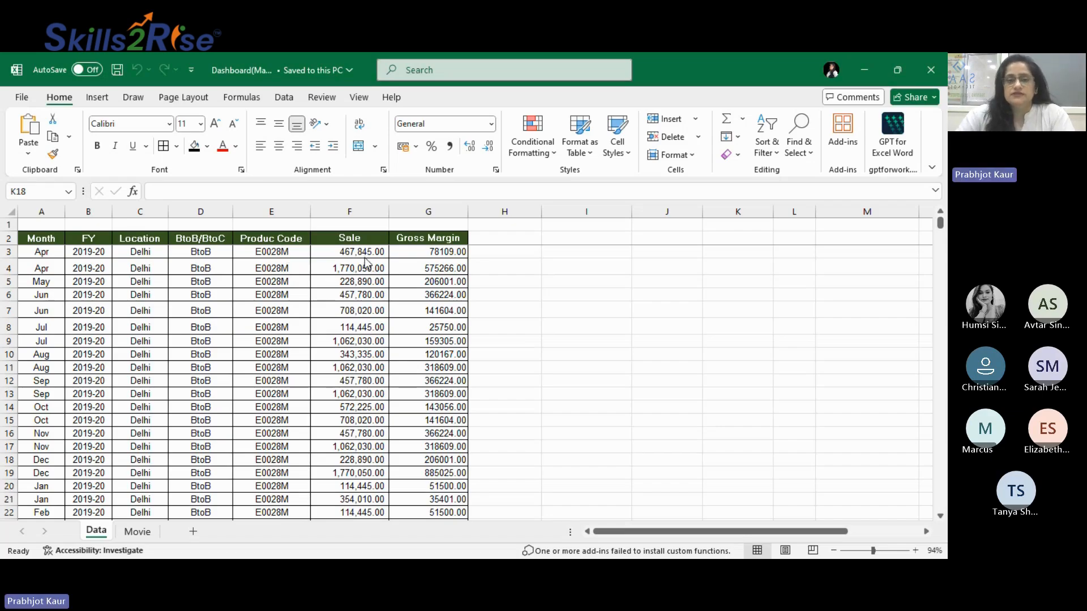
# Correct the misspelled header in cell E2 to "Product Code" and save the workbook.
pyautogui.doubleClick(276, 237)
pyautogui.write('t')
pyautogui.press('Return')
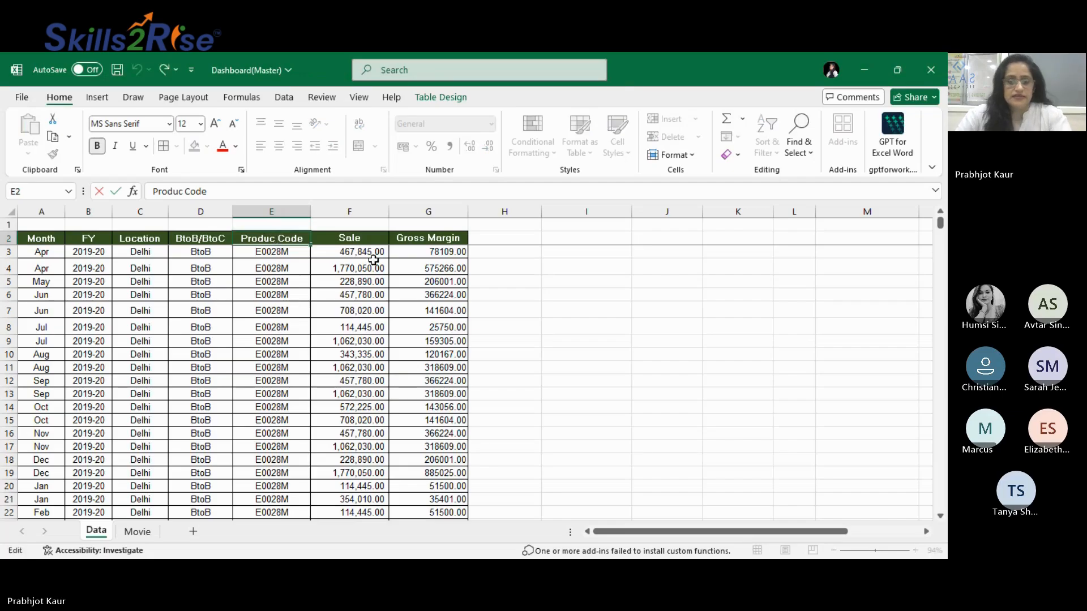
pyautogui.click(334, 365)
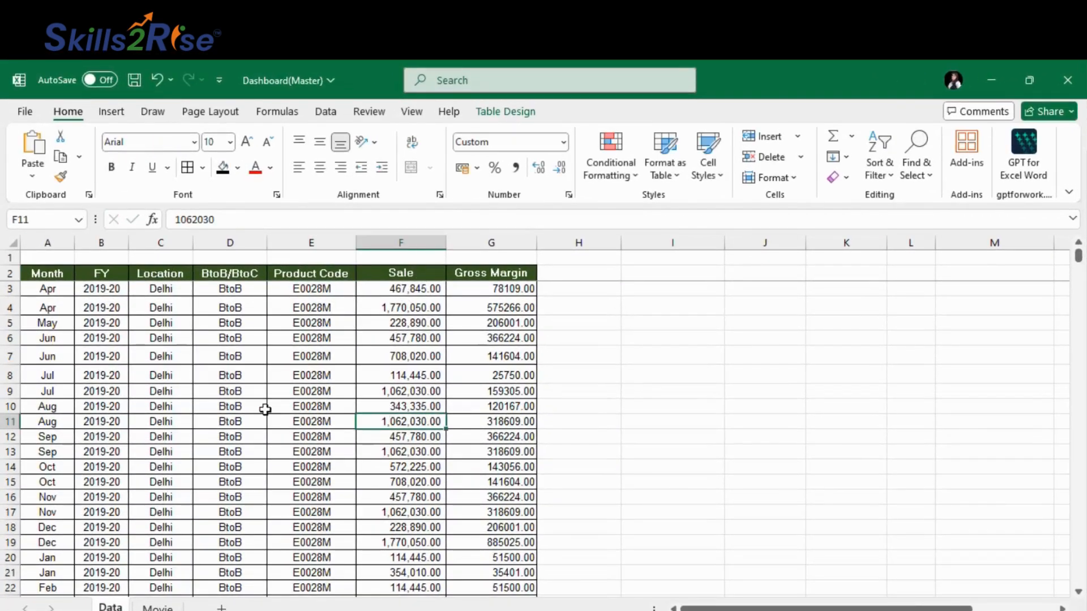
pyautogui.click(134, 79)
pyautogui.click(392, 395)
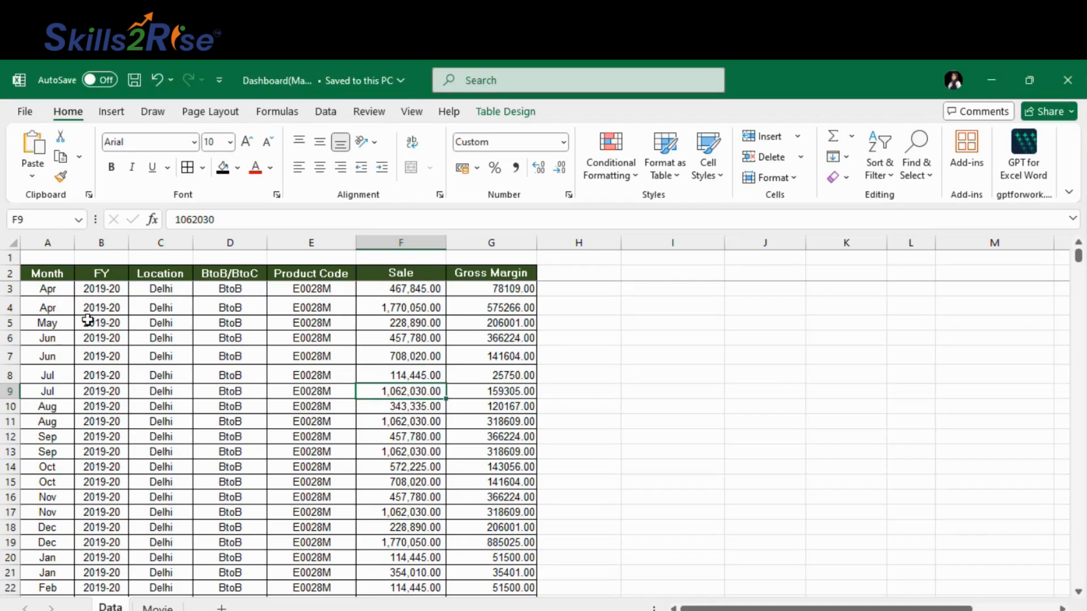
# Insert a PivotTable from the sales table on a new worksheet and move the PivotTable Fields pane closer to it.
pyautogui.click(241, 323)
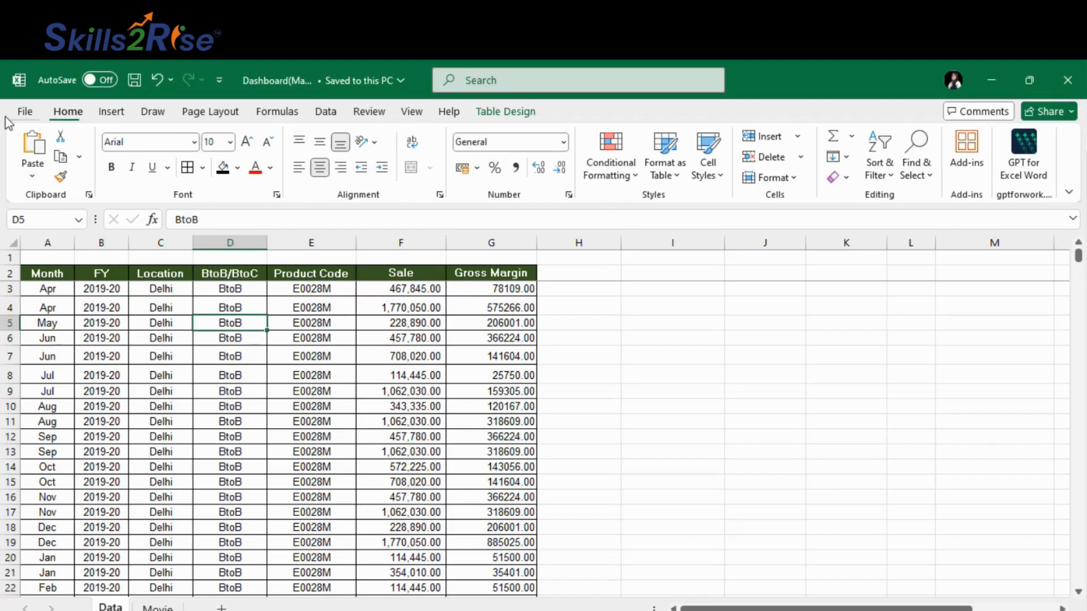
pyautogui.click(111, 112)
pyautogui.click(45, 173)
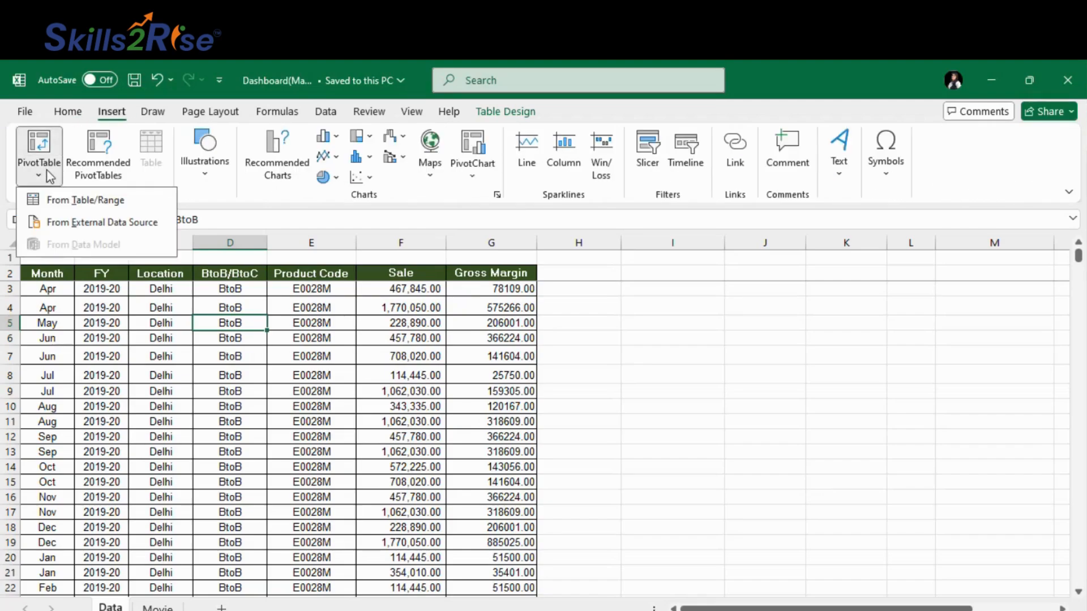
pyautogui.click(64, 203)
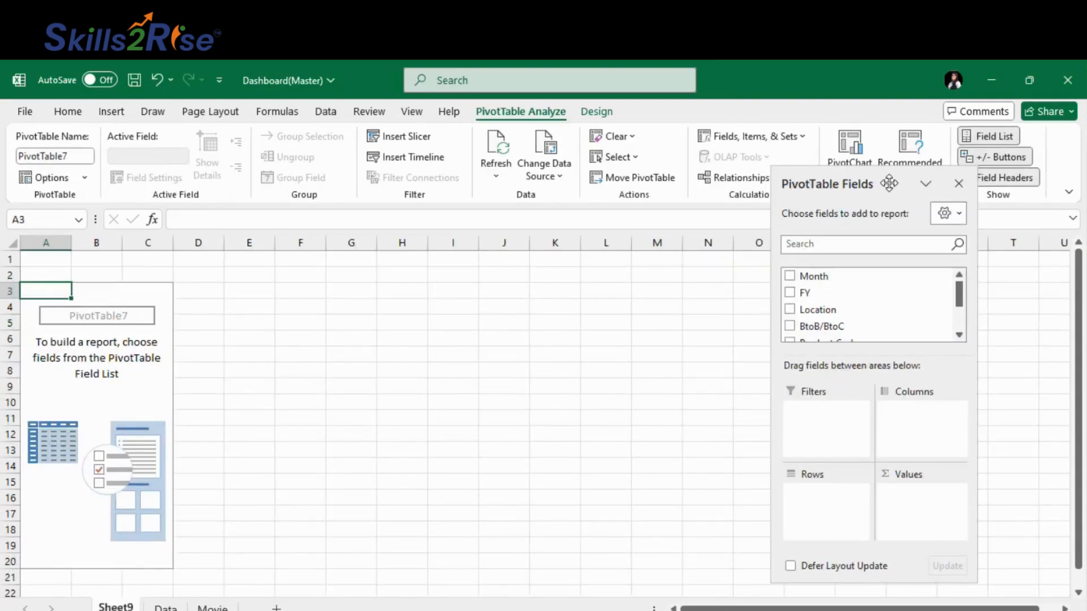
pyautogui.moveTo(887, 183); pyautogui.dragTo(769, 166)
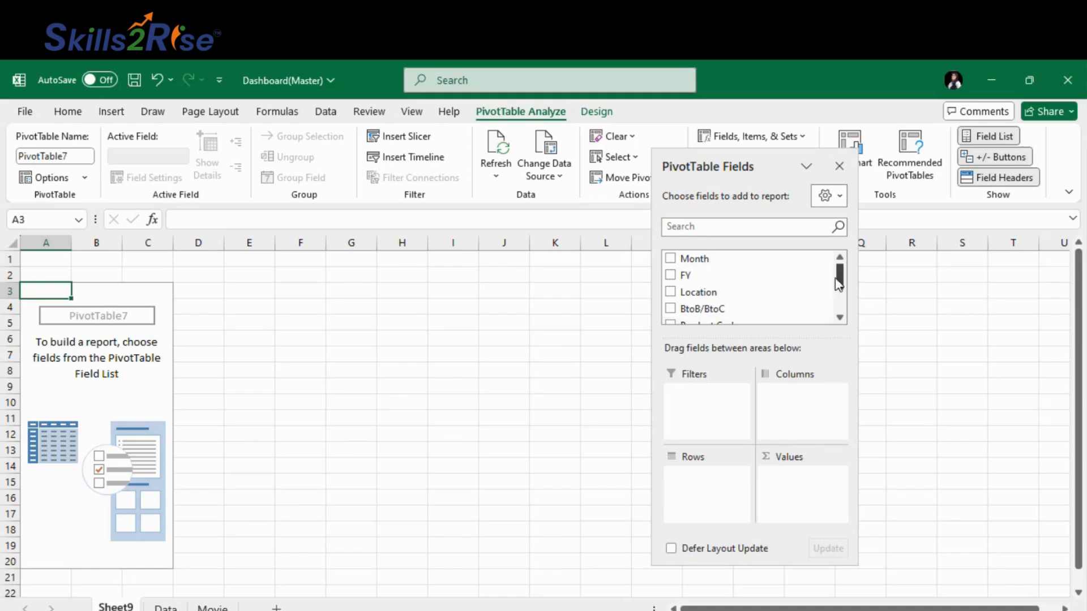
# Examine the available PivotTable fields and the layout options, keeping Fields Section and Areas Section Stacked.
pyautogui.scroll(-2, 841, 315)
pyautogui.scroll(2, 841, 315)
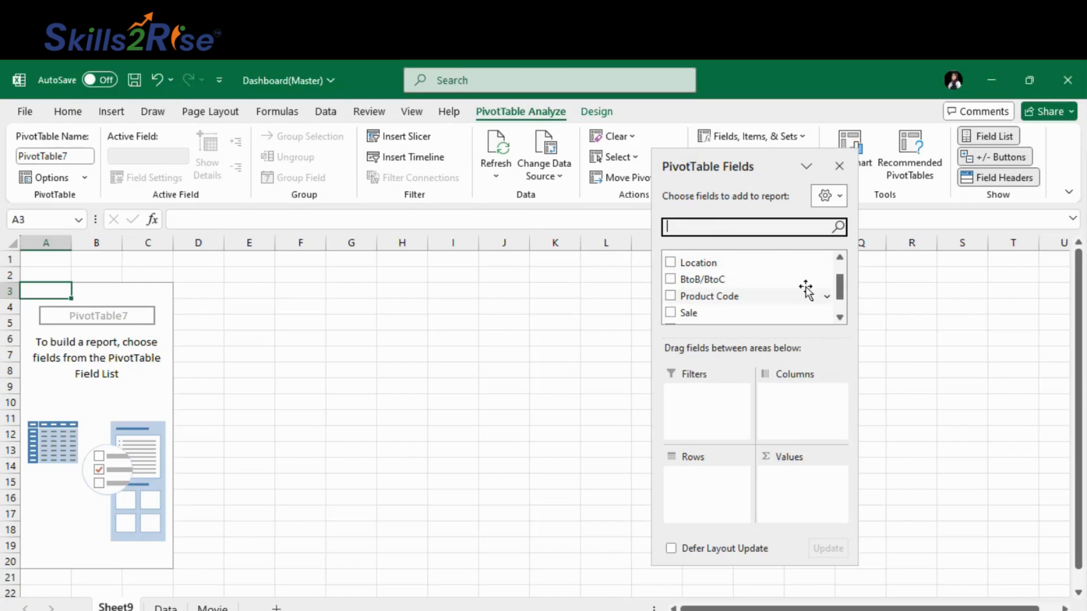
pyautogui.click(842, 198)
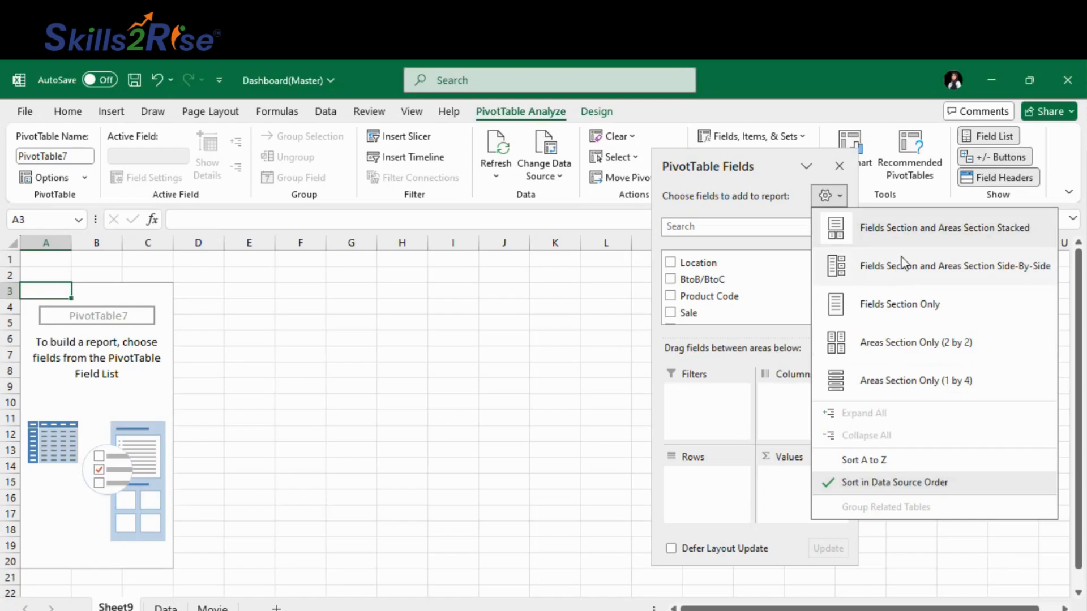
pyautogui.click(926, 236)
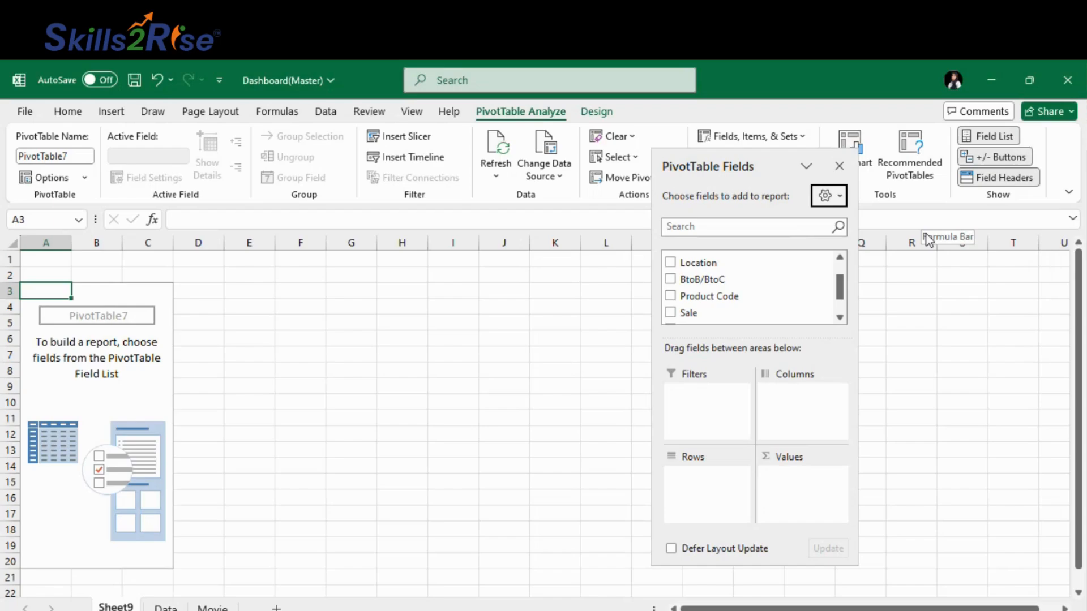
# Capture the Data sheet's table from Month to Gross Margin as a picture and paste it into Sheet9.
pyautogui.click(166, 606)
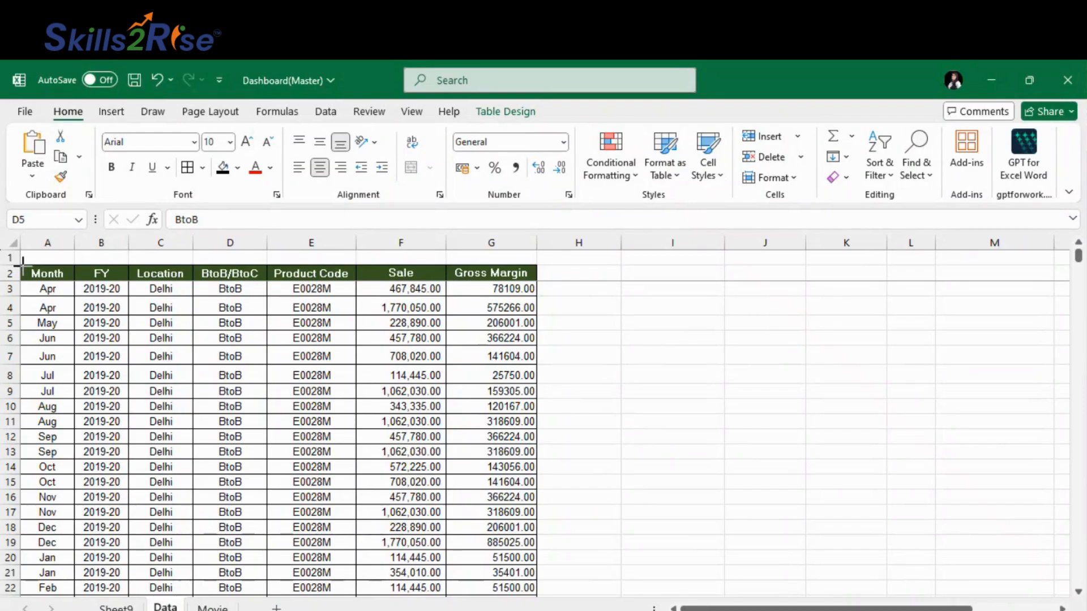
pyautogui.moveTo(541, 578); pyautogui.dragTo(539, 577)
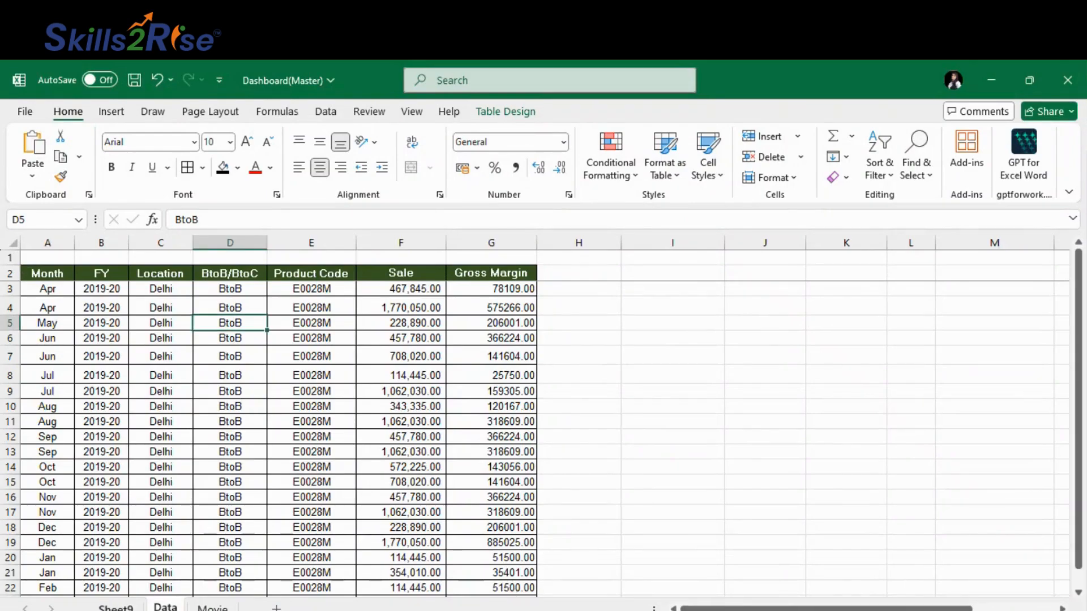
pyautogui.click(115, 607)
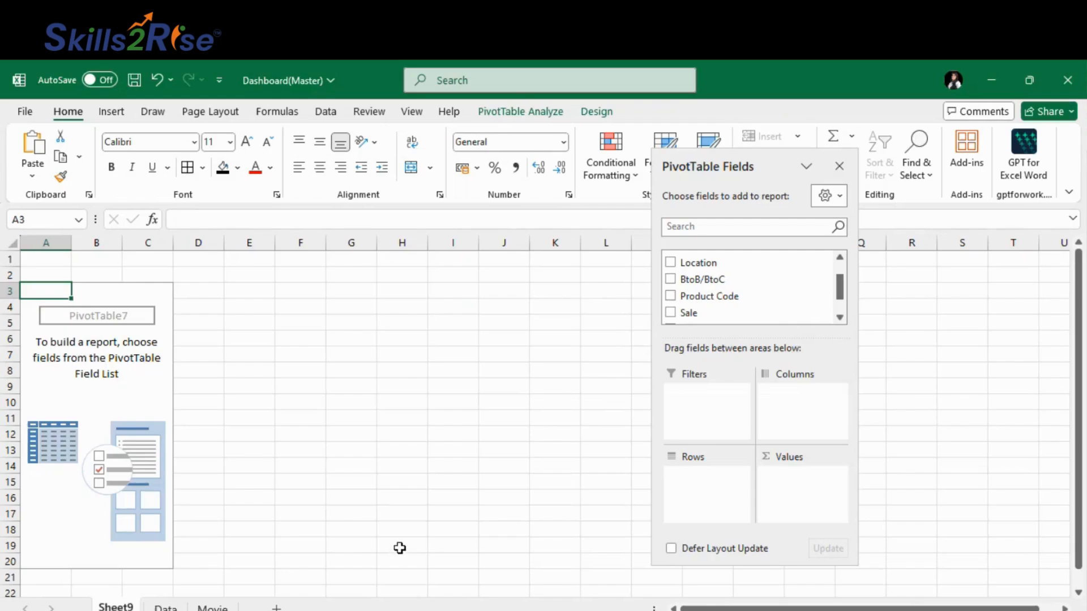
pyautogui.hotkey('ctrl', 'v')
# Shrink the pasted table picture and place it beside the empty PivotTable, over about columns H to M and rows 3 to 14.
pyautogui.moveTo(273, 346); pyautogui.dragTo(478, 379)
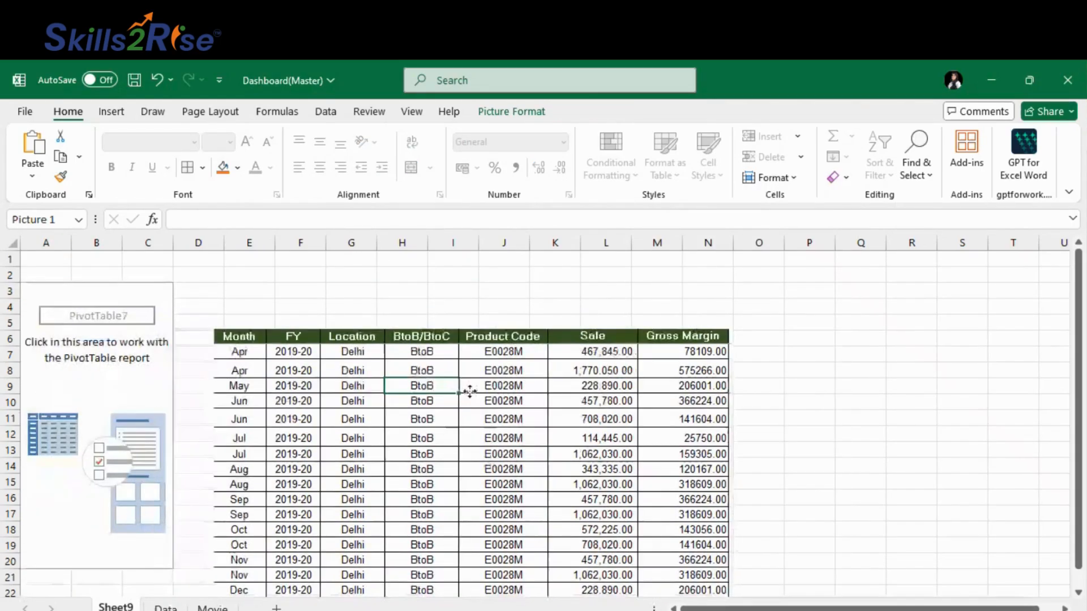
pyautogui.moveTo(229, 320); pyautogui.dragTo(479, 455)
pyautogui.moveTo(606, 521); pyautogui.dragTo(601, 390)
pyautogui.click(50, 434)
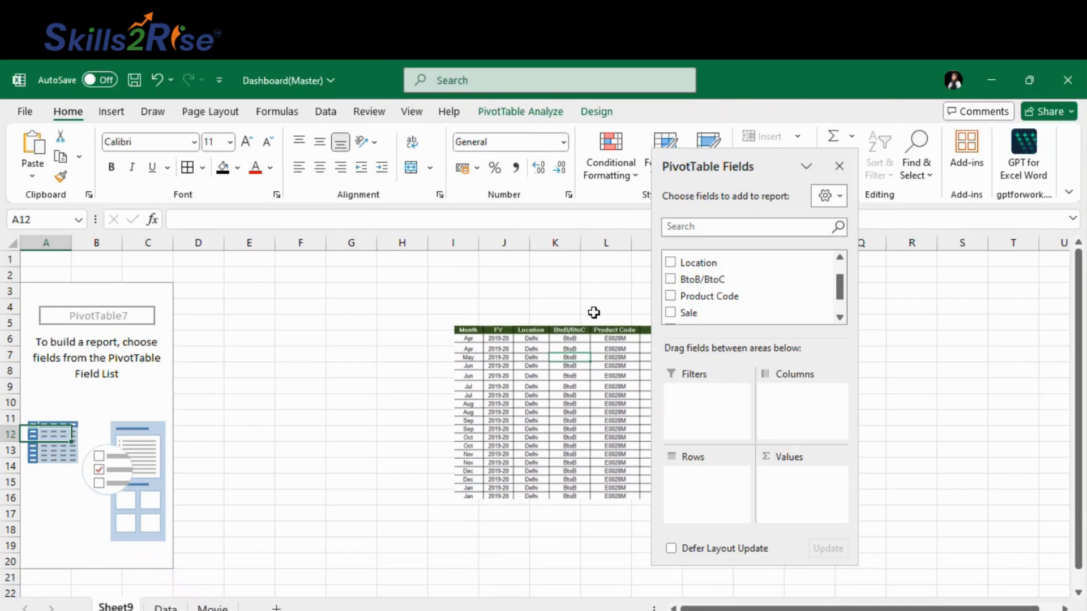
pyautogui.moveTo(597, 331); pyautogui.dragTo(518, 297)
pyautogui.click(74, 391)
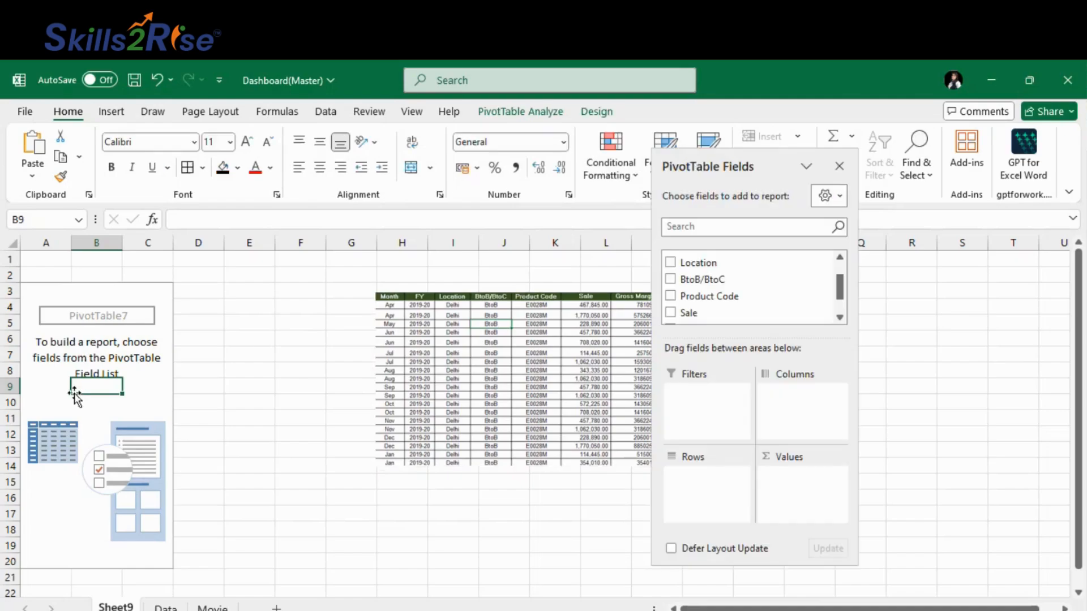
# Summarise sales by location in the PivotTable, with Location in Rows and Sale in Values.
pyautogui.click(465, 357)
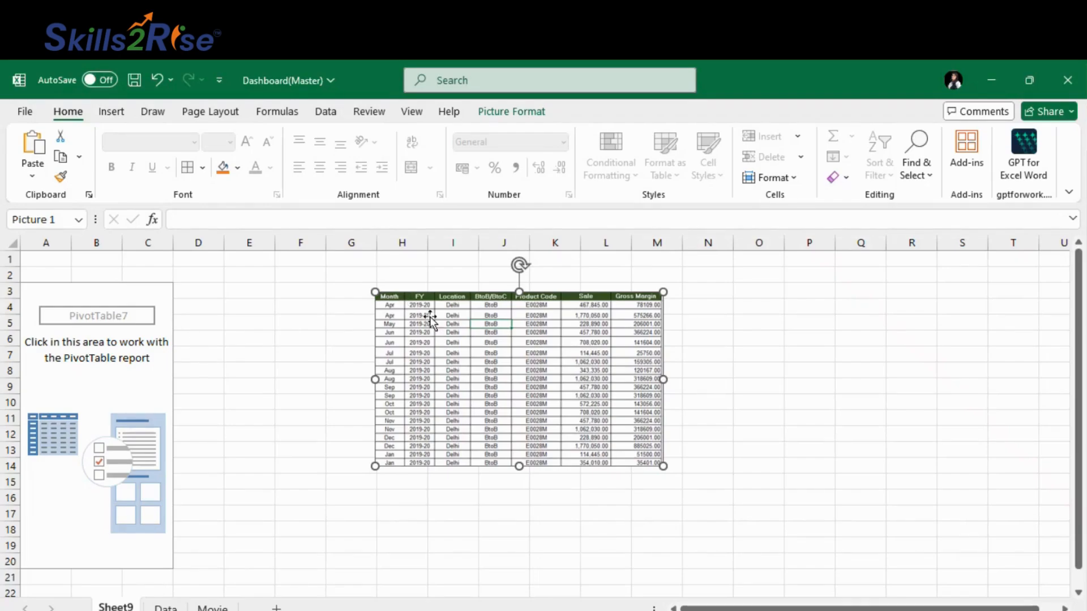
pyautogui.click(102, 383)
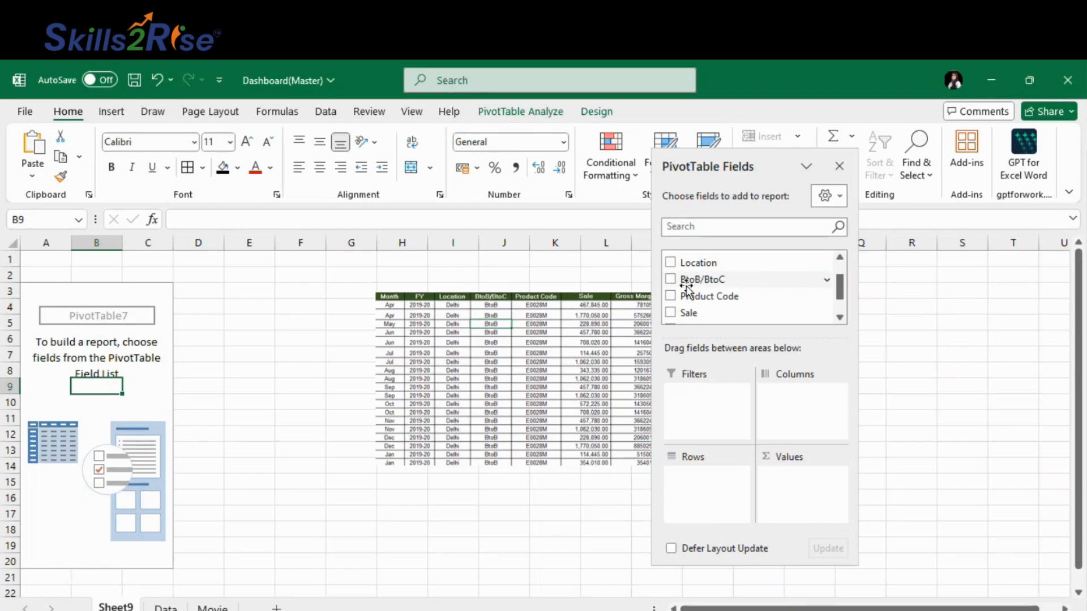
pyautogui.moveTo(724, 266); pyautogui.dragTo(702, 487)
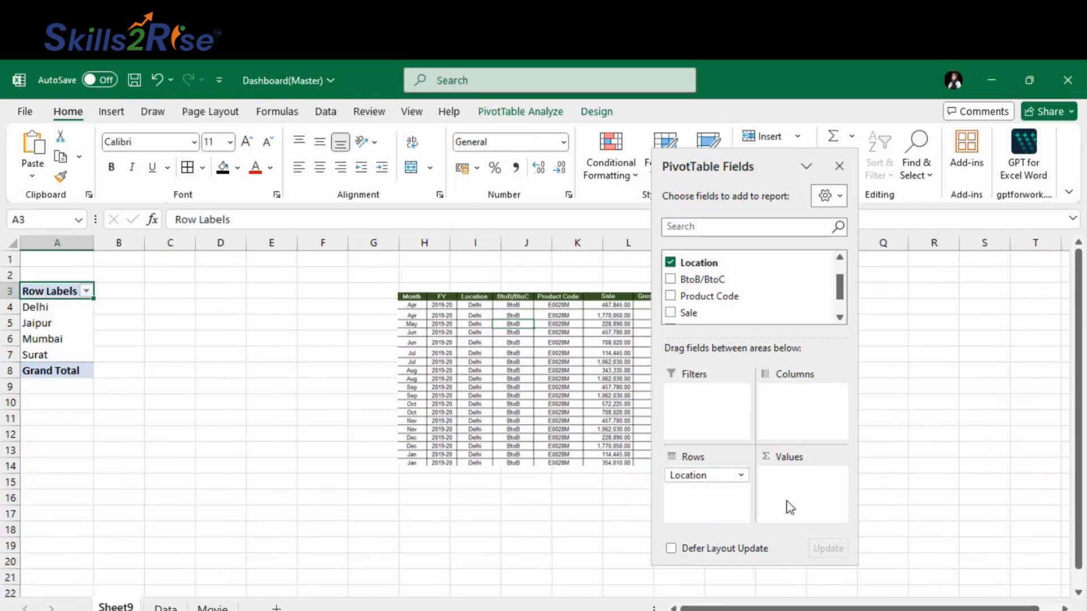
pyautogui.moveTo(689, 317); pyautogui.dragTo(789, 484)
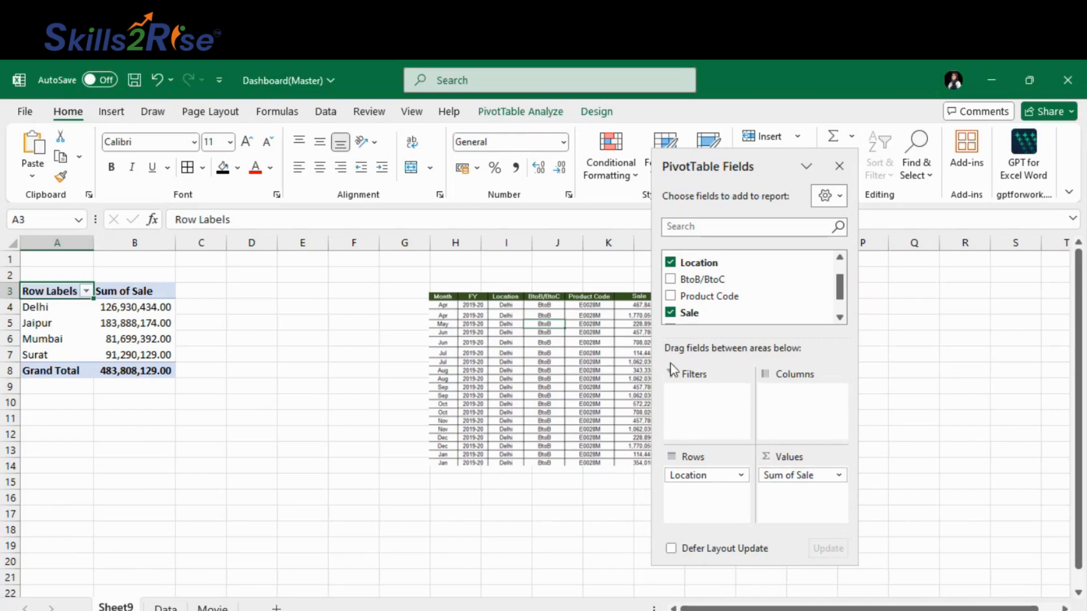
# Clear Location and Sale from the PivotTable and summarise sales by product, with Product Code in Rows and Sale in Values.
pyautogui.click(671, 262)
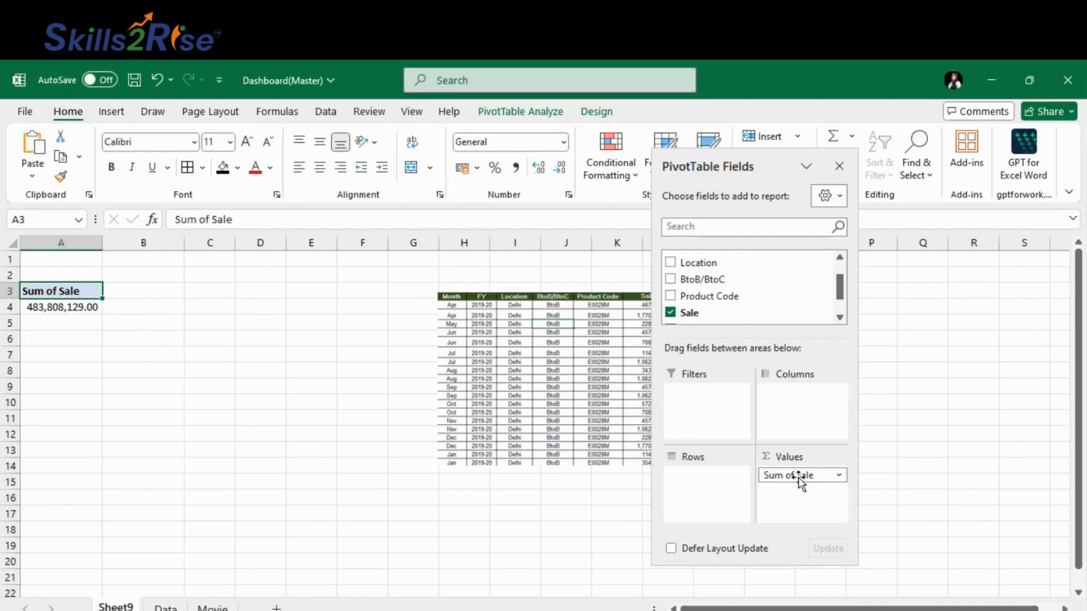
pyautogui.moveTo(799, 477); pyautogui.dragTo(489, 513)
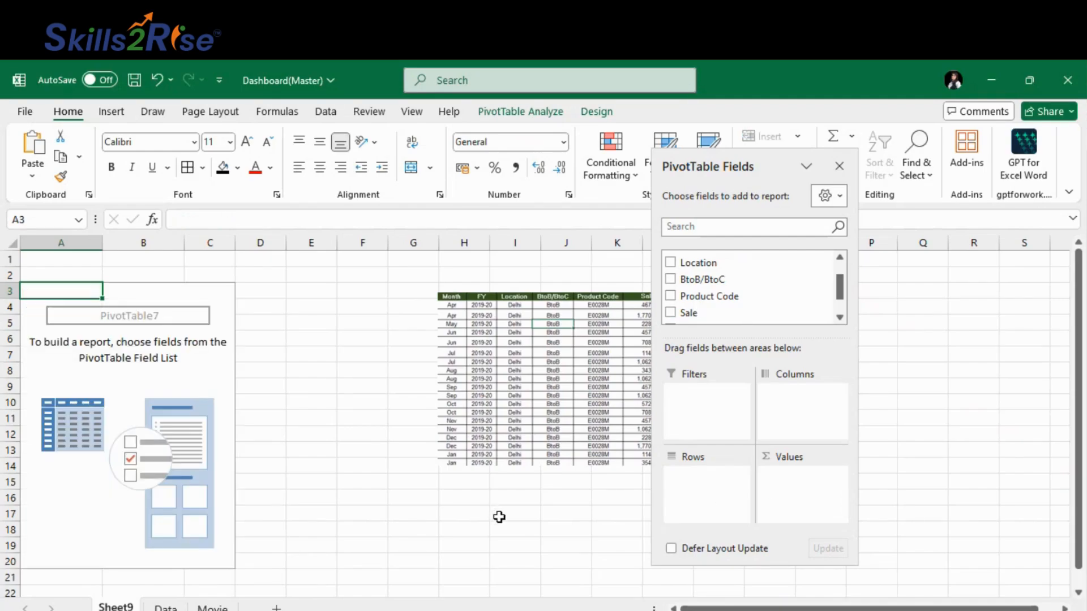
pyautogui.moveTo(702, 298); pyautogui.dragTo(674, 490)
pyautogui.moveTo(692, 288); pyautogui.dragTo(786, 482)
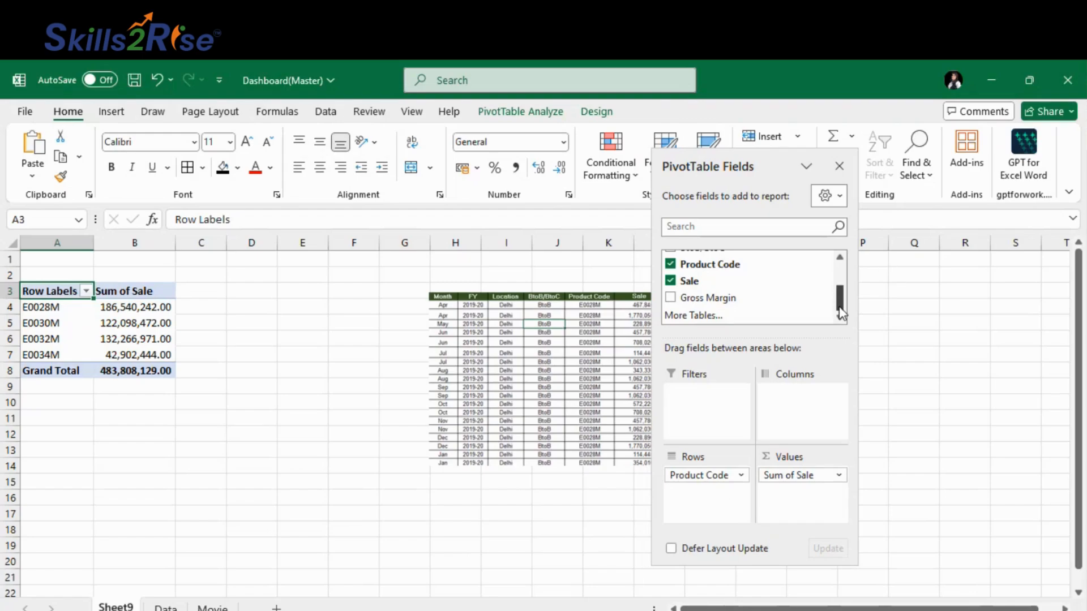
# Add Location above Product Code in Rows and add Gross Margin below Sale in Values.
pyautogui.moveTo(841, 313); pyautogui.dragTo(840, 287)
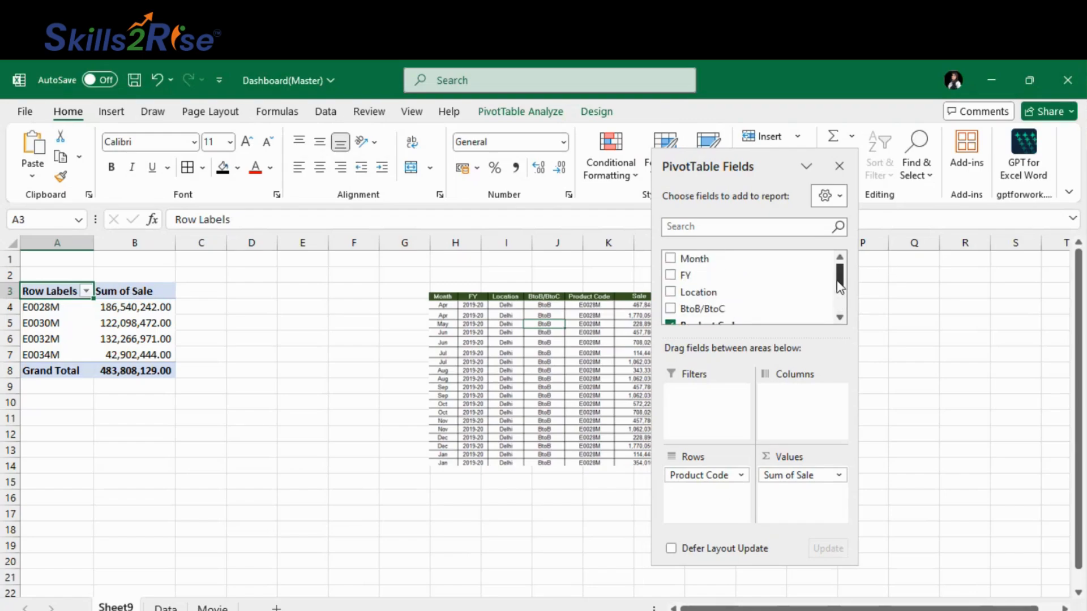
pyautogui.moveTo(691, 291); pyautogui.dragTo(687, 470)
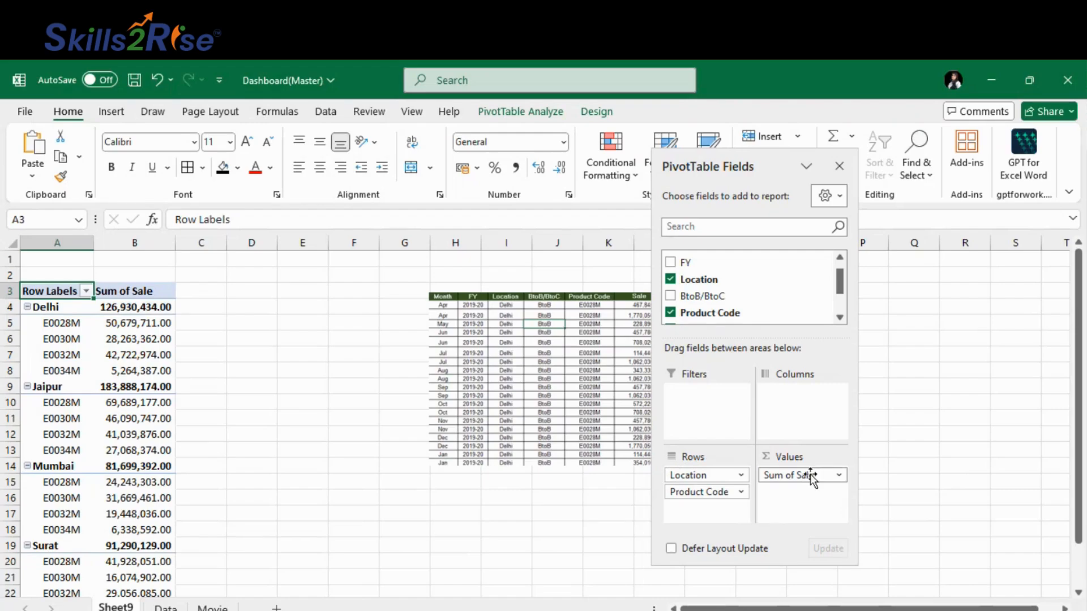
pyautogui.scroll(-2, 787, 297)
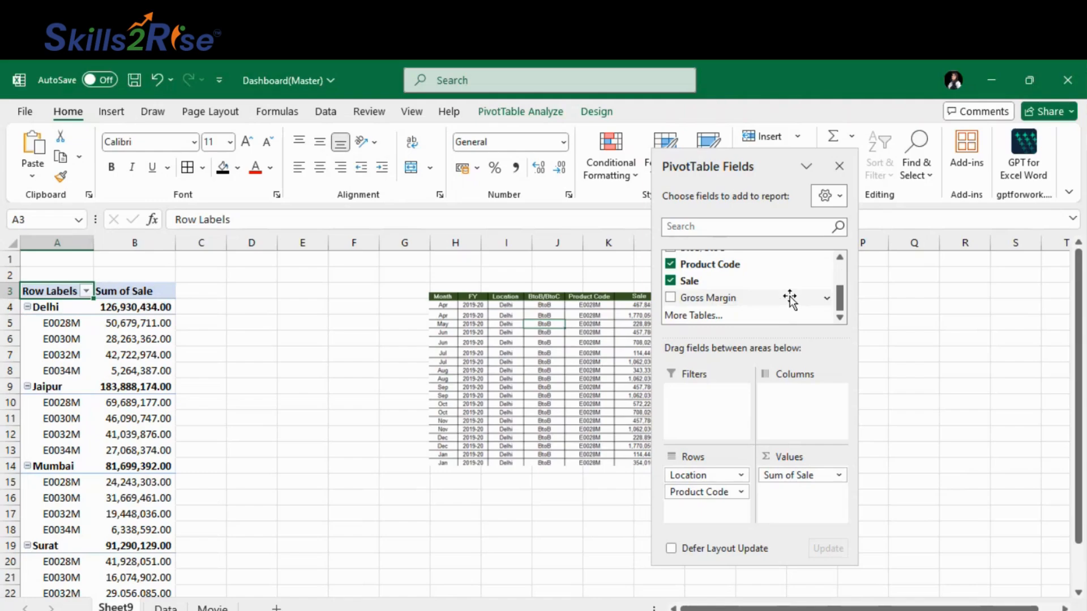
pyautogui.moveTo(730, 298); pyautogui.dragTo(778, 496)
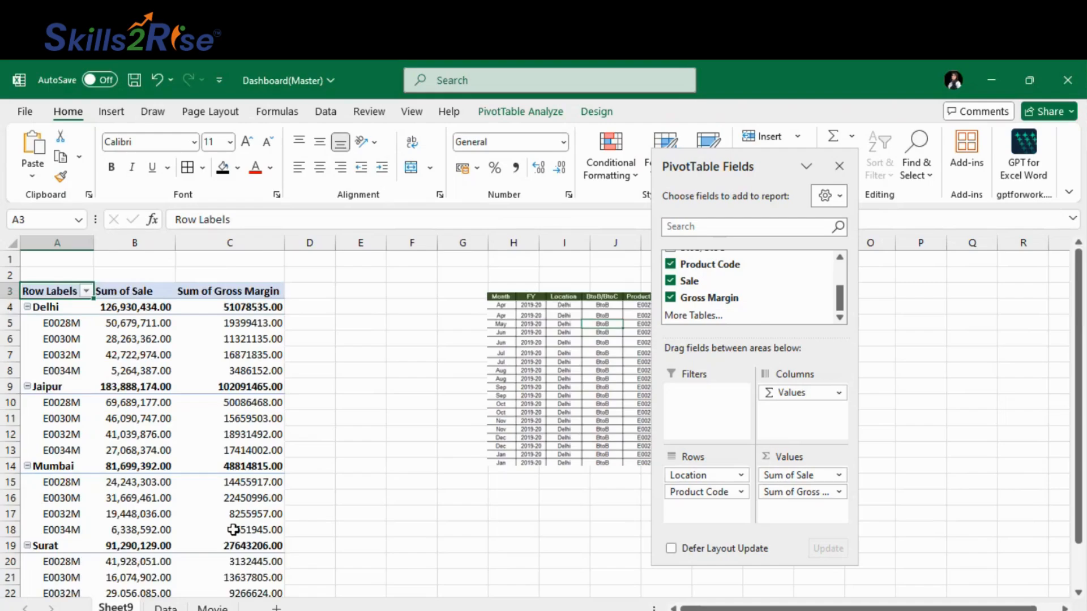
# Examine the Sale and Gross Margin sums for Delhi and in the Grand Total row.
pyautogui.scroll(-2, 233, 526)
pyautogui.scroll(2, 233, 529)
pyautogui.click(148, 308)
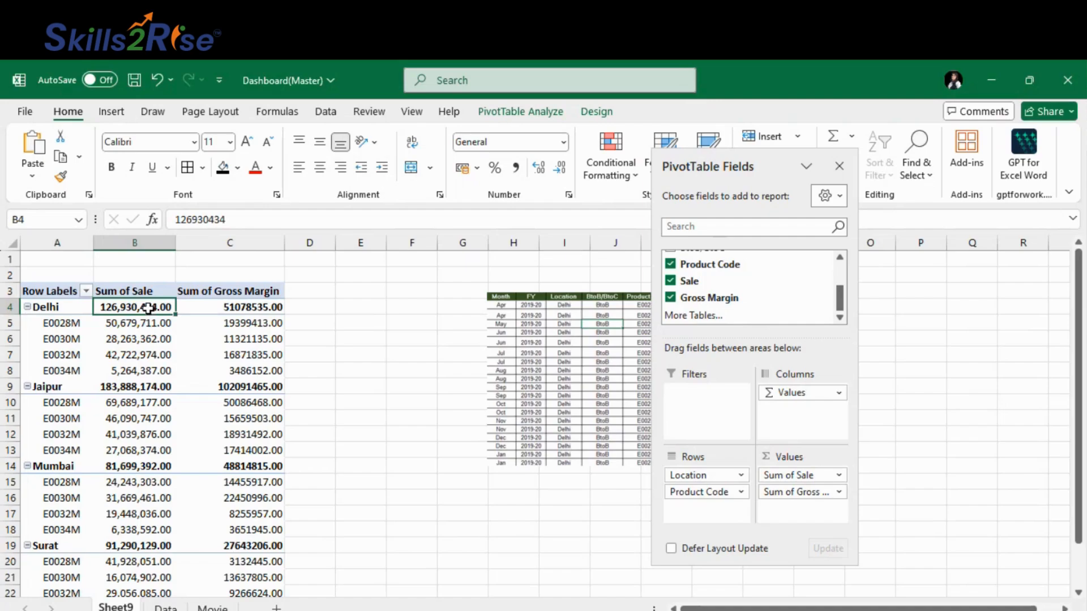
pyautogui.click(254, 310)
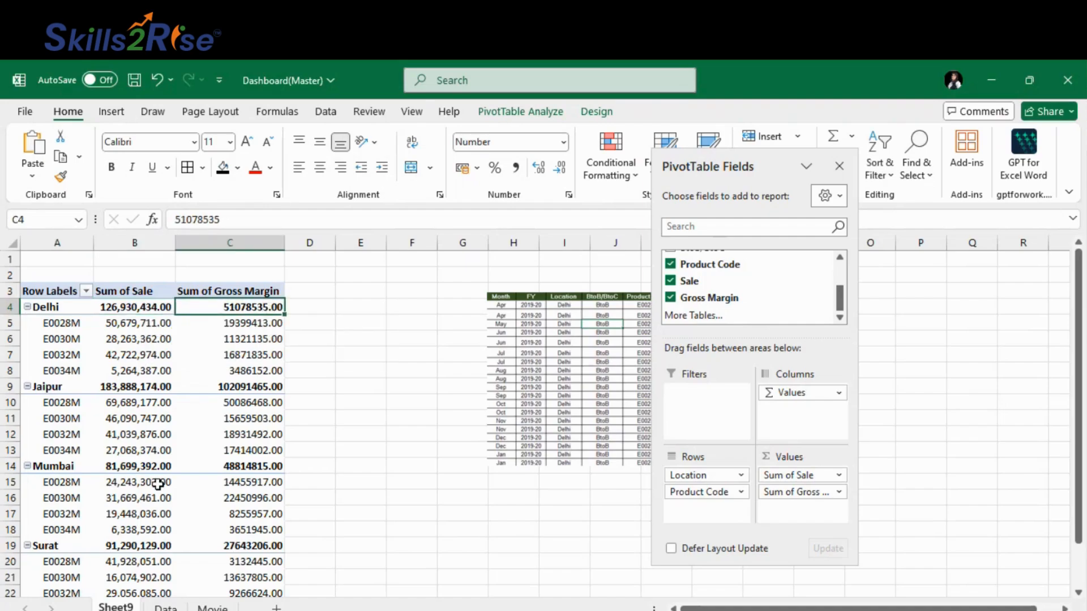
pyautogui.scroll(-6, 116, 375)
pyautogui.click(117, 342)
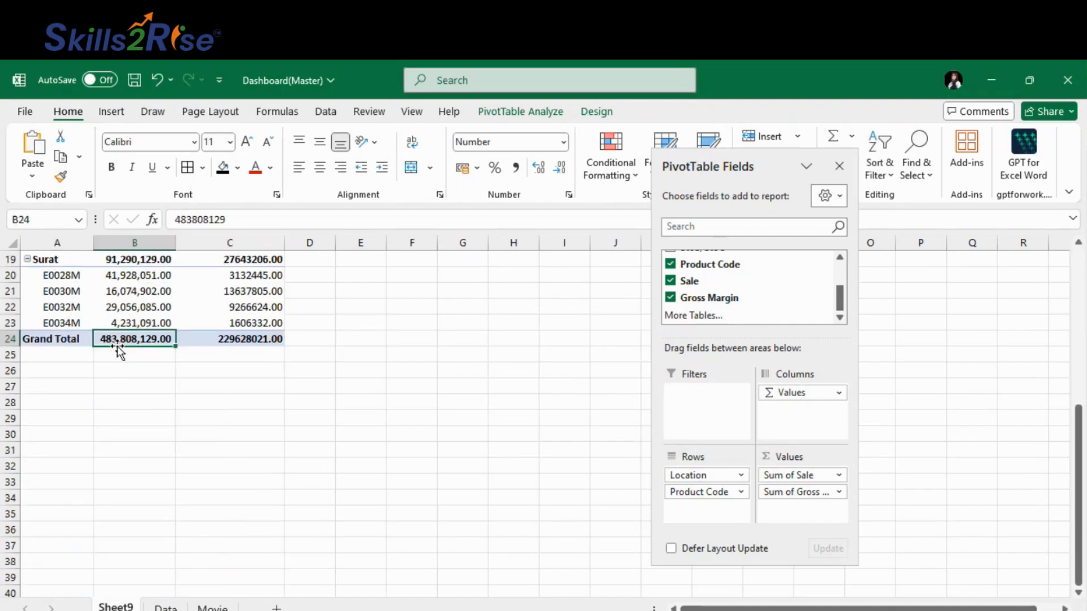
pyautogui.click(266, 343)
pyautogui.scroll(6, 269, 385)
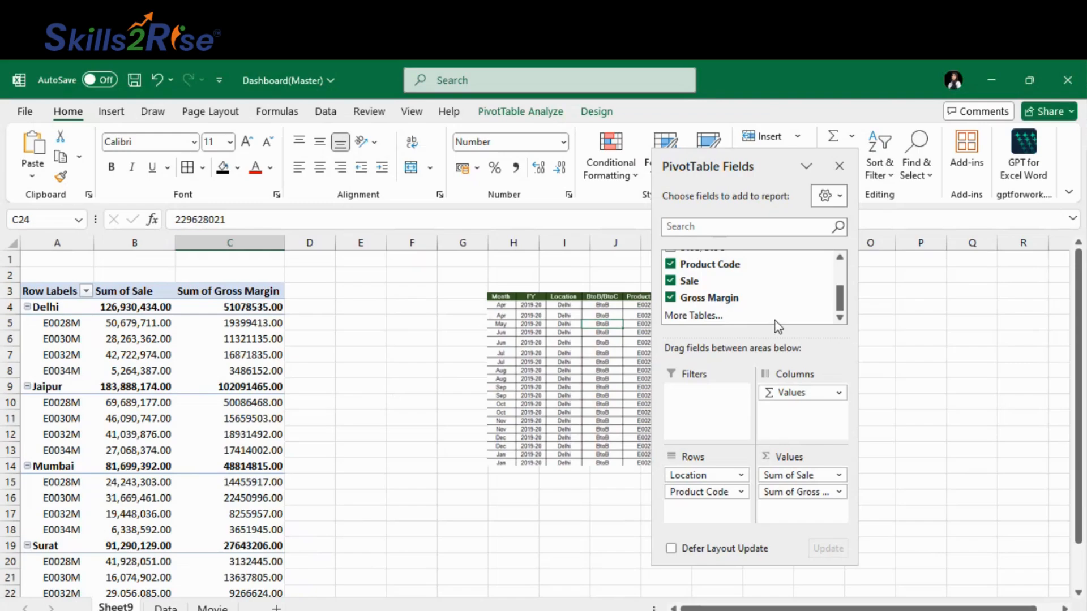
# Add Month to the PivotTable's Filters area and filter the report to Mar.
pyautogui.scroll(2, 750, 290)
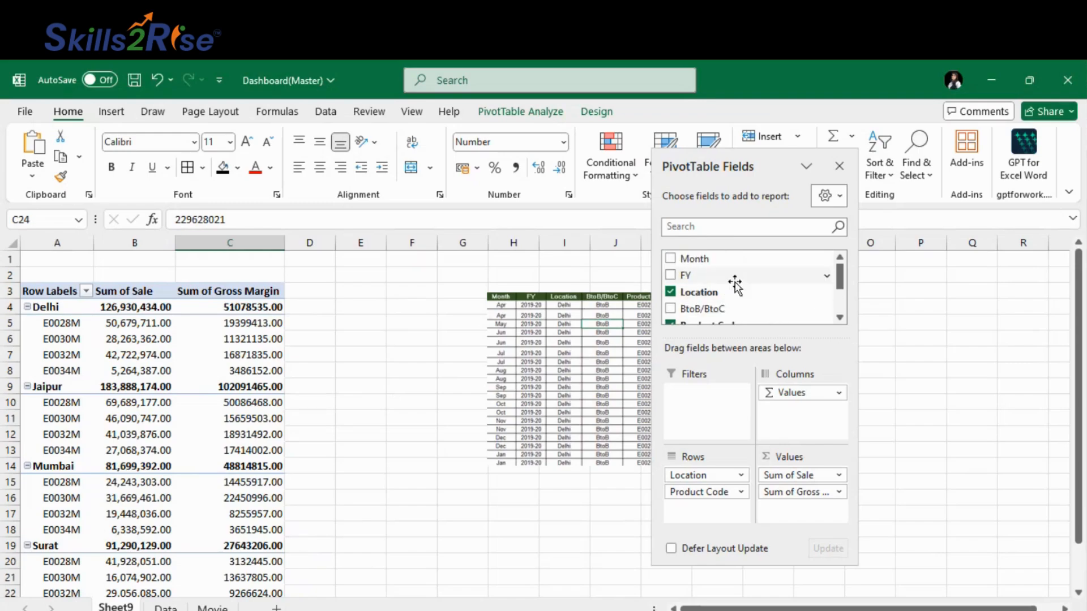
pyautogui.moveTo(717, 259); pyautogui.dragTo(699, 397)
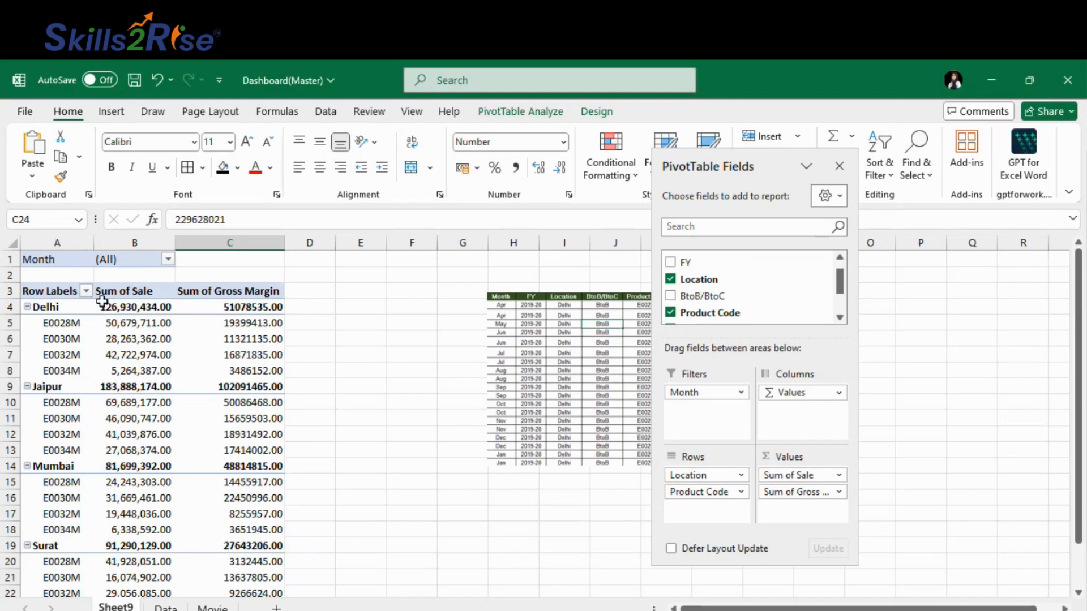
pyautogui.click(168, 259)
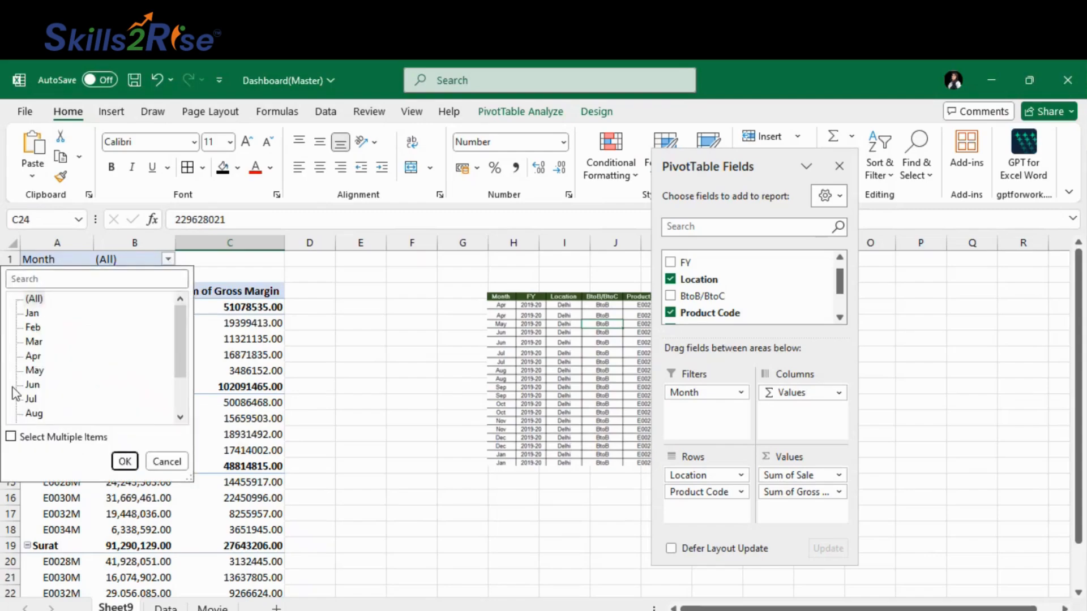
pyautogui.click(34, 341)
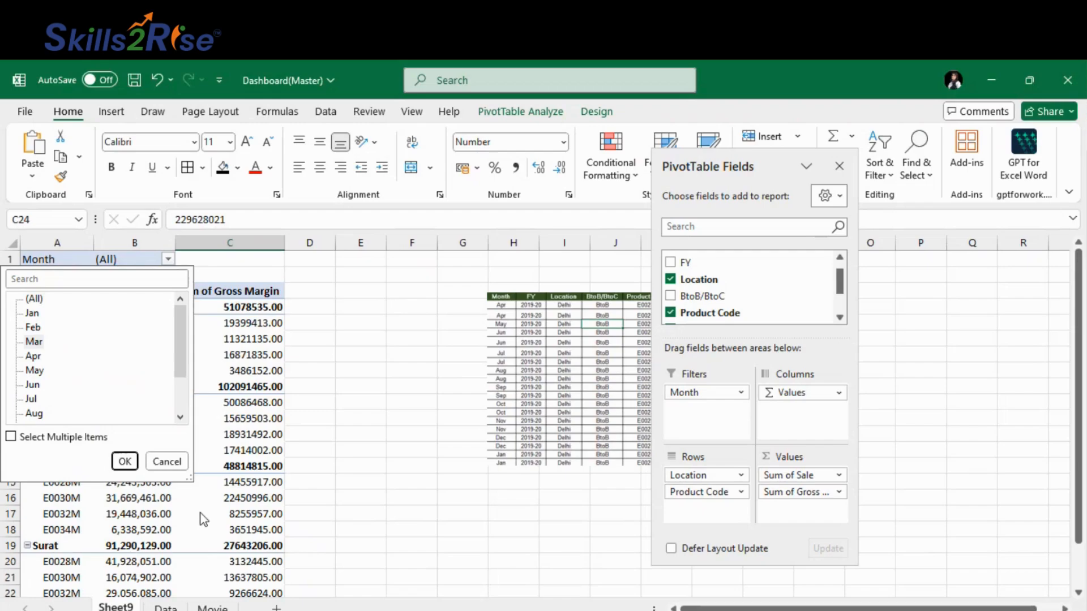
pyautogui.click(124, 462)
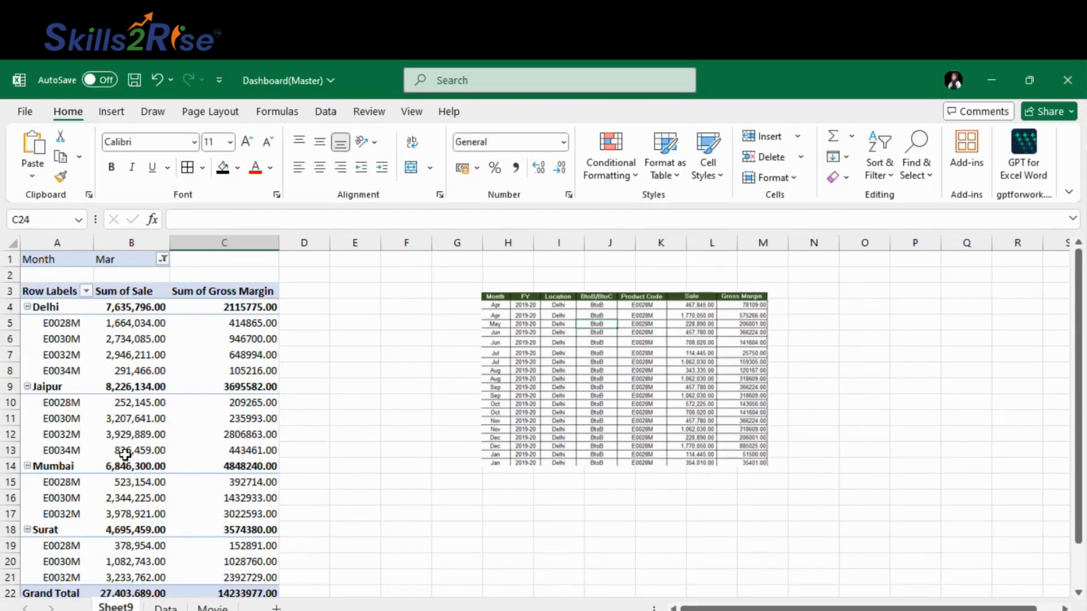
pyautogui.moveTo(159, 509)
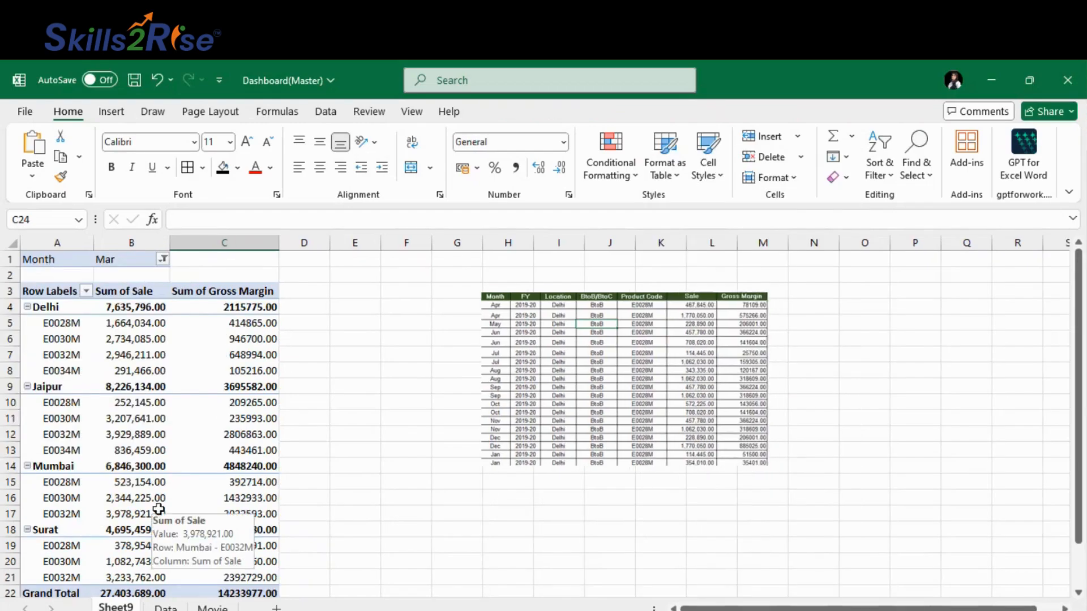
# Allow multiple items in the Month filter and include Jul and May alongside Mar.
pyautogui.click(163, 260)
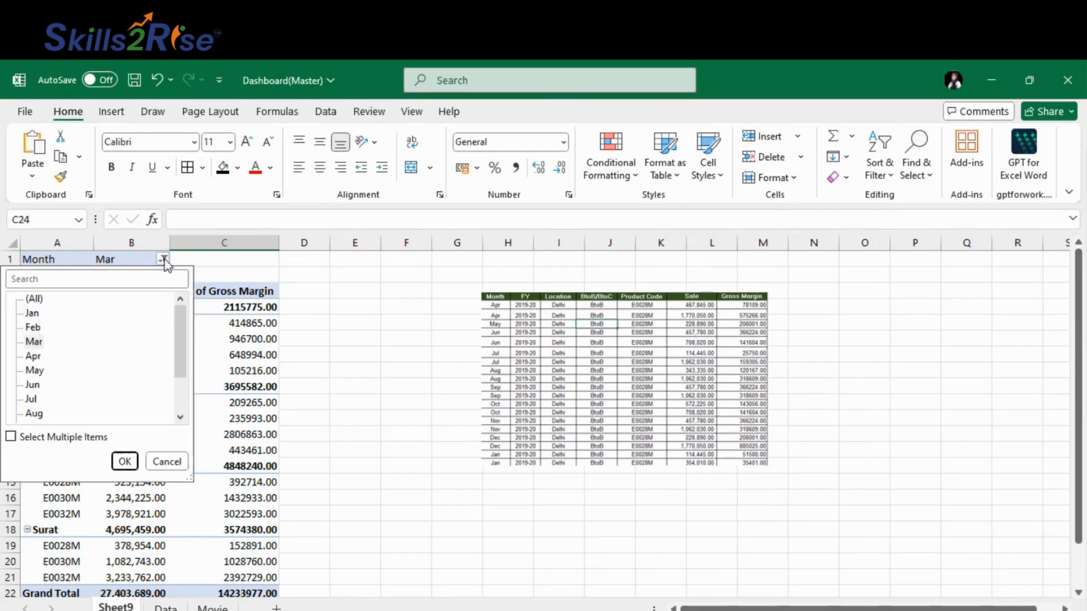
pyautogui.click(11, 438)
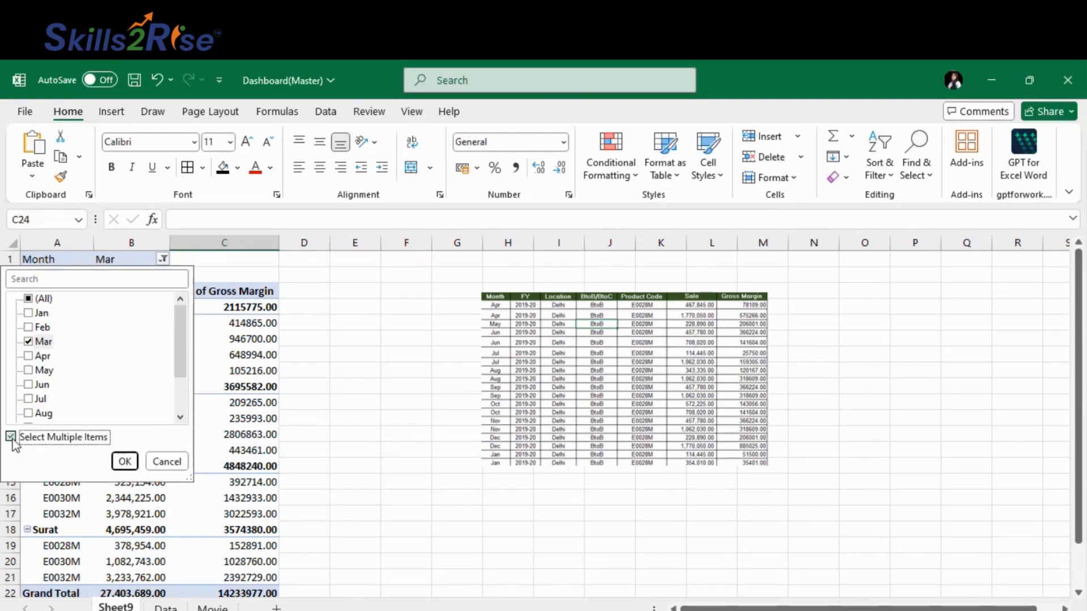
pyautogui.click(28, 399)
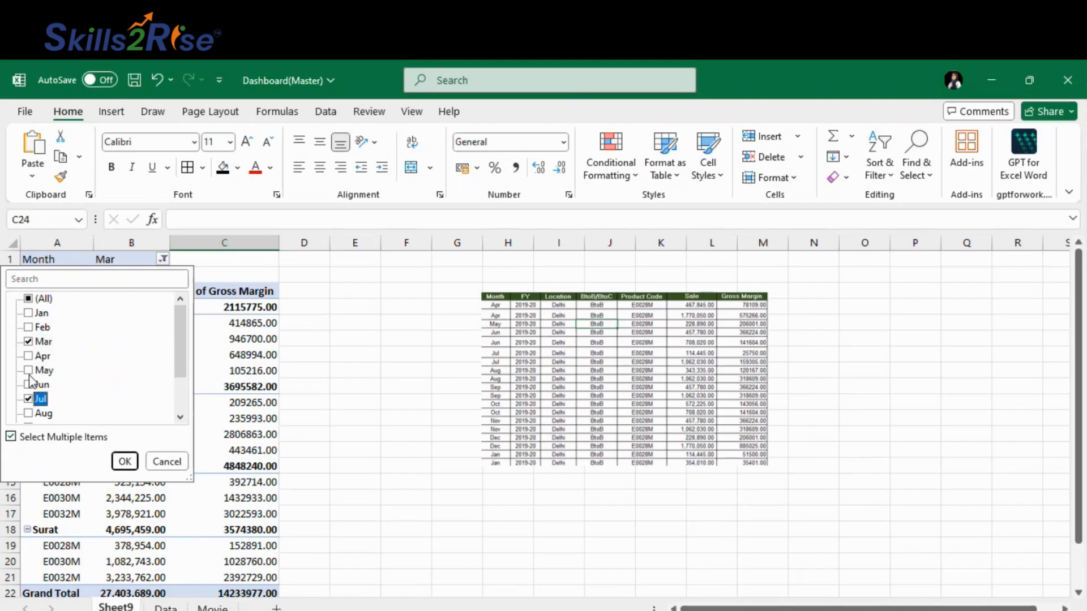
pyautogui.click(28, 370)
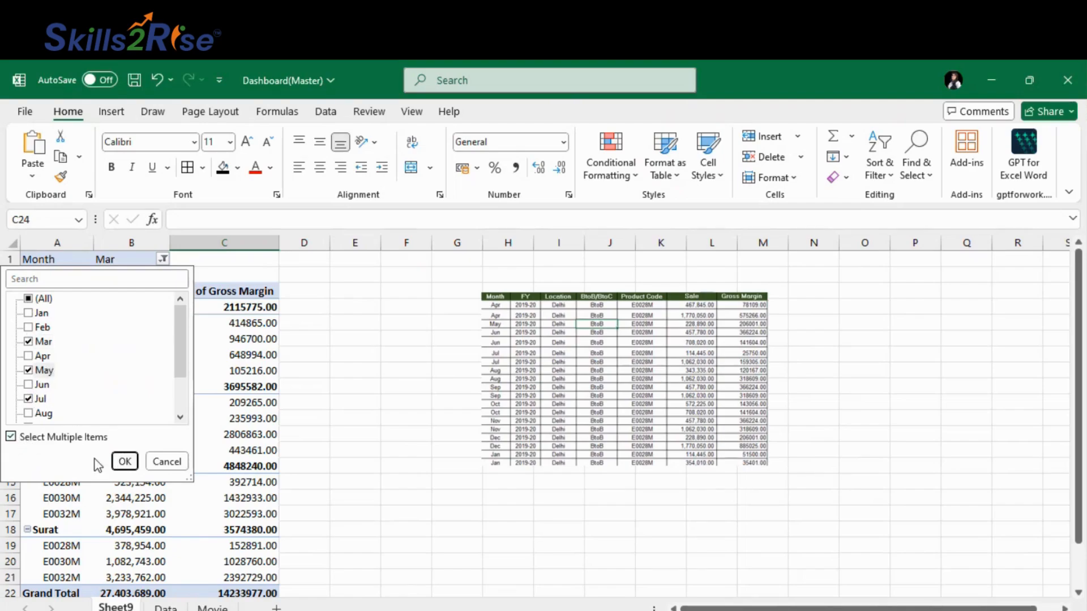
pyautogui.click(125, 461)
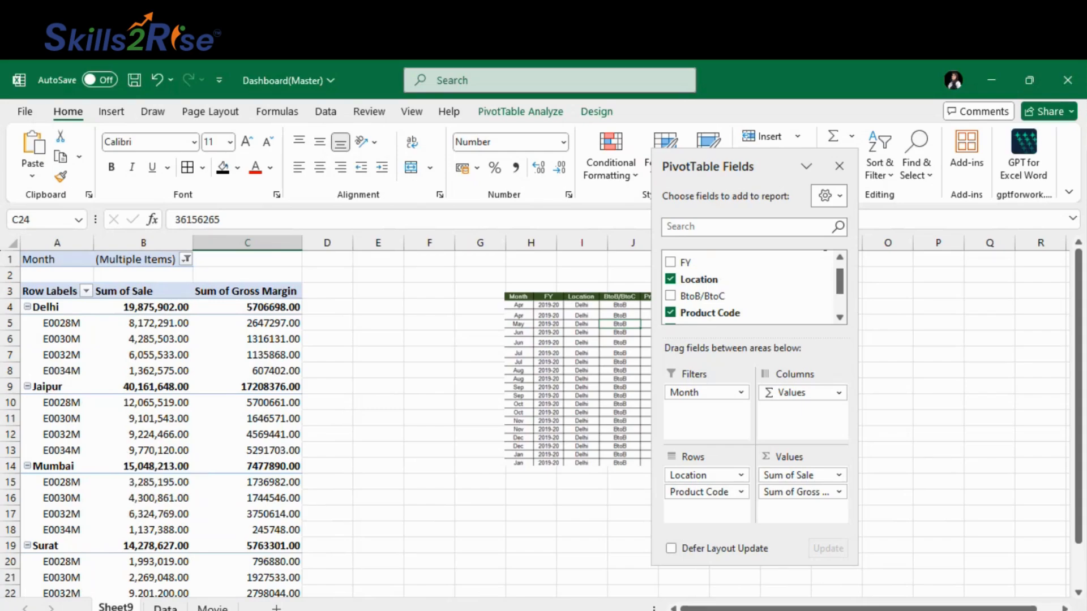
# Compare the source table on the Data sheet with the PivotTable on Sheet9.
pyautogui.click(165, 607)
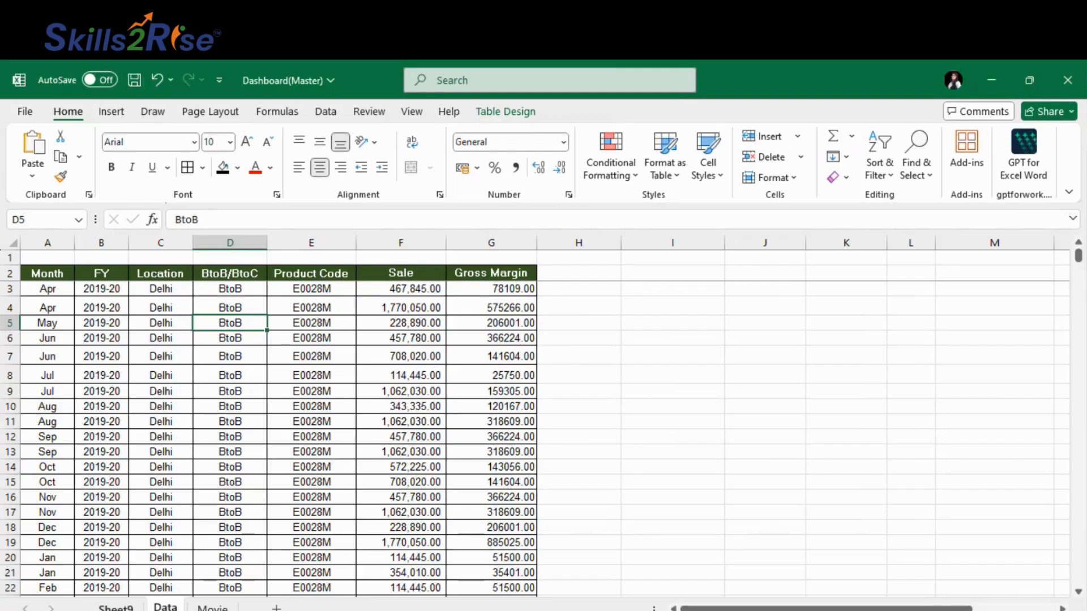
pyautogui.click(116, 608)
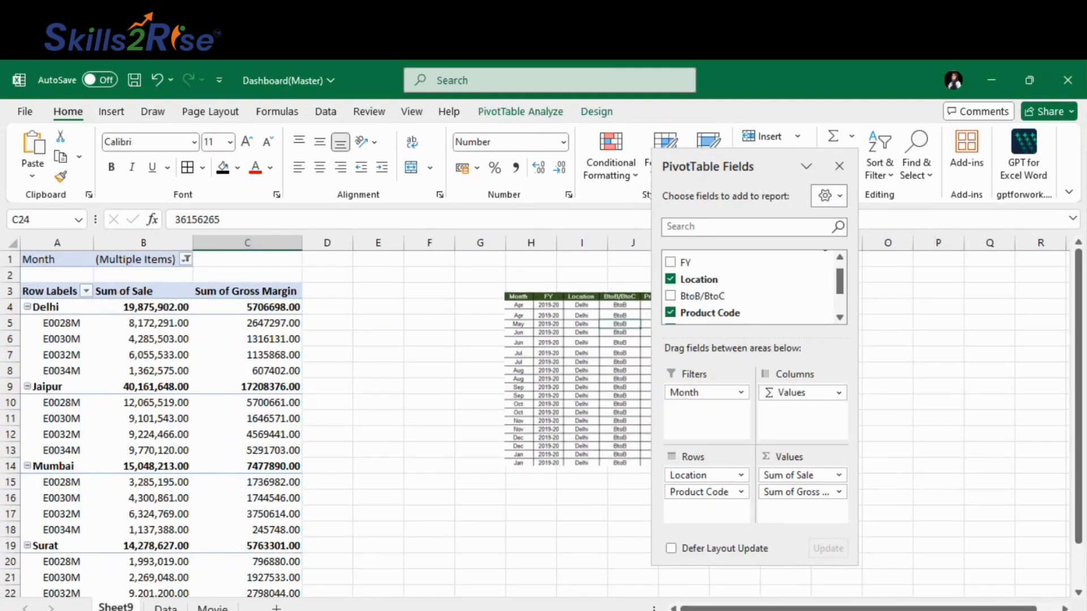
pyautogui.click(167, 606)
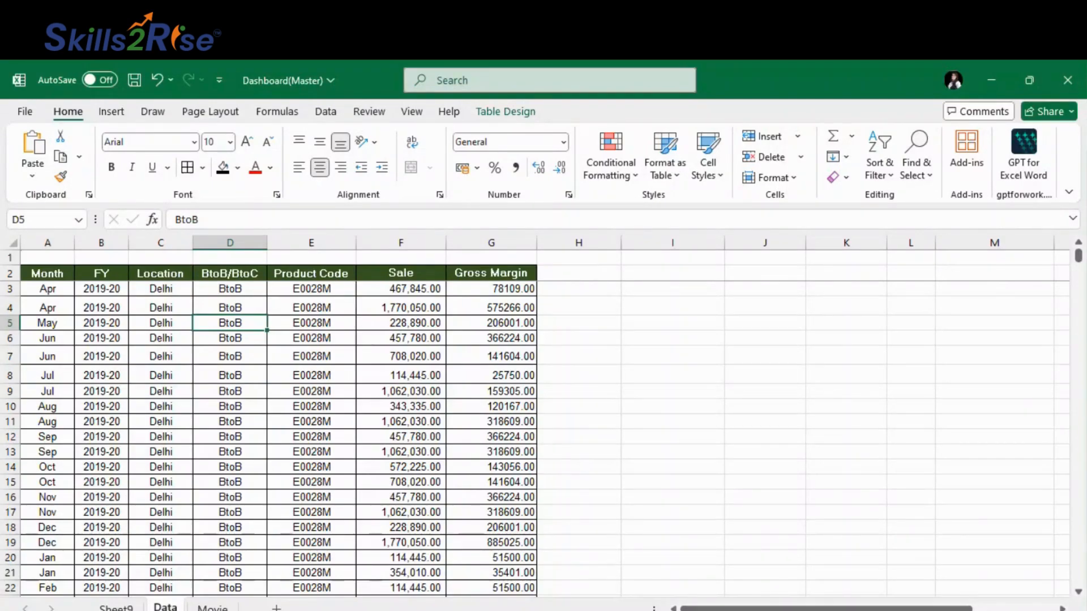
pyautogui.click(116, 607)
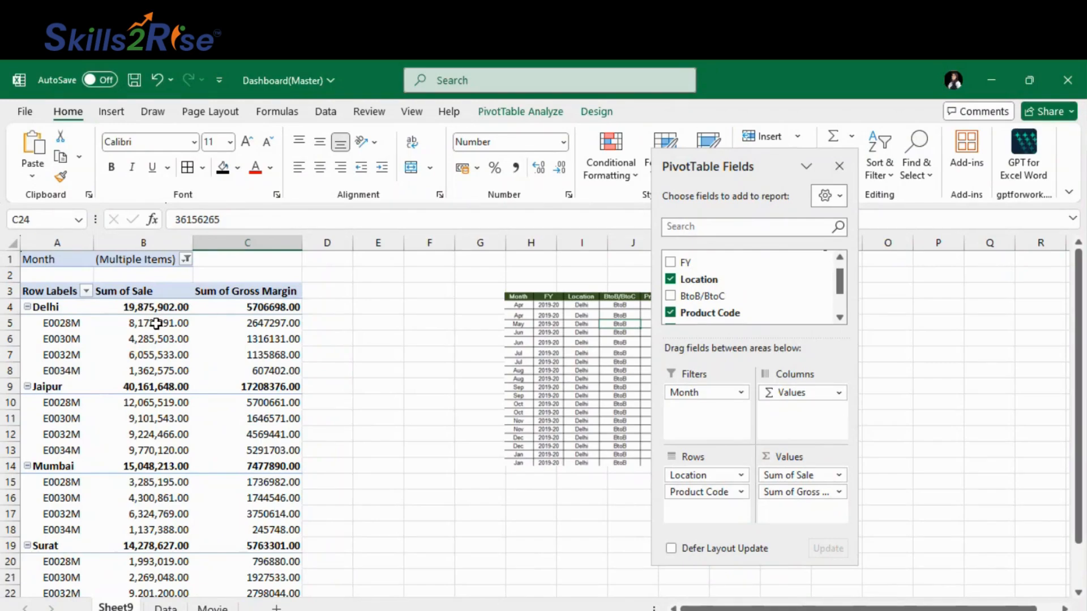
# Format the Sum of Sale cells B5:B9 as English (United Kingdom) pound accounting with no decimal places.
pyautogui.moveTo(153, 322); pyautogui.dragTo(159, 387)
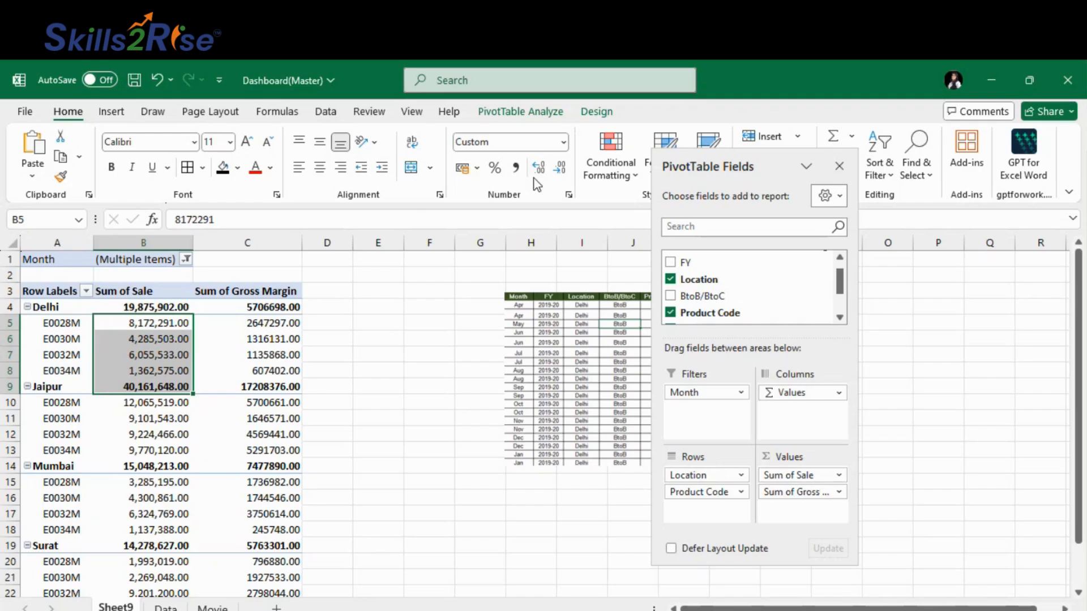
pyautogui.click(477, 167)
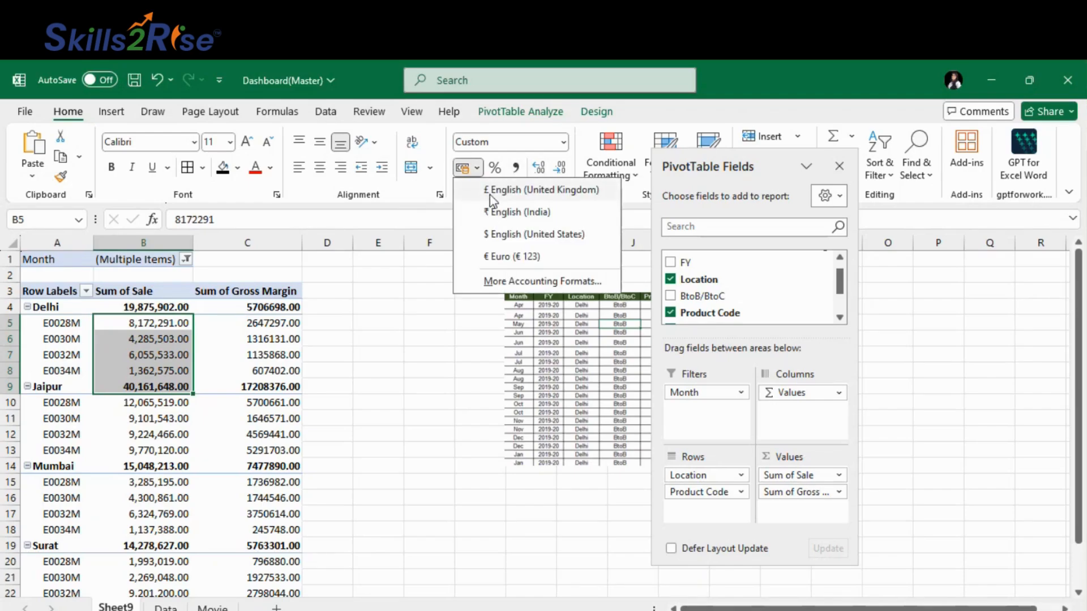
pyautogui.click(490, 192)
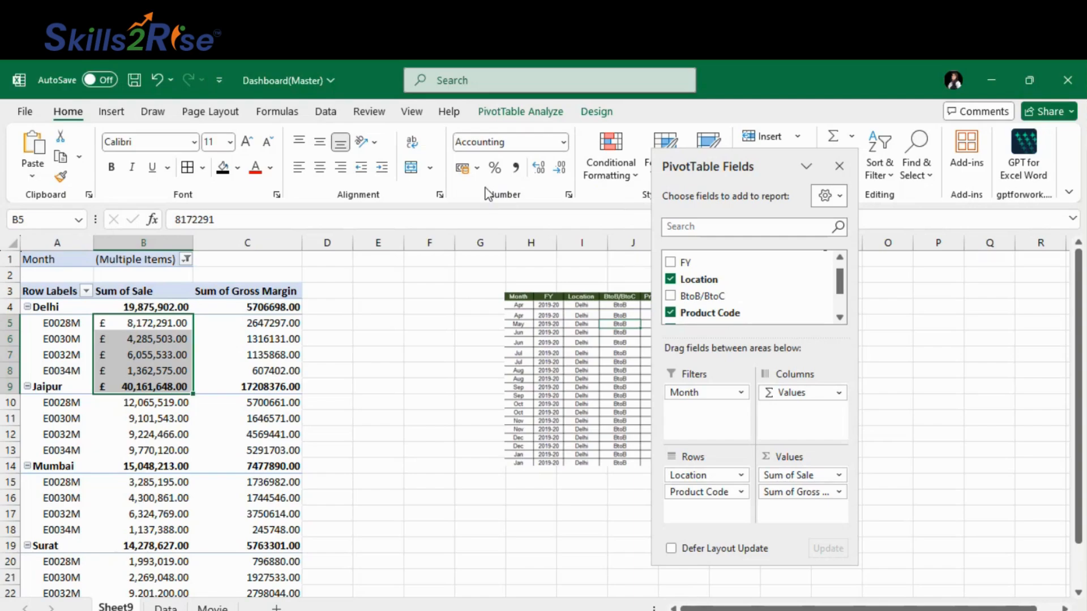
pyautogui.click(560, 171)
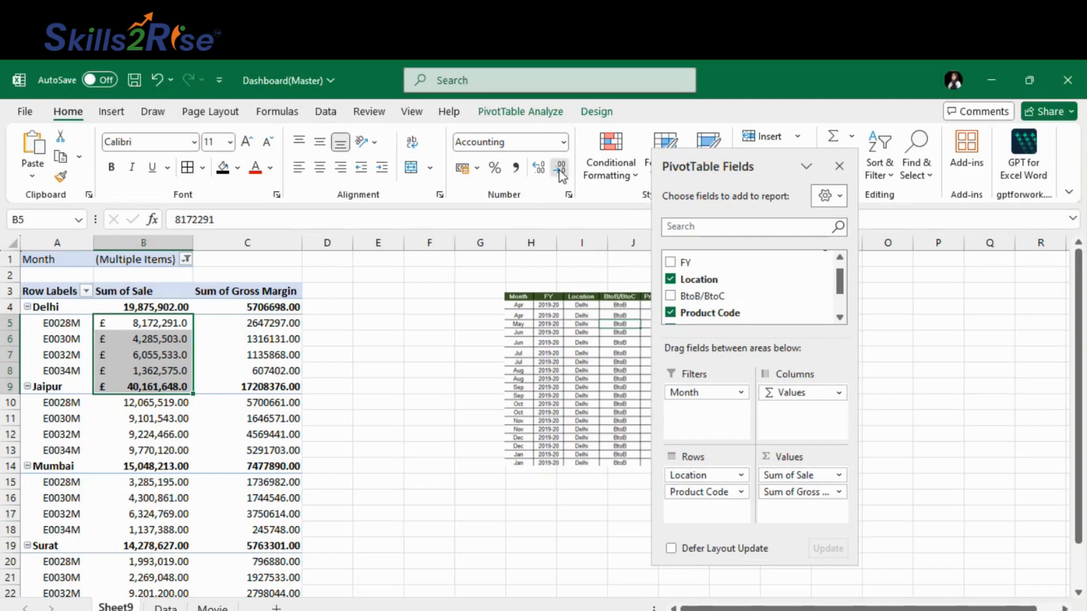
pyautogui.click(559, 171)
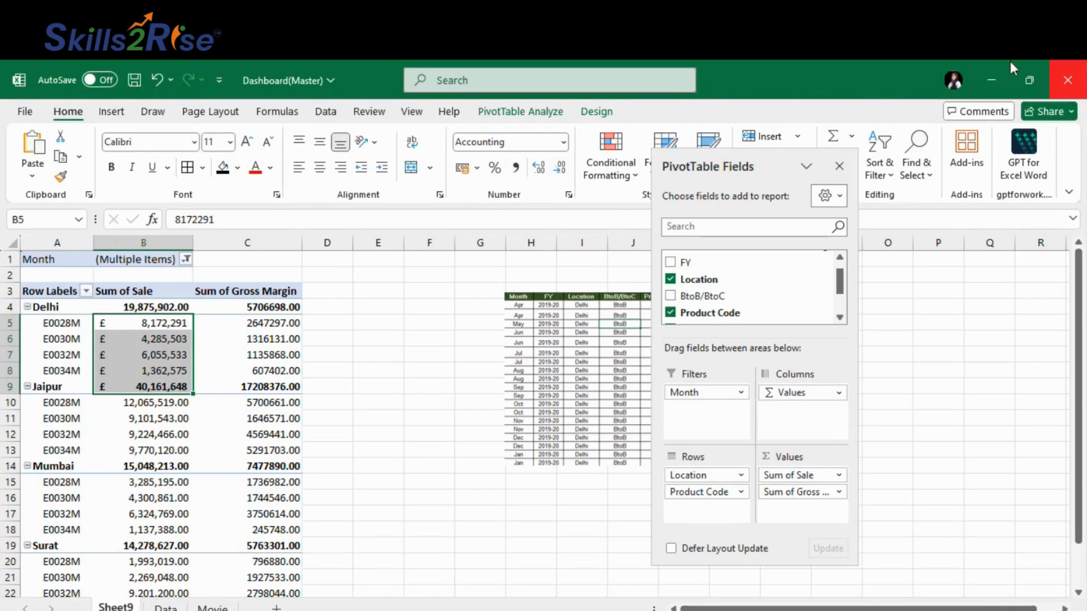
# Undo the decimal and pound accounting format changes on cells B5:B9 and deselect them.
pyautogui.click(154, 81)
pyautogui.click(153, 81)
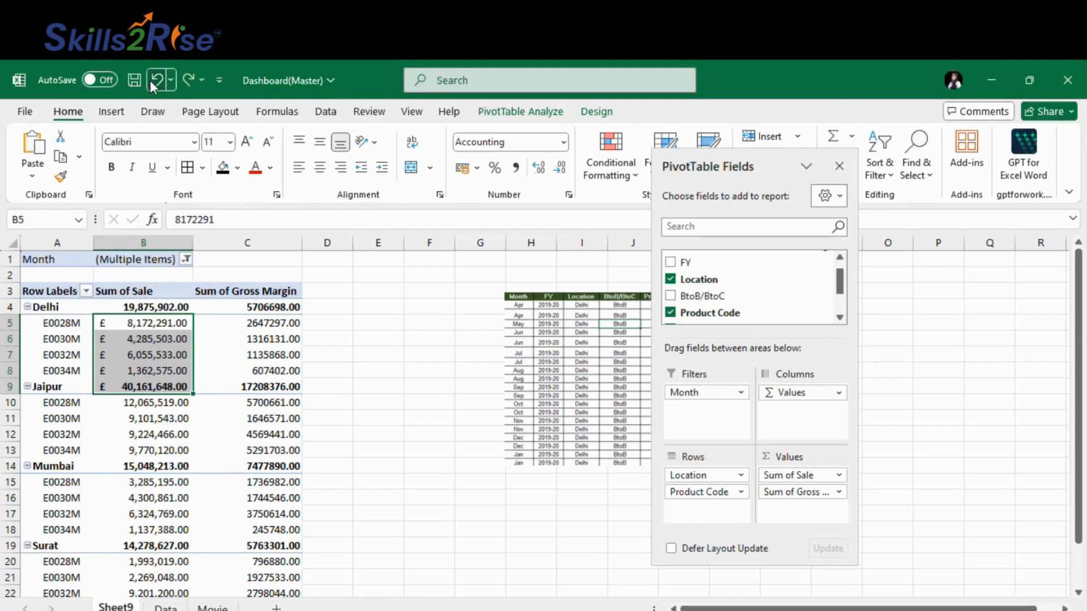
pyautogui.click(153, 81)
pyautogui.click(417, 513)
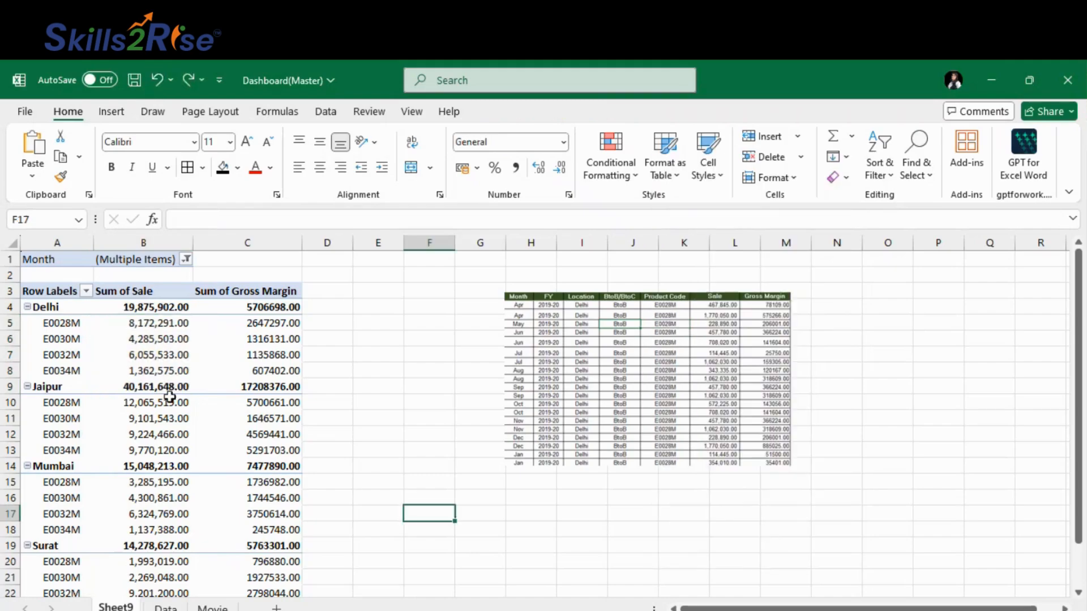
# Through the value field settings, format Sum of Sale as numbers with thousands separators and no decimal places.
pyautogui.click(288, 307)
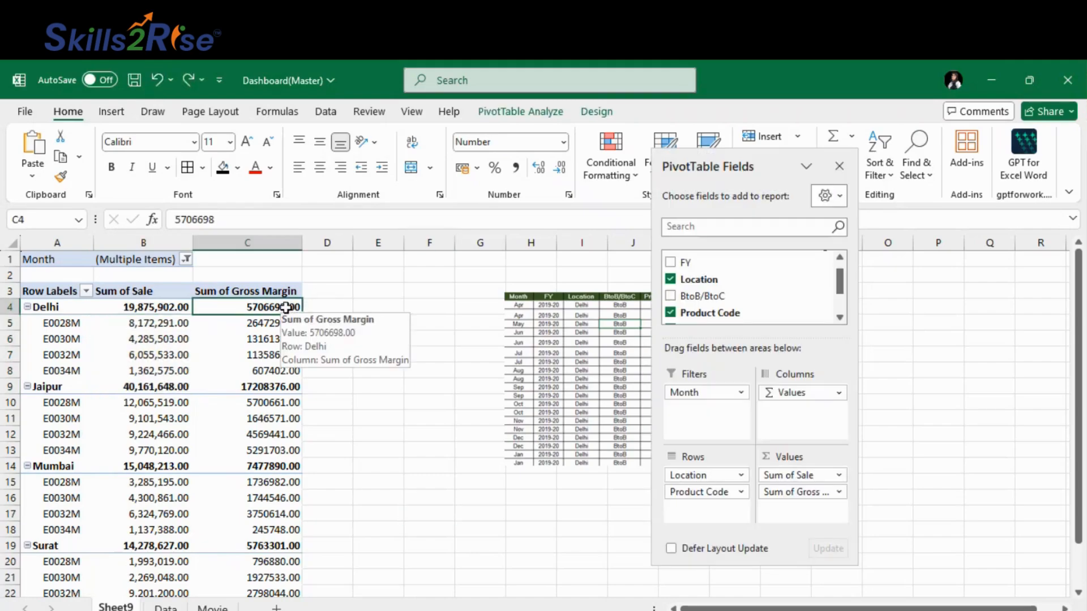
pyautogui.click(800, 477)
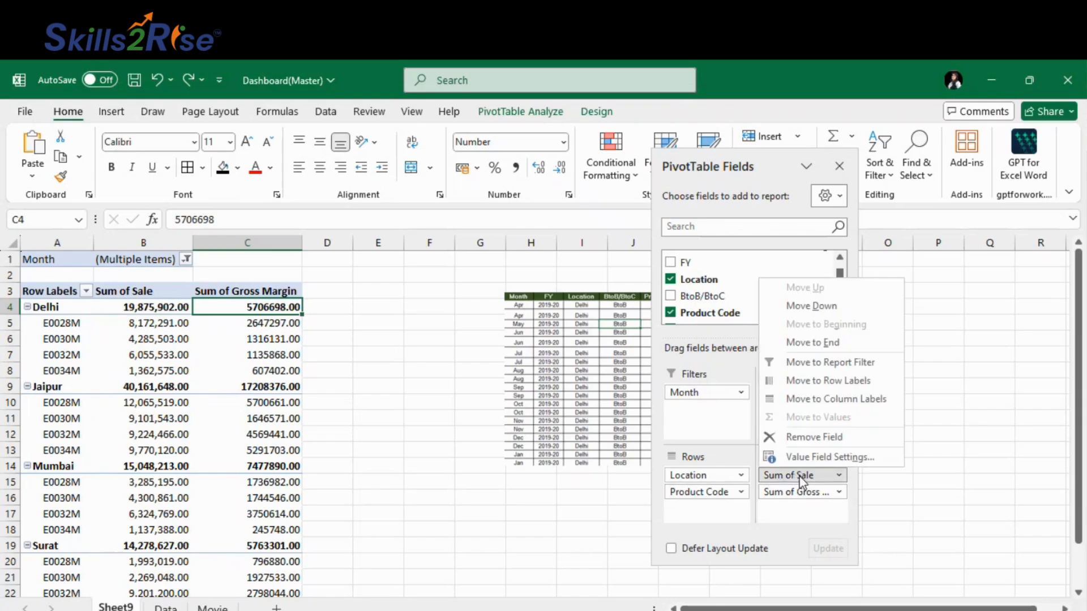
pyautogui.click(829, 457)
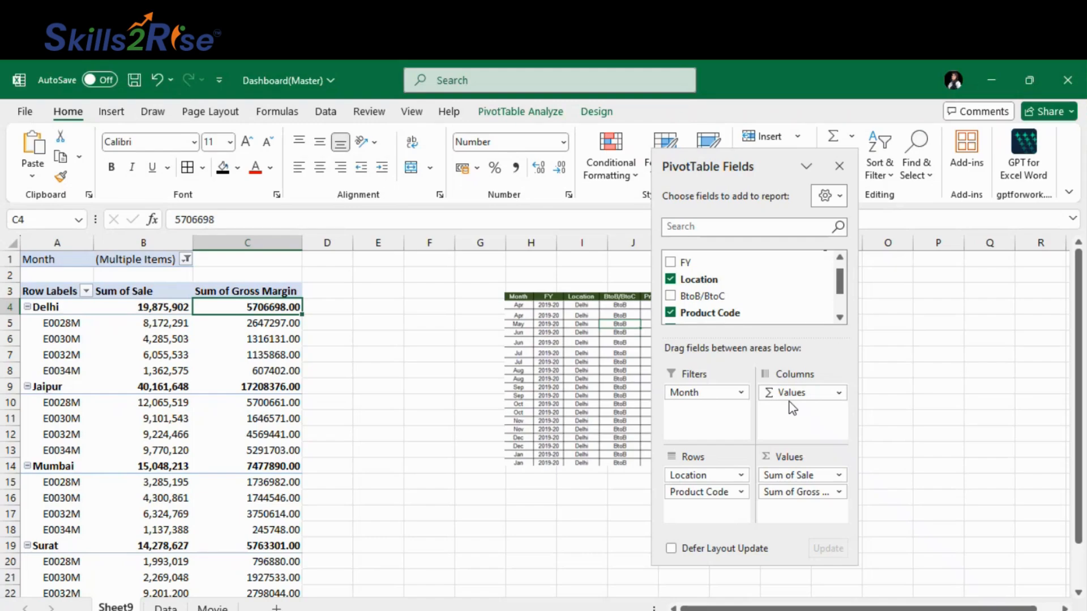
pyautogui.click(429, 416)
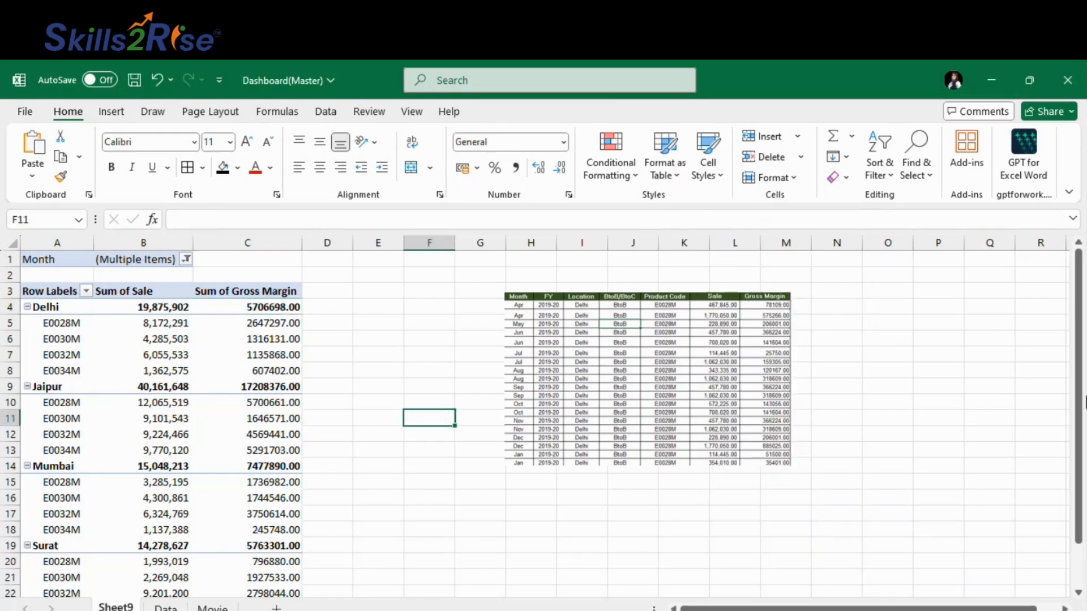
pyautogui.click(440, 546)
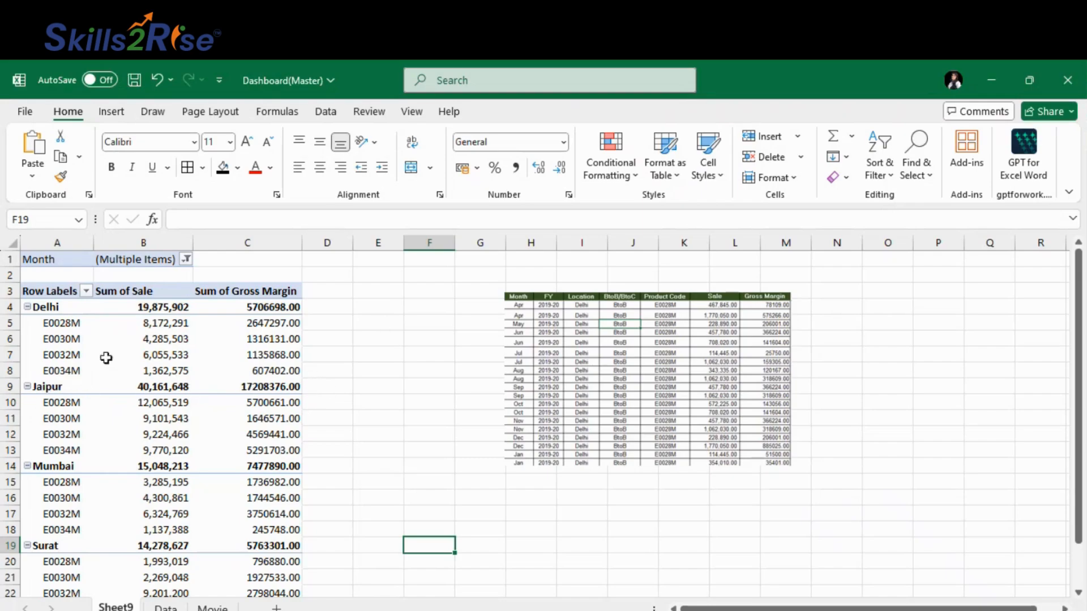
# Show all PivotTable subtotals at the bottom of each Location group and check the total rows.
pyautogui.click(147, 339)
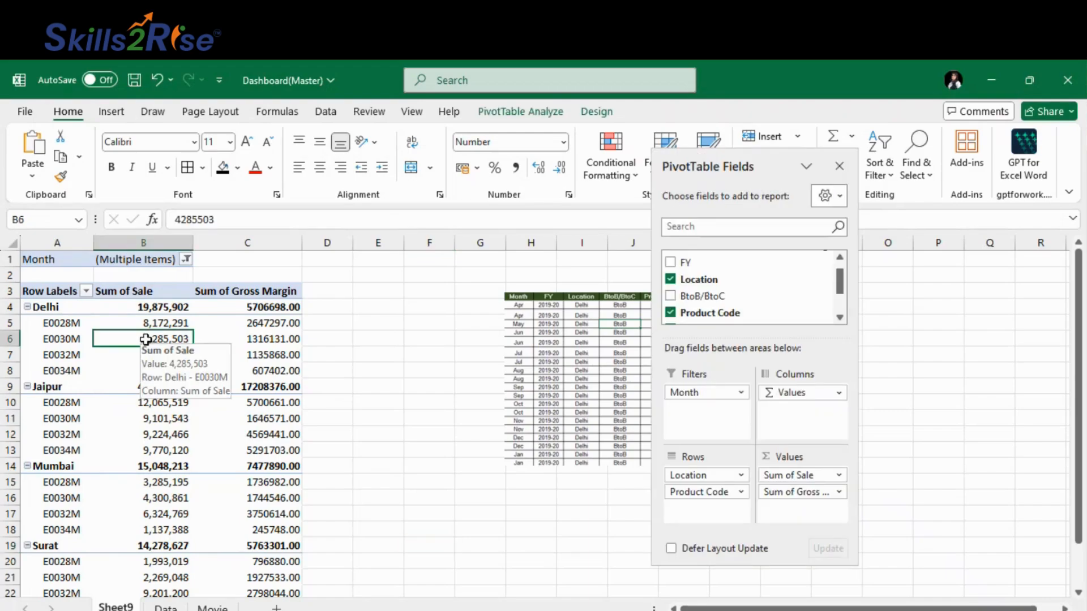
pyautogui.click(615, 111)
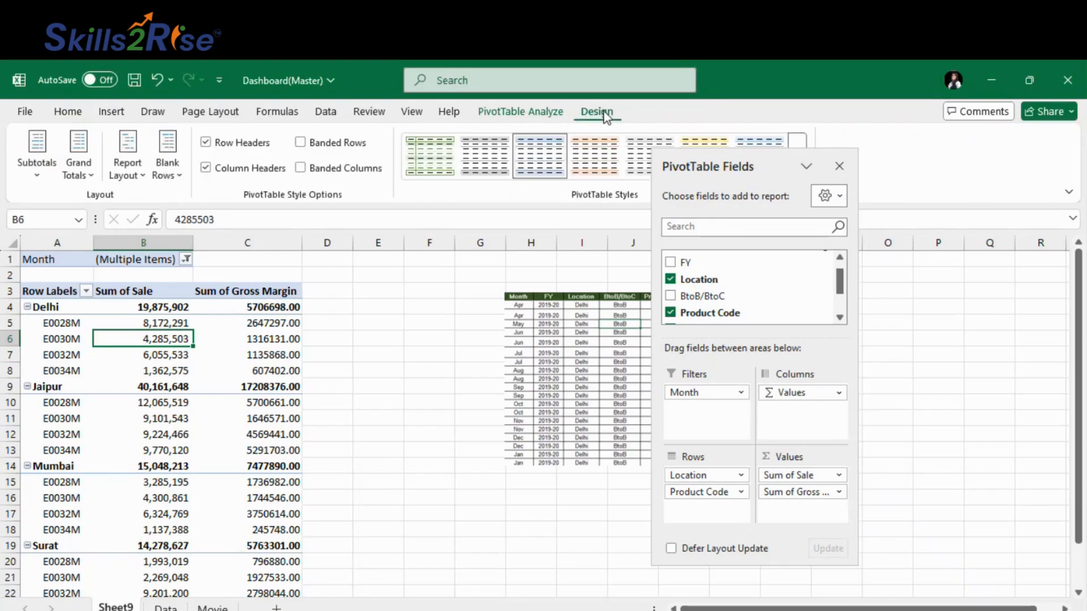
pyautogui.click(39, 179)
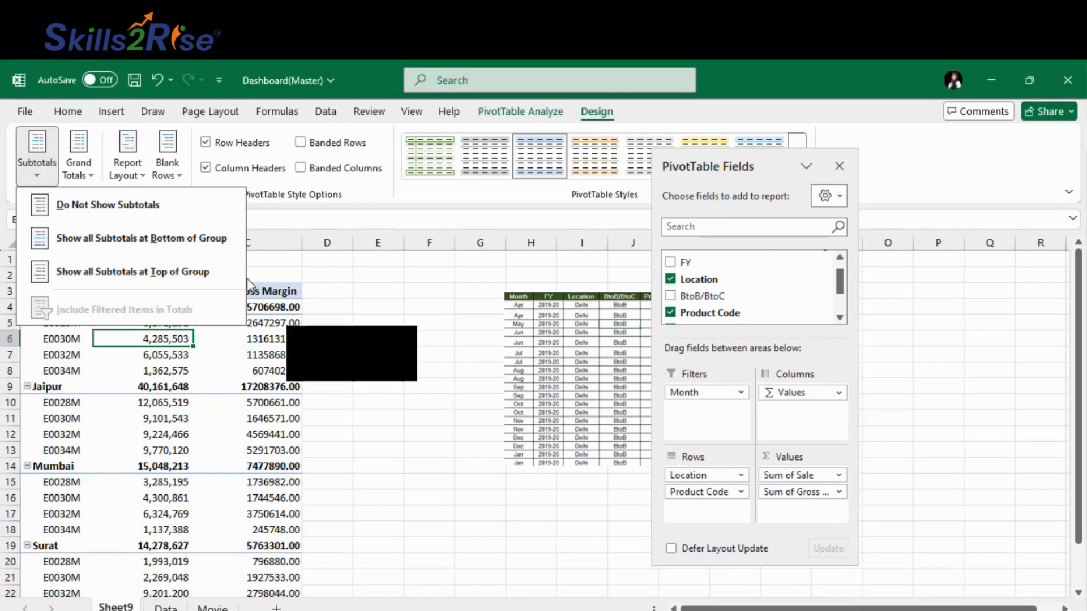
pyautogui.click(197, 244)
pyautogui.click(484, 464)
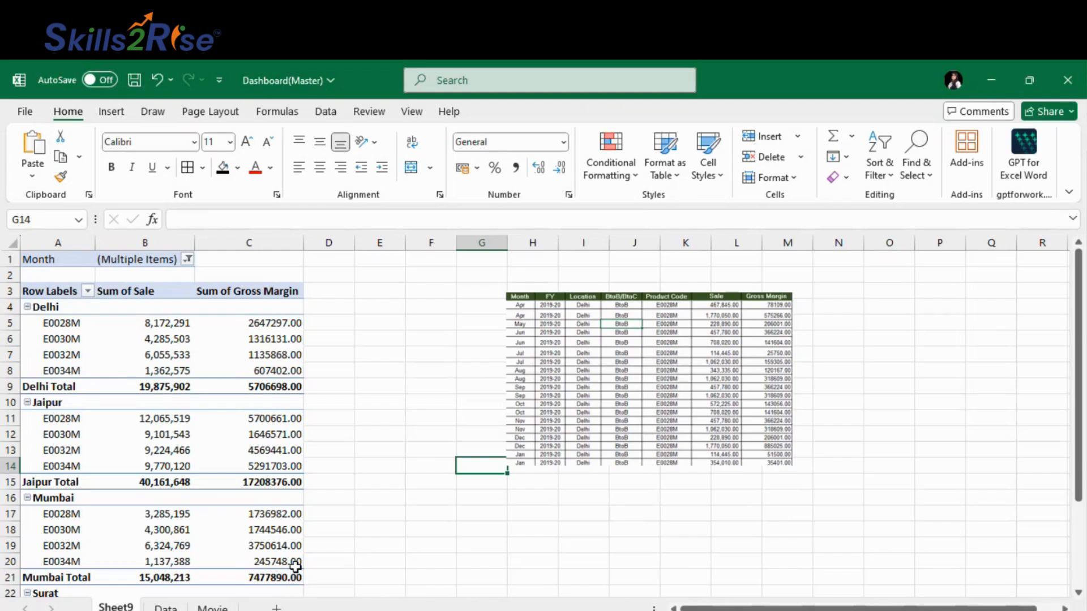
pyautogui.scroll(-2, 303, 456)
pyautogui.scroll(1, 304, 456)
pyautogui.scroll(-2, 304, 456)
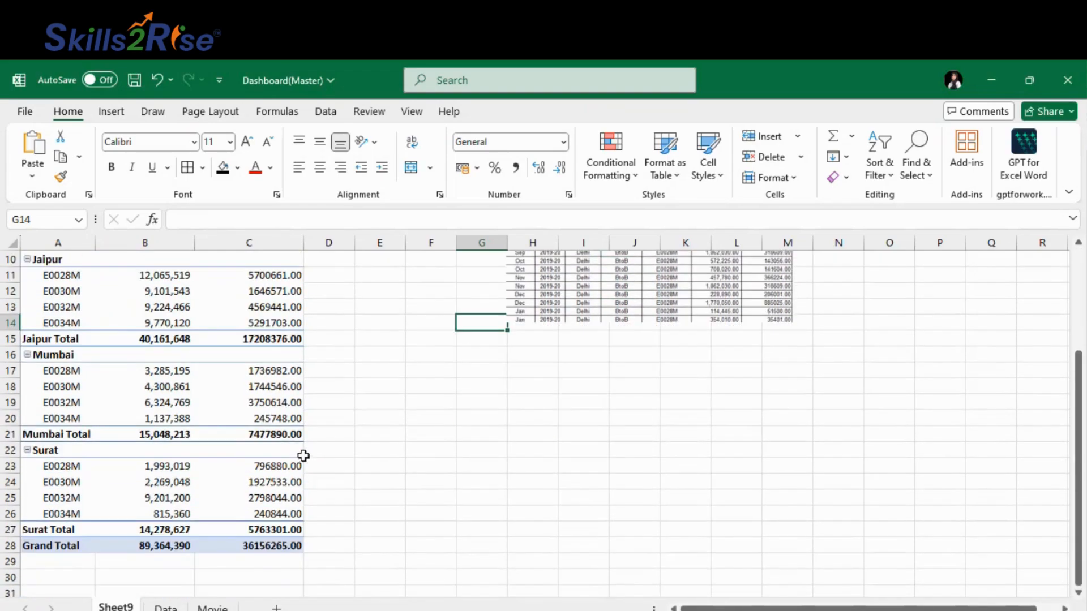
pyautogui.scroll(3, 303, 456)
pyautogui.scroll(1, 277, 412)
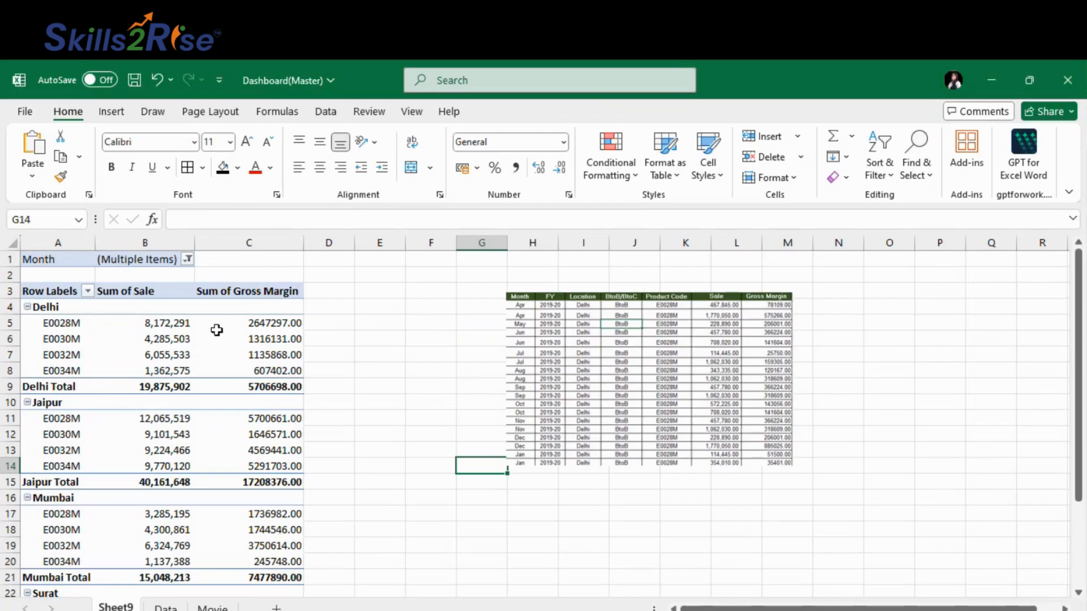
# Turn off all subtotals in the Location and Product Code PivotTable and check the rows down to the Grand Total.
pyautogui.click(154, 326)
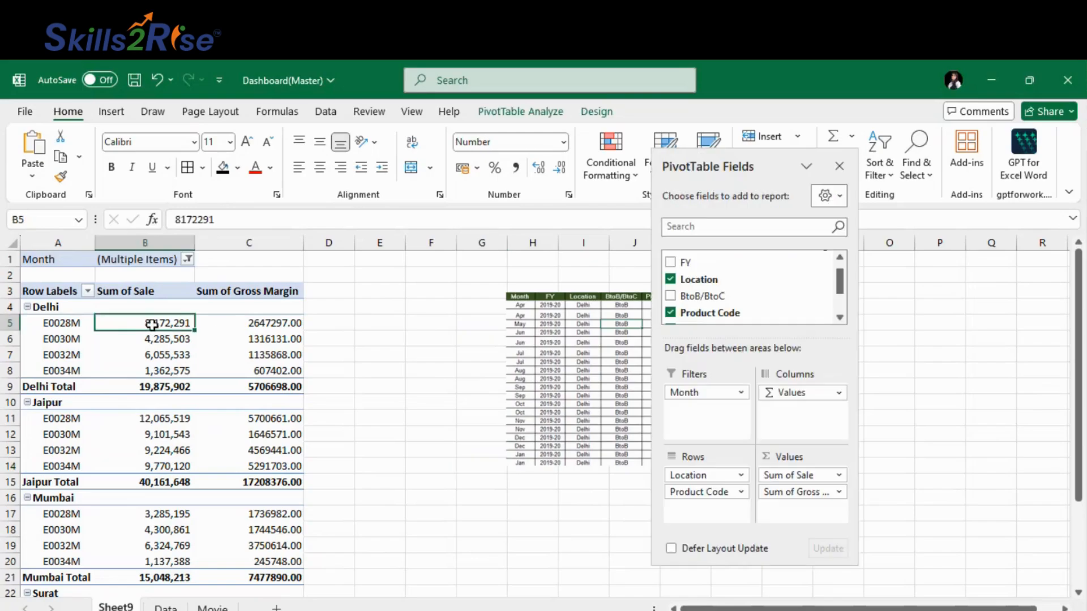
pyautogui.click(594, 113)
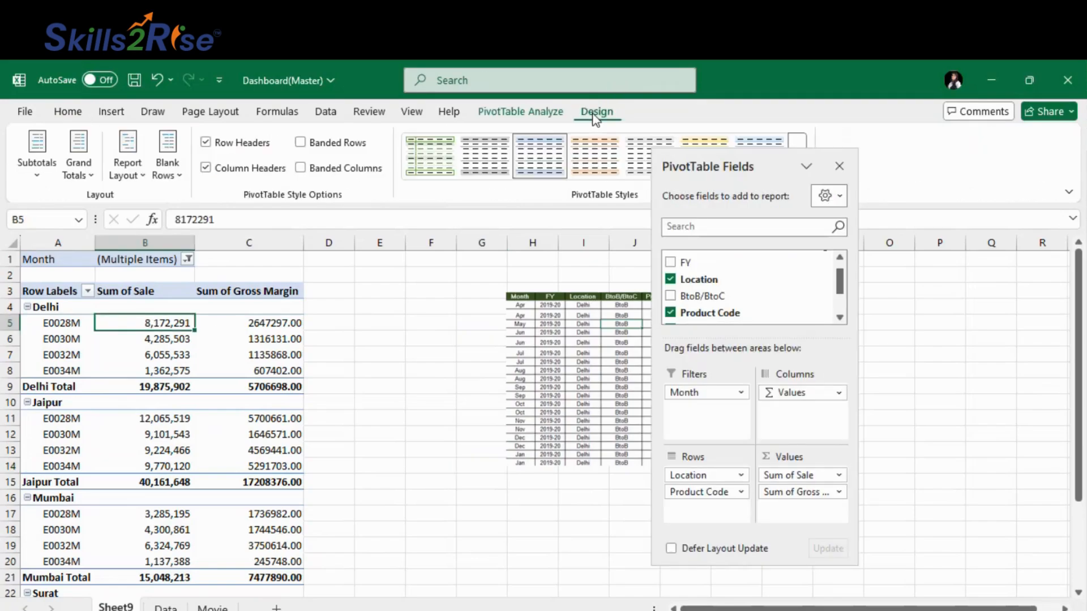
pyautogui.click(37, 174)
pyautogui.click(106, 221)
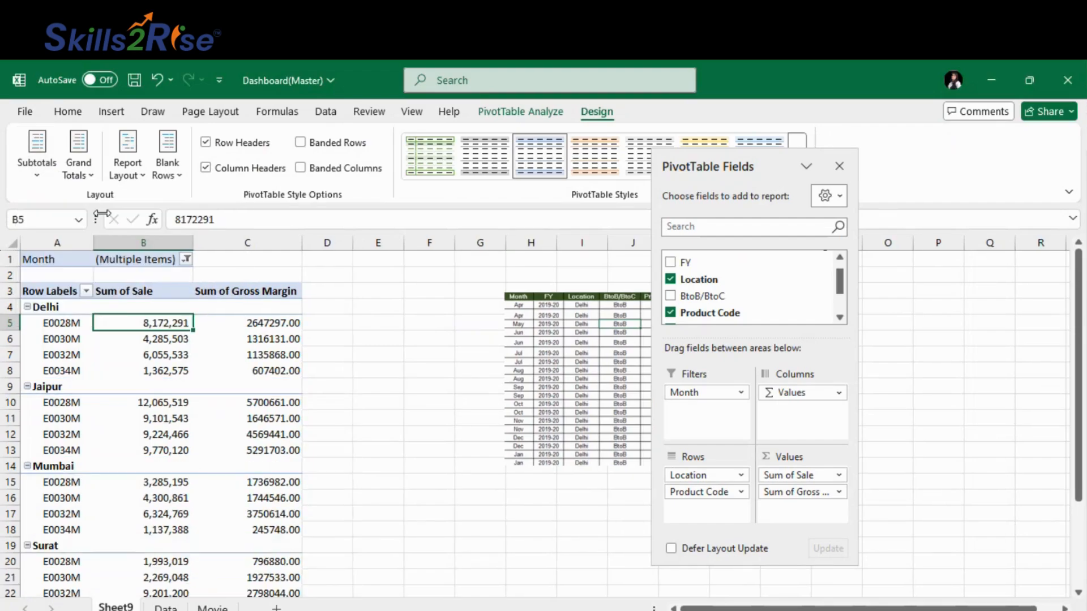
pyautogui.click(355, 451)
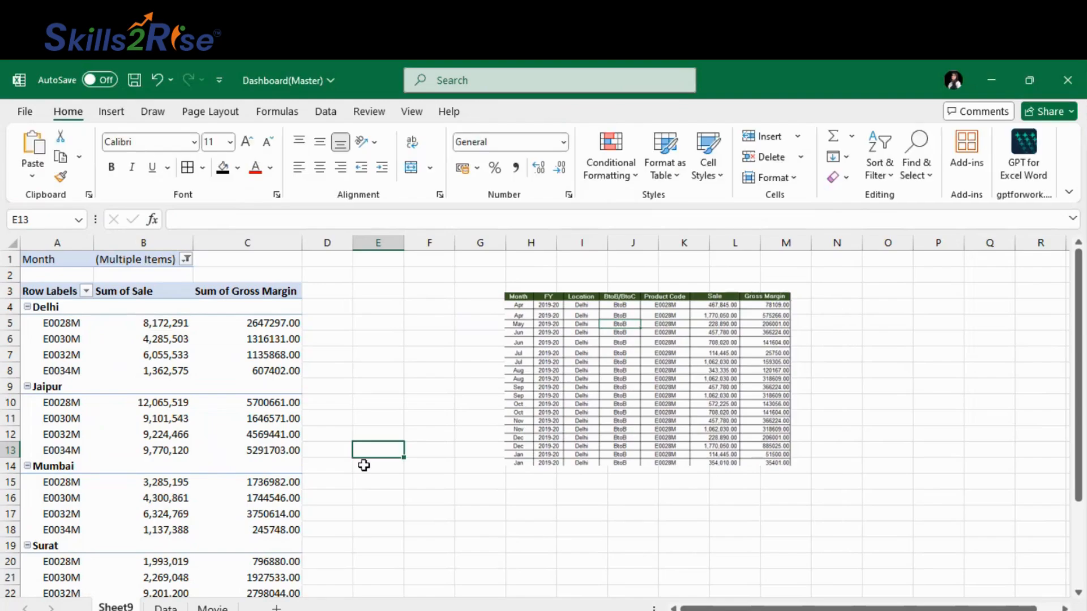
pyautogui.scroll(-3, 364, 468)
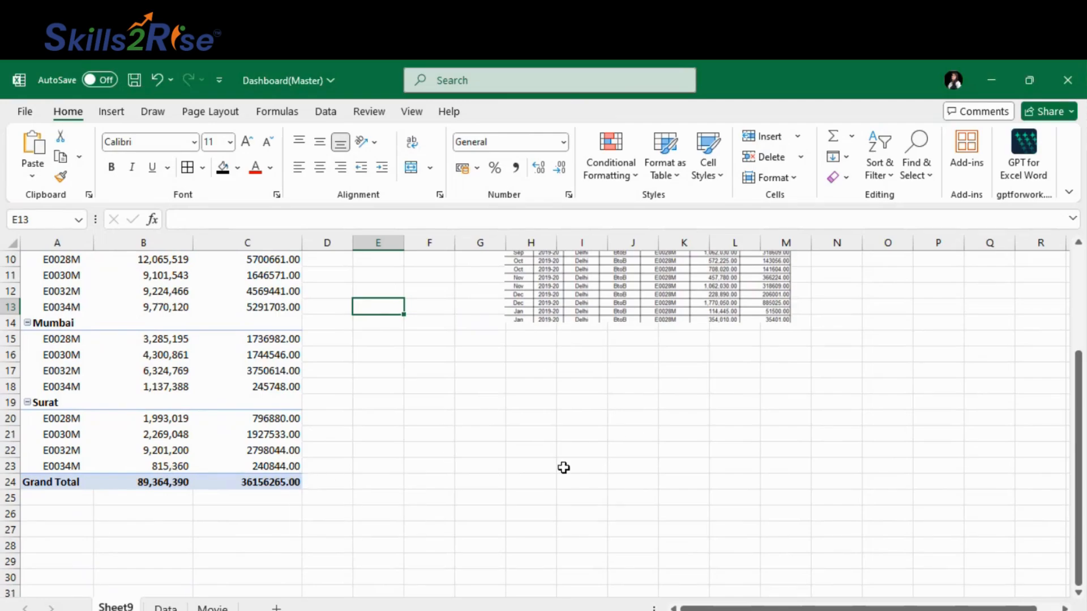
pyautogui.scroll(2, 561, 449)
pyautogui.scroll(1, 562, 449)
pyautogui.scroll(2, 296, 589)
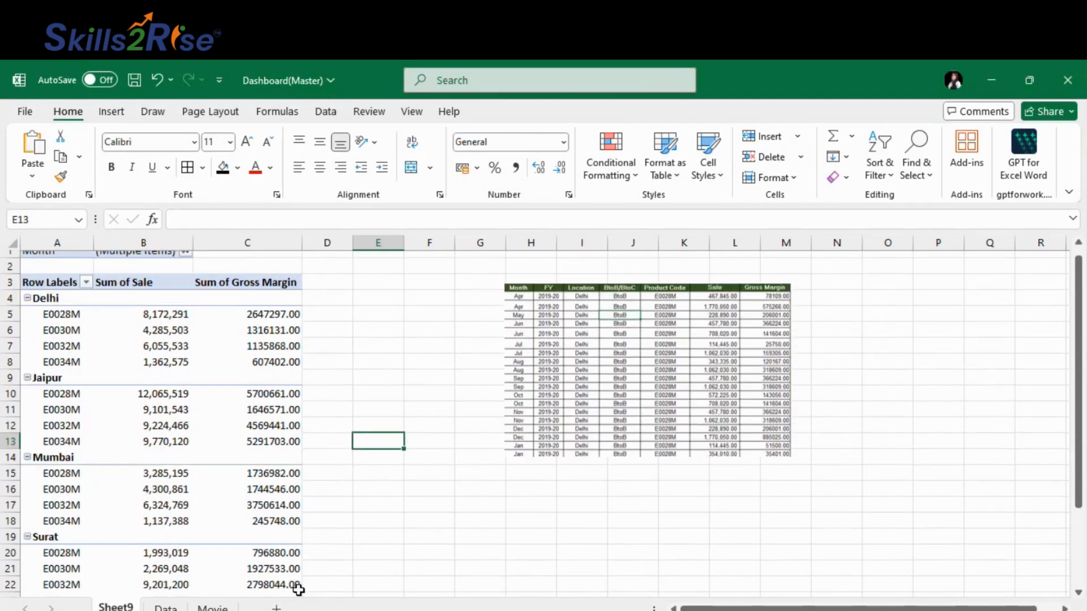
pyautogui.scroll(-2, 292, 578)
pyautogui.scroll(-2, 293, 579)
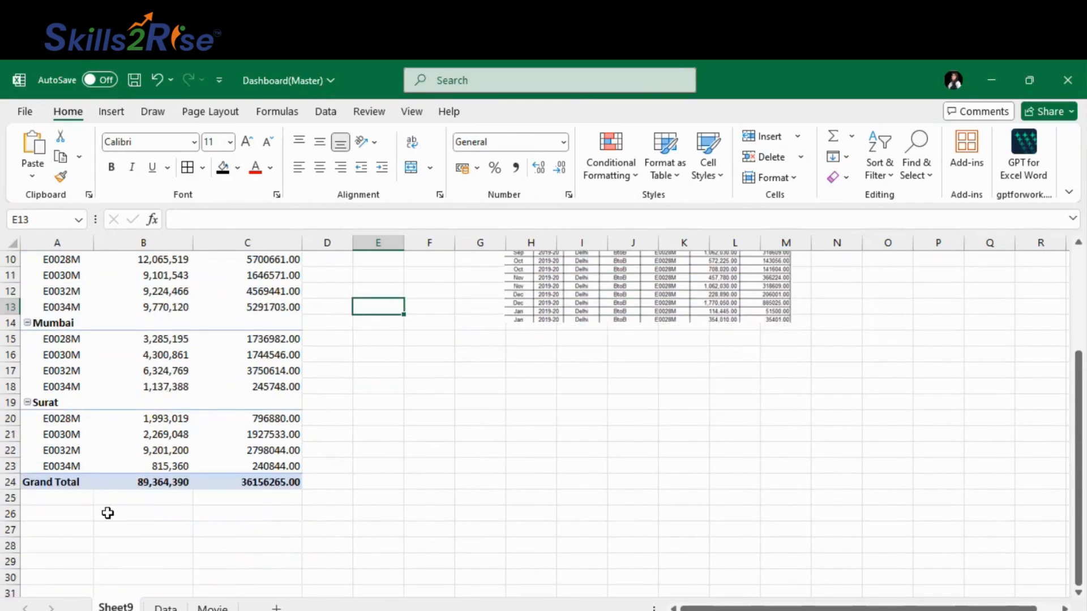
pyautogui.scroll(3, 288, 503)
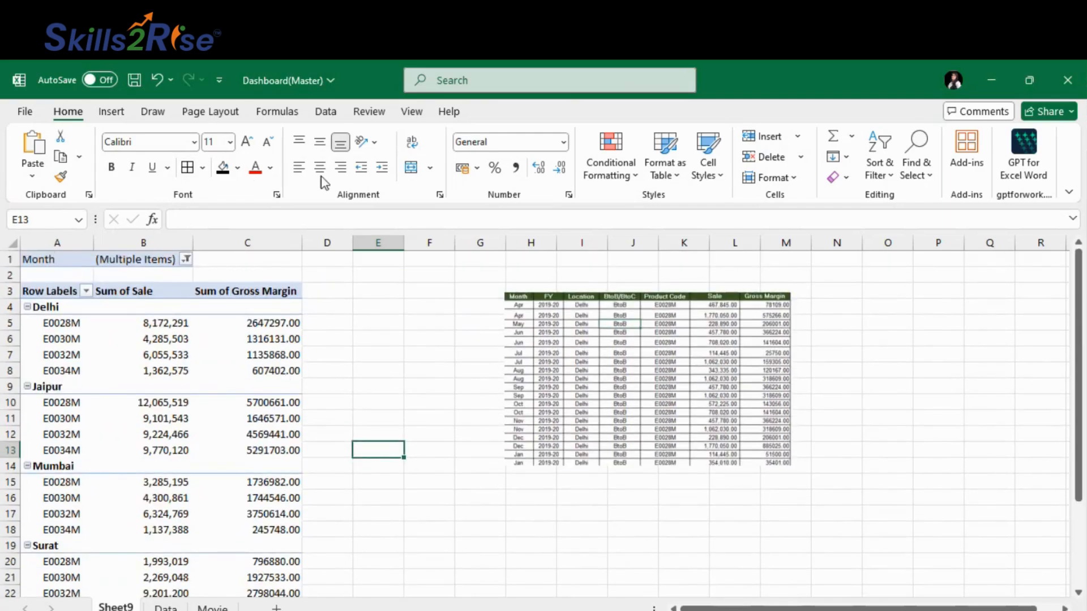
# Set the PivotTable's grand totals on for rows and columns and check the Grand Total row for Sale and Gross Margin.
pyautogui.click(253, 335)
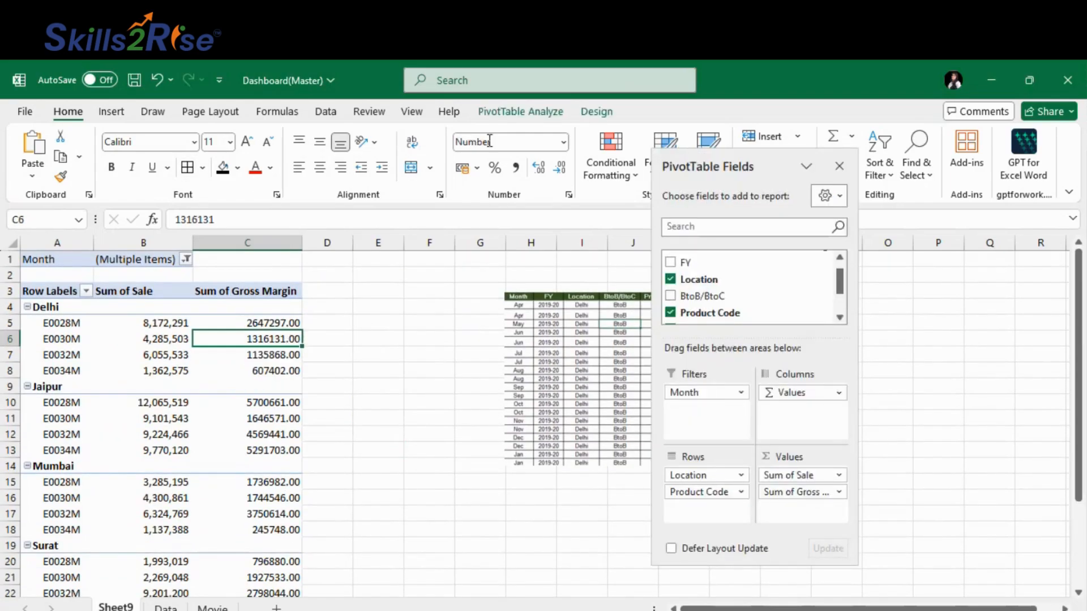
pyautogui.click(608, 116)
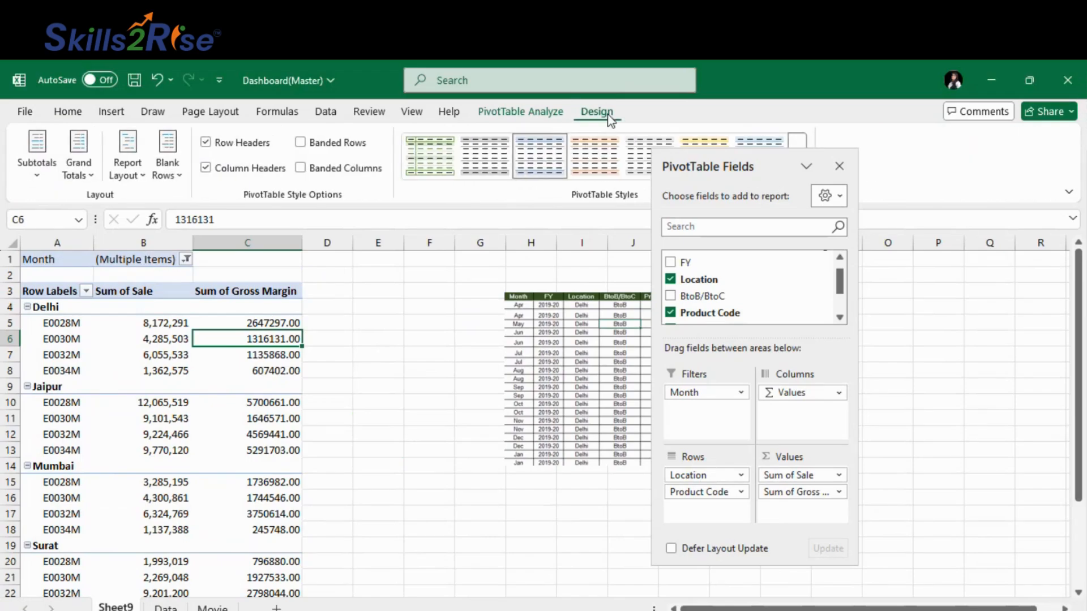
pyautogui.click(93, 175)
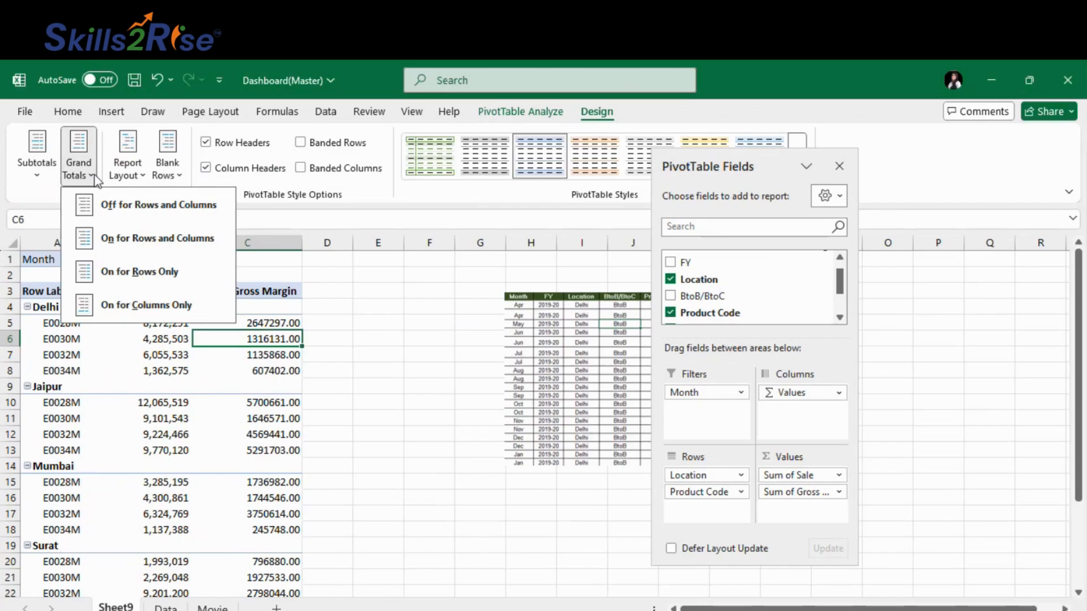
pyautogui.click(150, 249)
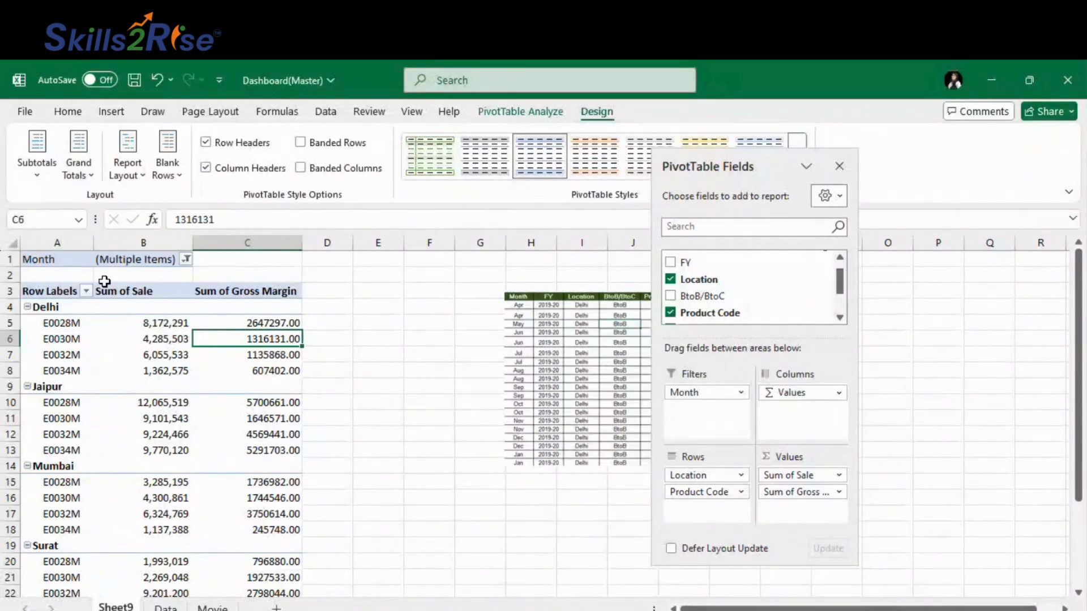
pyautogui.scroll(-3, 274, 483)
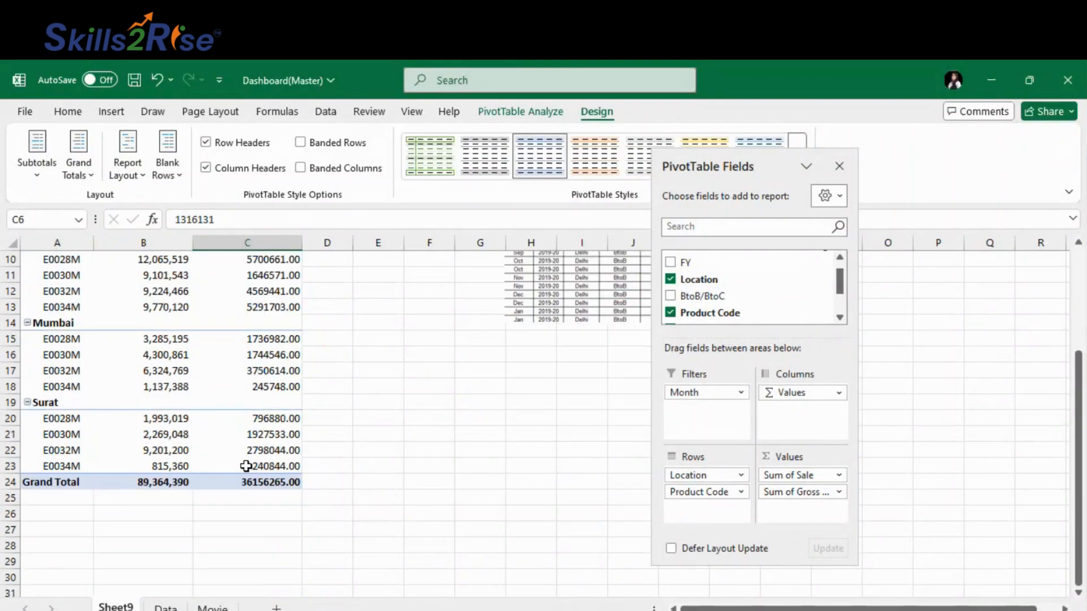
pyautogui.click(289, 527)
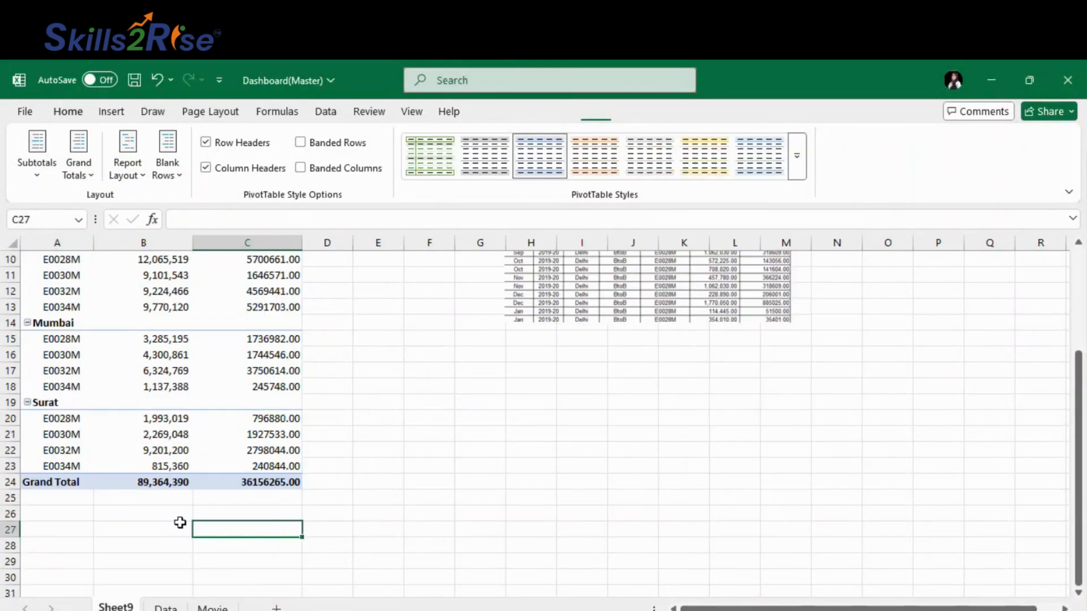
pyautogui.click(172, 483)
pyautogui.click(255, 483)
pyautogui.scroll(3, 337, 519)
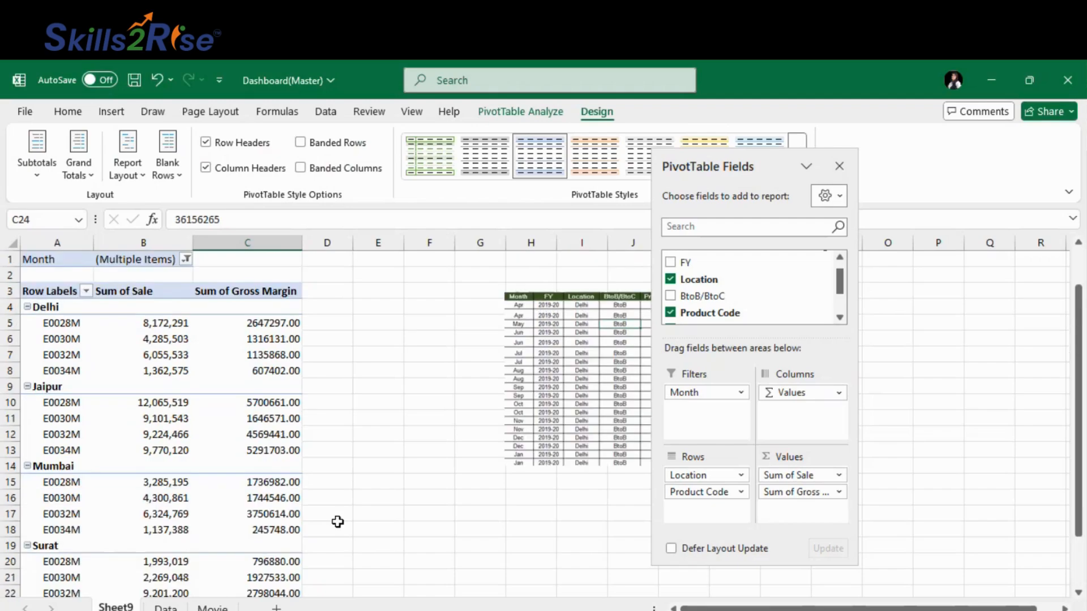
pyautogui.scroll(-2, 213, 521)
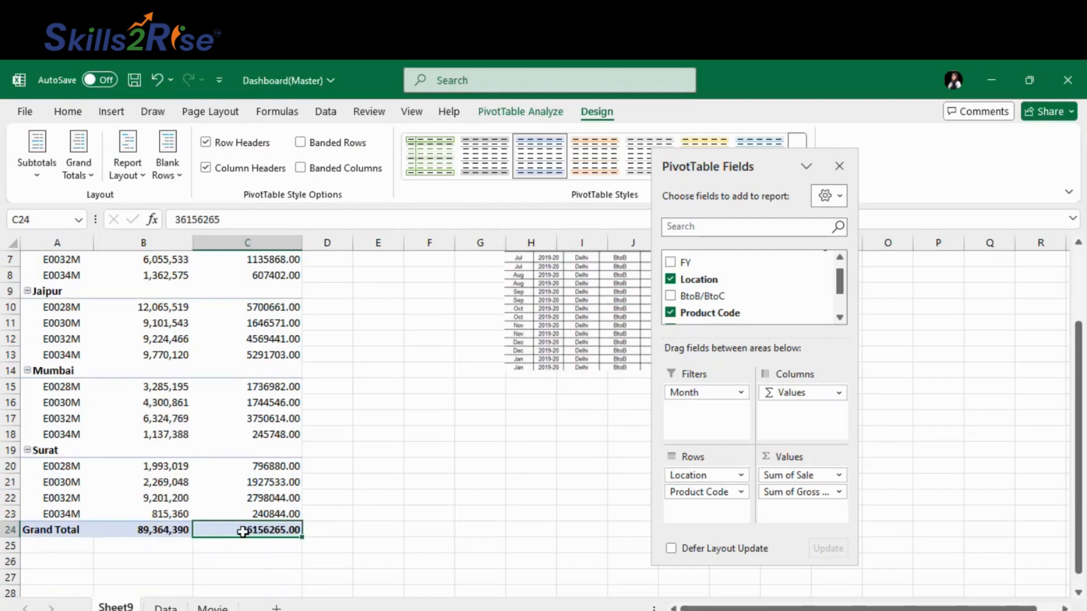
# Turn off the PivotTable's grand totals for both rows and columns and deselect the table.
pyautogui.click(81, 172)
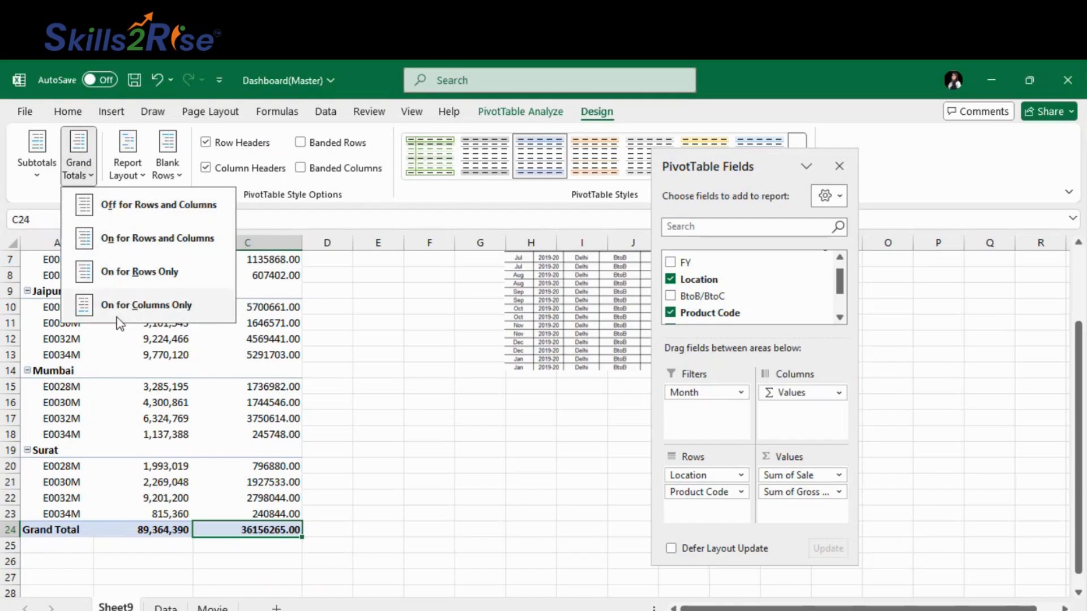
pyautogui.click(175, 208)
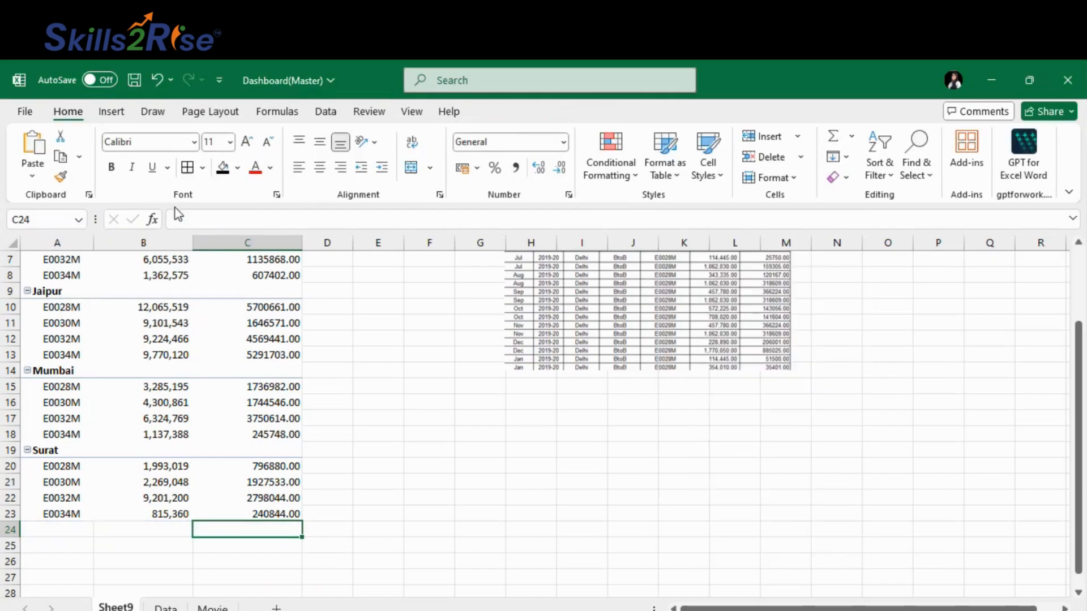
pyautogui.click(415, 503)
pyautogui.scroll(2, 392, 500)
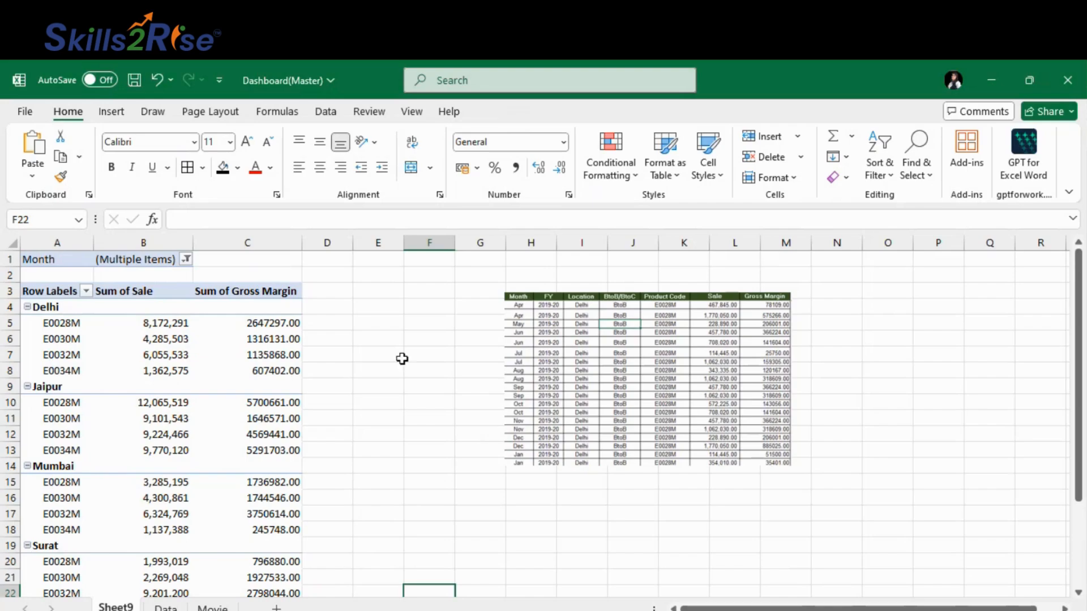
# Look over the source tables on the Movie and Data sheets and return to the PivotTable on Sheet9.
pyautogui.click(213, 607)
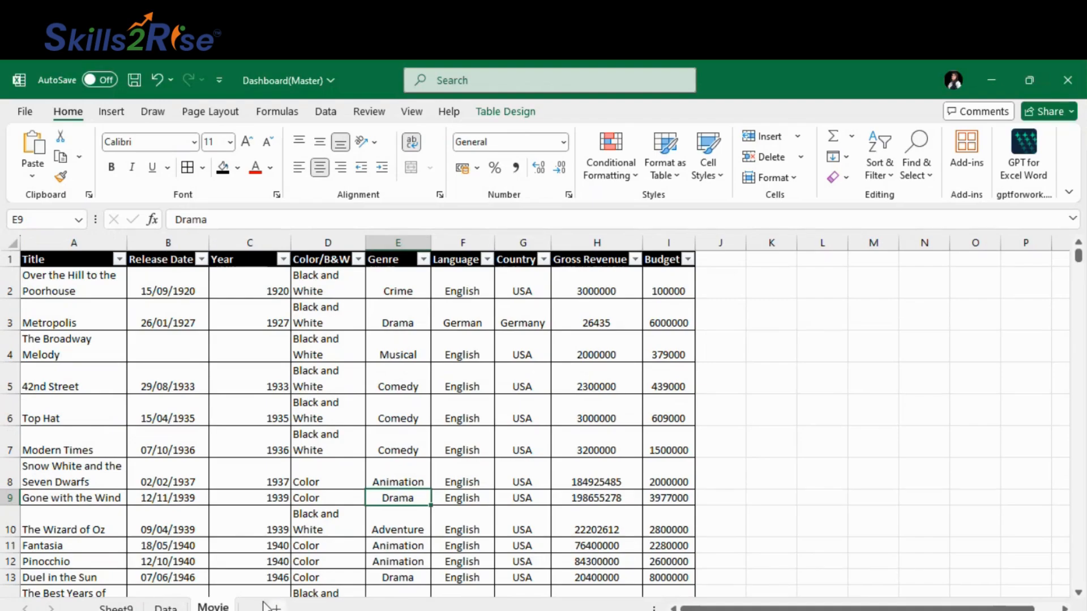
pyautogui.click(165, 607)
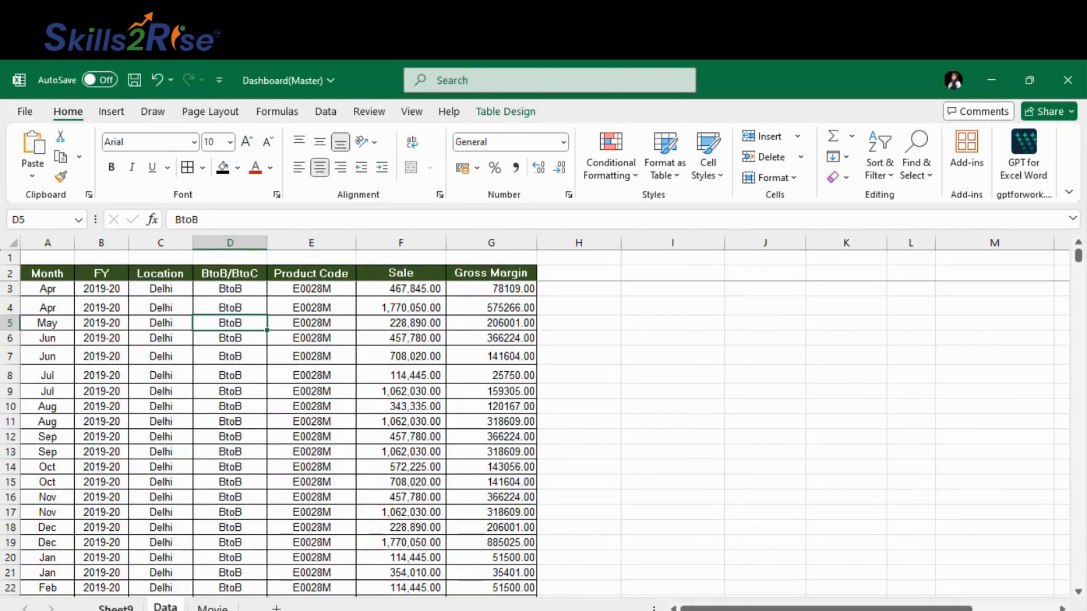
pyautogui.click(116, 607)
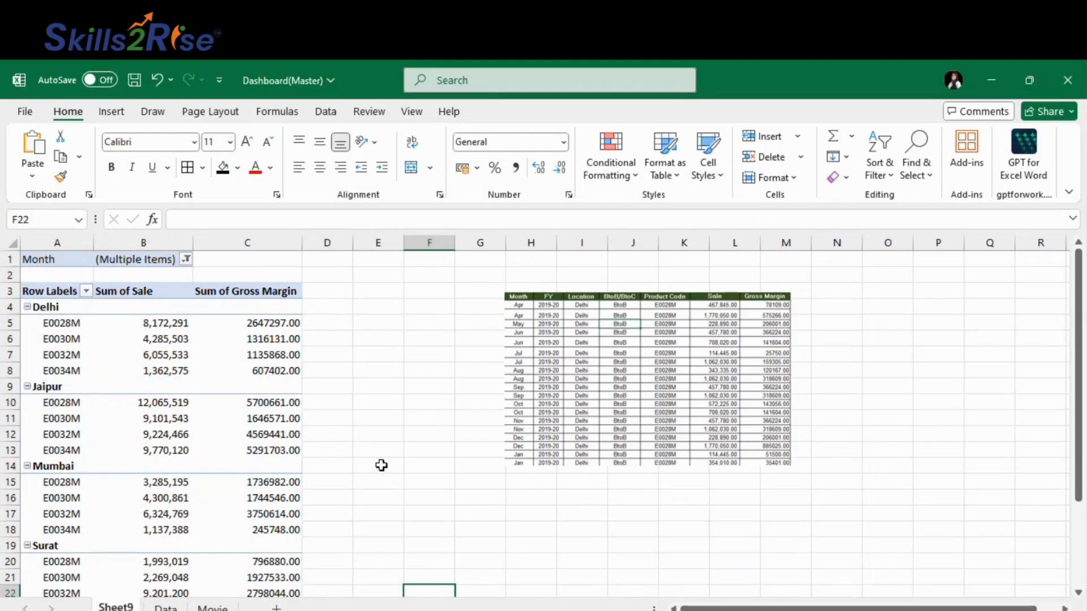
pyautogui.moveTo(152, 456)
pyautogui.click(213, 361)
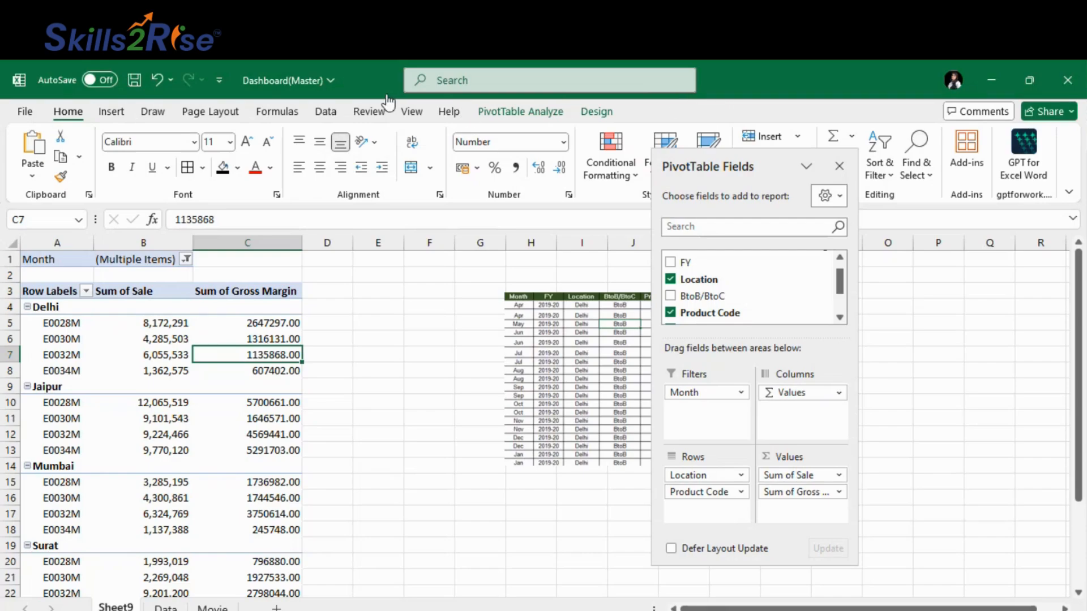
pyautogui.click(667, 90)
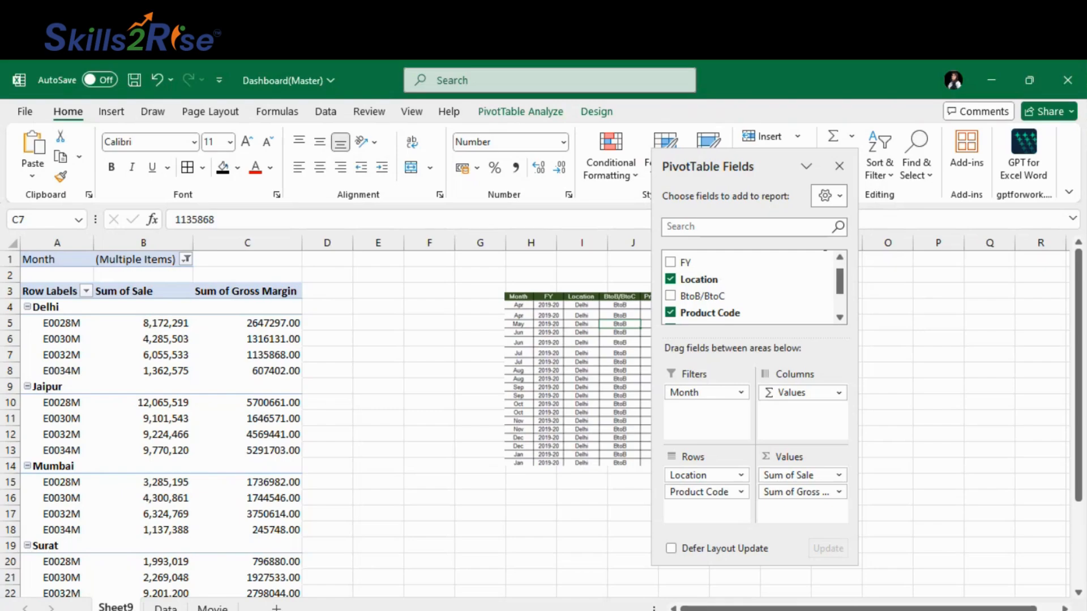
# Create an empty PivotTable on a new worksheet from the table on the Movie sheet.
pyautogui.click(199, 607)
pyautogui.click(212, 607)
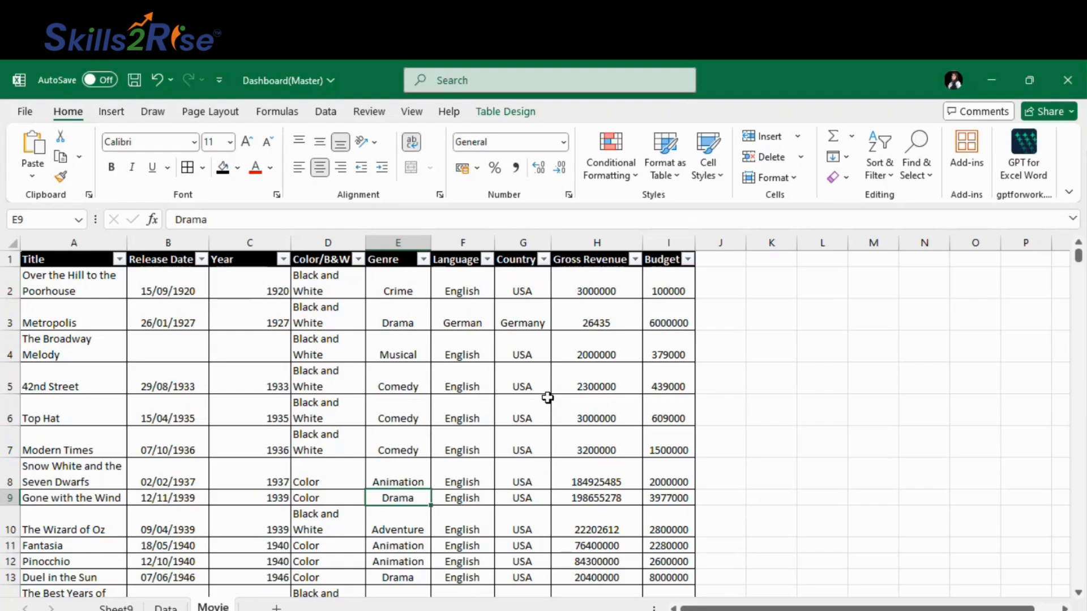
pyautogui.click(338, 419)
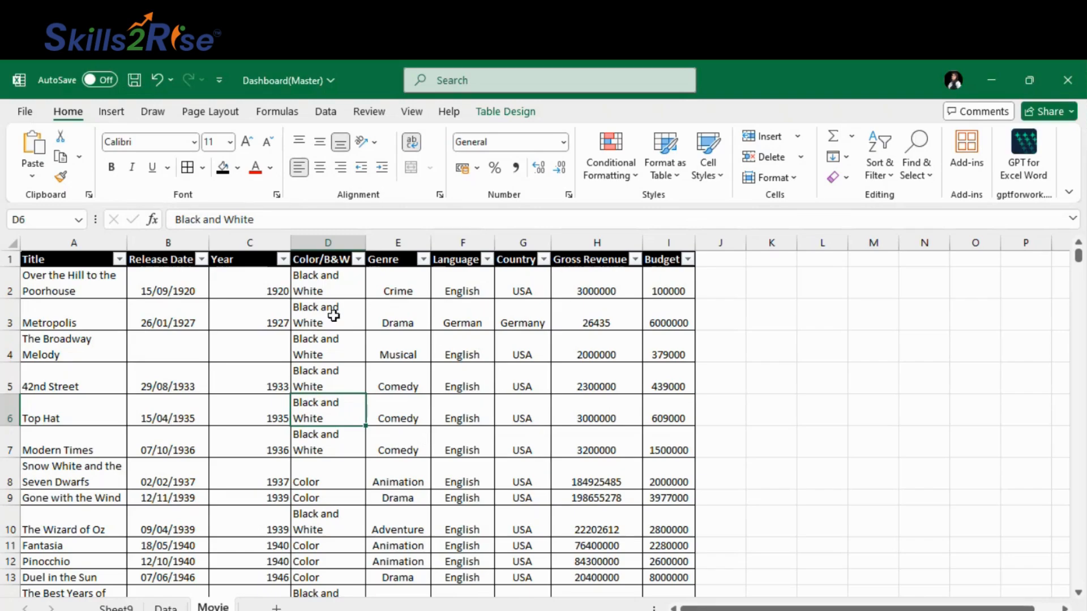
pyautogui.click(491, 459)
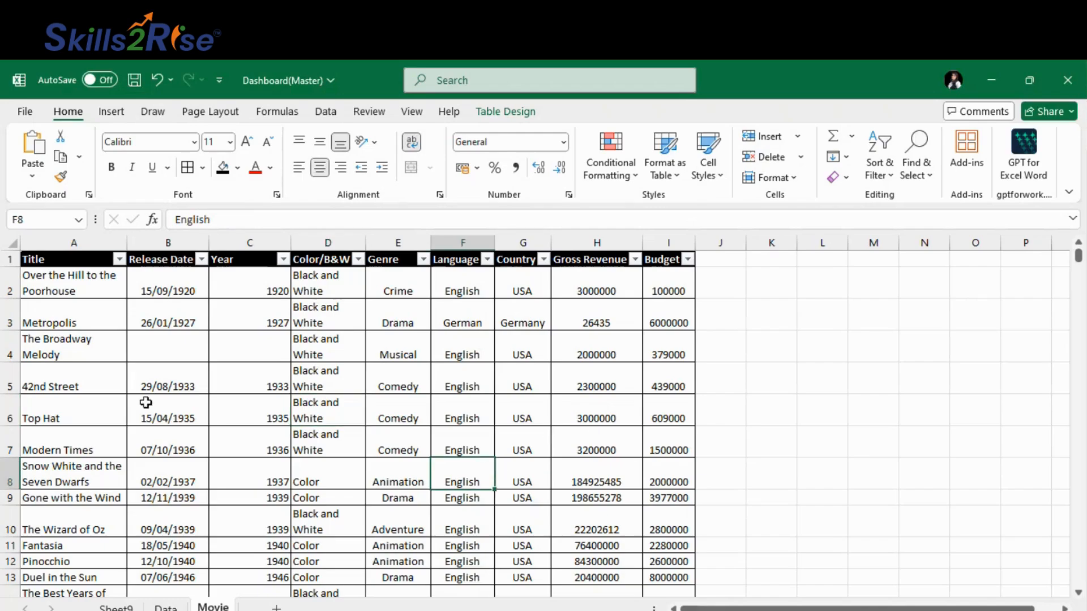
pyautogui.click(224, 413)
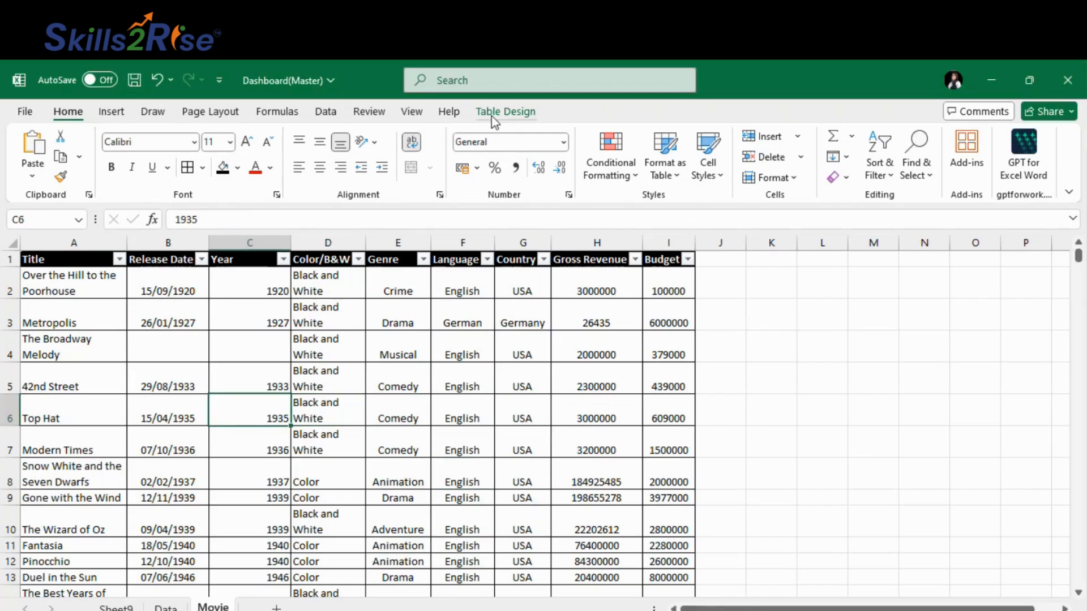
pyautogui.click(111, 116)
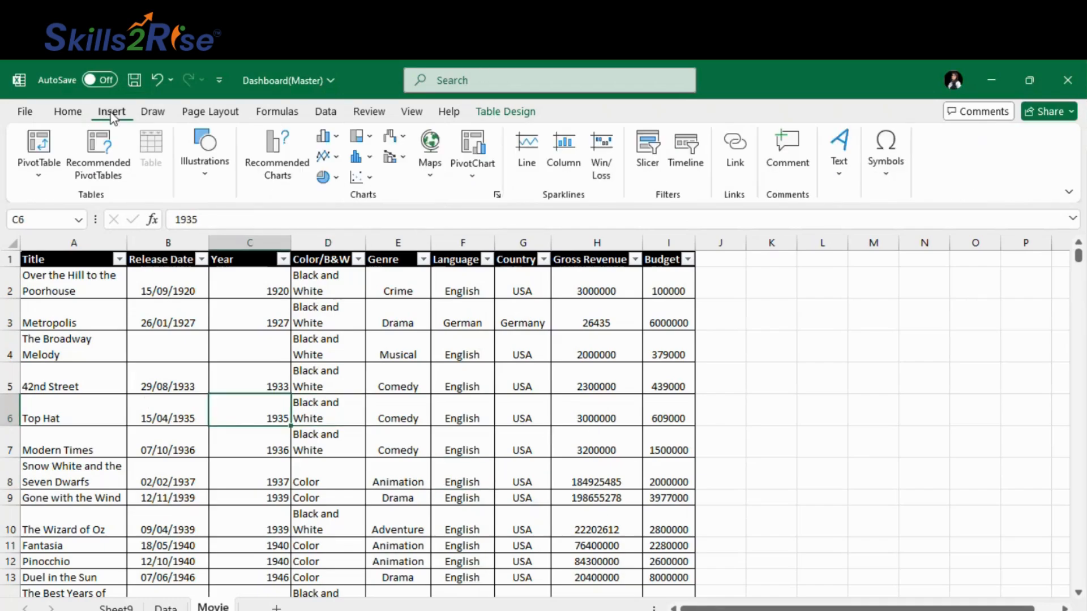
pyautogui.click(37, 177)
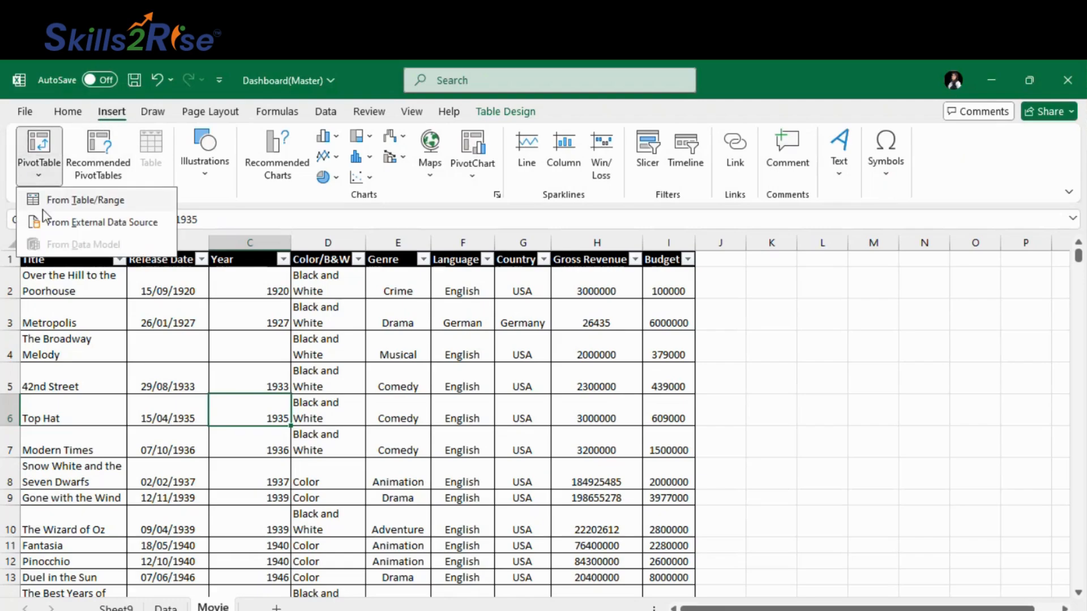
pyautogui.click(57, 202)
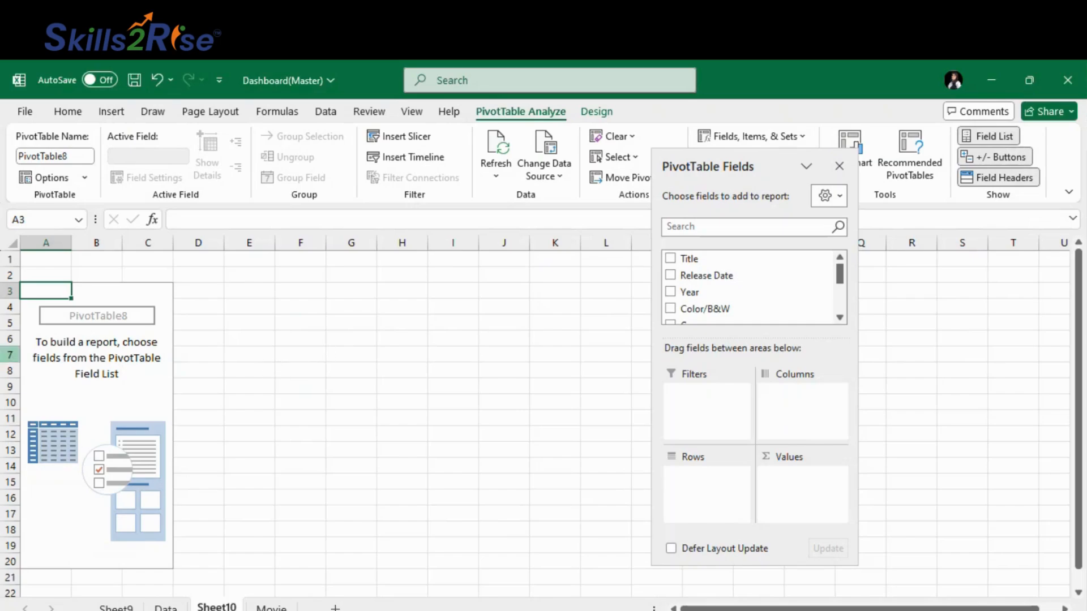
# Review the available movie fields and add Country to the Rows area of the new PivotTable.
pyautogui.click(125, 388)
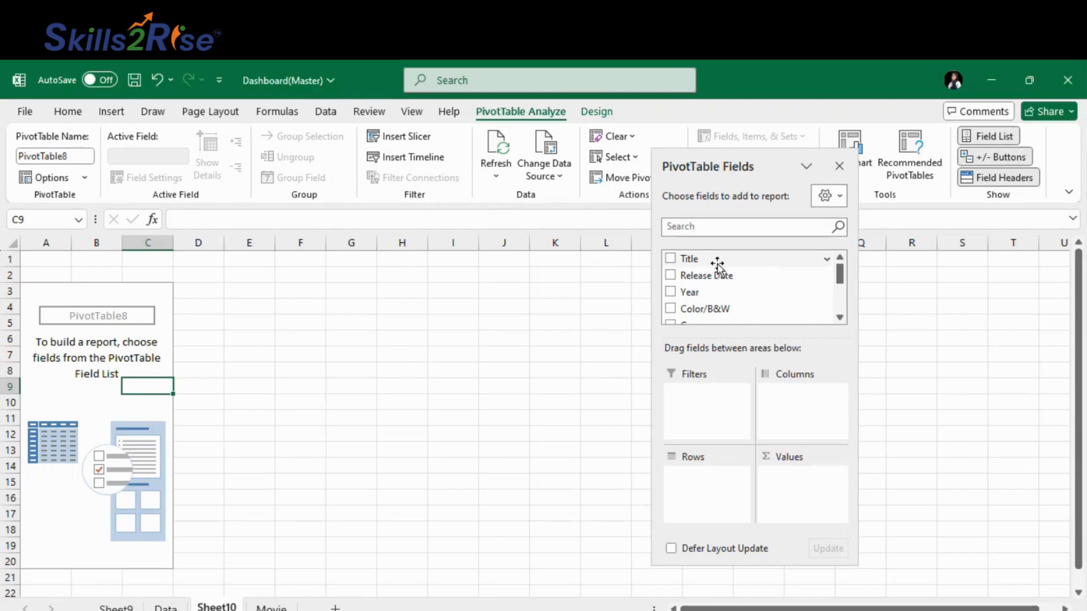
pyautogui.scroll(-5, 730, 298)
pyautogui.scroll(5, 733, 300)
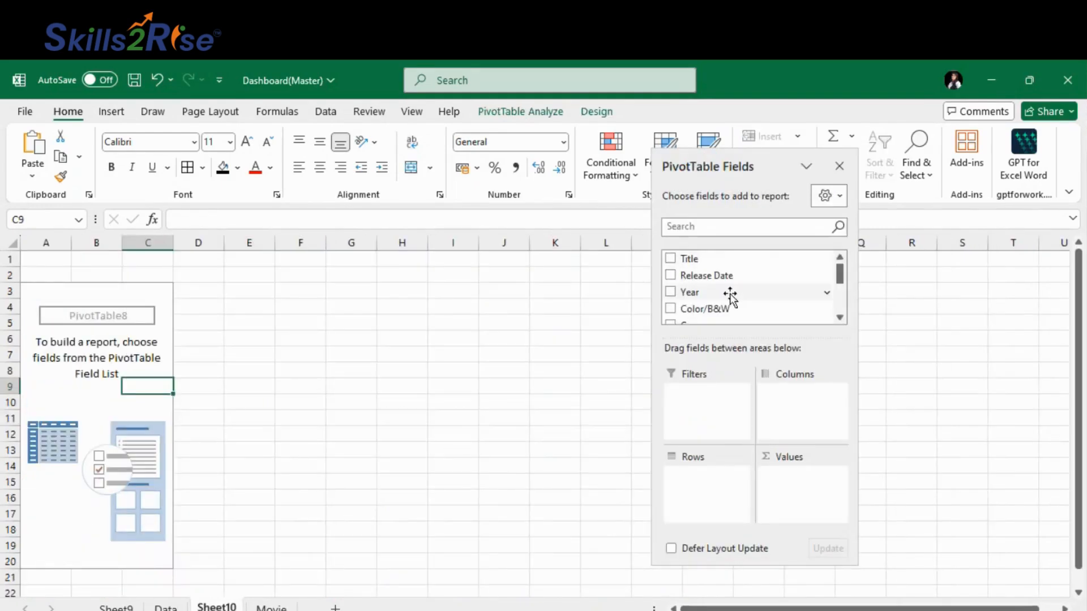
pyautogui.scroll(-3, 729, 291)
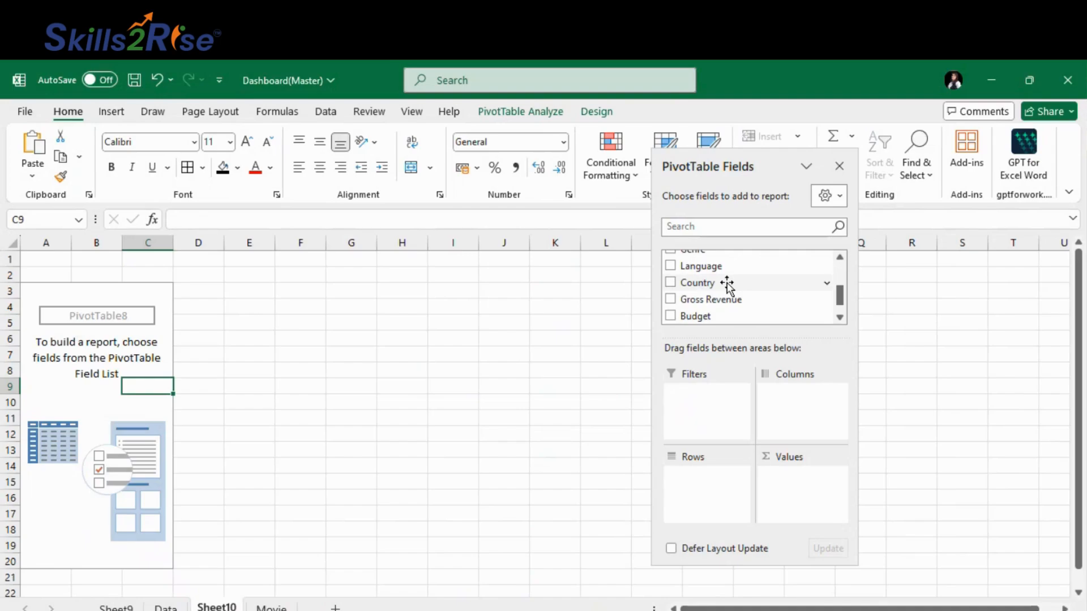
pyautogui.moveTo(727, 287); pyautogui.dragTo(707, 494)
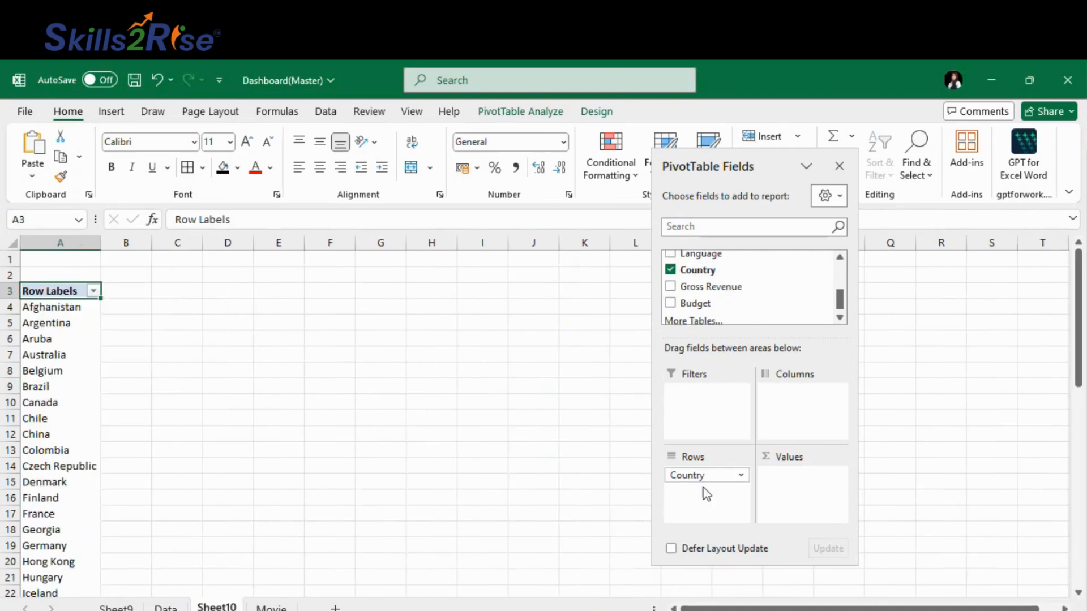
# Add Gross Revenue and Budget to the Values area of the PivotTable and look over the figures by country.
pyautogui.moveTo(682, 287); pyautogui.dragTo(796, 481)
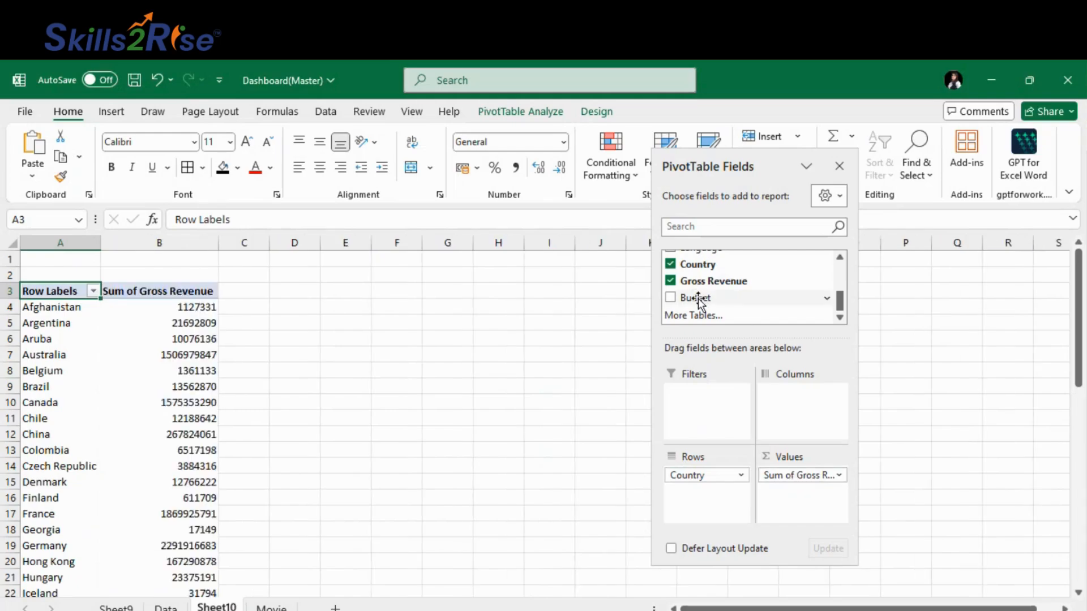
pyautogui.moveTo(700, 301); pyautogui.dragTo(784, 494)
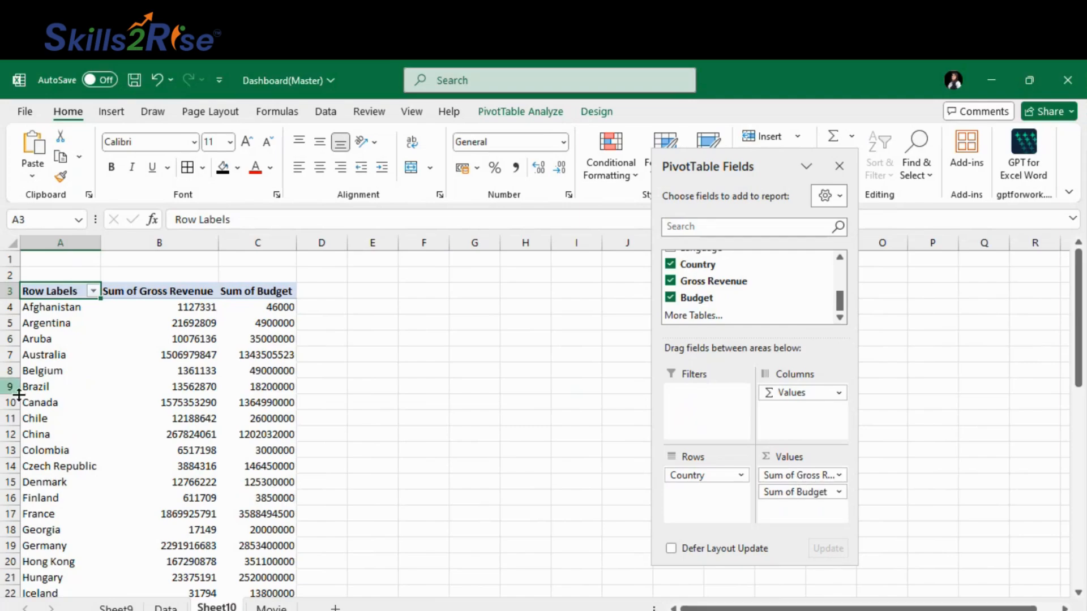
pyautogui.scroll(-8, 161, 487)
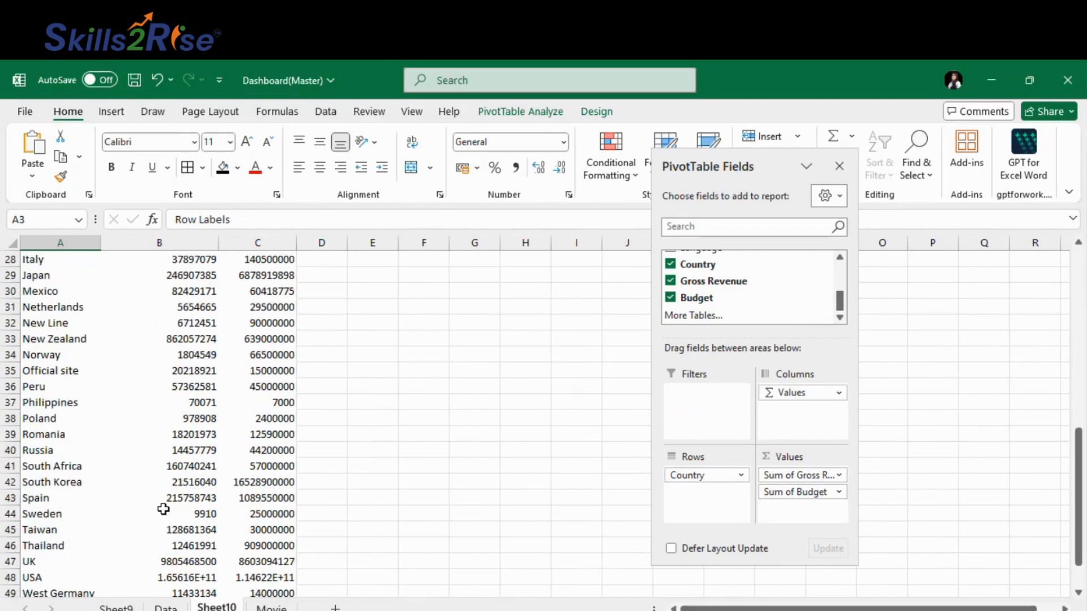
pyautogui.scroll(8, 163, 510)
pyautogui.moveTo(181, 509)
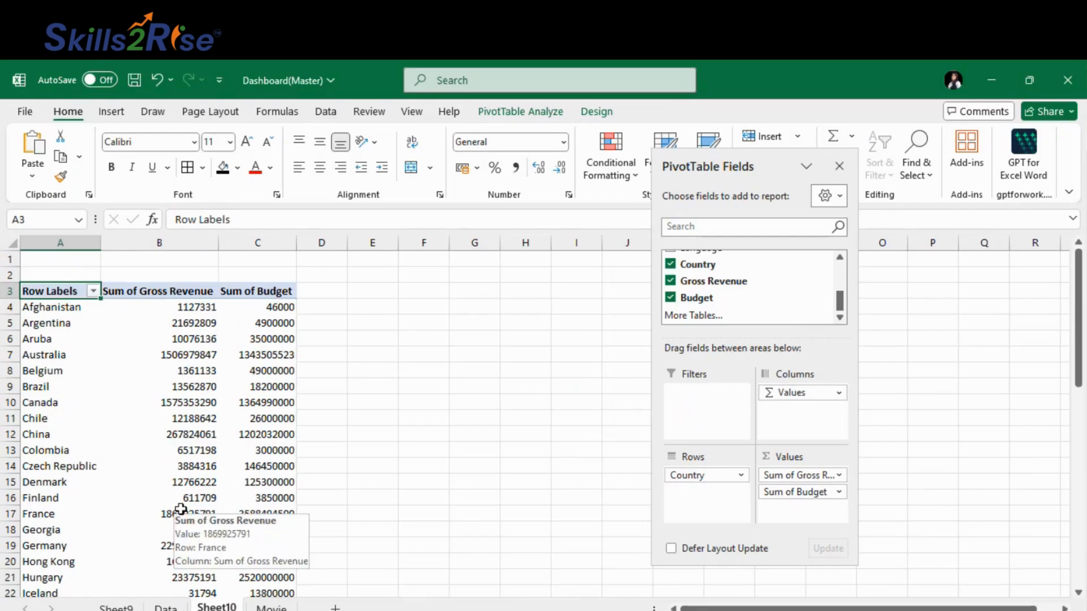
# Replace Country with Genre in the Rows area of the PivotTable.
pyautogui.scroll(2, 756, 300)
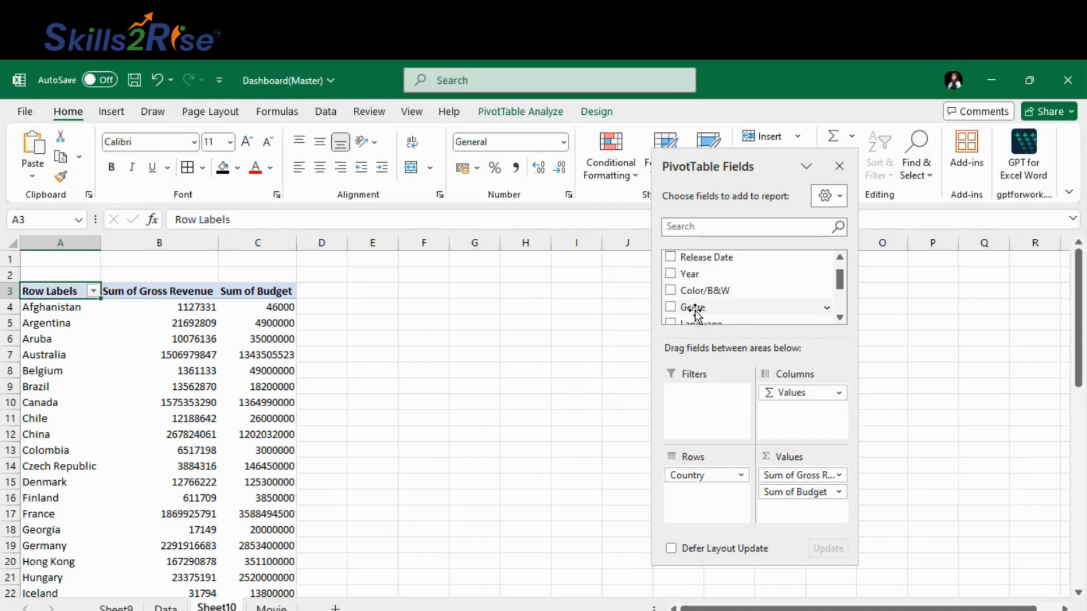
pyautogui.moveTo(693, 307); pyautogui.dragTo(586, 403)
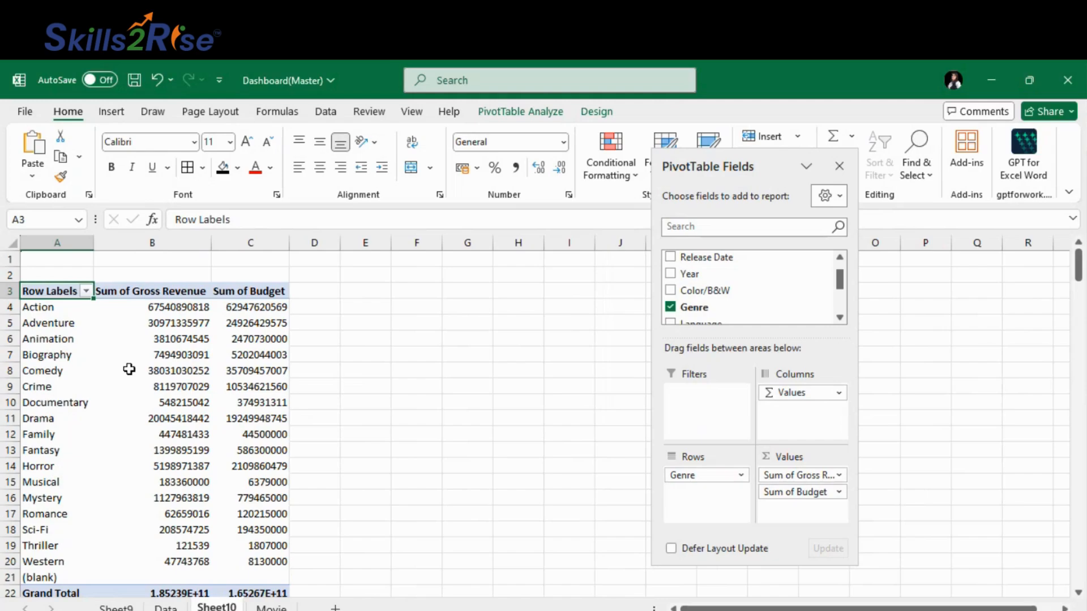
pyautogui.moveTo(129, 369)
# Rename the PivotTable's two value fields as Gross_Revenue and Budget1, and deselect the table.
pyautogui.click(145, 292)
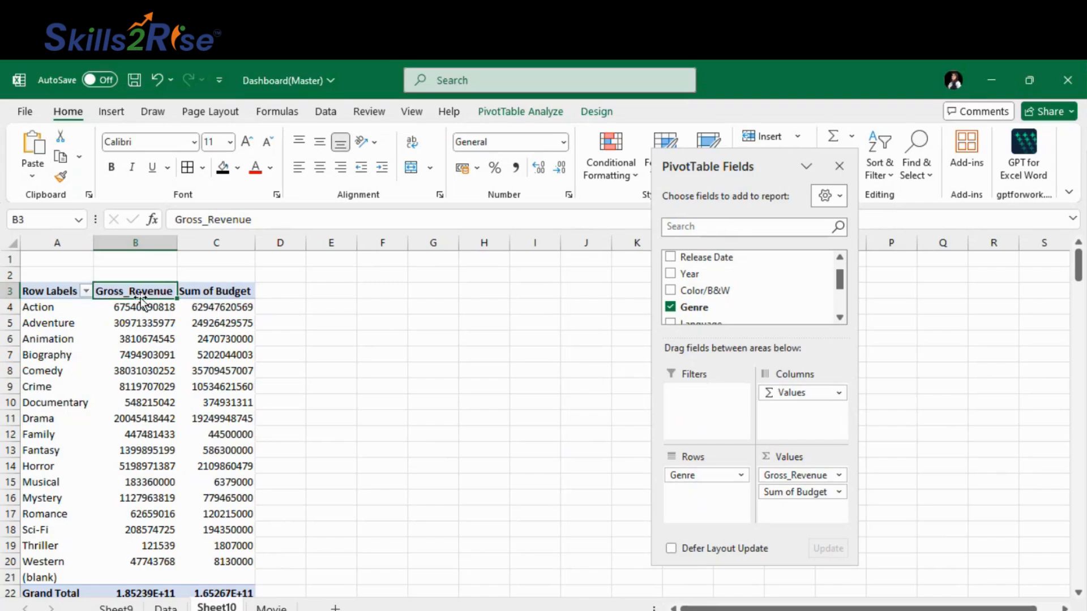
pyautogui.click(794, 492)
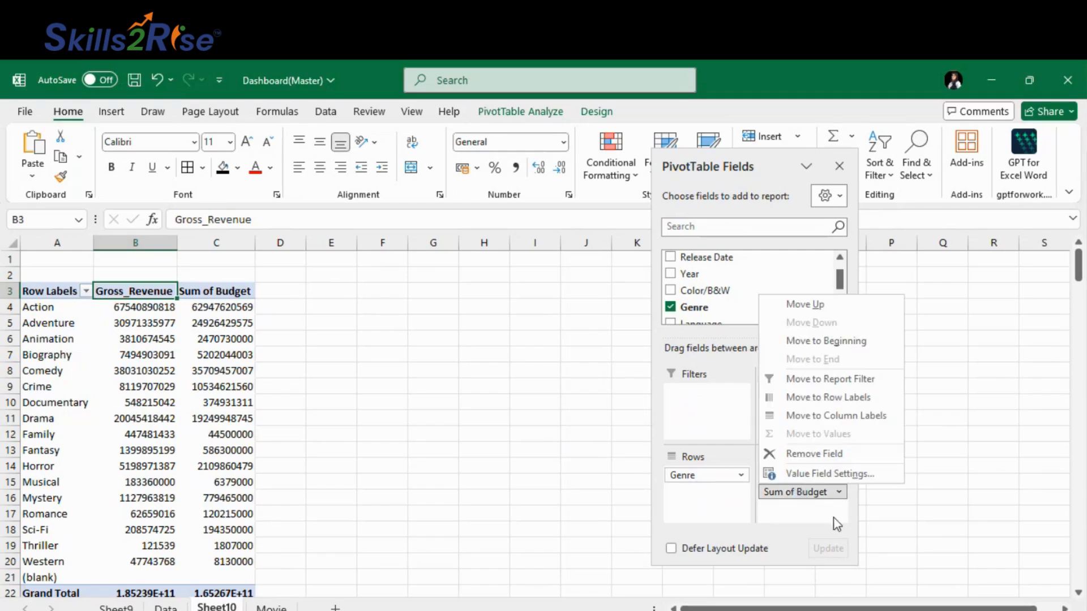
pyautogui.click(805, 492)
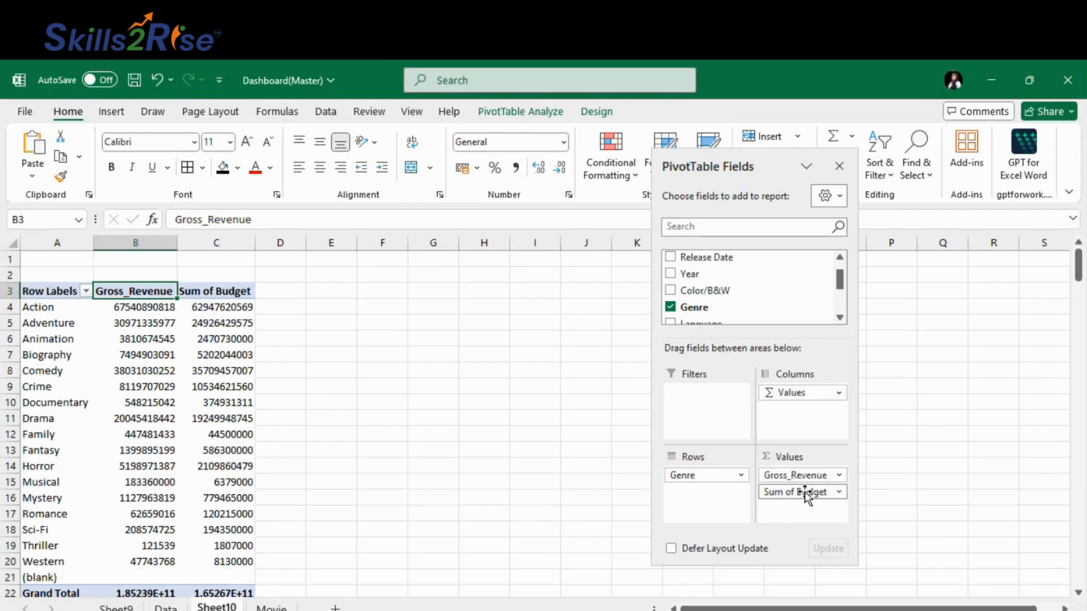
pyautogui.click(805, 493)
pyautogui.click(809, 474)
pyautogui.click(783, 408)
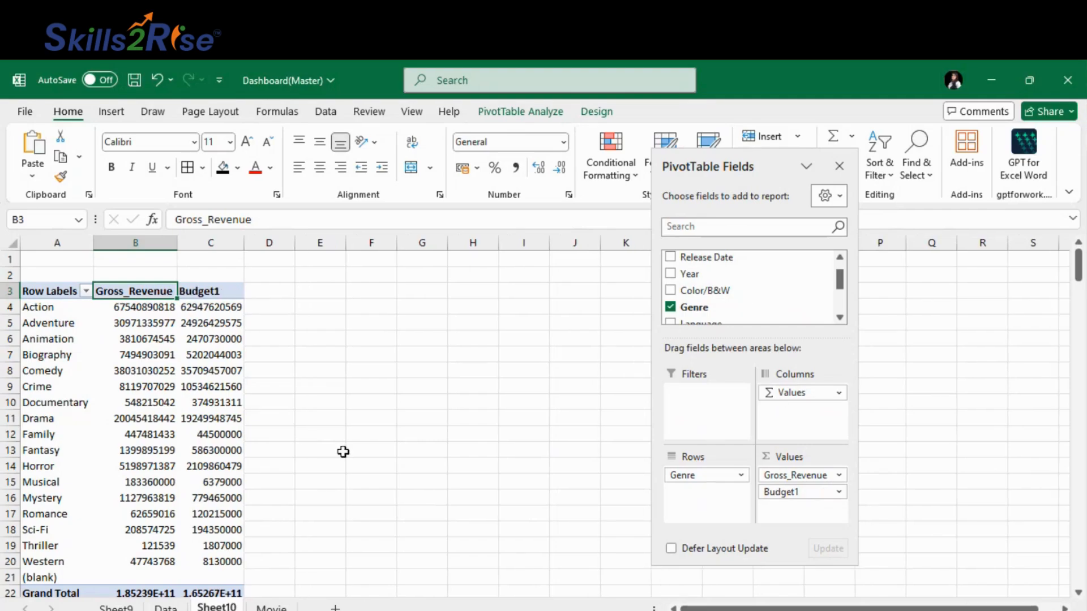
pyautogui.click(365, 463)
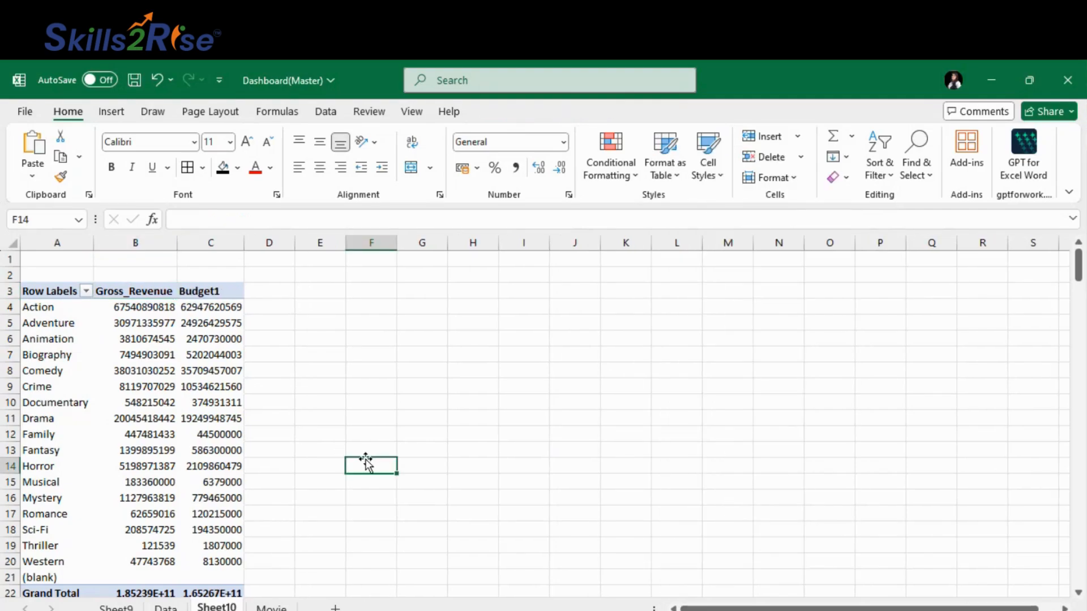
# Add Gross Revenue to the Values area a second time, summarize it by Min, and check the minimums for Thriller and Western.
pyautogui.click(234, 386)
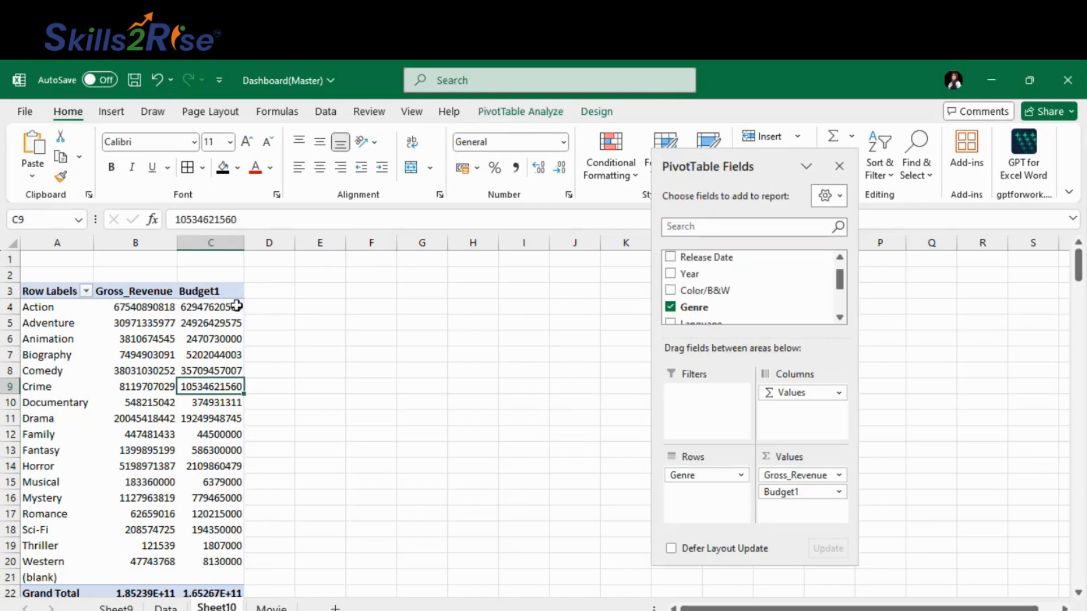
pyautogui.moveTo(226, 307)
pyautogui.scroll(-2, 840, 289)
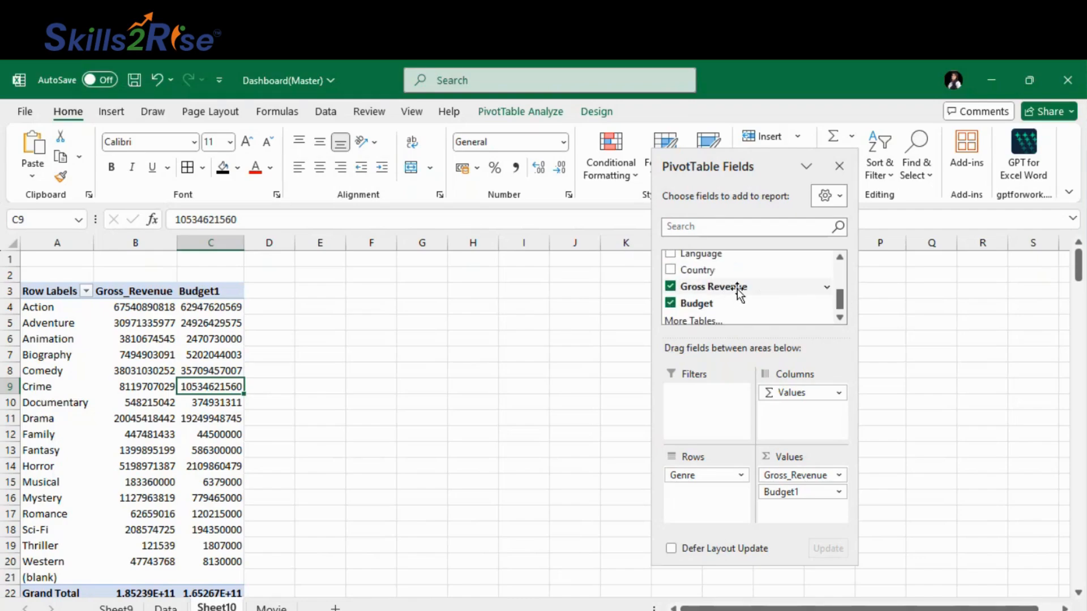
pyautogui.moveTo(738, 294); pyautogui.dragTo(798, 510)
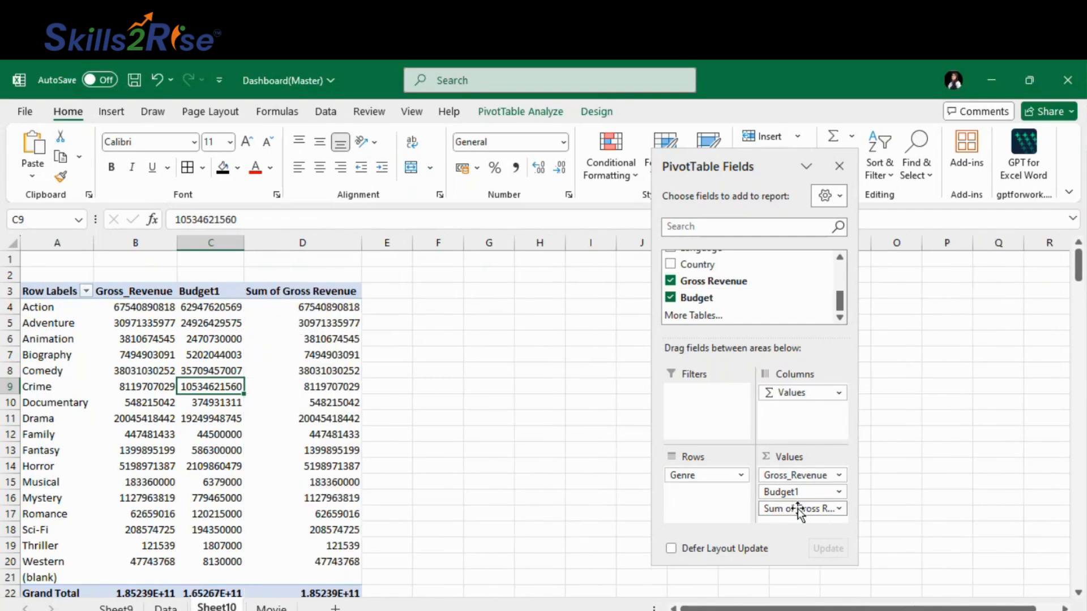
pyautogui.click(840, 509)
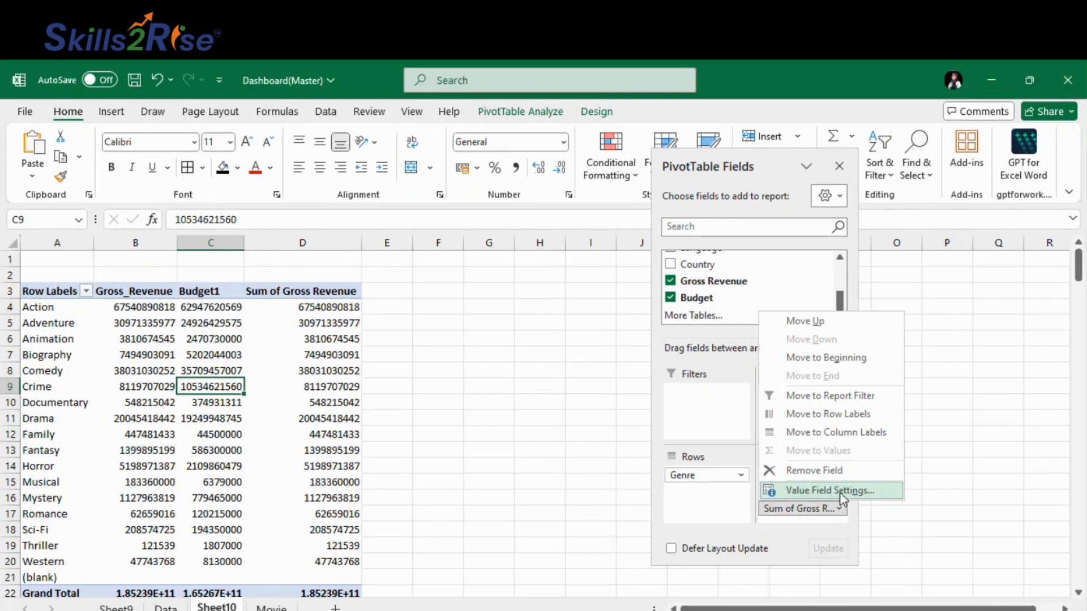
pyautogui.click(843, 493)
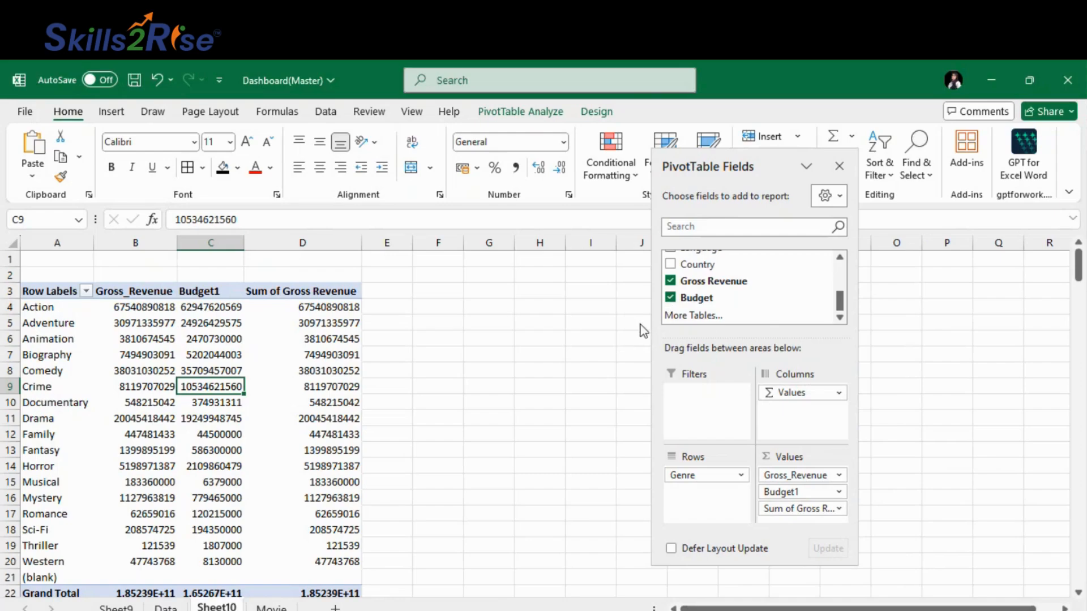
pyautogui.click(794, 404)
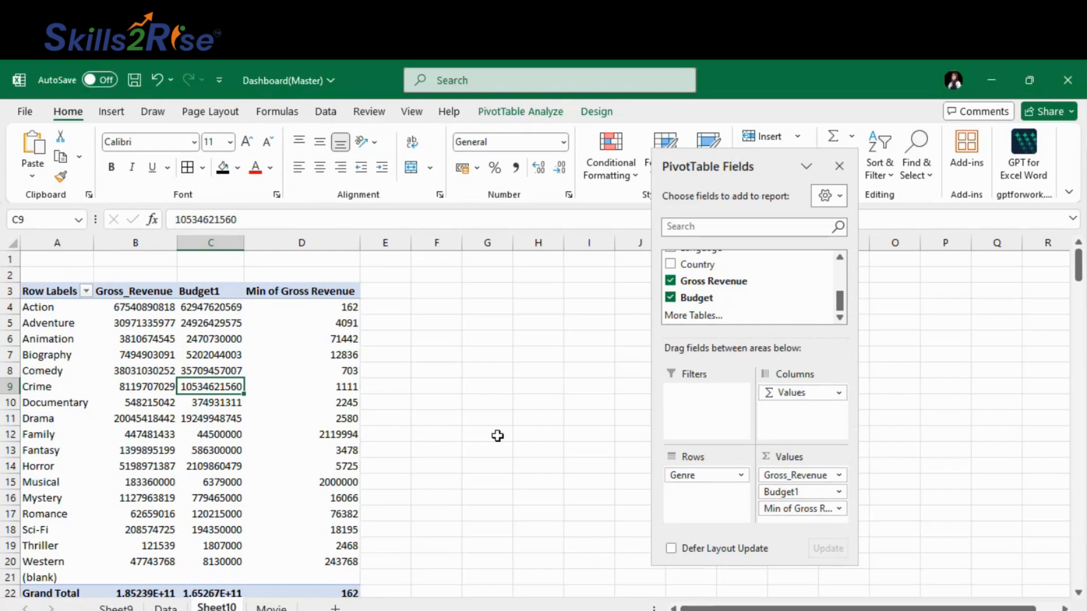
pyautogui.click(329, 544)
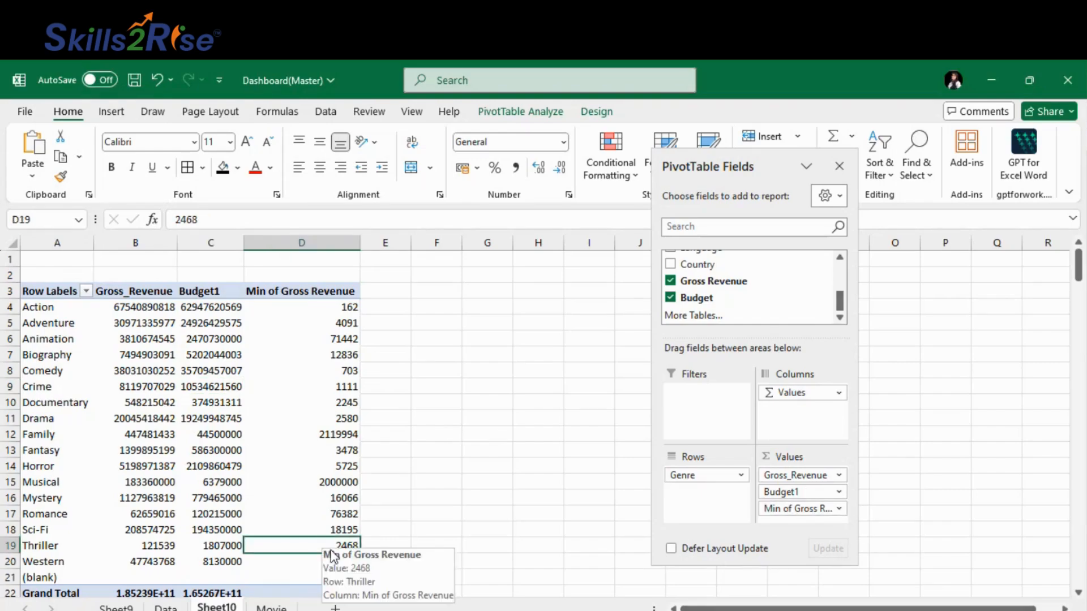
pyautogui.click(324, 563)
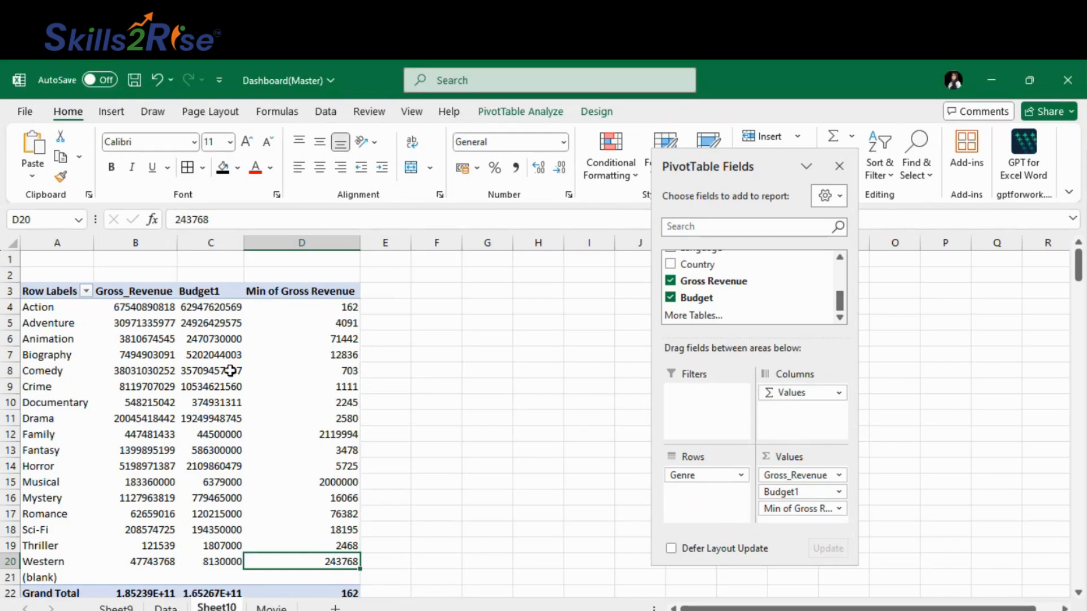
pyautogui.moveTo(199, 406)
# Clear the Gross Margin values in G4, G12 and G16 on the Data sheet and save the workbook.
pyautogui.click(165, 607)
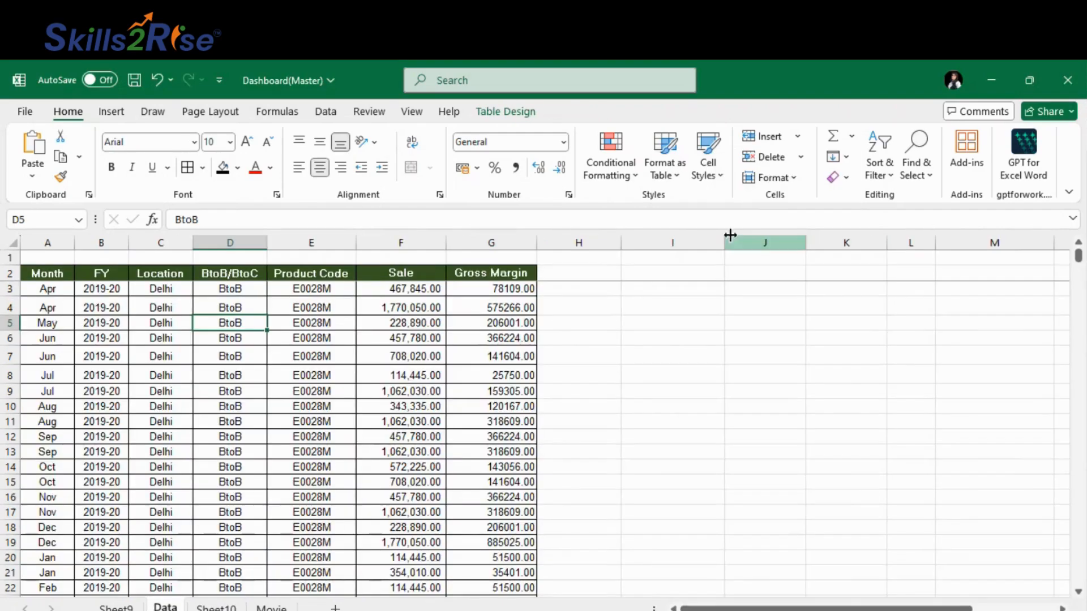
pyautogui.click(506, 309)
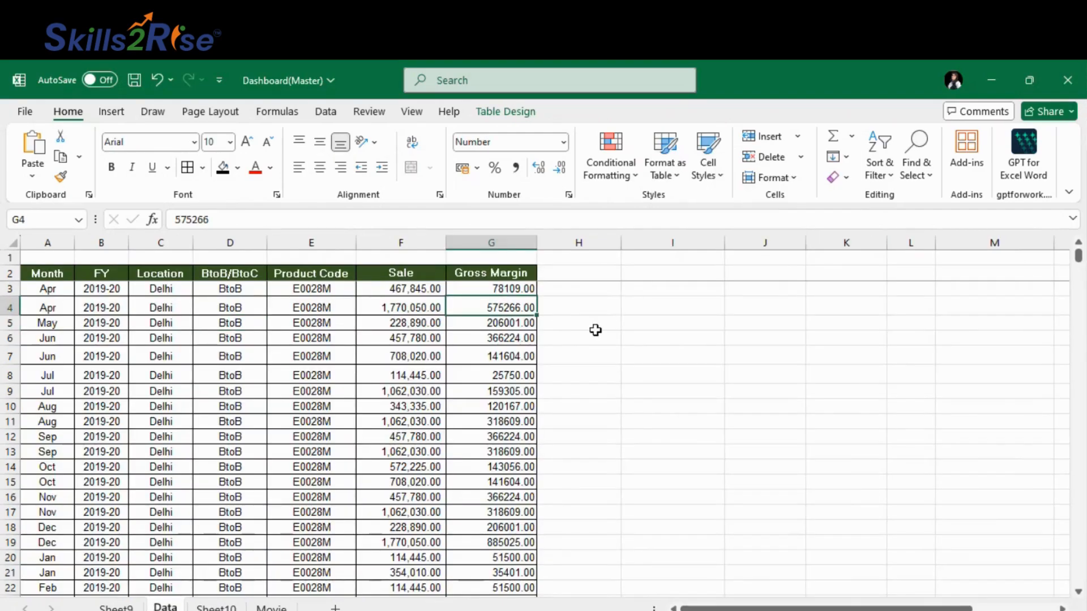
pyautogui.press('Delete')
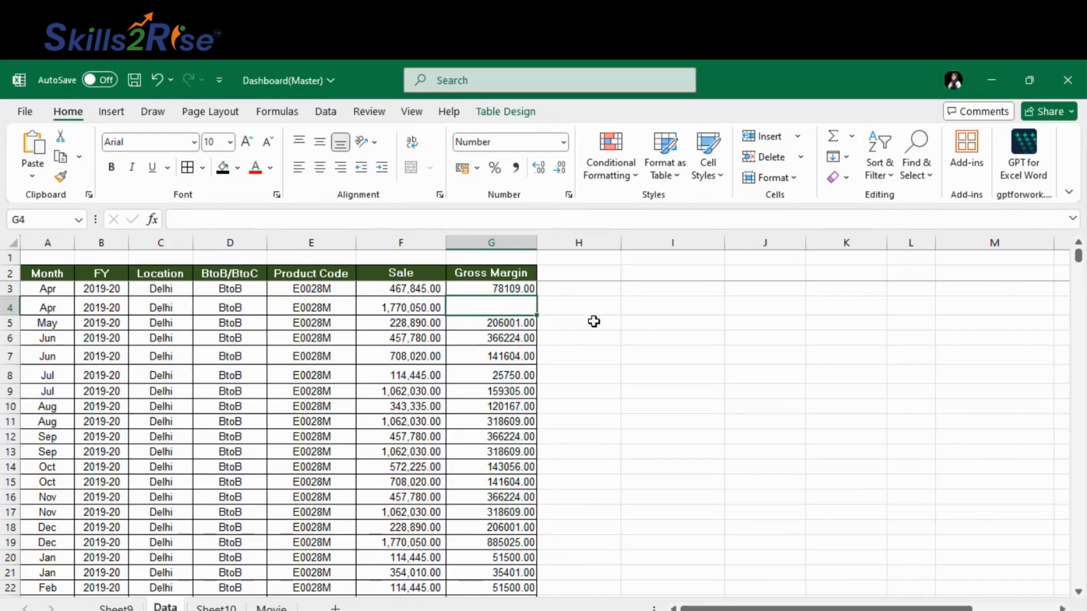
pyautogui.click(506, 436)
pyautogui.press('Delete')
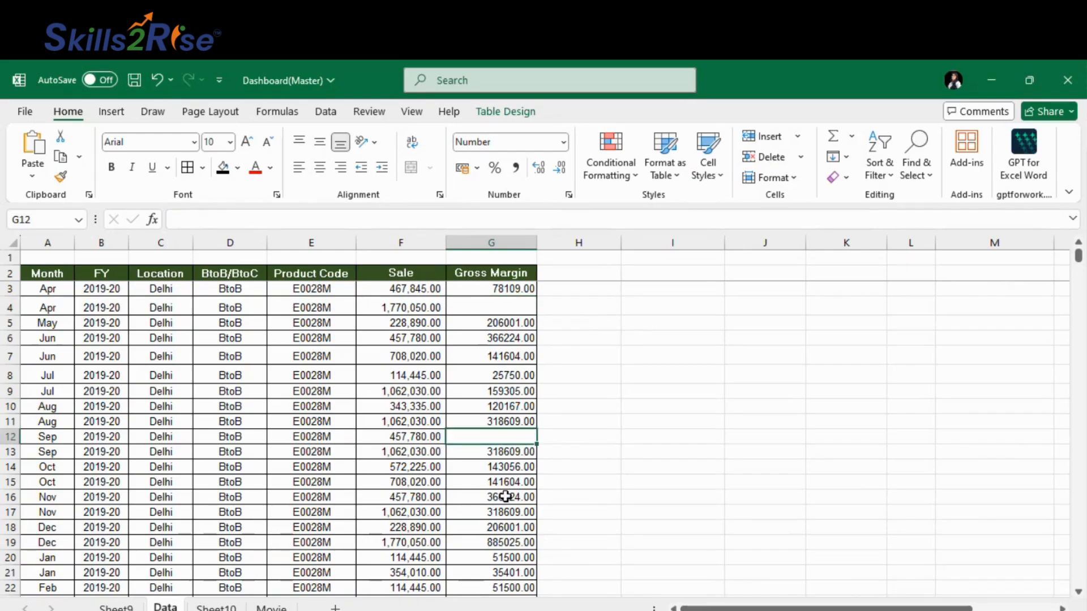
pyautogui.click(506, 497)
pyautogui.press('Delete')
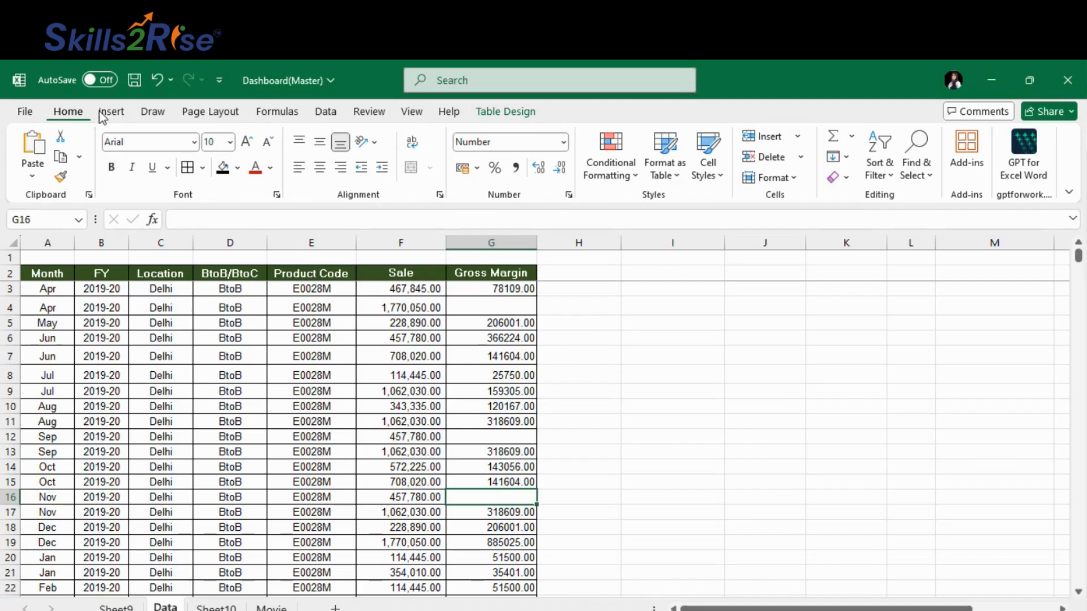
pyautogui.click(134, 79)
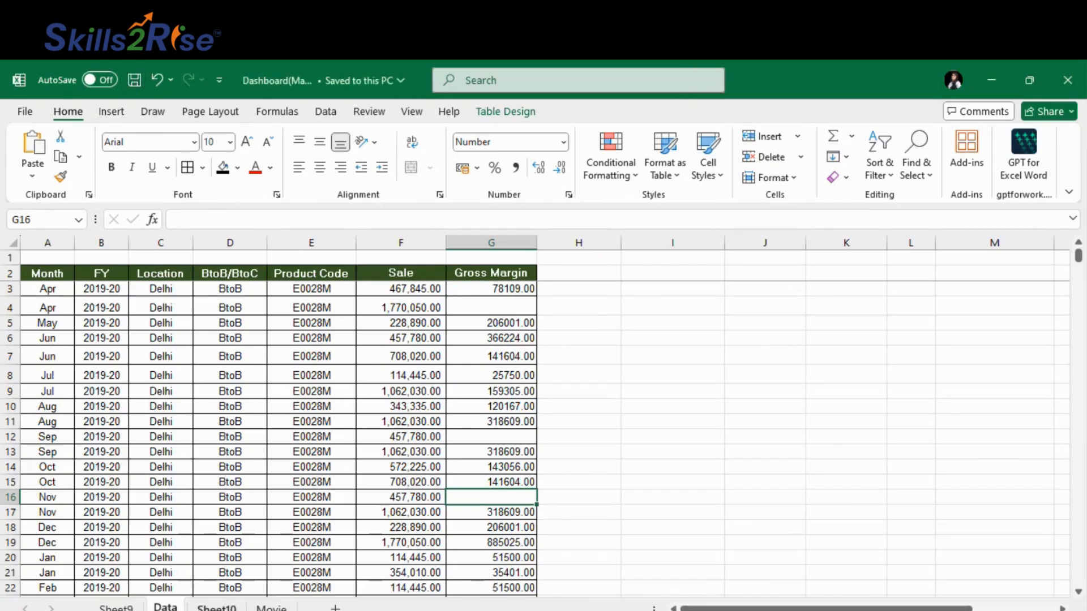
# Return to Sheet10, select the entire PivotTable and clear all its fields.
pyautogui.click(217, 607)
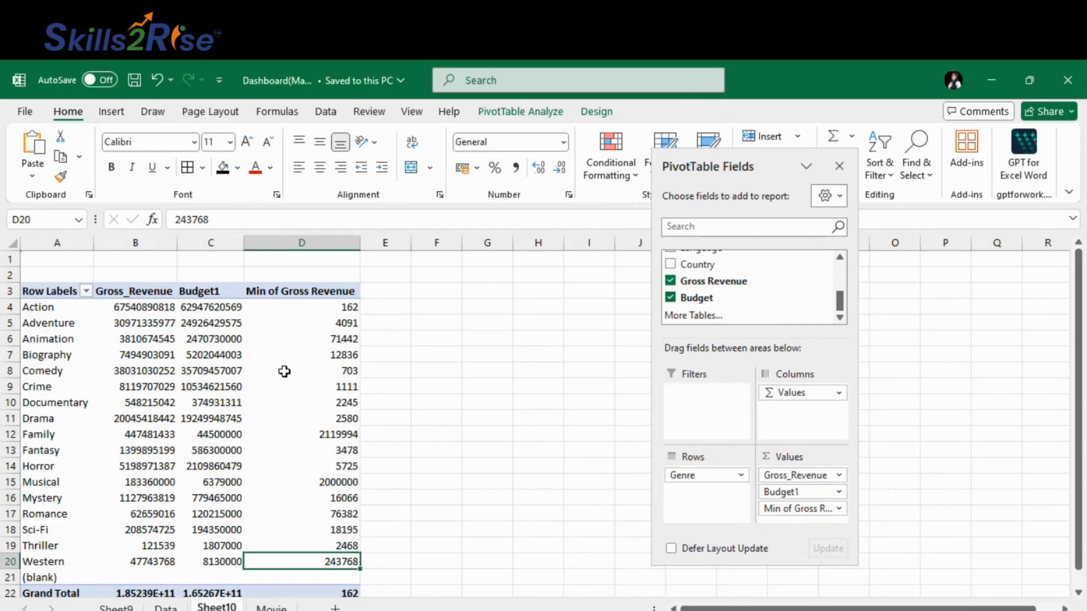
pyautogui.click(284, 372)
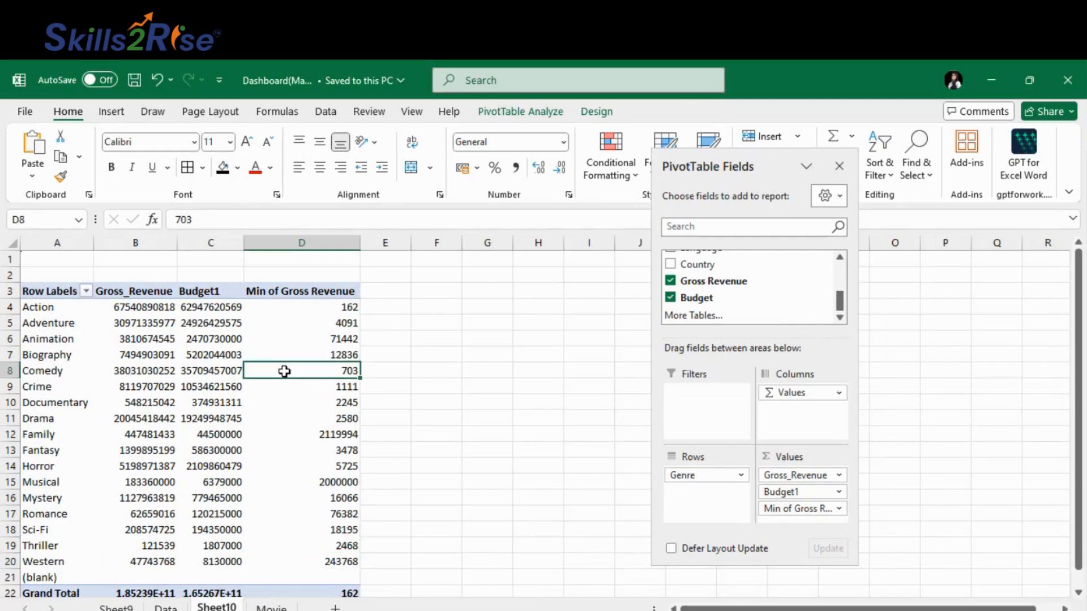
pyautogui.click(192, 357)
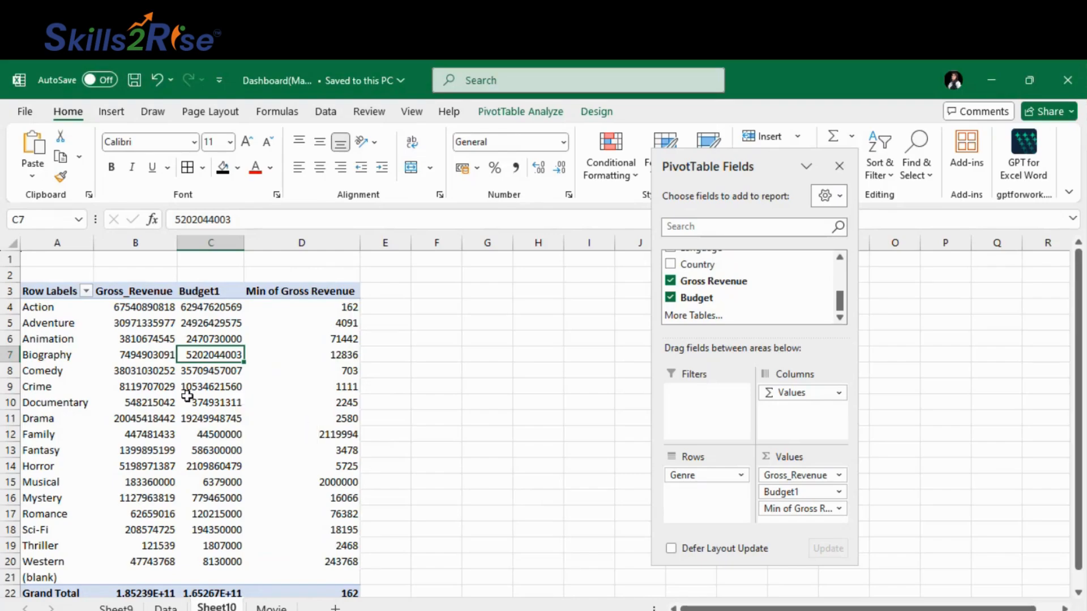
pyautogui.click(210, 375)
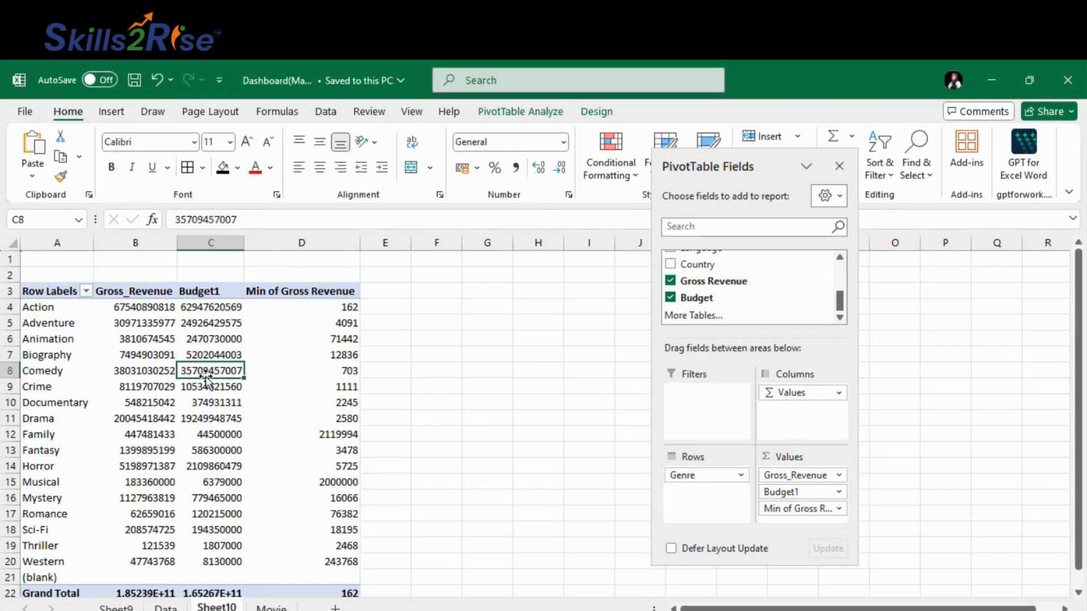
pyautogui.click(511, 113)
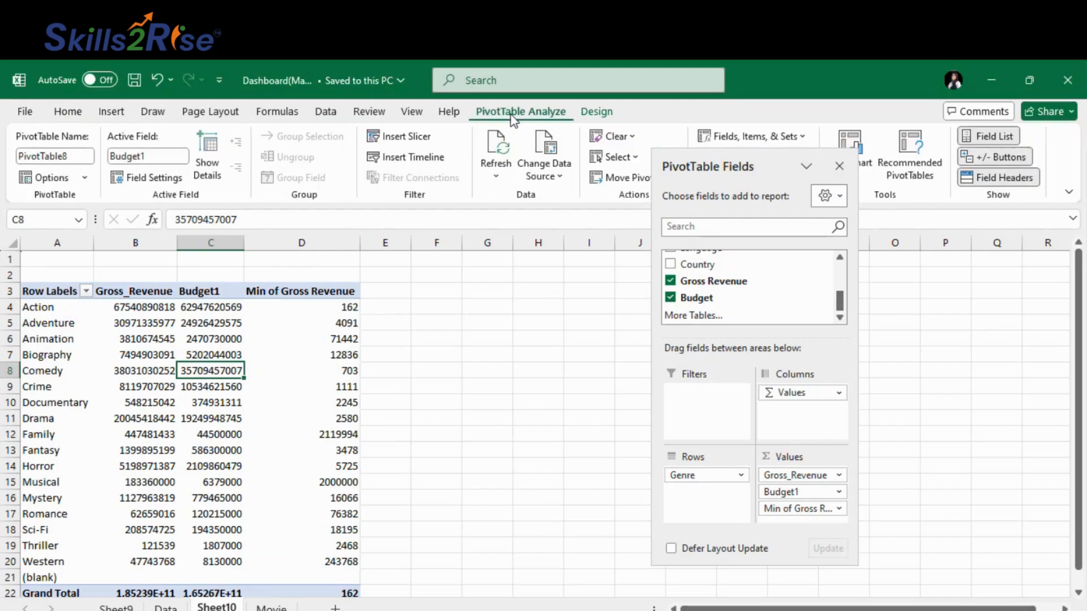
pyautogui.click(614, 138)
pyautogui.click(532, 305)
pyautogui.click(632, 159)
pyautogui.click(631, 245)
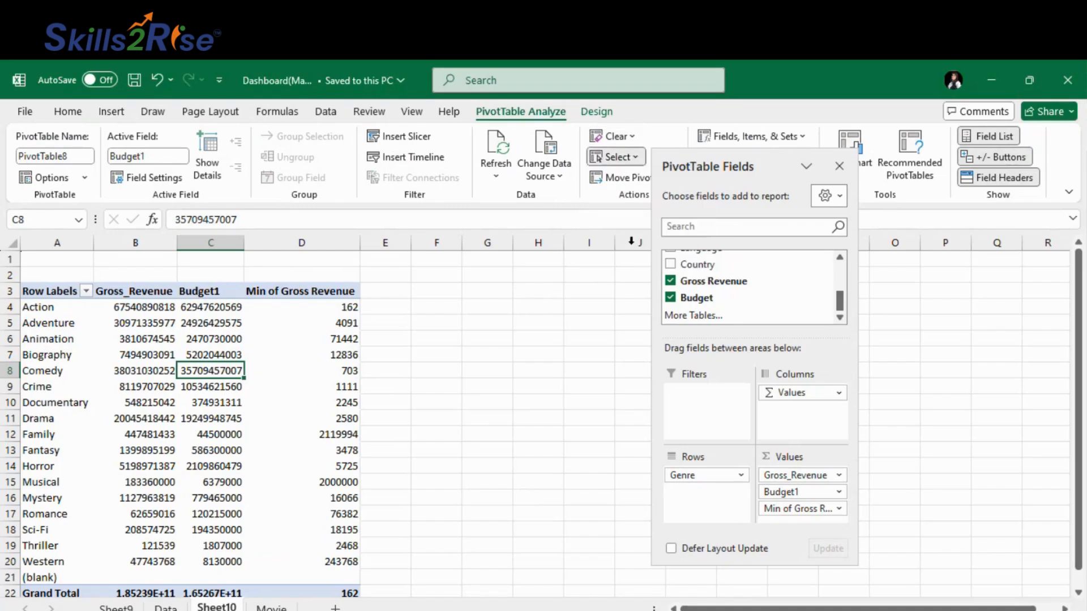
pyautogui.click(621, 139)
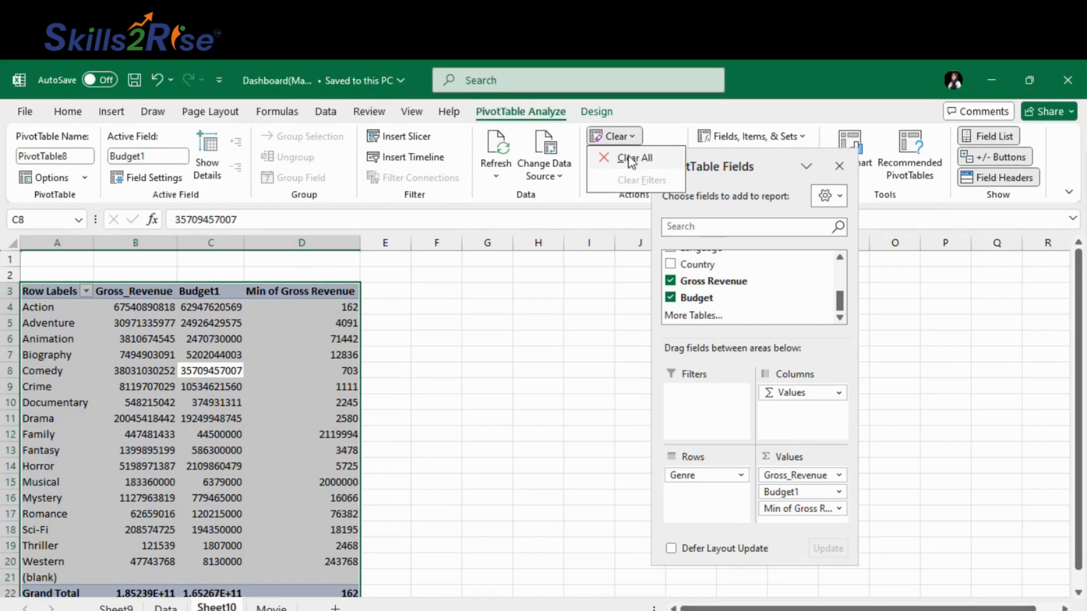
pyautogui.click(628, 157)
# Reselect the emptied PivotTable on Sheet10 and close its field list.
pyautogui.click(471, 425)
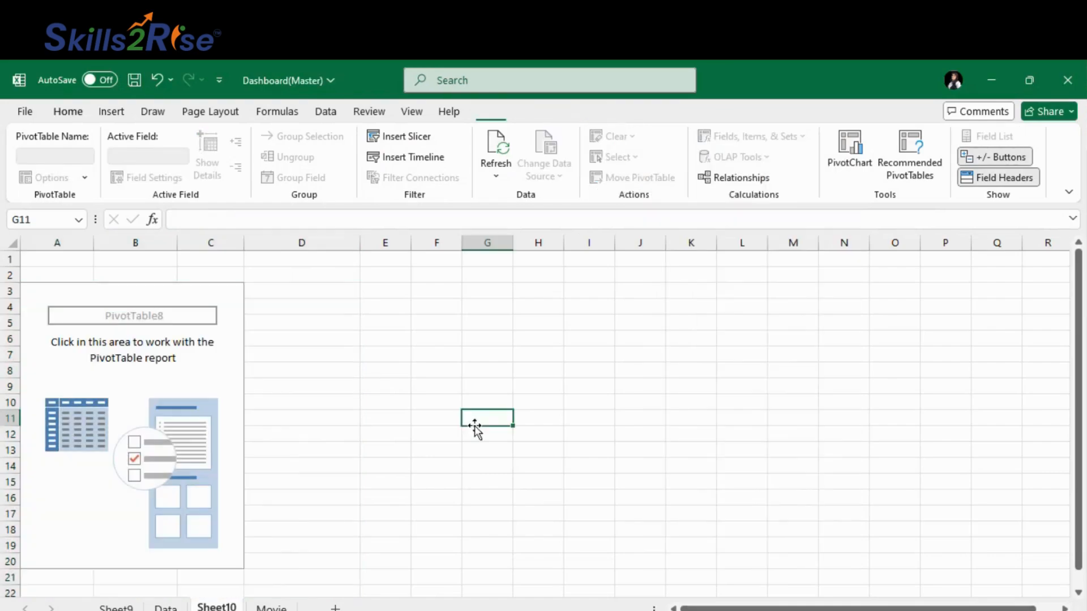
pyautogui.click(195, 369)
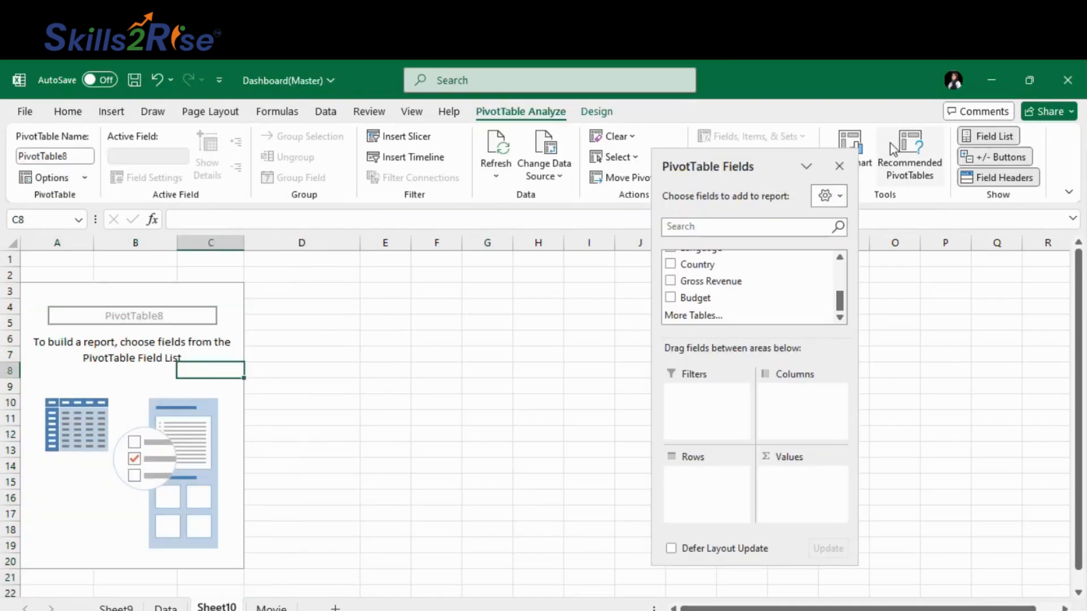
pyautogui.click(840, 167)
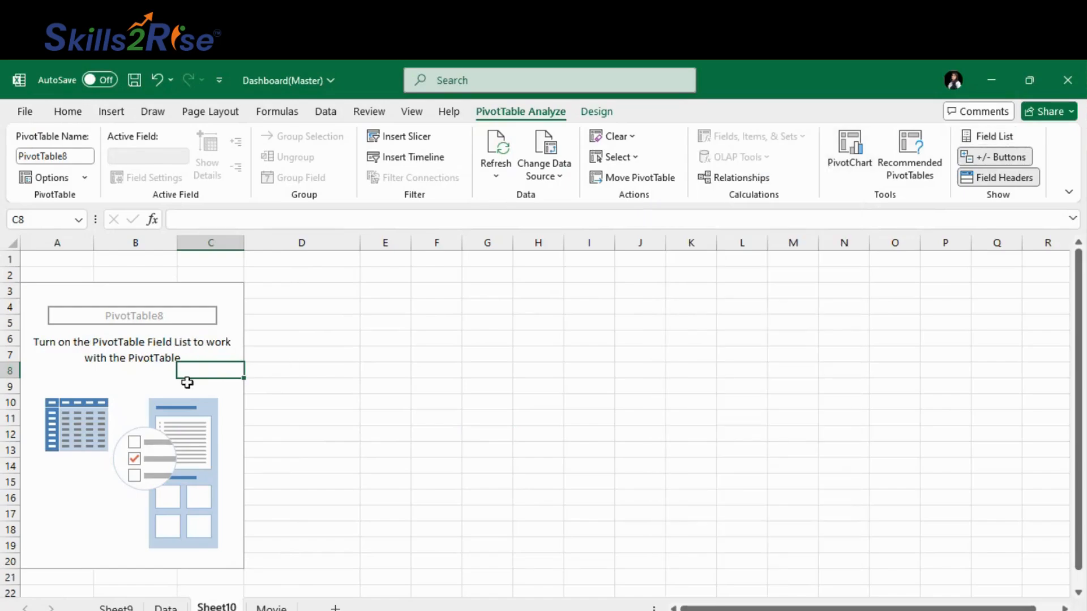
# Delete Sheet10 with the emptied PivotTable permanently from the workbook.
pyautogui.rightClick(216, 607)
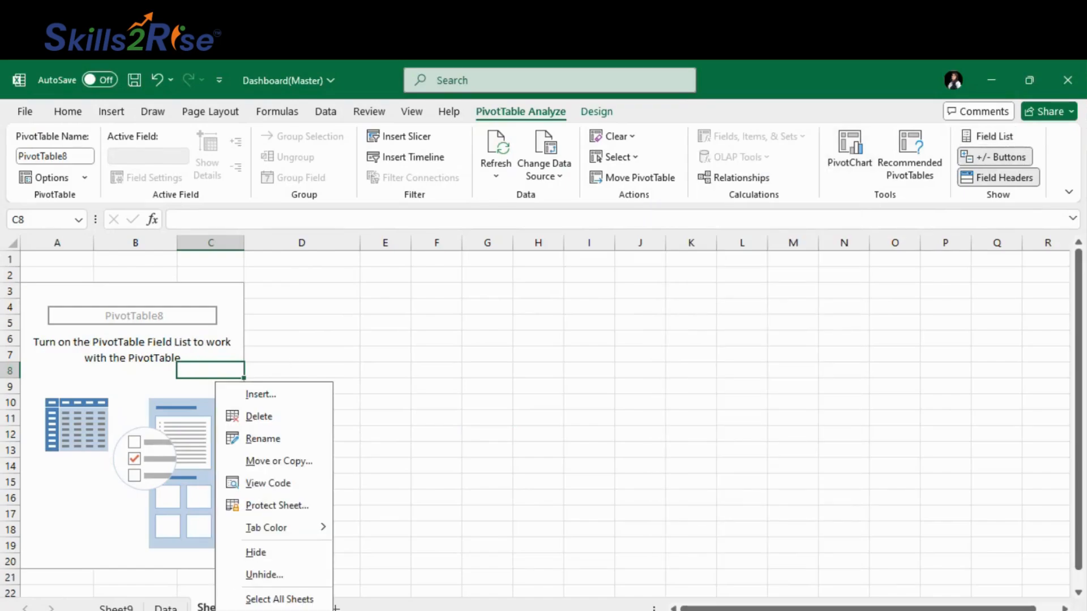
pyautogui.click(275, 422)
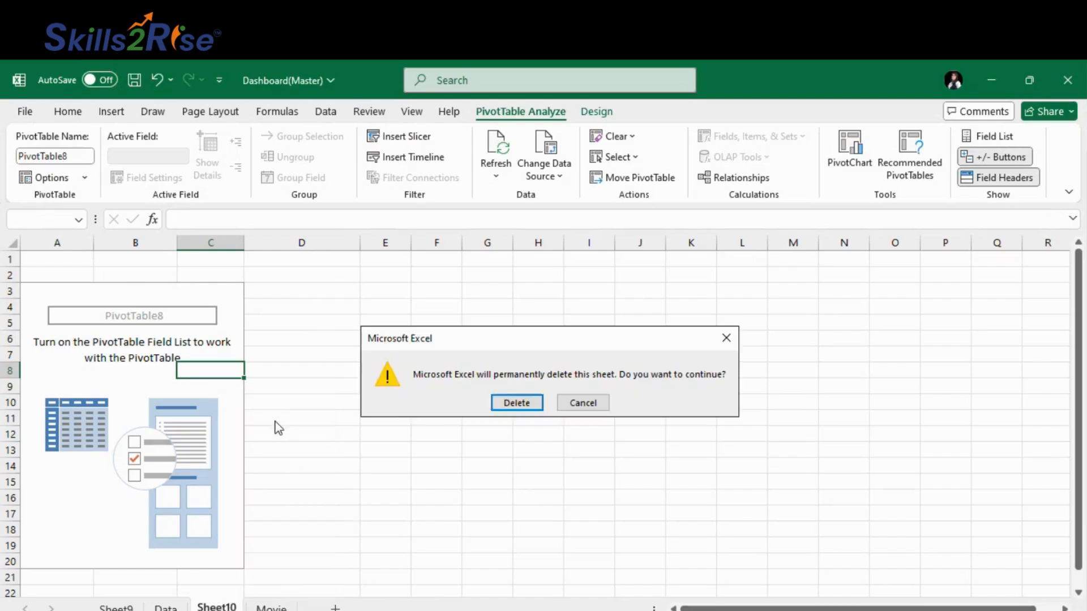
pyautogui.click(512, 404)
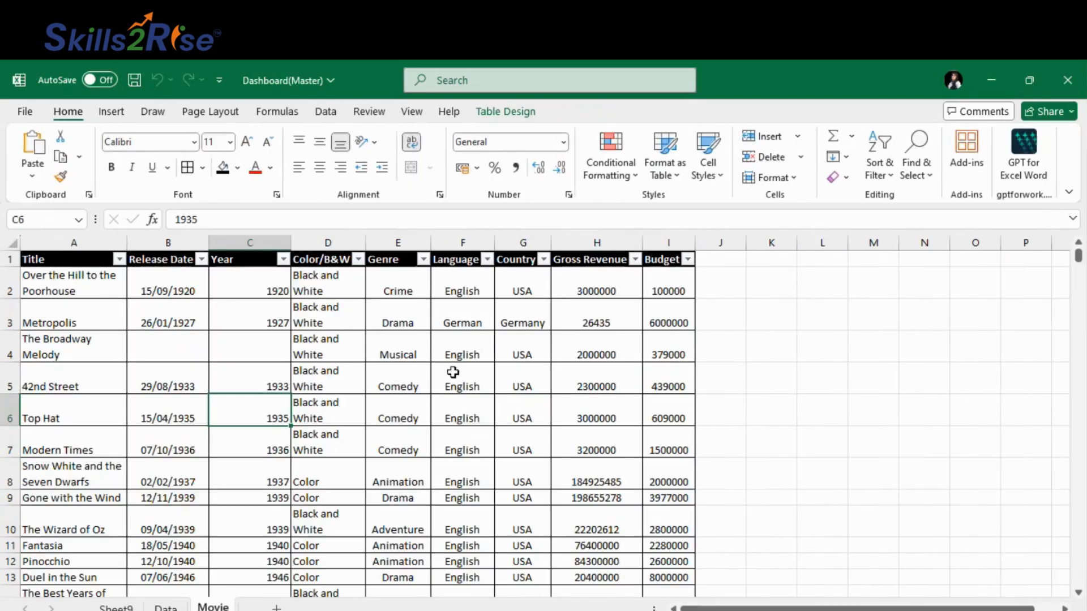
# Clear the Budget values in I3 and I6 on the Movie sheet and save the workbook.
pyautogui.click(313, 347)
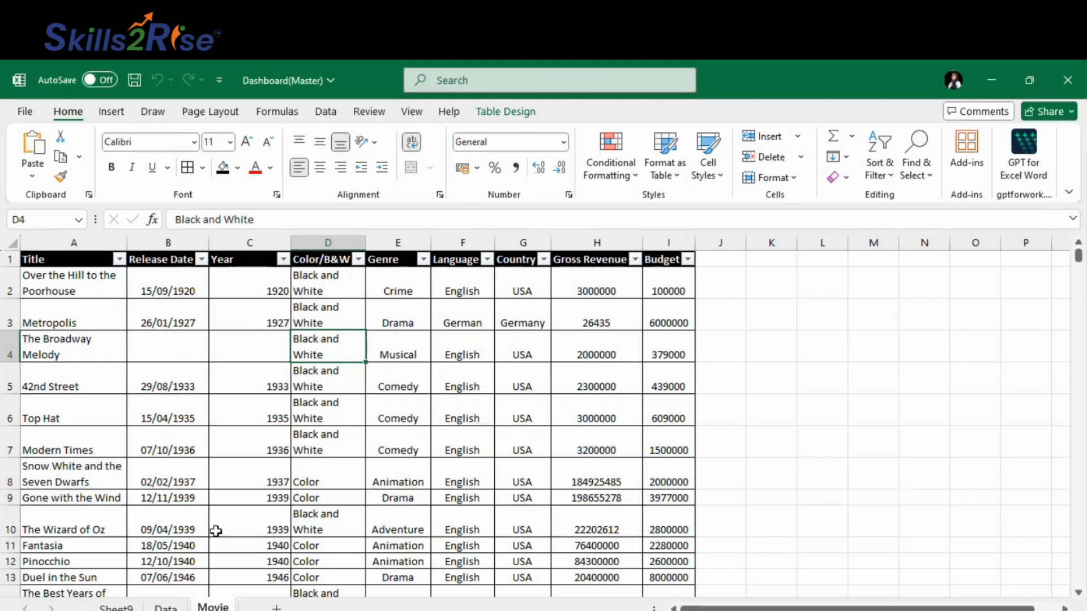
pyautogui.scroll(-2, 596, 362)
pyautogui.scroll(2, 597, 362)
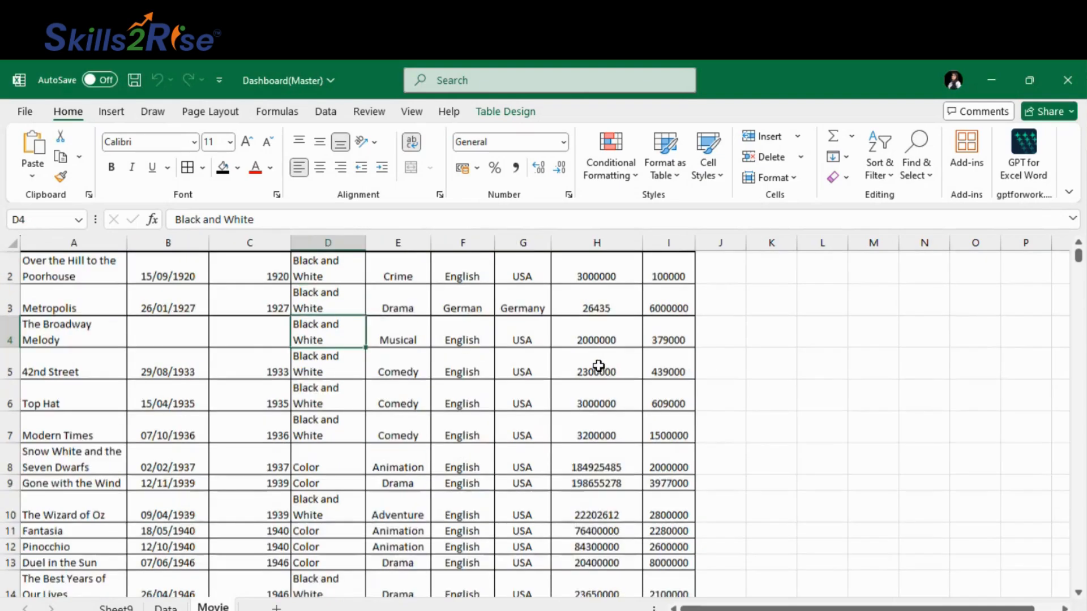
pyautogui.click(165, 607)
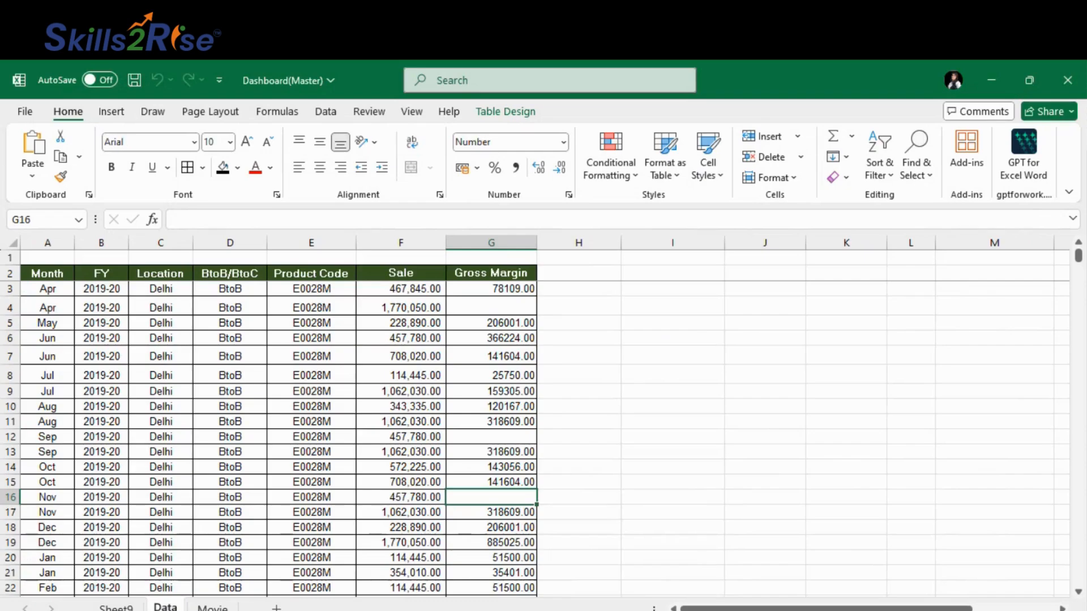
pyautogui.click(213, 607)
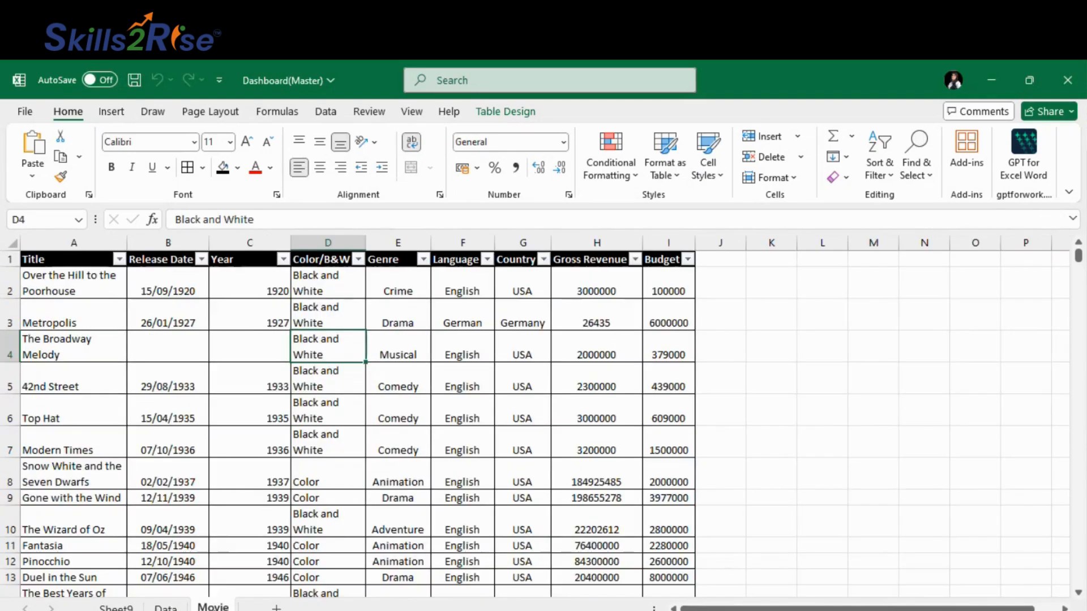
pyautogui.click(671, 318)
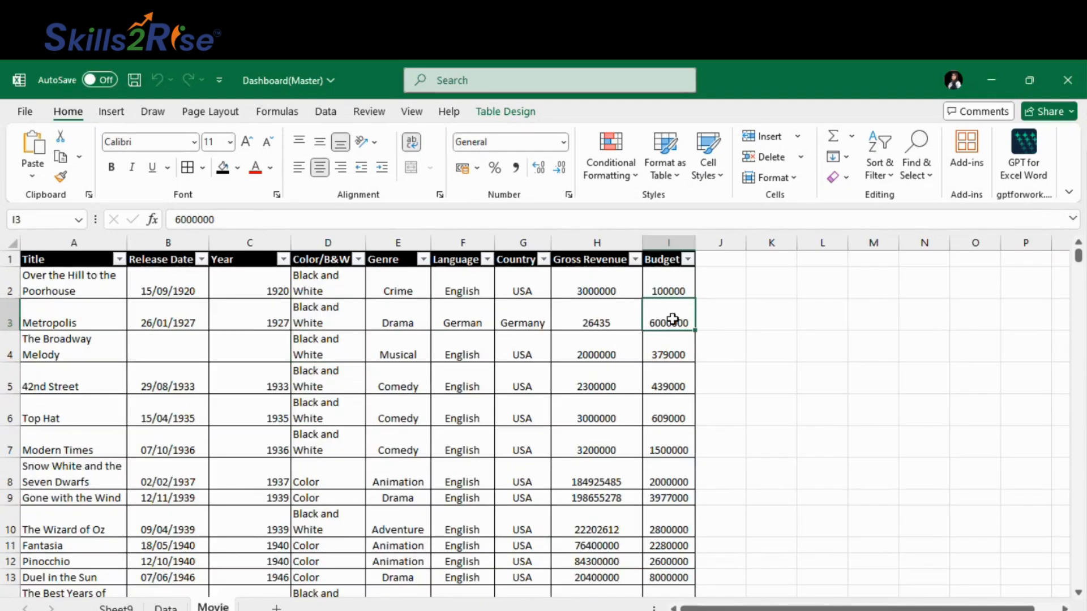
pyautogui.press('Delete')
pyautogui.click(675, 420)
pyautogui.press('Delete')
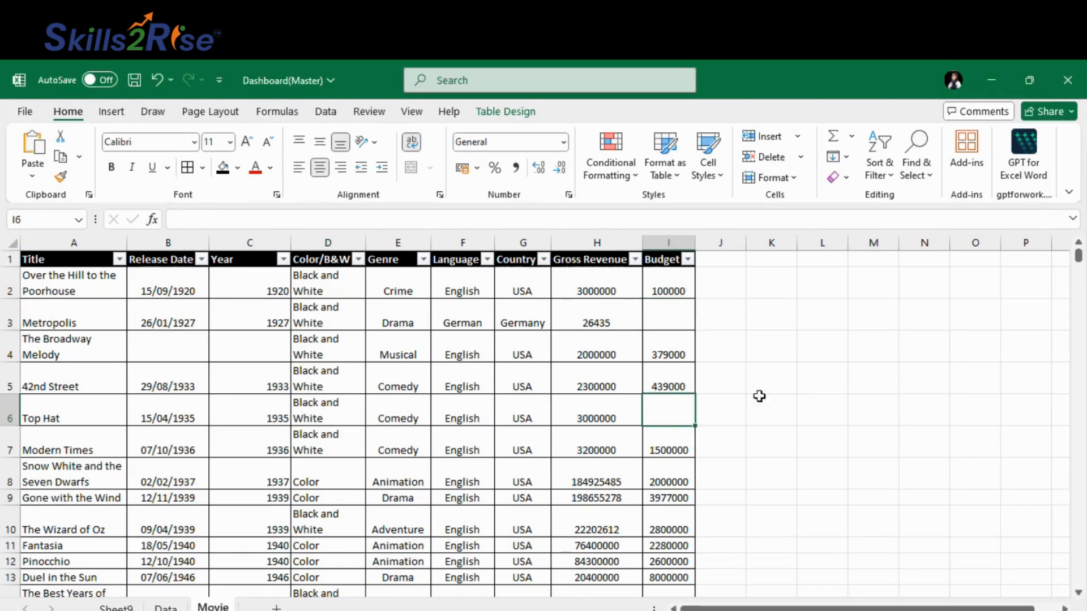
pyautogui.click(132, 81)
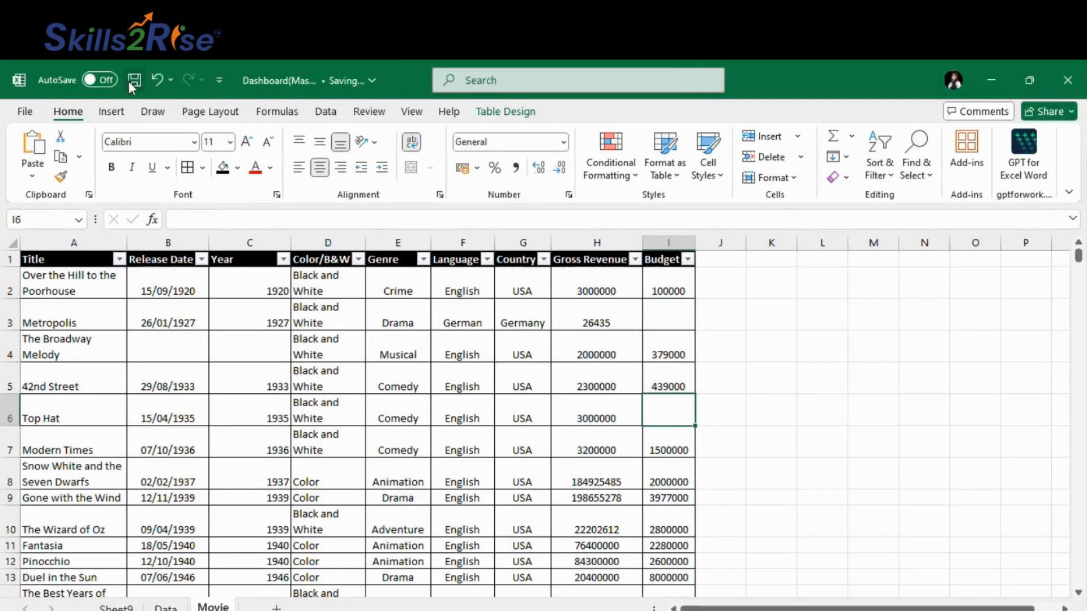
# Insert a PivotTable based on the Movie sheet's table on a new worksheet.
pyautogui.click(352, 378)
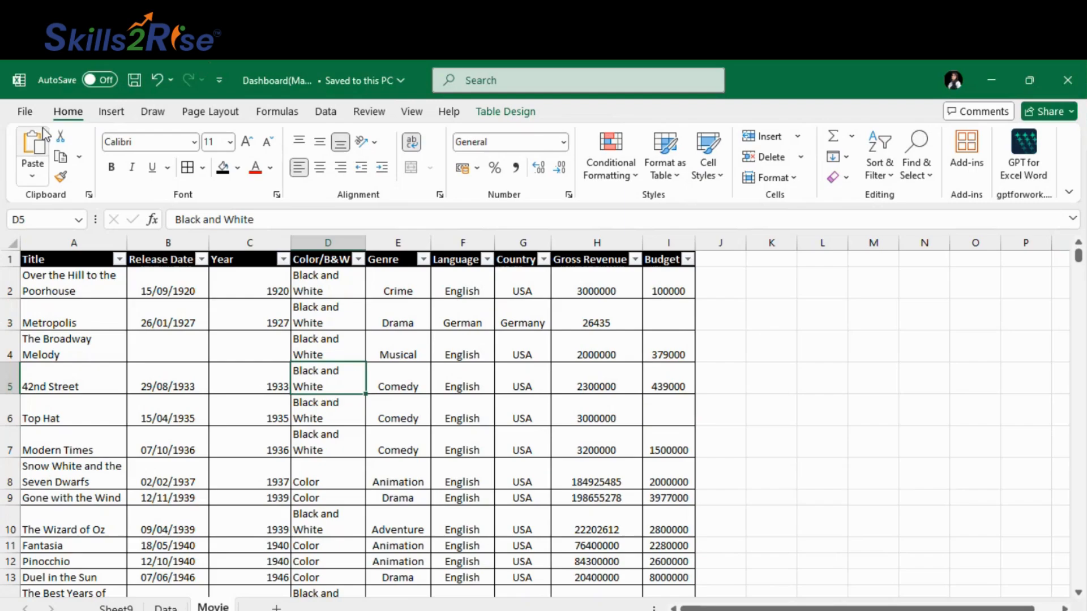
pyautogui.click(111, 111)
pyautogui.click(38, 161)
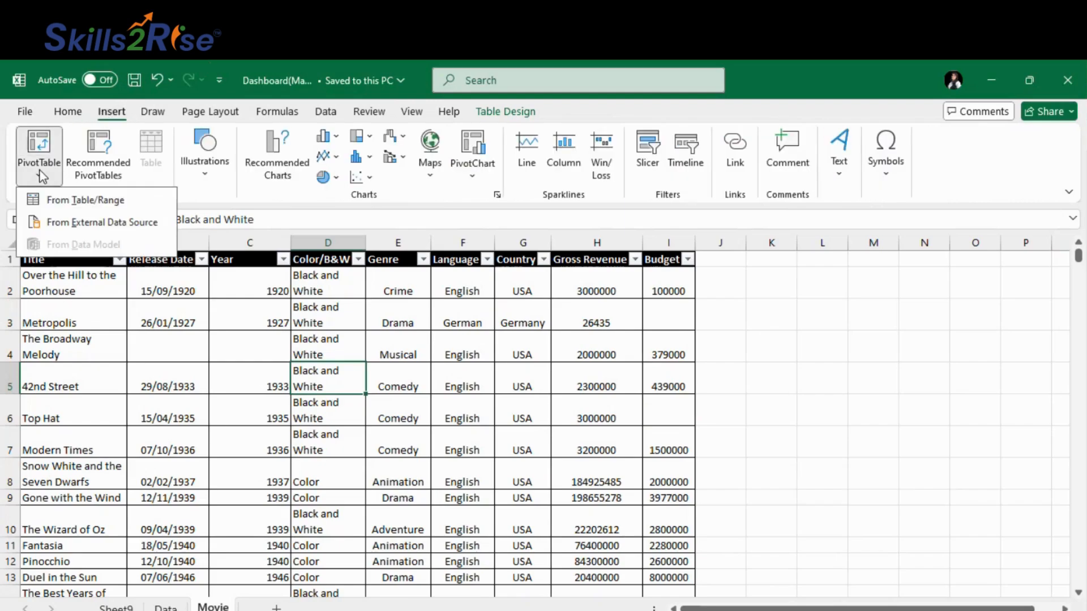
pyautogui.click(66, 201)
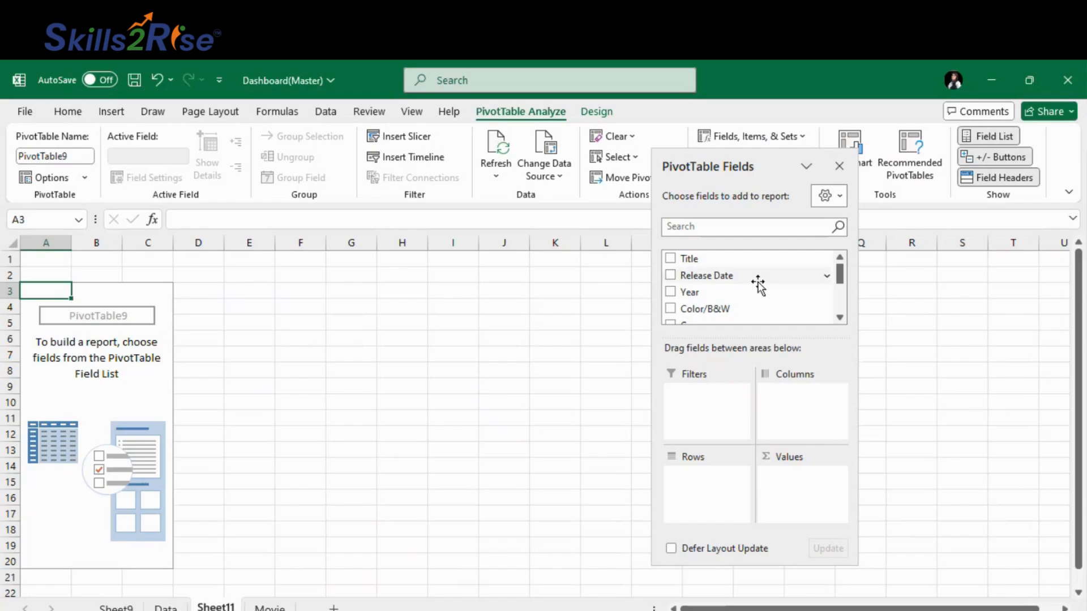
# Add Country to the Rows area and Budget to the Values area of the new PivotTable.
pyautogui.scroll(-3, 757, 291)
pyautogui.scroll(1, 713, 278)
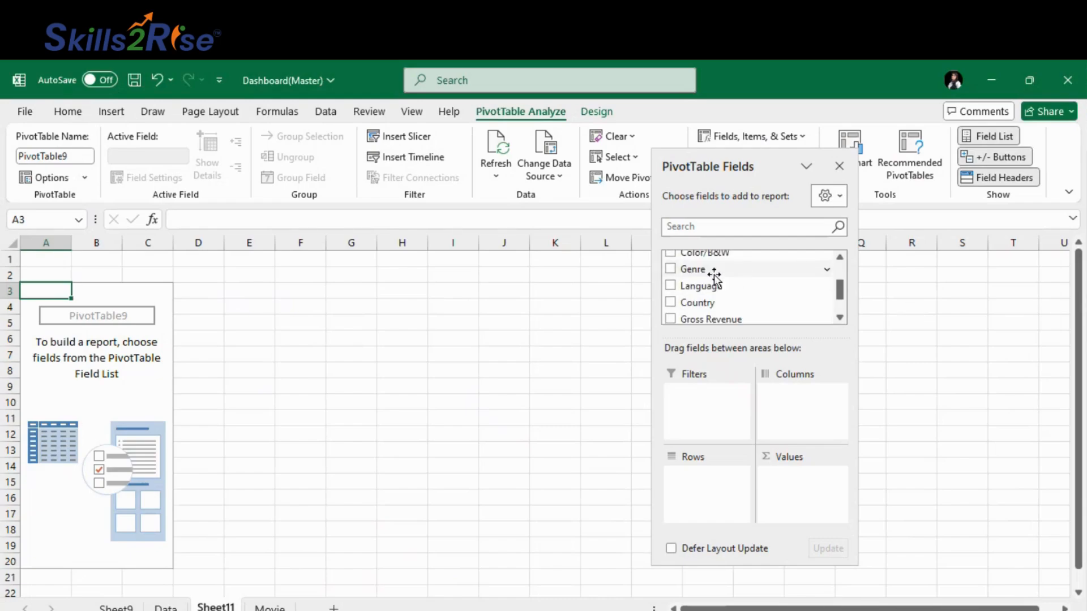
pyautogui.moveTo(741, 310); pyautogui.dragTo(712, 487)
pyautogui.scroll(-1, 788, 263)
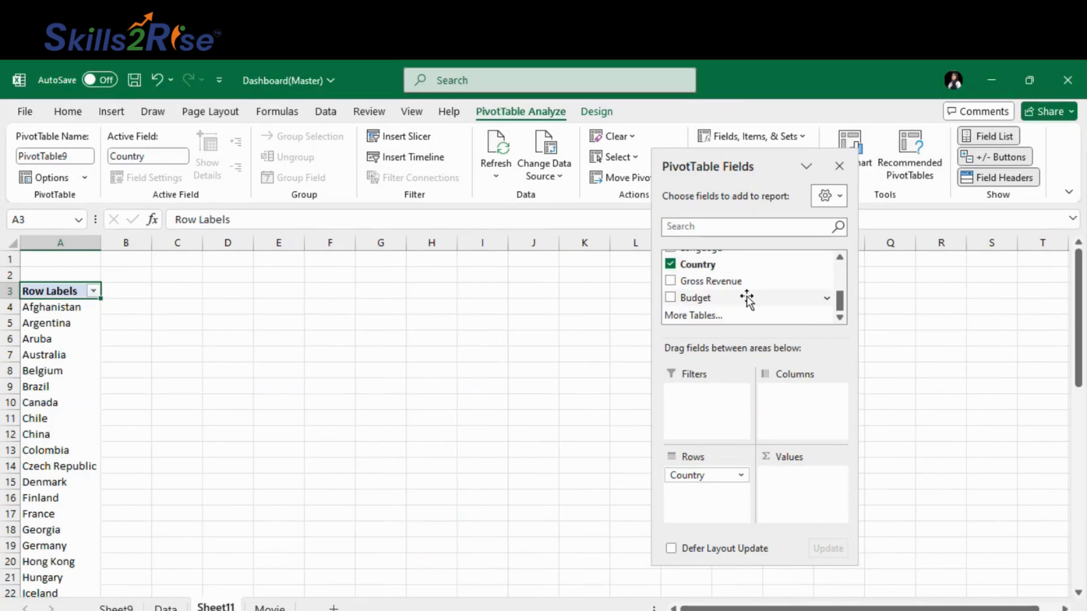
pyautogui.moveTo(720, 298); pyautogui.dragTo(781, 484)
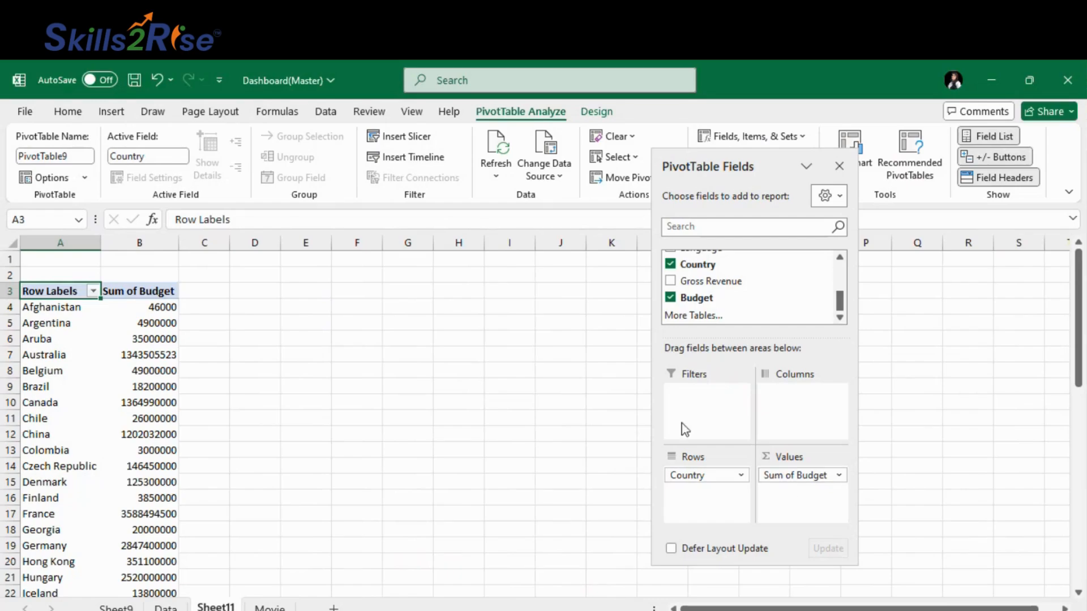
# Replace Country with Title in the Rows area and look through the budgets listed per movie title.
pyautogui.scroll(1, 731, 306)
pyautogui.scroll(1, 730, 291)
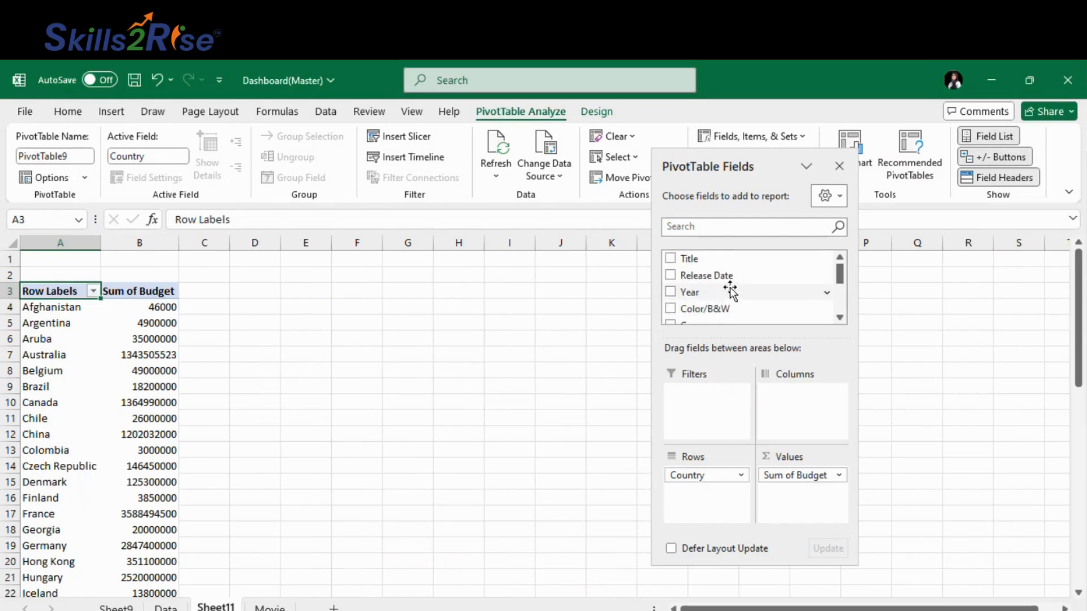
pyautogui.moveTo(696, 258); pyautogui.dragTo(619, 424)
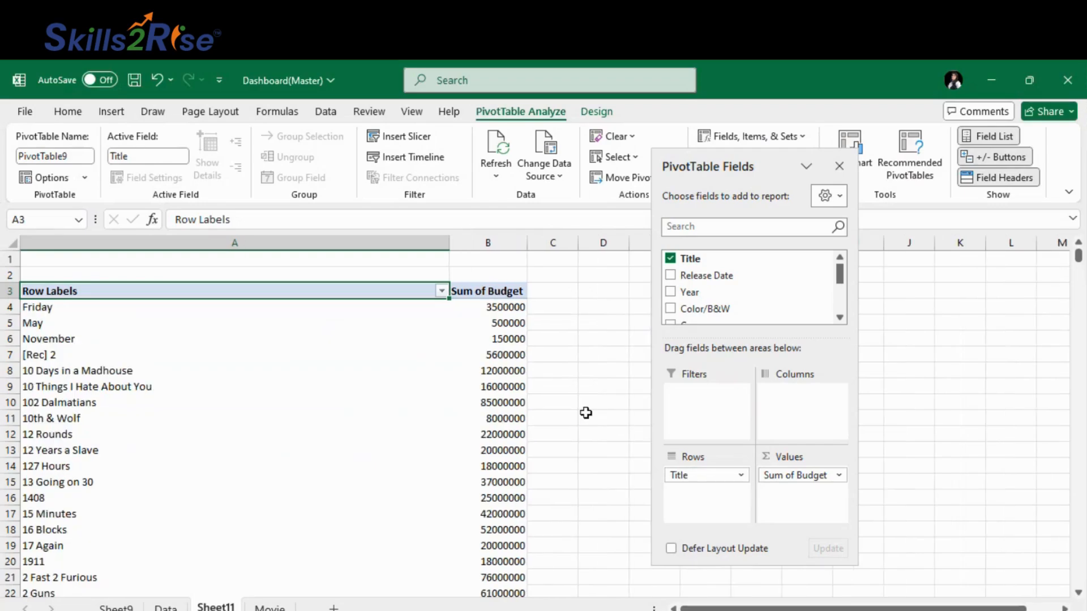
pyautogui.scroll(-9, 354, 440)
pyautogui.scroll(5, 354, 441)
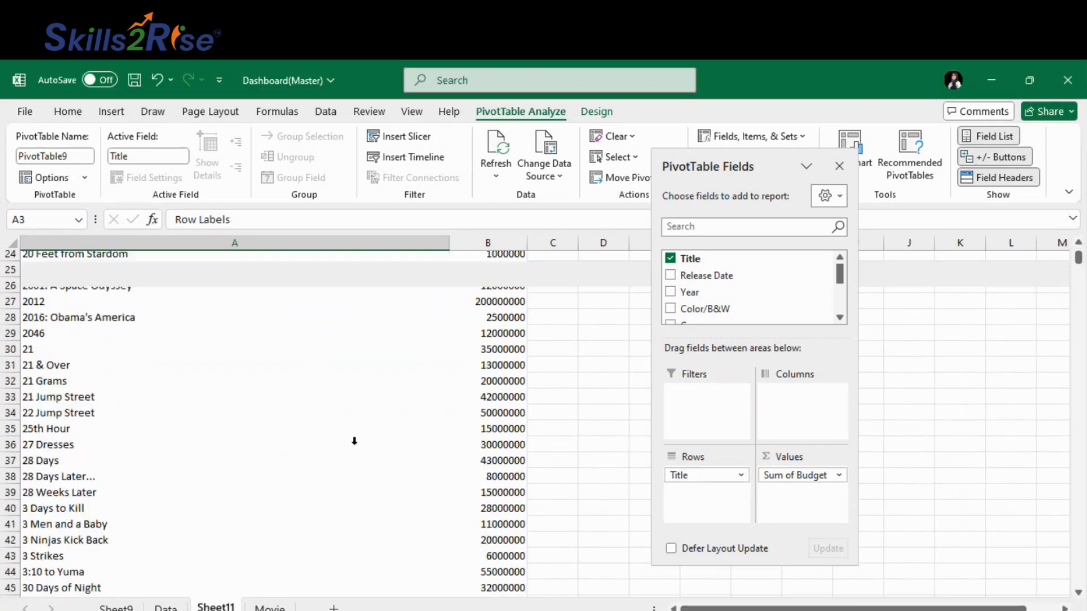
pyautogui.scroll(-10, 354, 444)
pyautogui.scroll(-7, 353, 453)
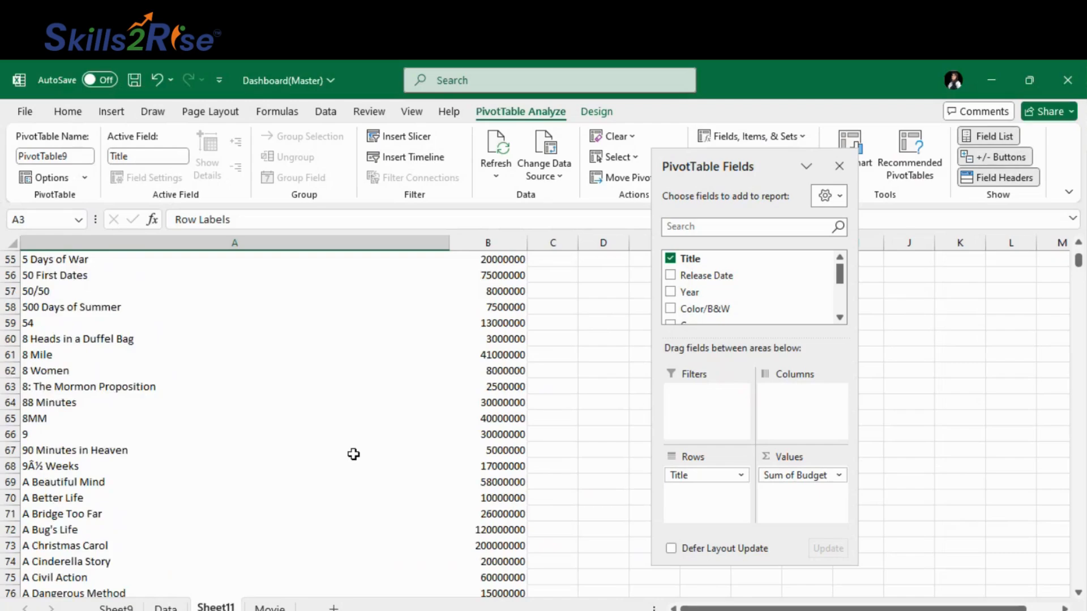
pyautogui.scroll(7, 353, 455)
pyautogui.scroll(14, 354, 455)
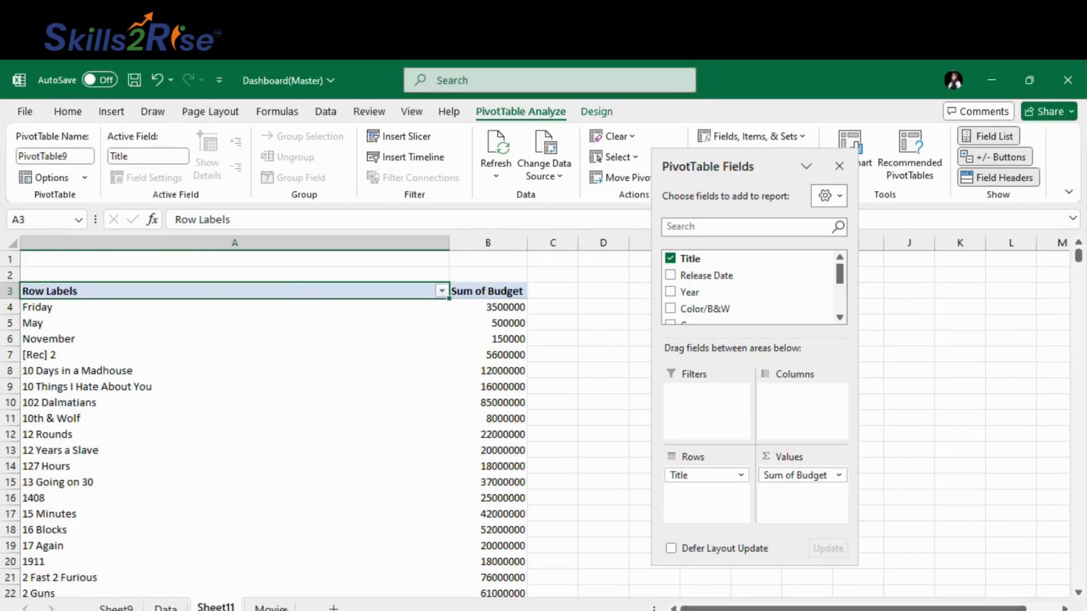
# Check the blanked Budget cells on the Movie sheet, return to Sheet11 and replace Title with Release Date in the Rows area.
pyautogui.click(272, 607)
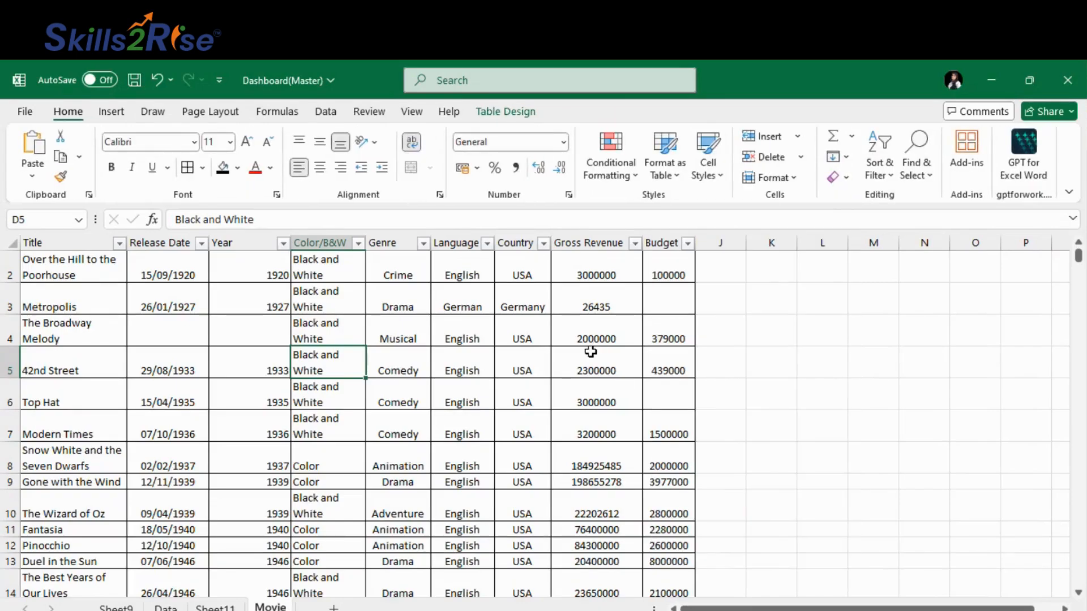
pyautogui.scroll(1, 590, 352)
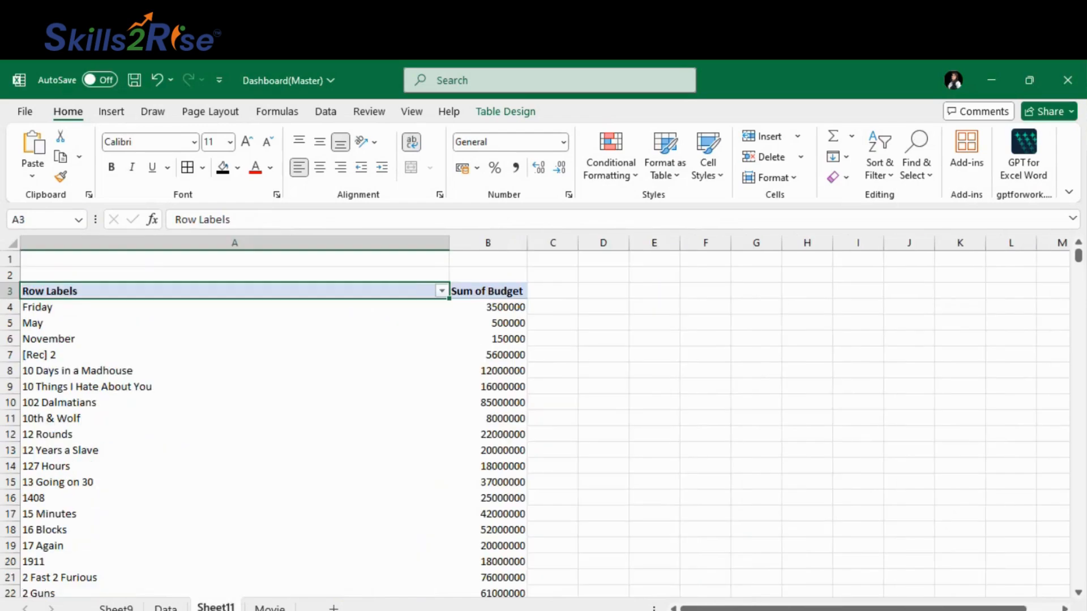
pyautogui.click(229, 606)
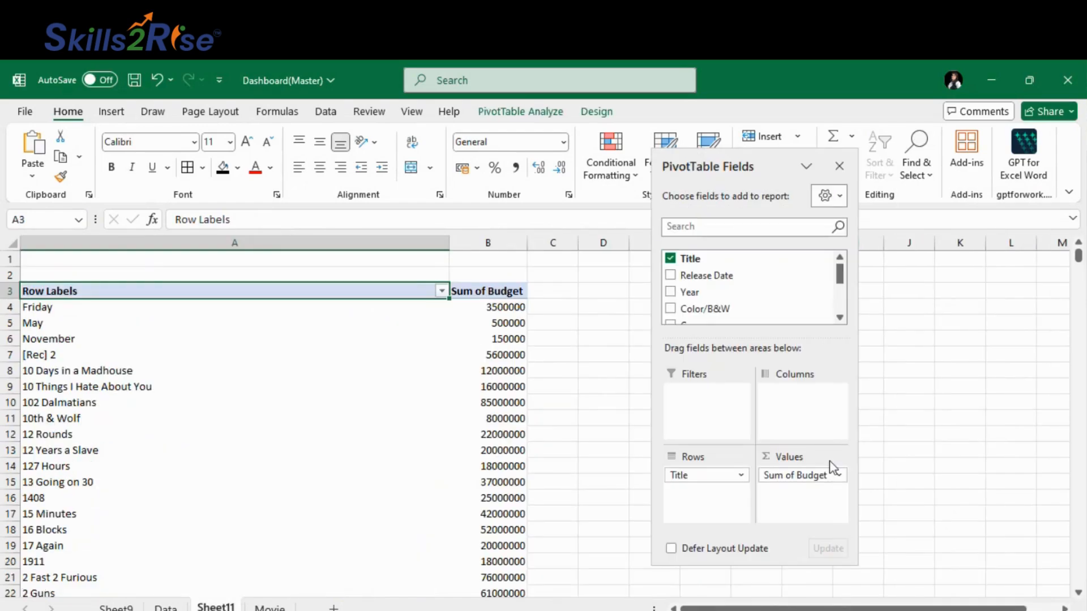
pyautogui.moveTo(702, 474); pyautogui.dragTo(576, 439)
pyautogui.moveTo(706, 275); pyautogui.dragTo(702, 490)
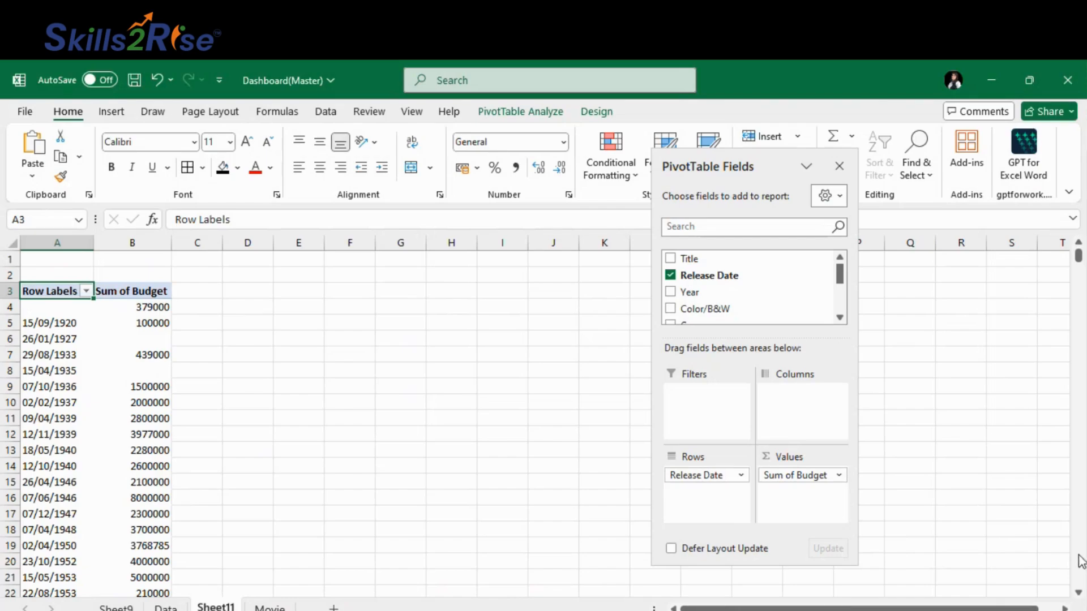
# Set the PivotTable options so that empty cells show 0.
pyautogui.click(136, 337)
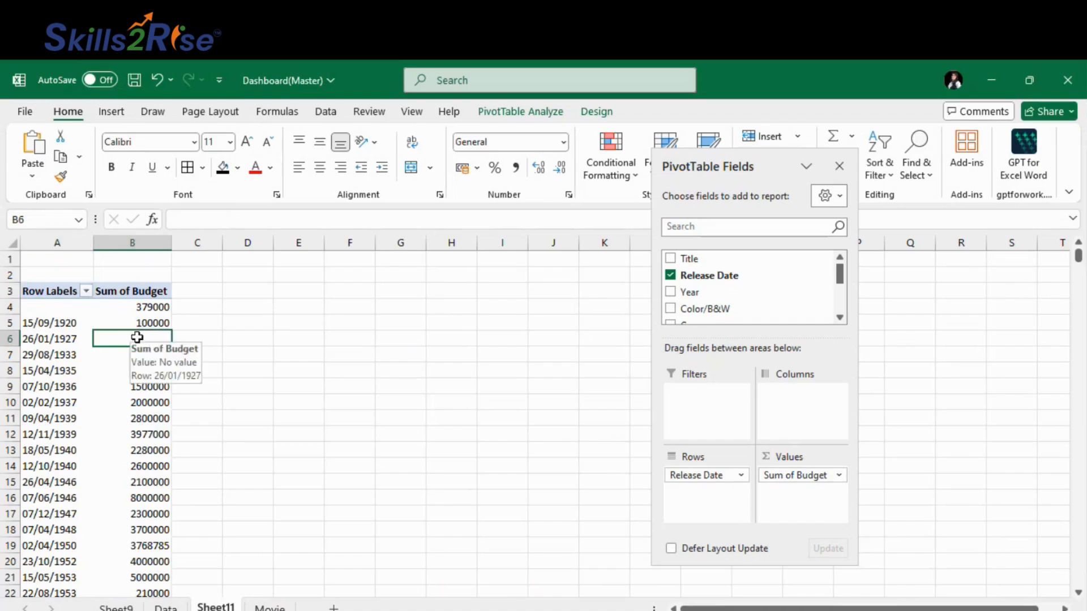
pyautogui.click(515, 113)
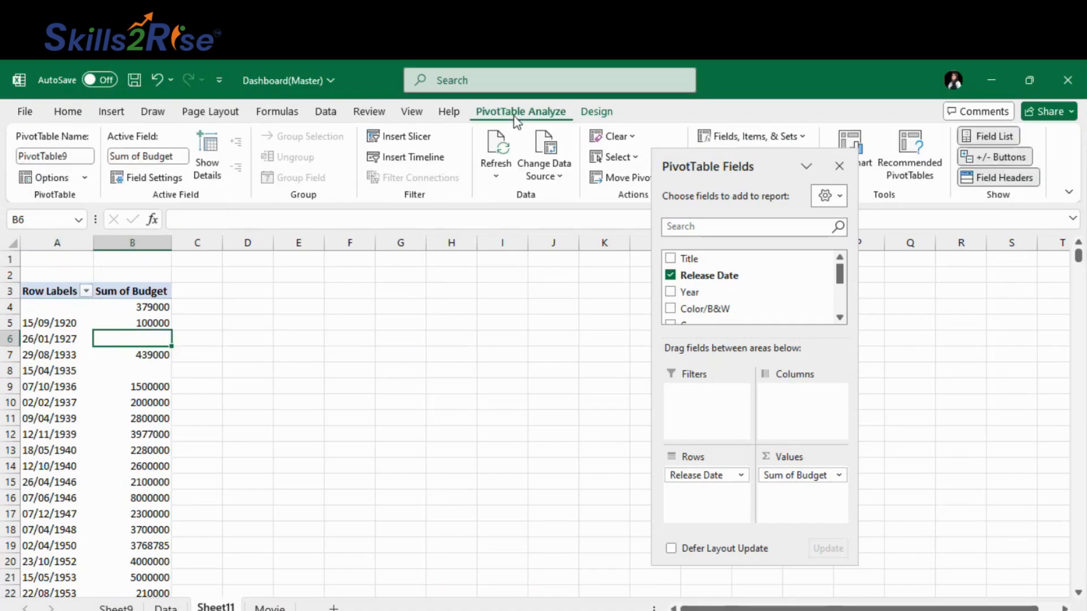
pyautogui.click(43, 179)
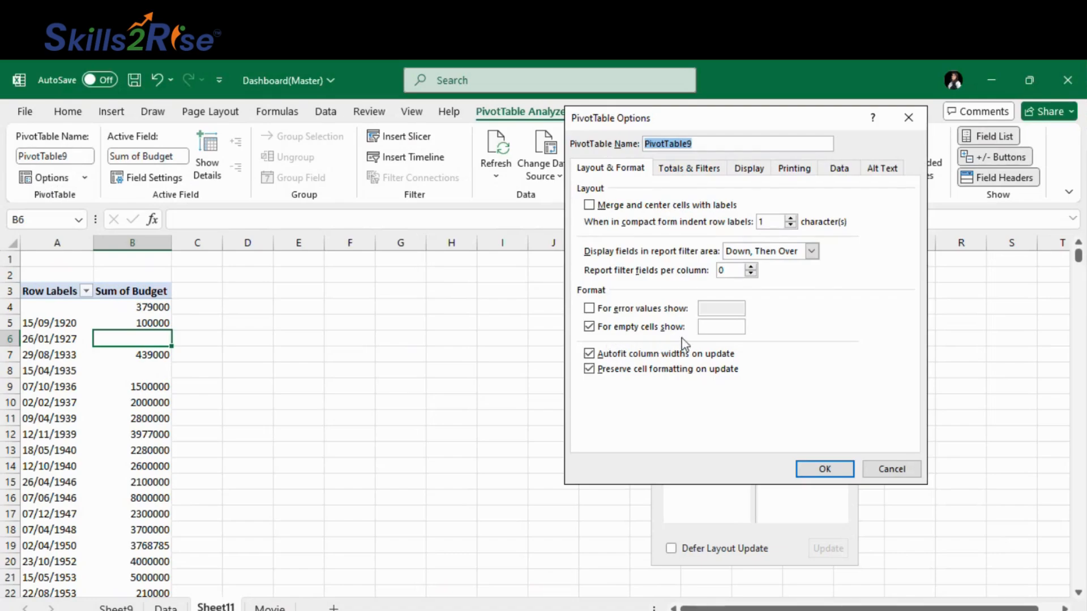
pyautogui.click(719, 327)
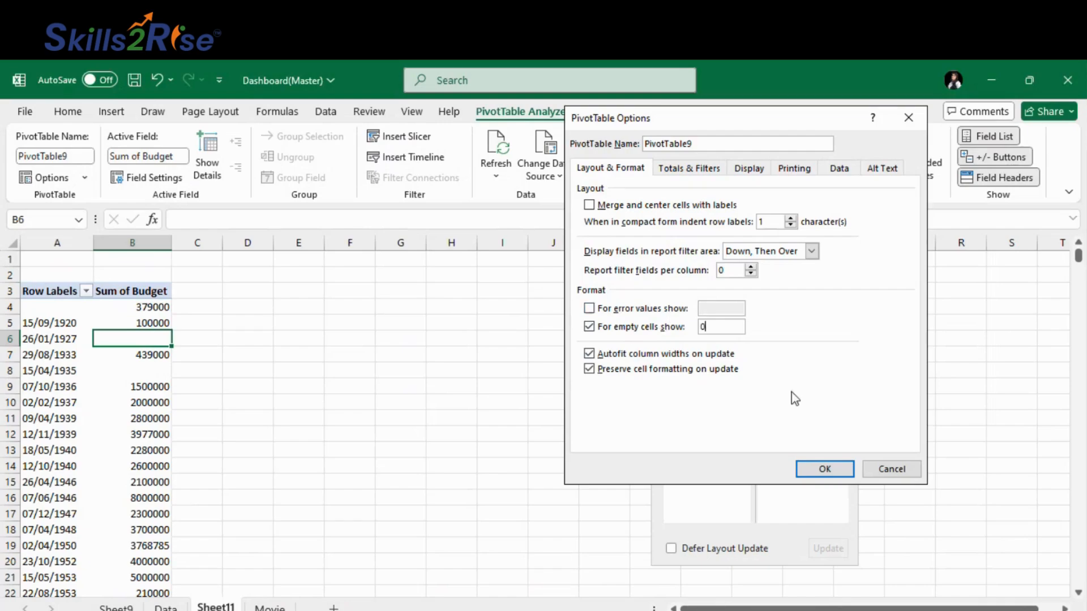
pyautogui.click(823, 469)
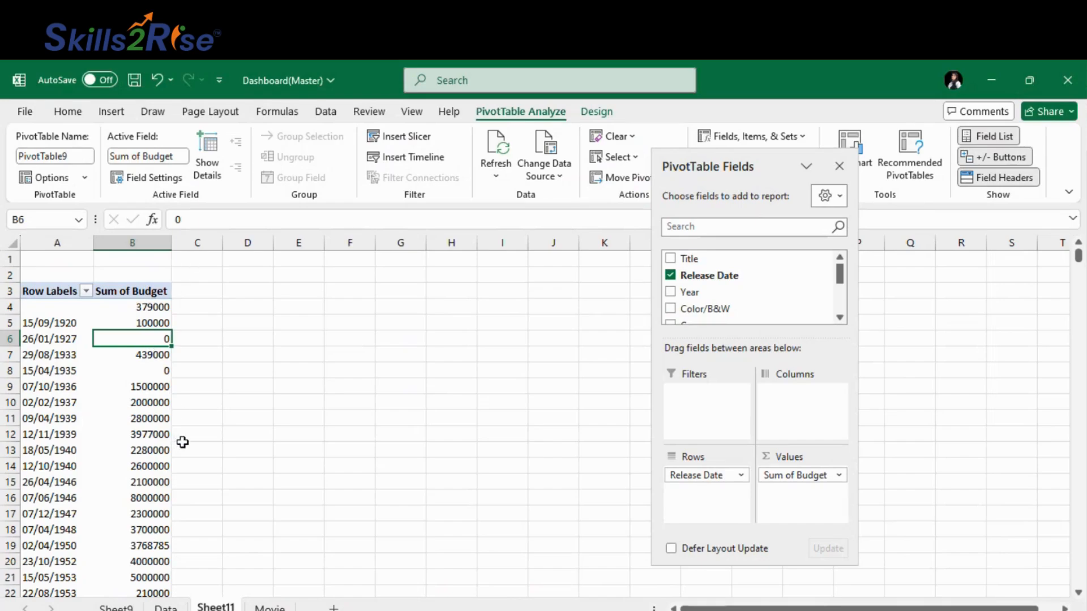
# Select the blank row label in A4 and review the PivotTable's empty-cell setting in its options.
pyautogui.click(58, 313)
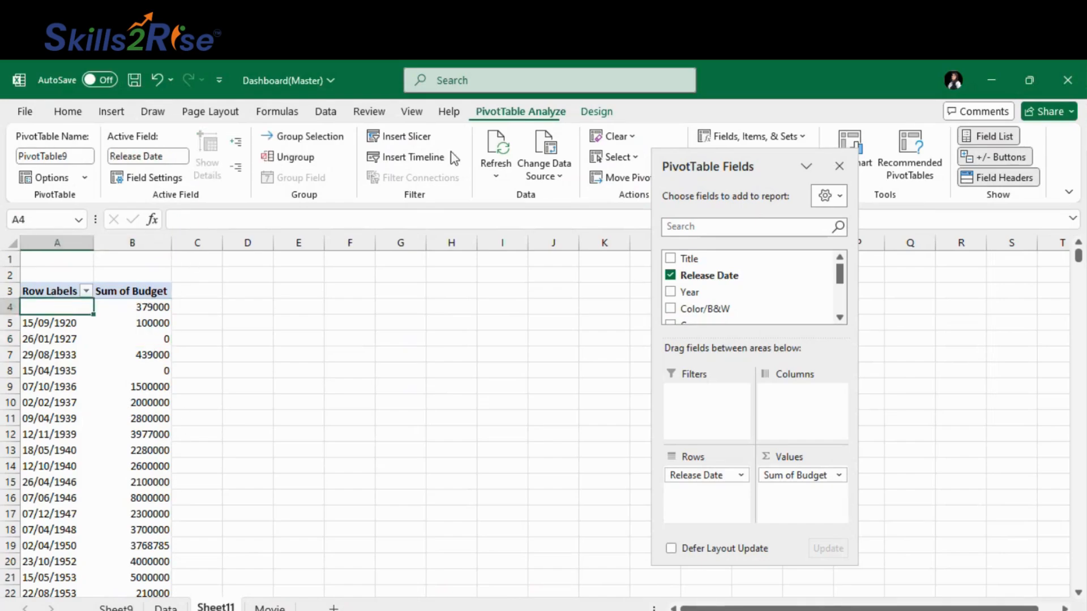
pyautogui.click(60, 180)
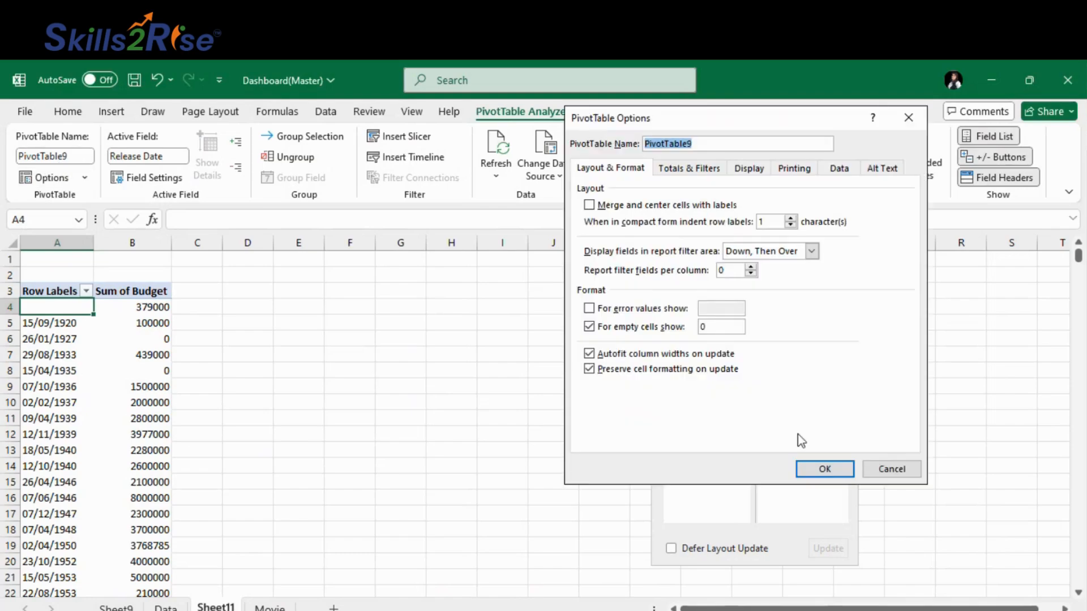
pyautogui.click(824, 469)
# Remove Release Date from the PivotTable's Rows area on Sheet11.
pyautogui.click(342, 467)
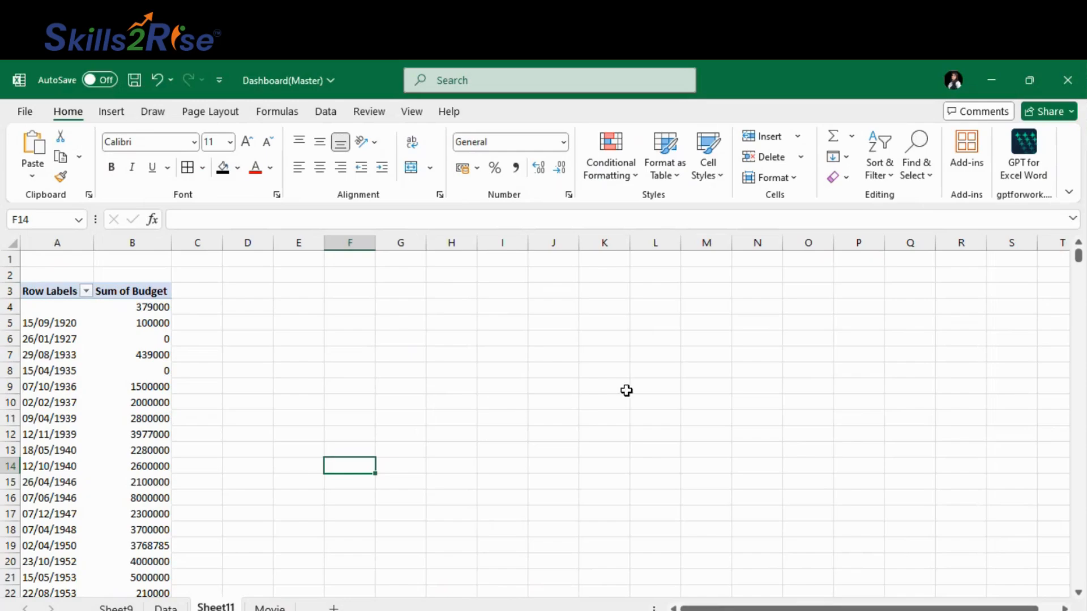
pyautogui.click(143, 456)
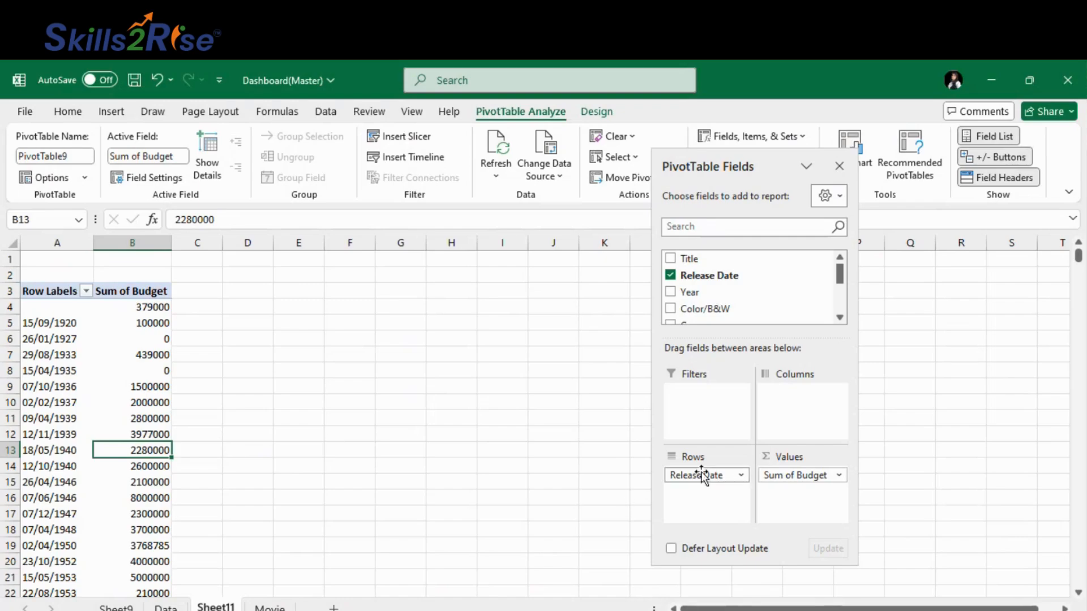
pyautogui.moveTo(702, 476); pyautogui.dragTo(497, 492)
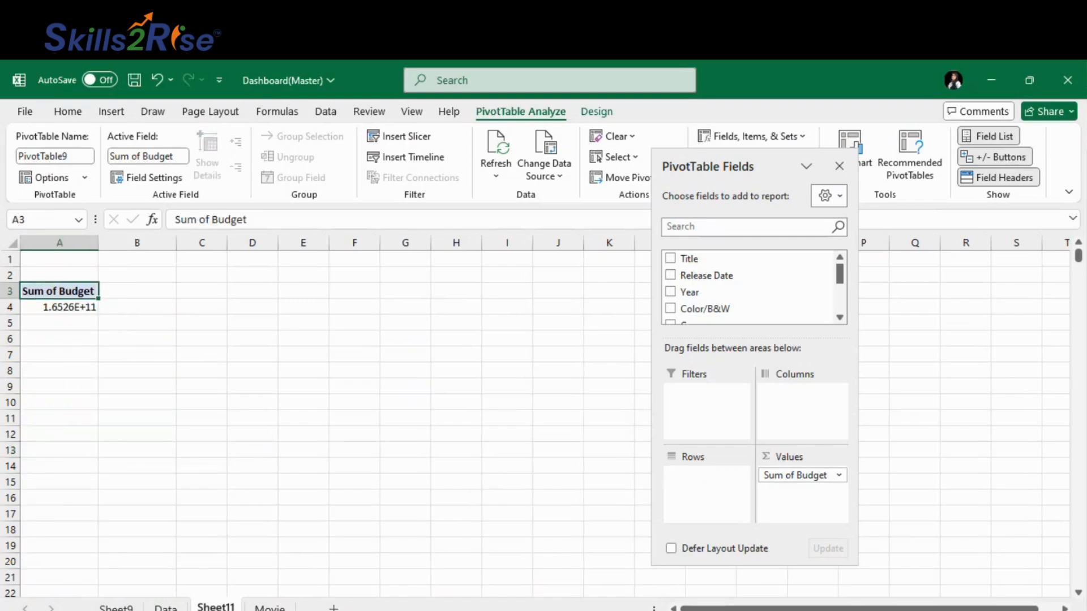
# On the Movie sheet, enter a Budget of 40000 for Metropolis and 500000 for Top Hat, and save the workbook.
pyautogui.click(165, 607)
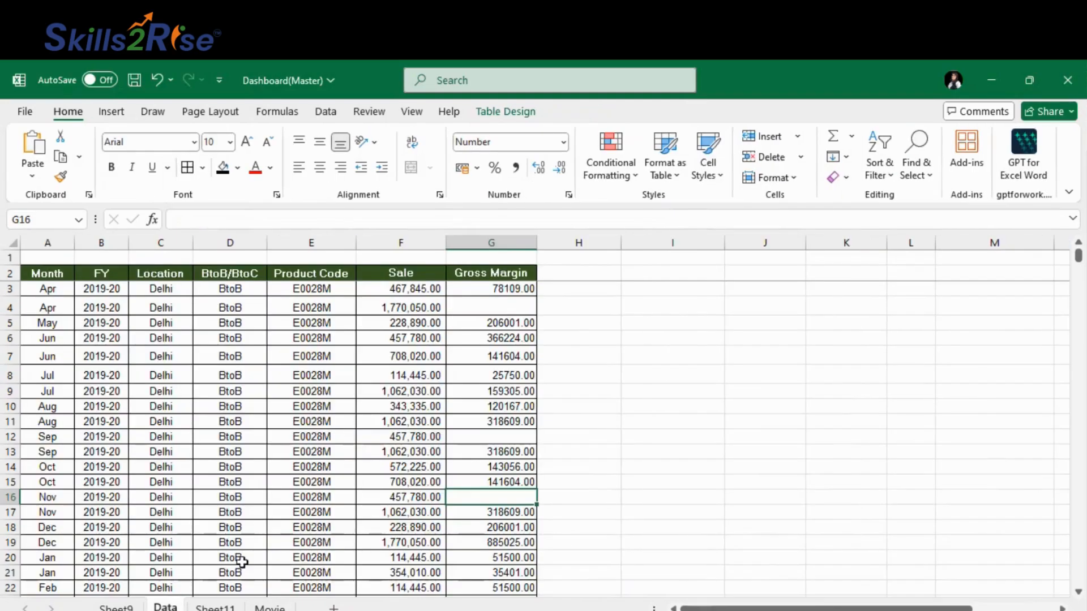
pyautogui.click(494, 308)
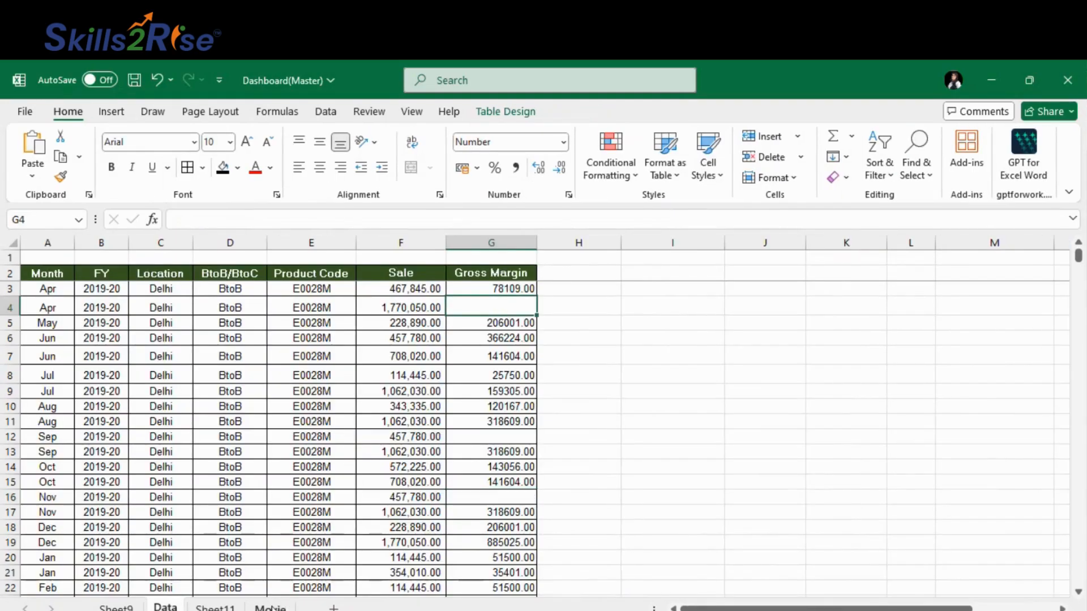
pyautogui.click(272, 607)
pyautogui.click(678, 320)
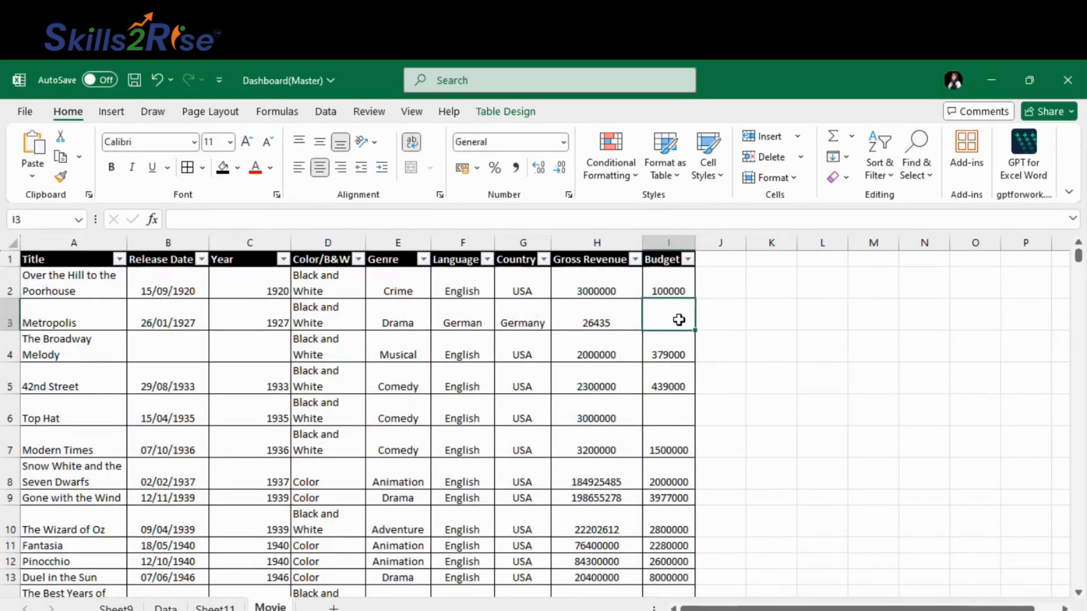
pyautogui.write('40000')
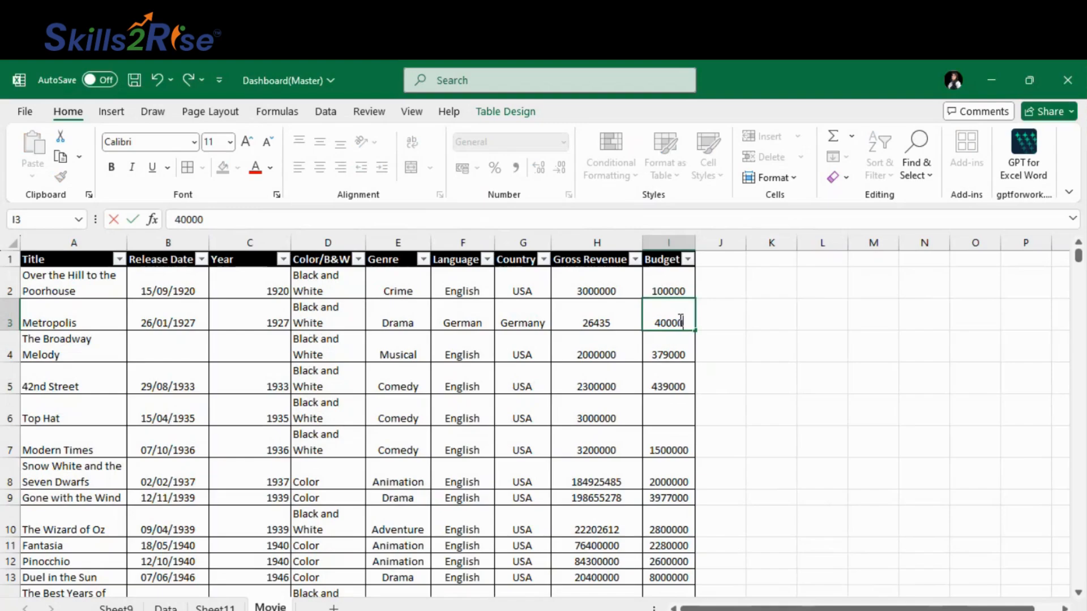
pyautogui.click(679, 415)
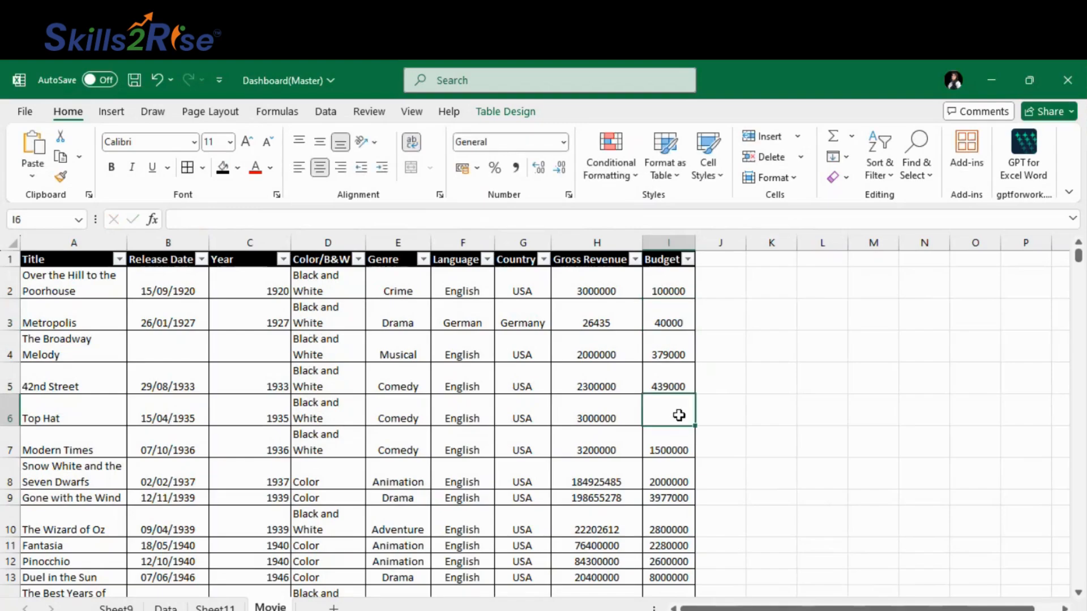
pyautogui.write('500000')
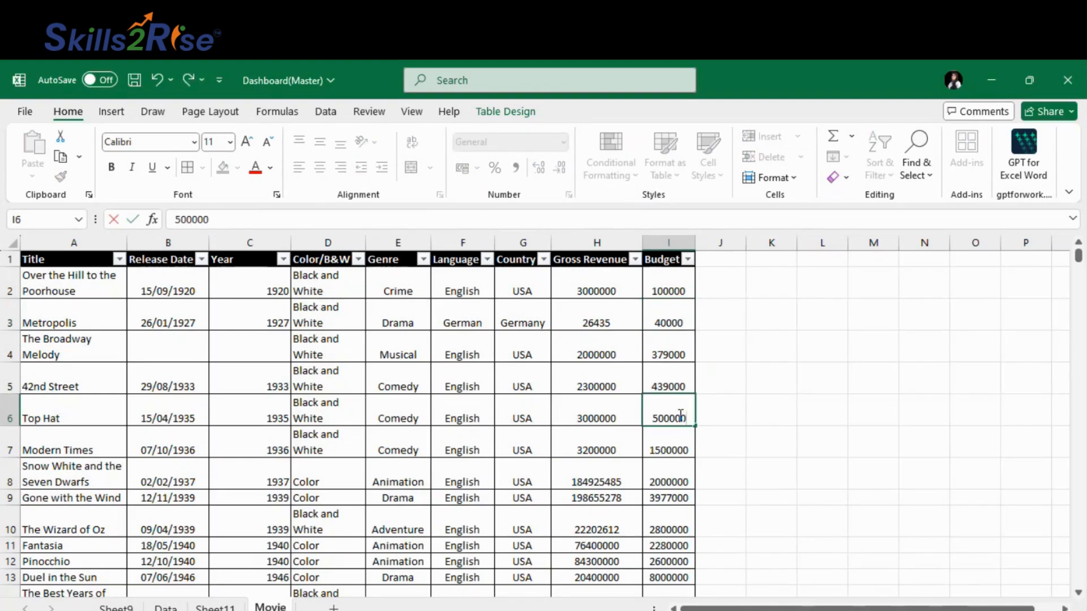
pyautogui.press('BackSpace')
pyautogui.write('0')
pyautogui.click(137, 77)
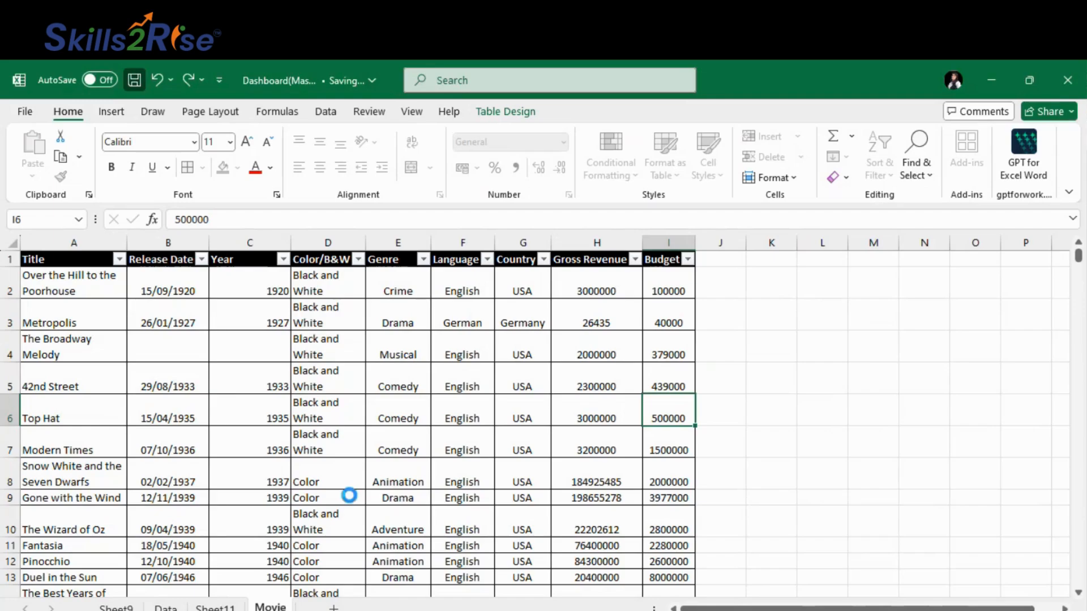
# Permanently delete the two PivotTable sheets, Sheet11 and Sheet9, from the workbook.
pyautogui.click(208, 607)
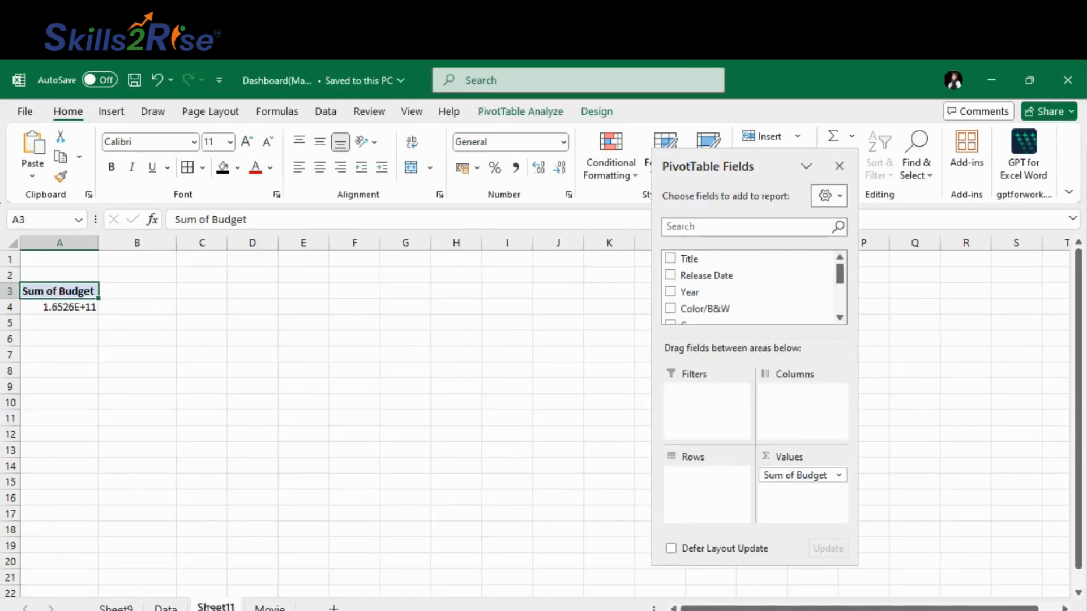
pyautogui.rightClick(214, 606)
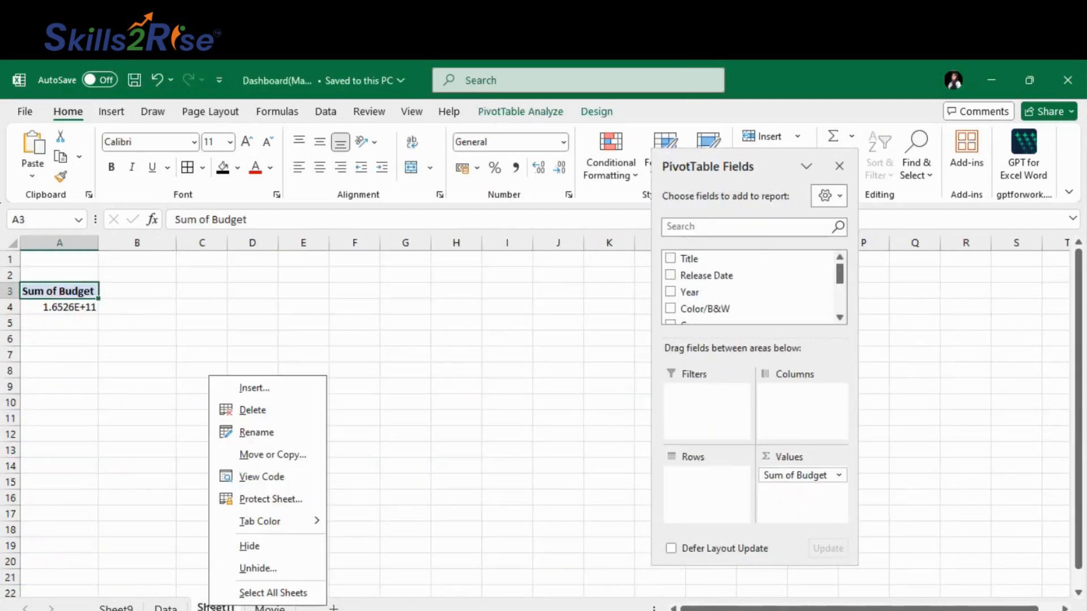
pyautogui.click(277, 410)
pyautogui.click(516, 404)
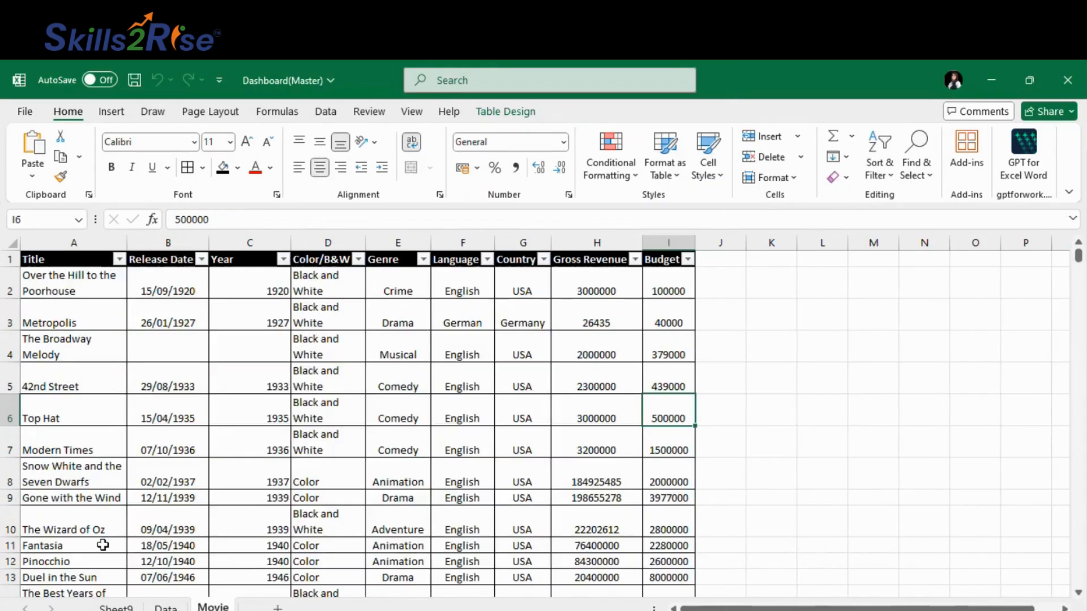
pyautogui.click(114, 608)
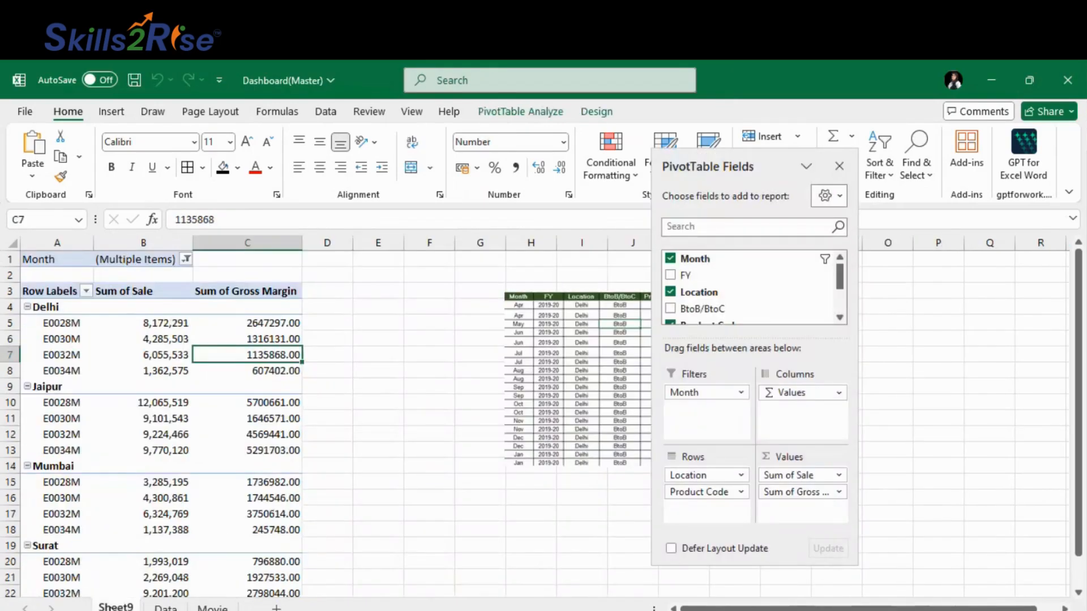
pyautogui.rightClick(114, 606)
pyautogui.click(159, 416)
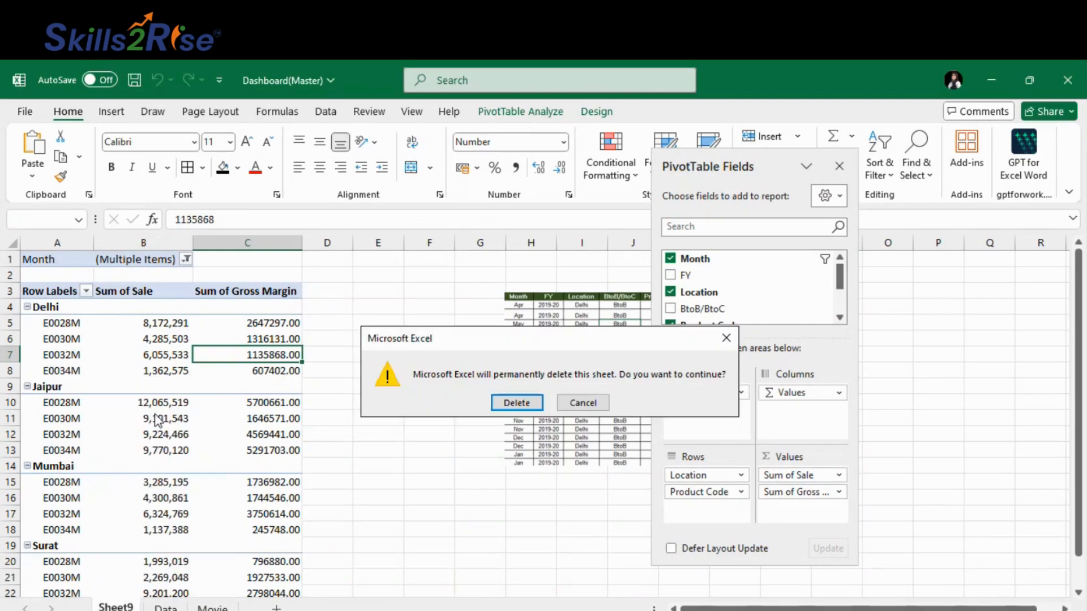
pyautogui.click(515, 403)
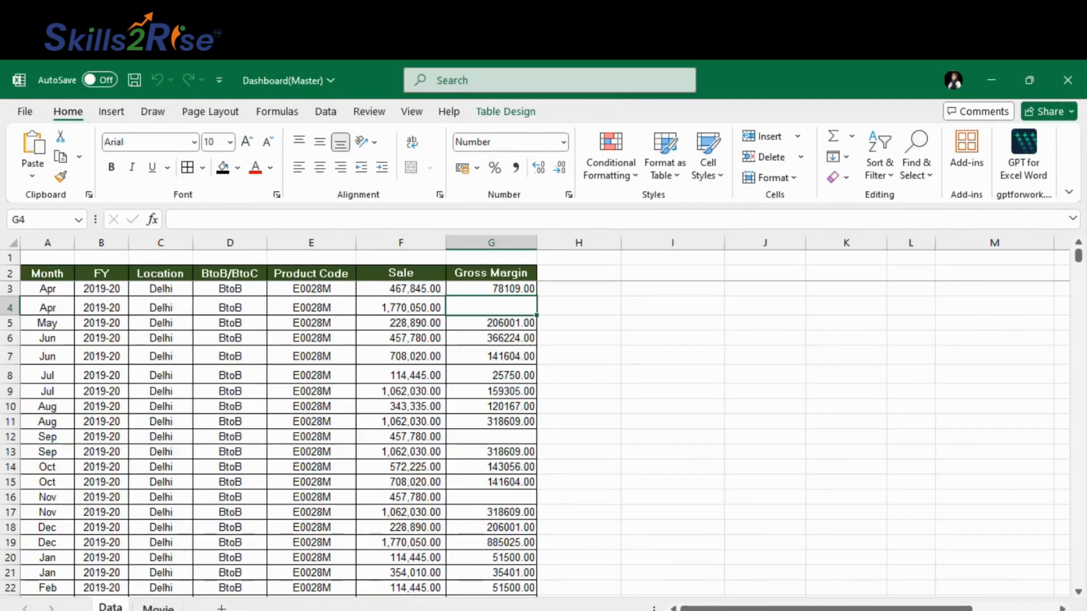
# Insert a PivotTable on a new worksheet, using the table on the Movie sheet as its source.
pyautogui.hotkey('ctrl', 'pagedown')
pyautogui.hotkey('ctrl', 'pageup')
pyautogui.hotkey('ctrl', 'pagedown')
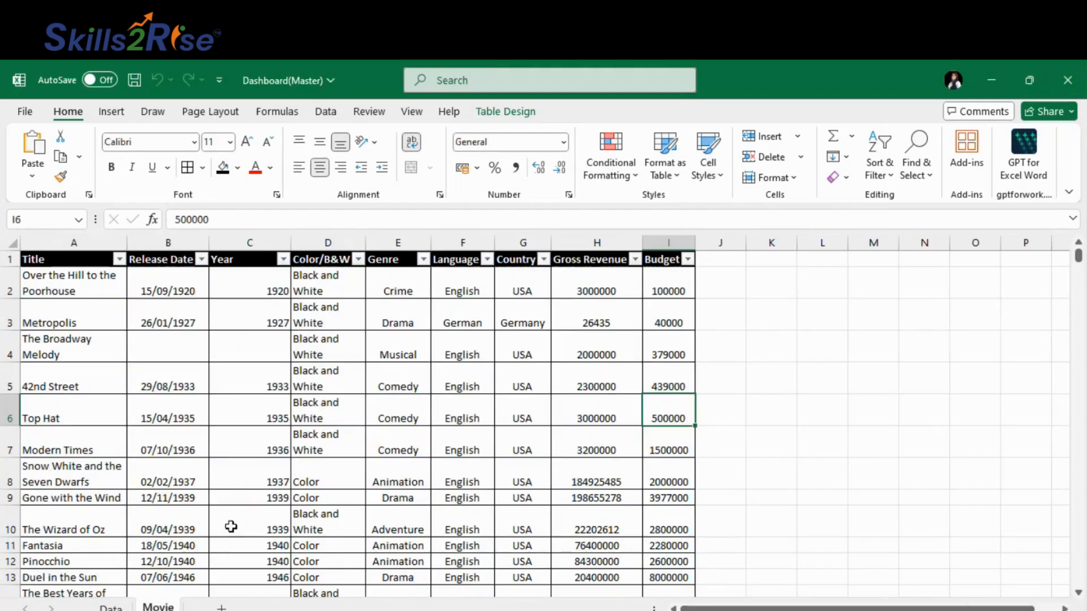
pyautogui.click(402, 338)
pyautogui.click(118, 112)
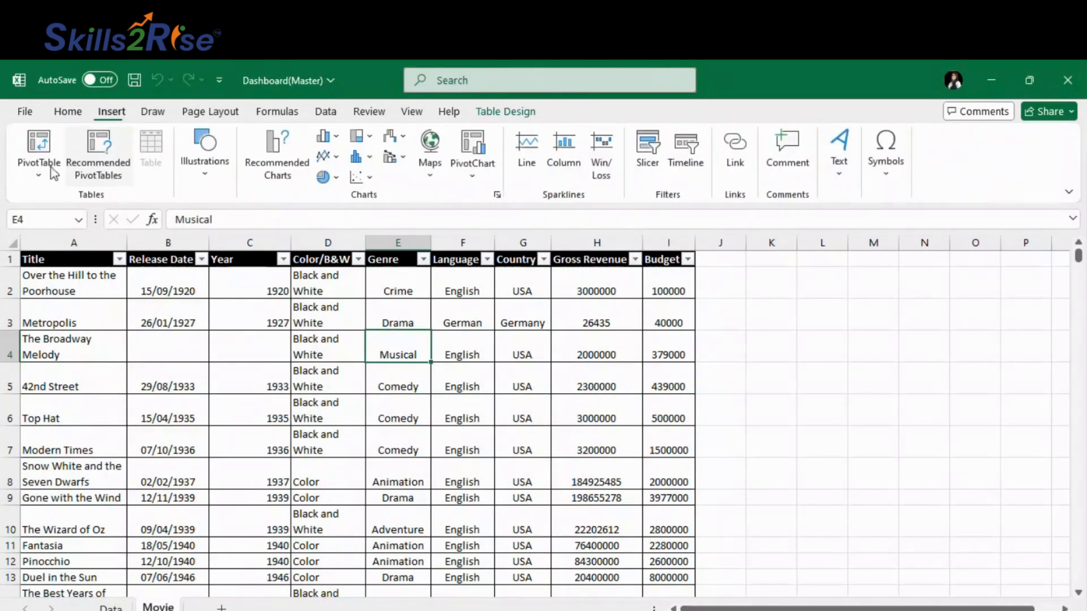
pyautogui.click(38, 170)
pyautogui.click(73, 201)
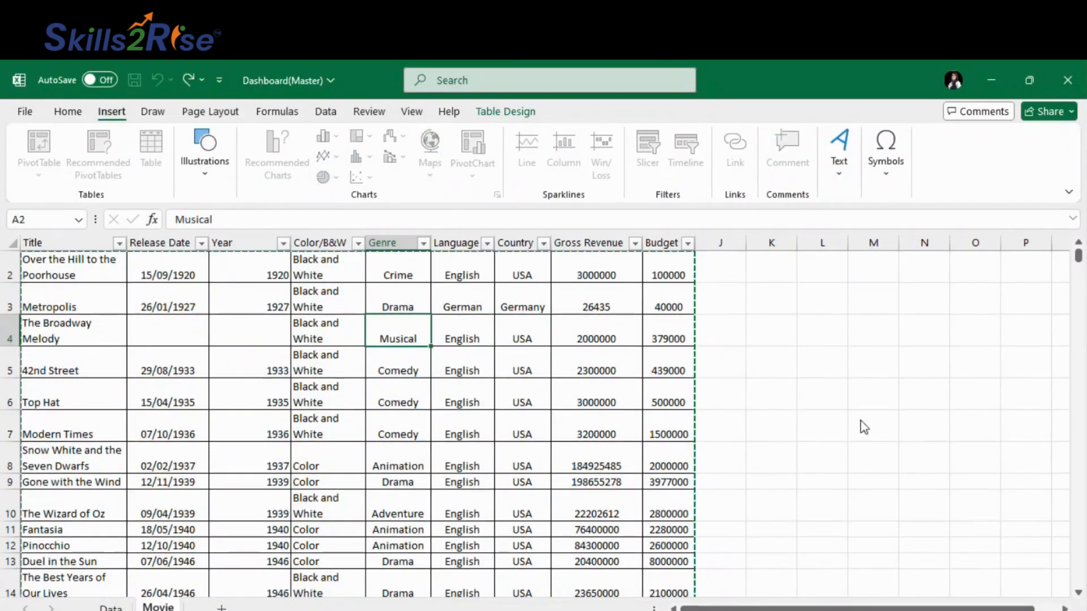
pyautogui.click(801, 417)
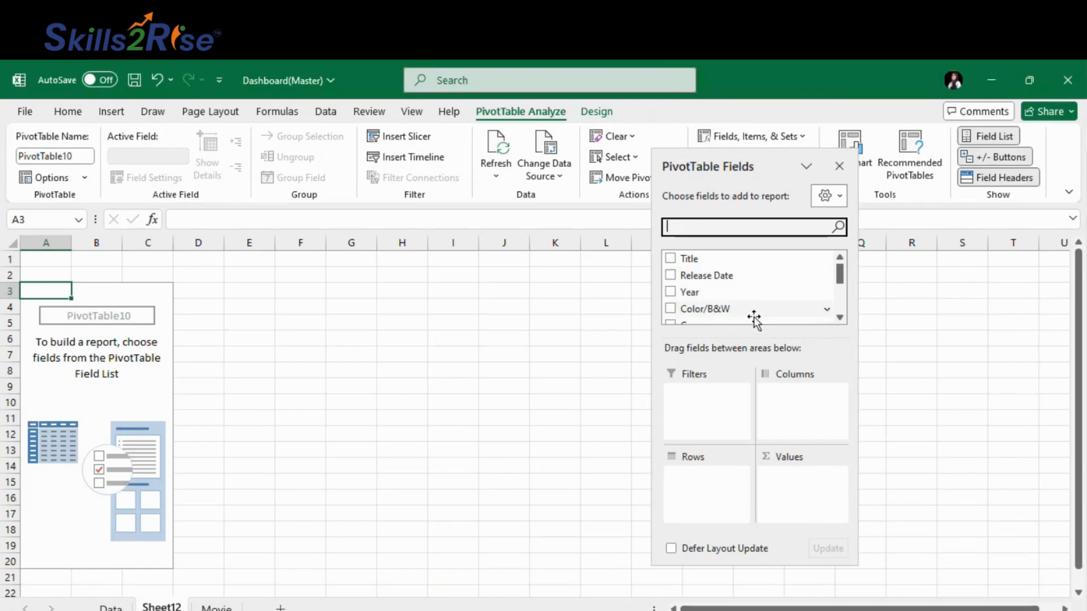
# Add Country and Color/B&W to the PivotTable's Rows area and Gross Revenue to its Values area.
pyautogui.scroll(-2, 750, 296)
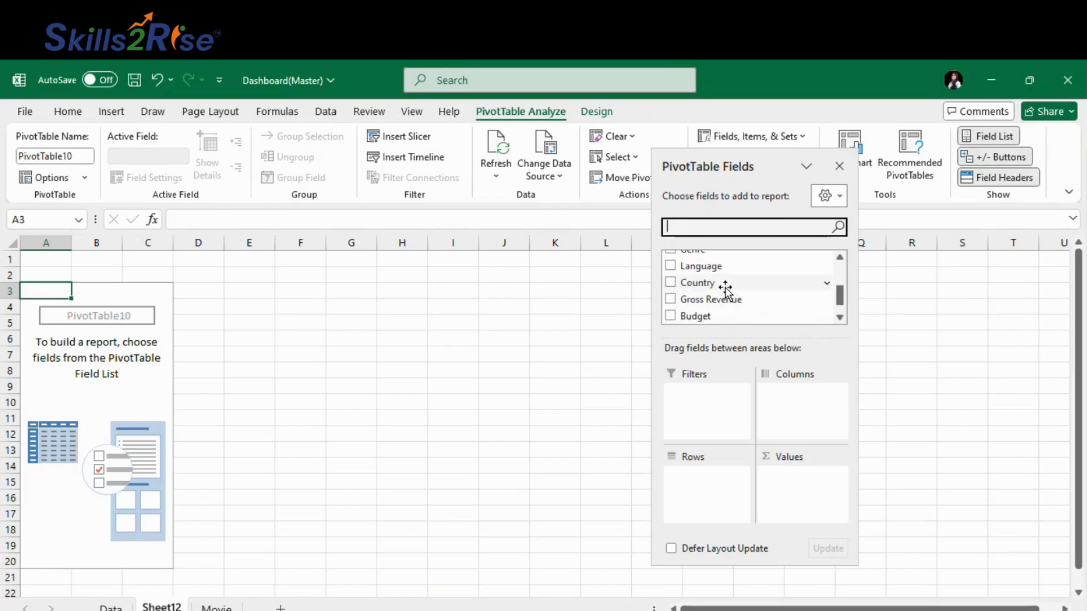
pyautogui.moveTo(723, 284); pyautogui.dragTo(692, 474)
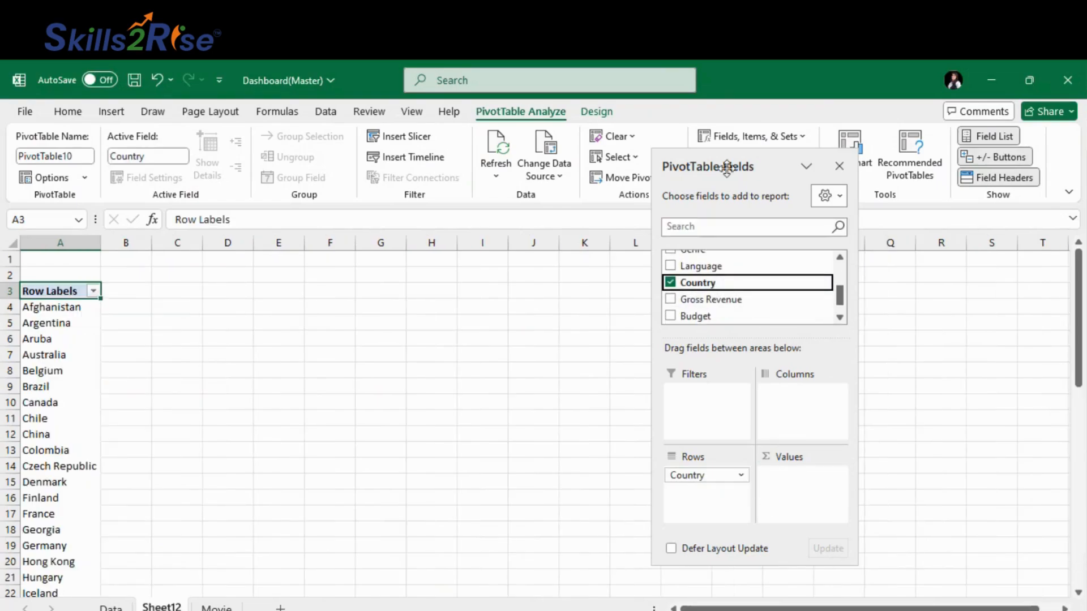
pyautogui.scroll(2, 747, 284)
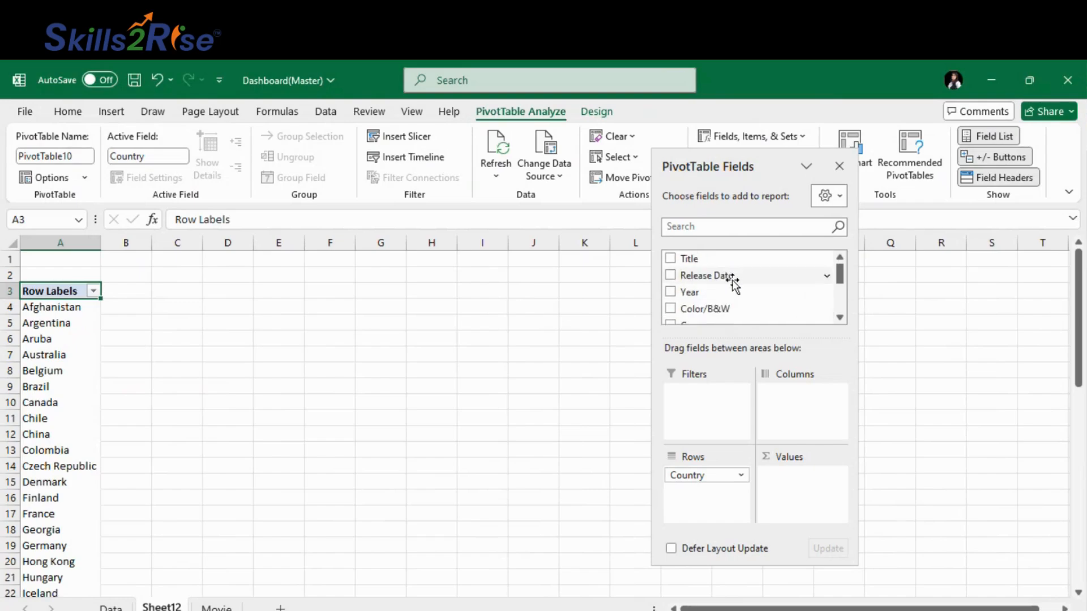
pyautogui.scroll(-2, 733, 283)
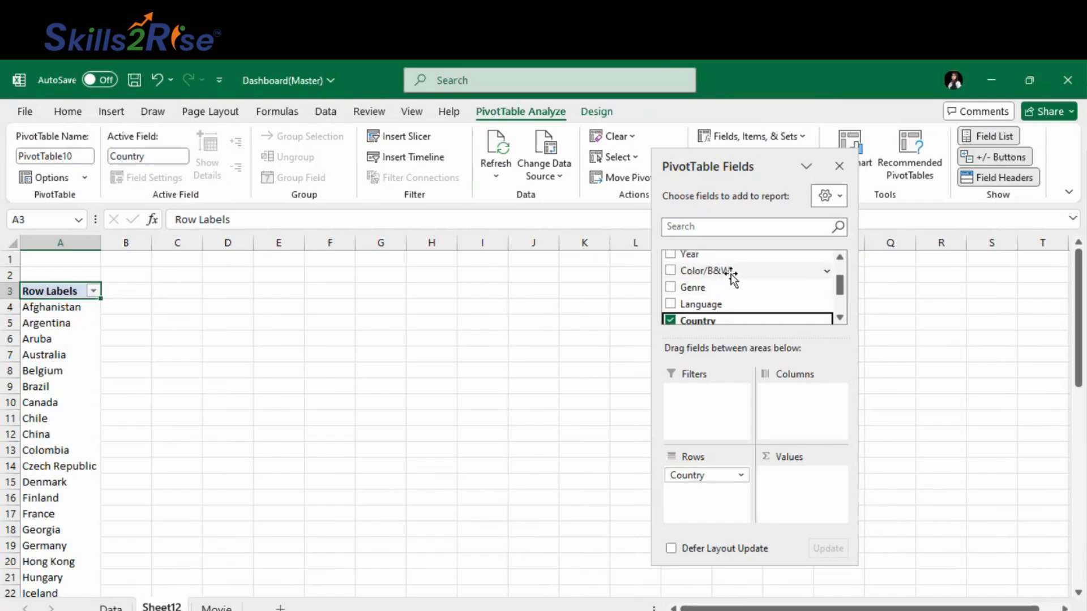
pyautogui.moveTo(732, 273); pyautogui.dragTo(696, 499)
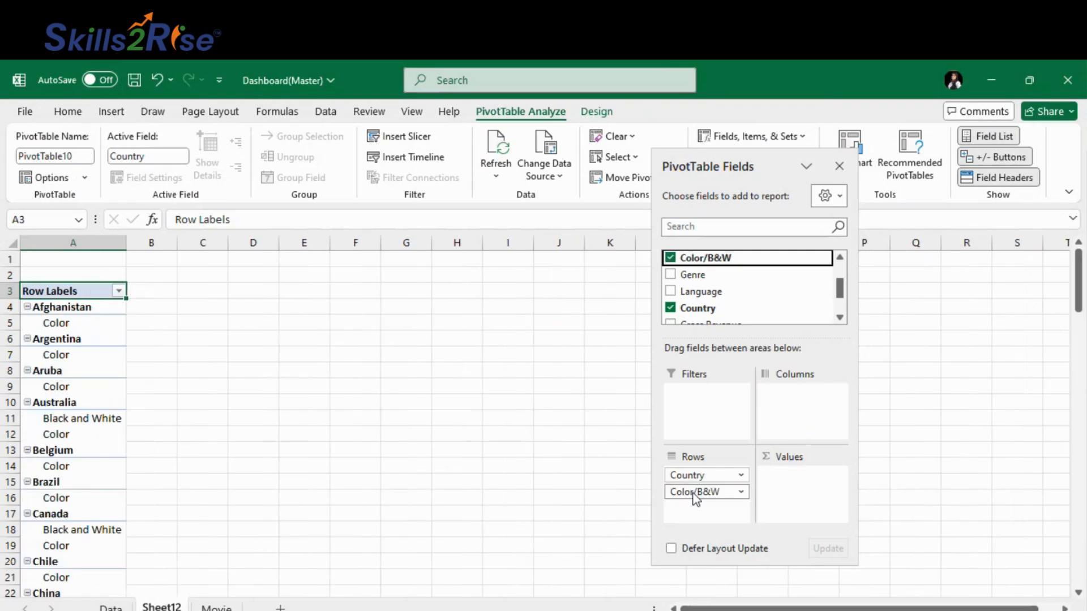
pyautogui.scroll(-2, 784, 294)
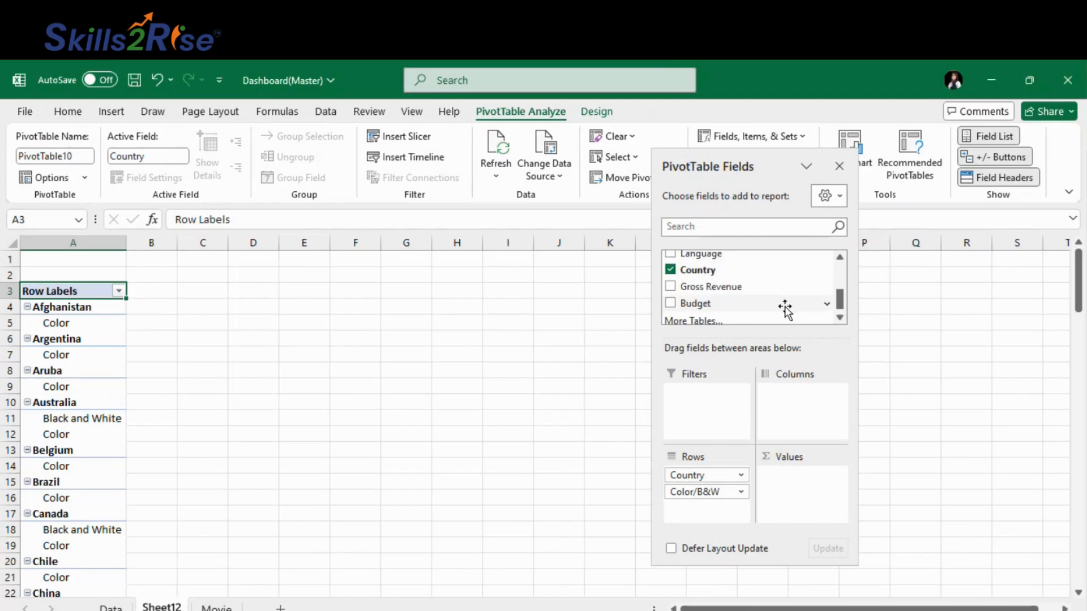
pyautogui.moveTo(736, 281); pyautogui.dragTo(803, 475)
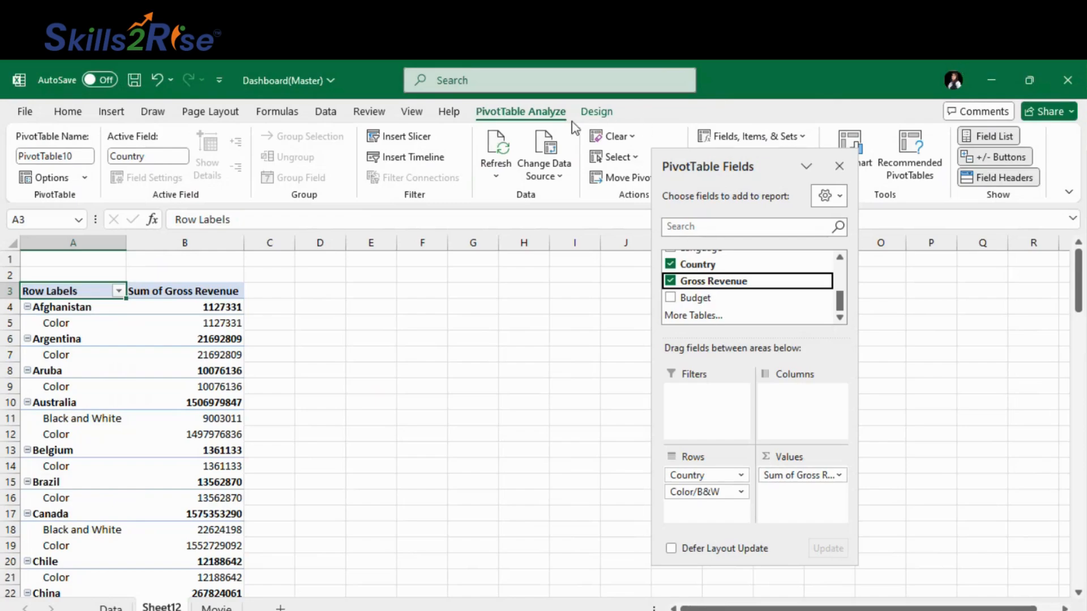
# Show the PivotTable in Outline Form and look through the country rows.
pyautogui.click(592, 115)
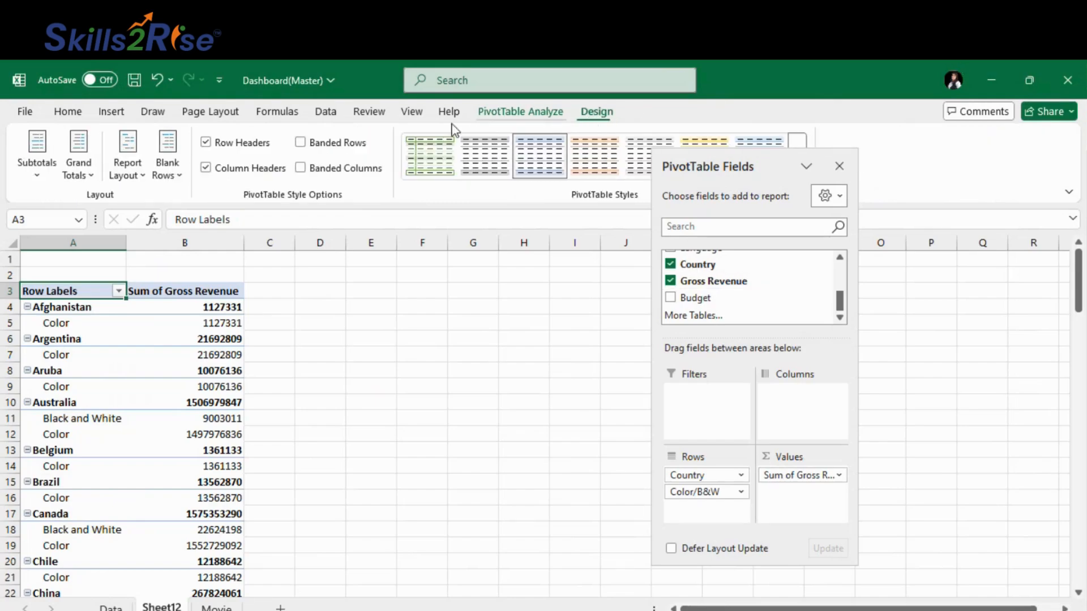
pyautogui.click(144, 182)
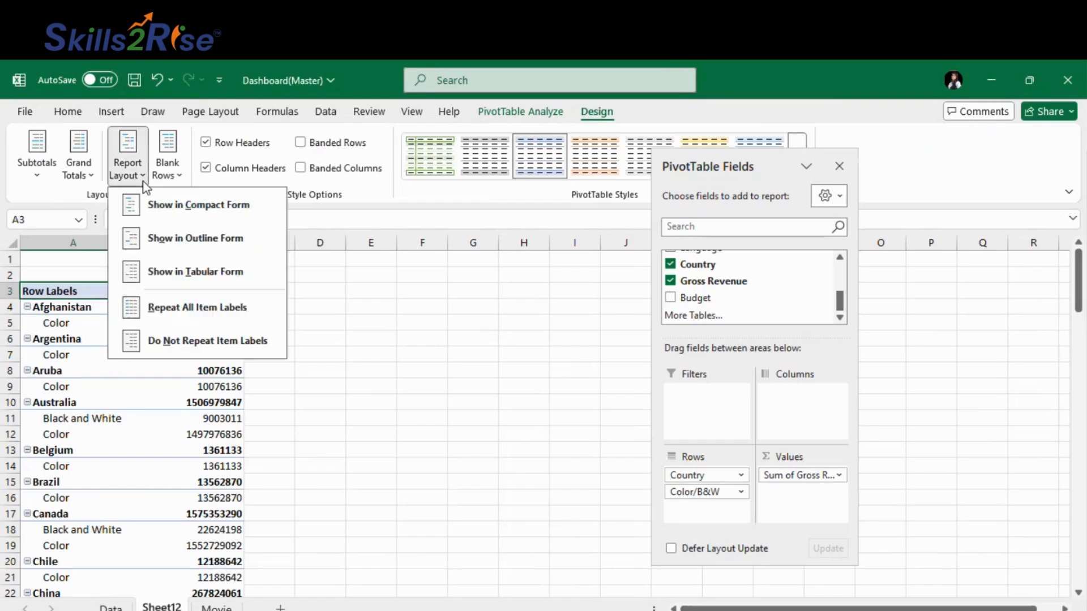
pyautogui.click(157, 247)
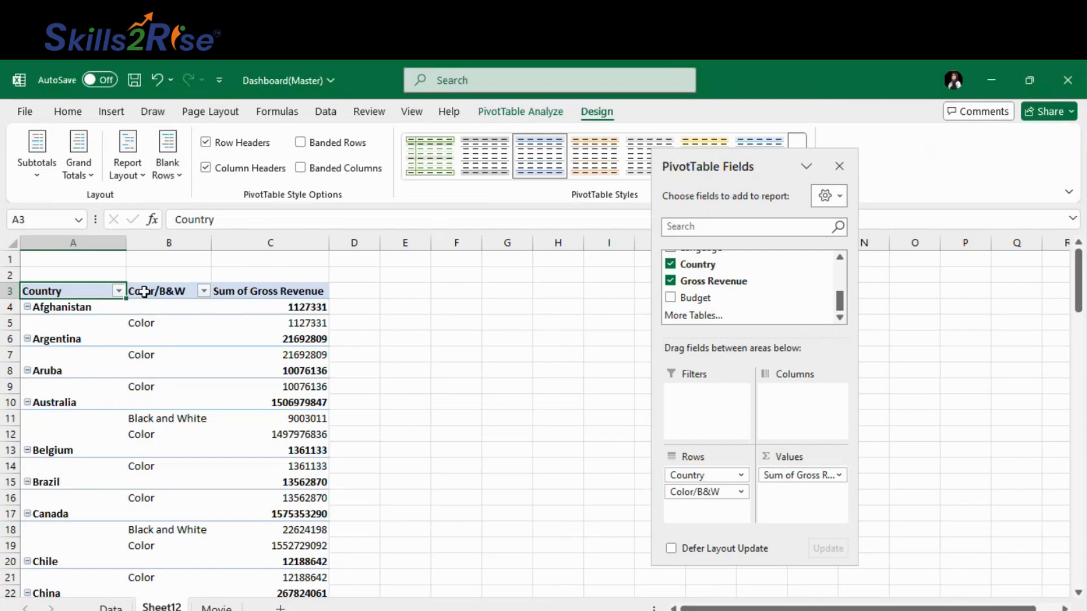
pyautogui.scroll(-3, 360, 496)
pyautogui.scroll(-5, 354, 484)
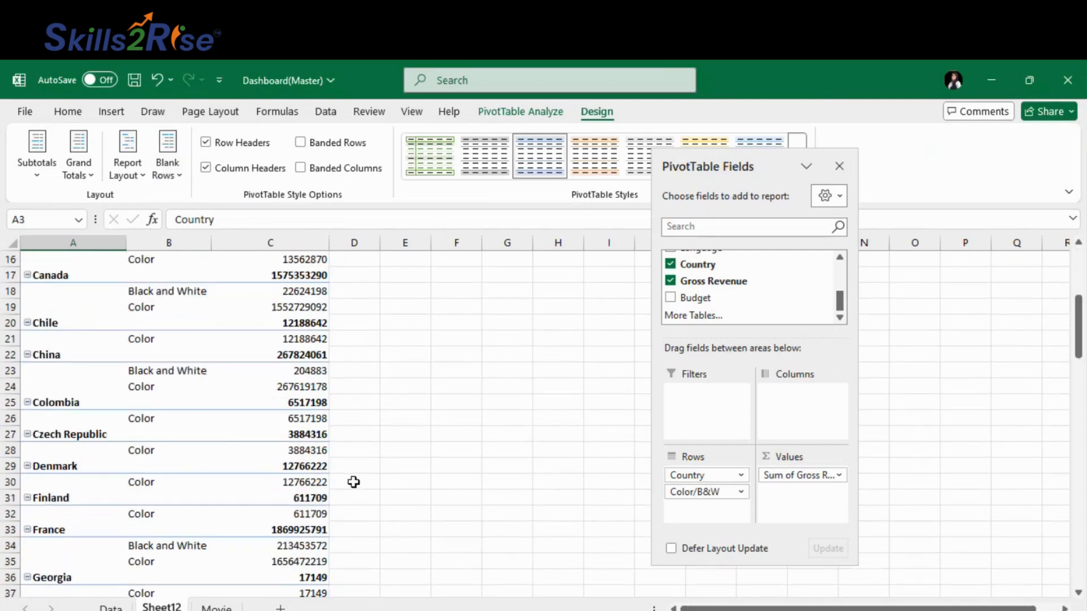
pyautogui.scroll(1, 354, 476)
pyautogui.scroll(-4, 354, 469)
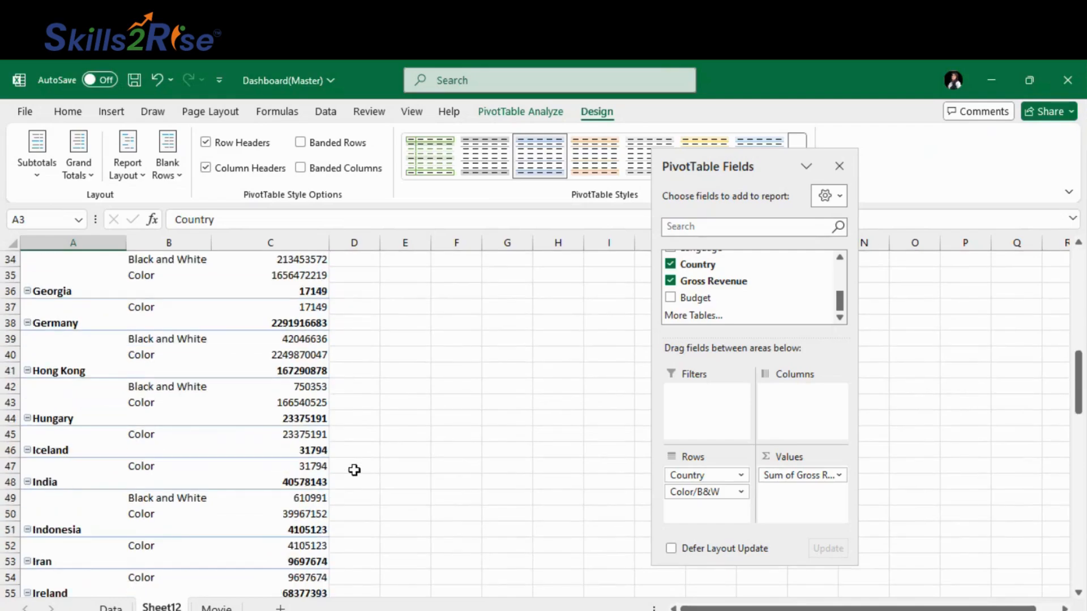
pyautogui.scroll(7, 311, 453)
pyautogui.scroll(5, 293, 418)
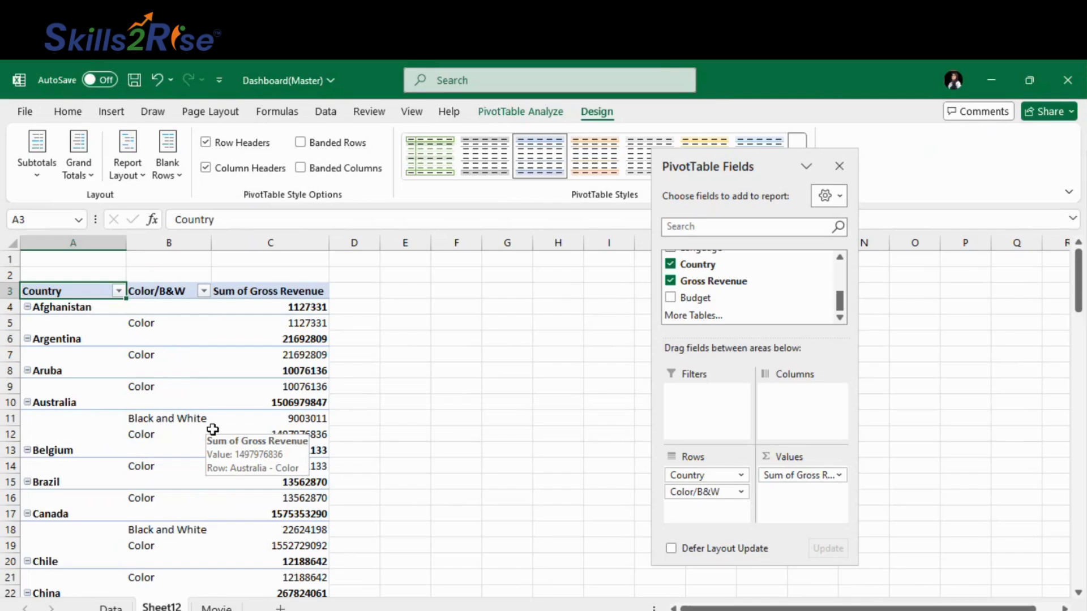
# Change the PivotTable's report layout to Tabular Form and select Argentina's total revenue cell.
pyautogui.click(144, 178)
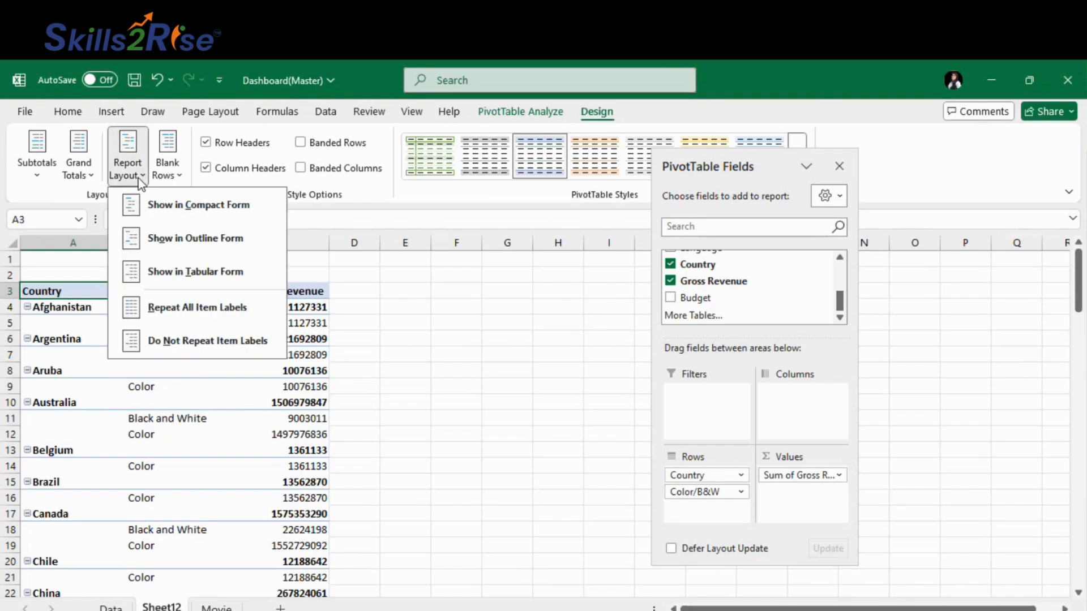
pyautogui.click(174, 277)
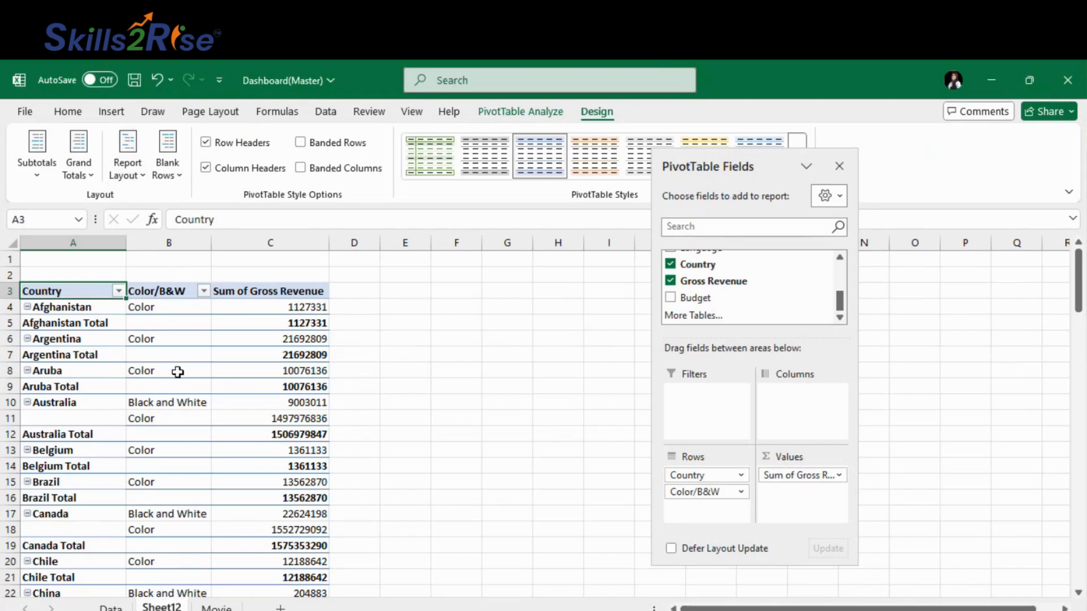
pyautogui.click(313, 356)
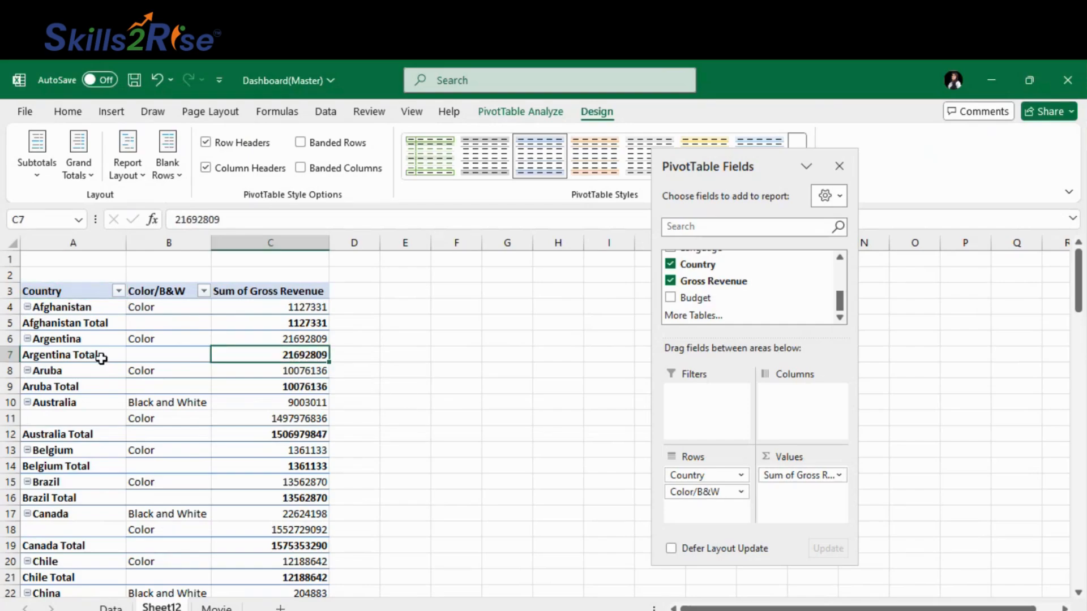
# Turn off all subtotals in the PivotTable, starting from the Argentina Total label.
pyautogui.click(67, 358)
pyautogui.click(37, 165)
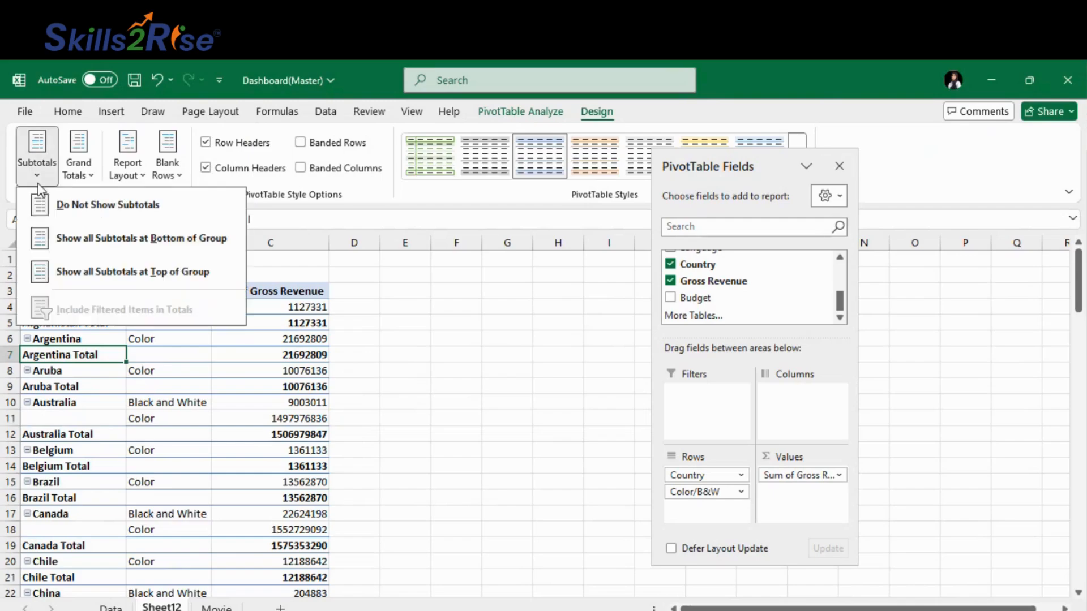
pyautogui.click(118, 211)
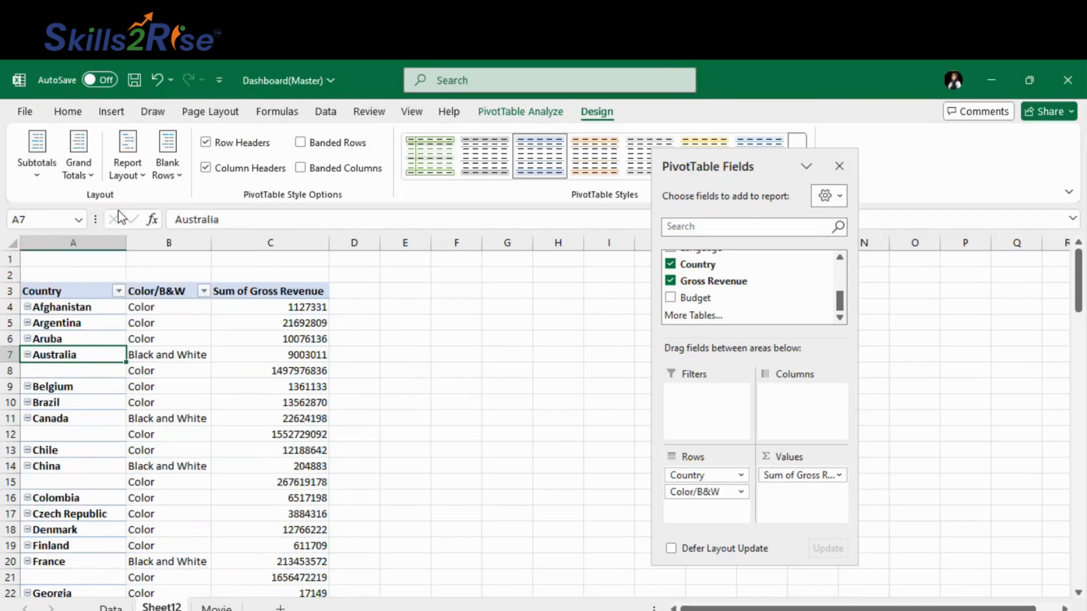
# Set the PivotTable's report layout to repeat all item labels.
pyautogui.click(383, 451)
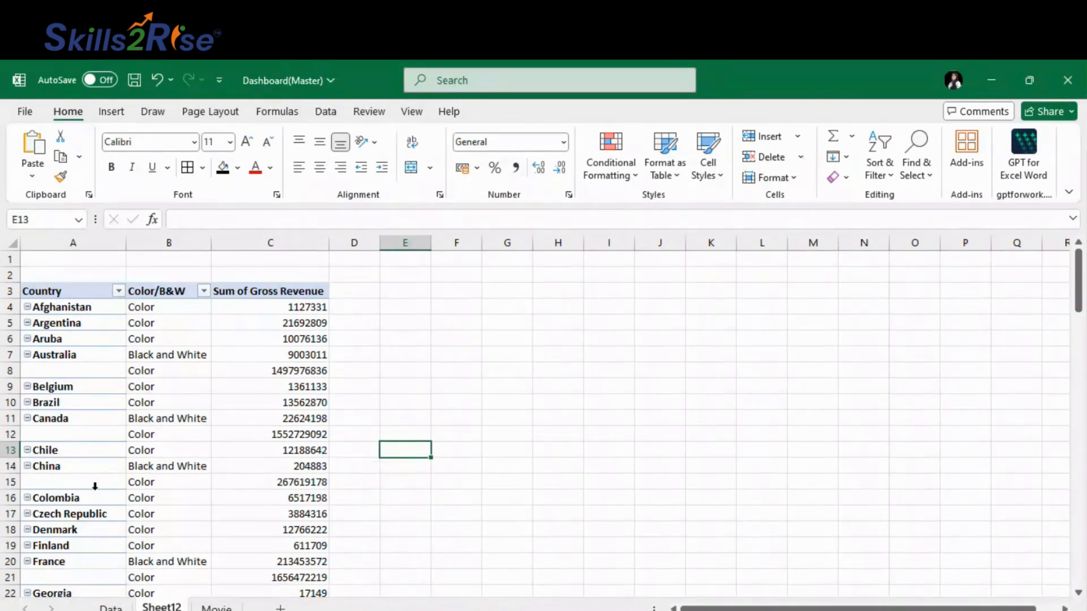
pyautogui.scroll(-15, 95, 486)
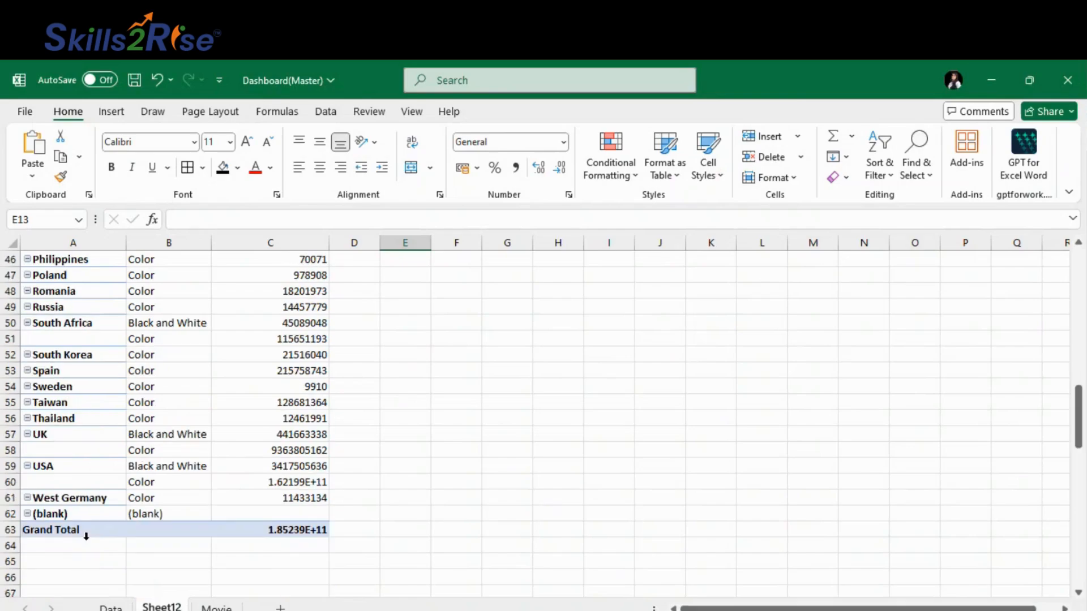
pyautogui.scroll(9, 63, 456)
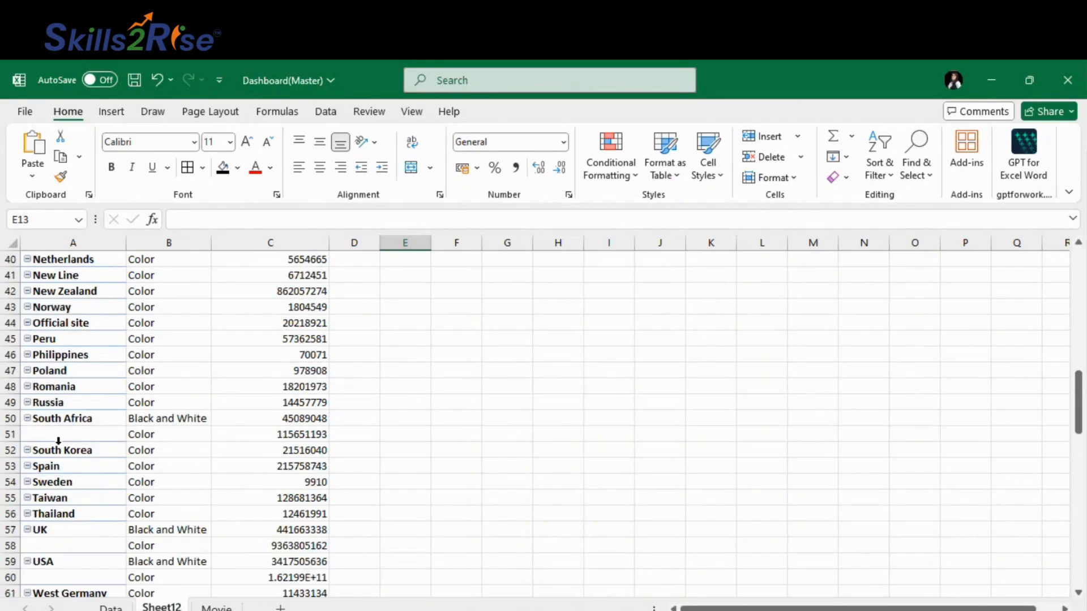
pyautogui.scroll(6, 64, 437)
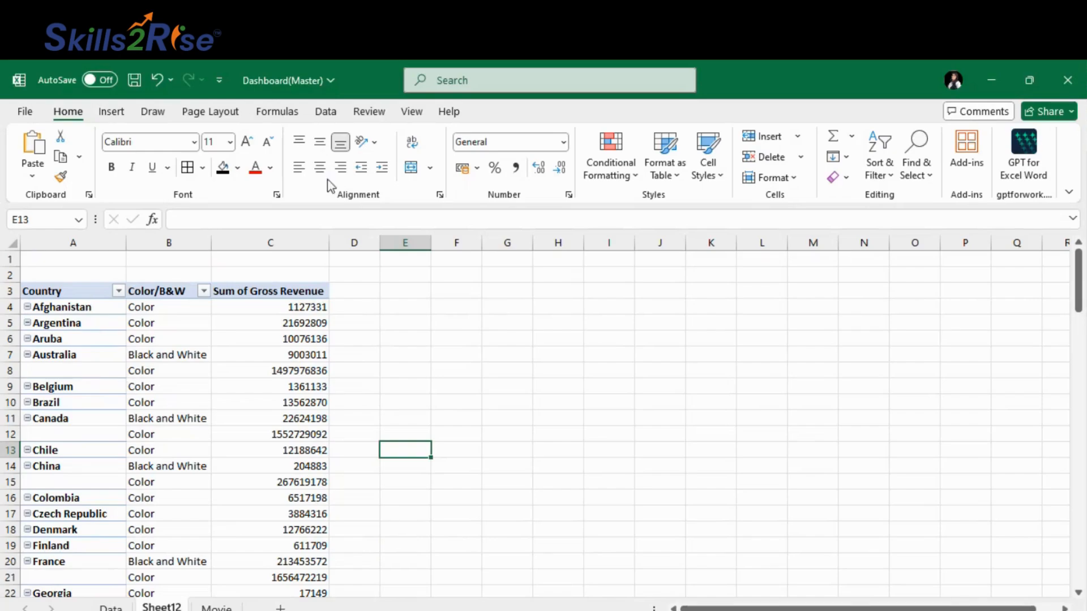
pyautogui.click(175, 353)
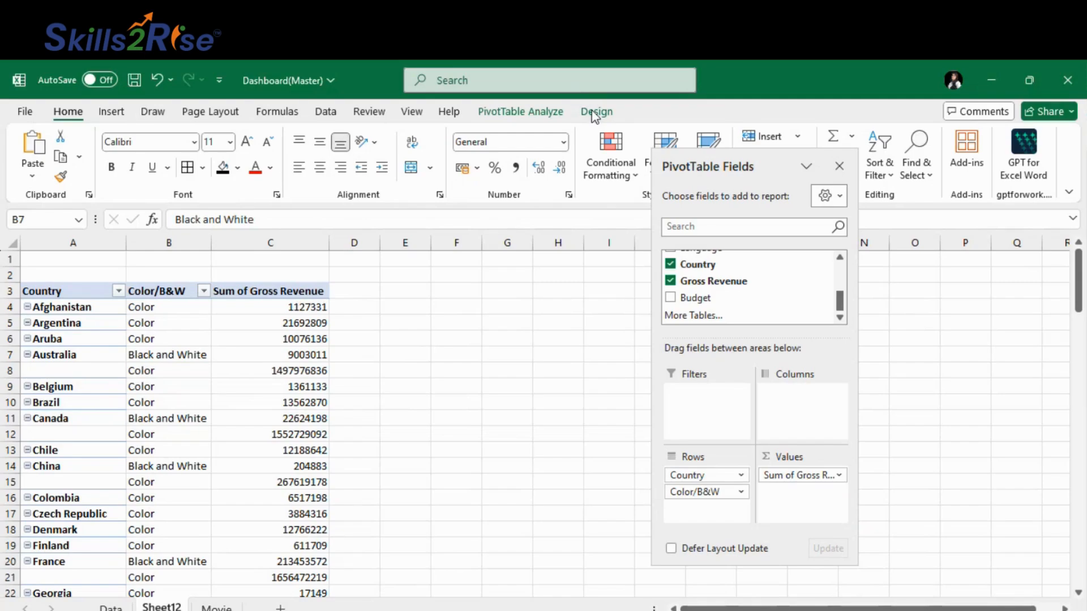
pyautogui.click(595, 112)
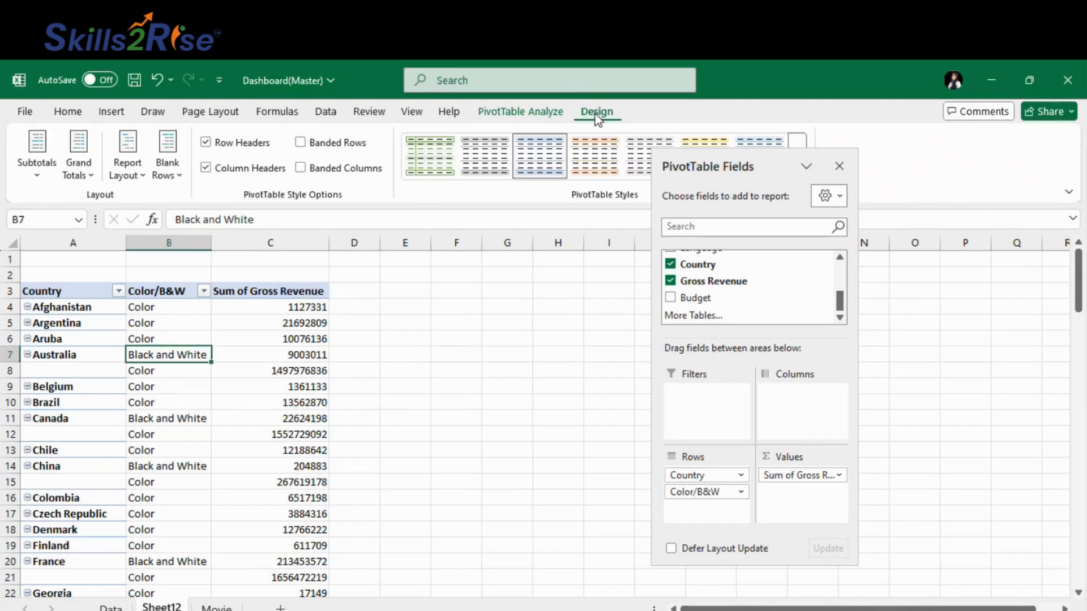
pyautogui.click(145, 181)
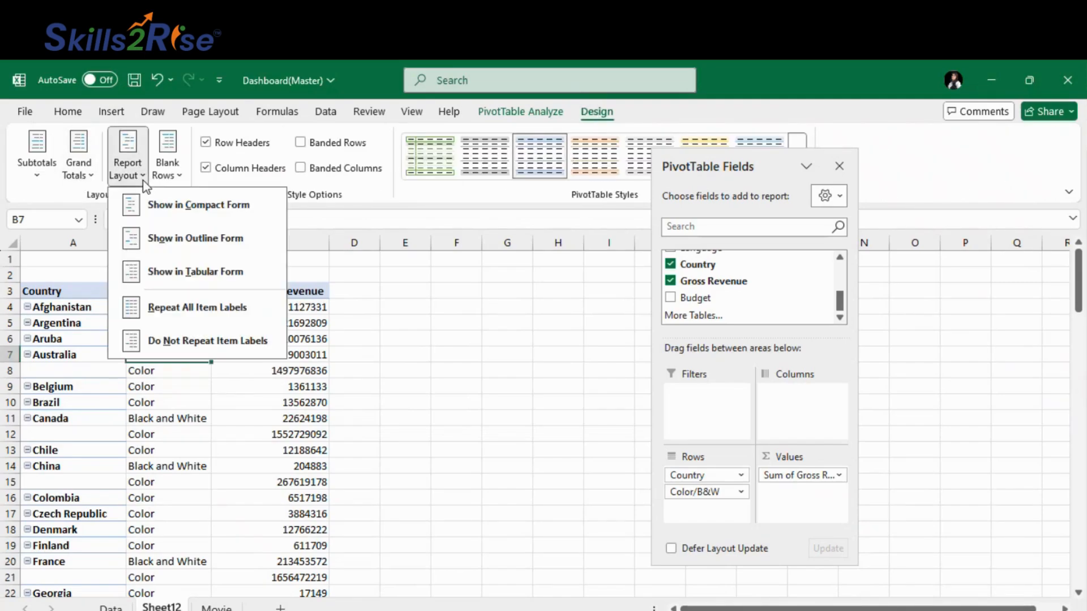
pyautogui.click(201, 320)
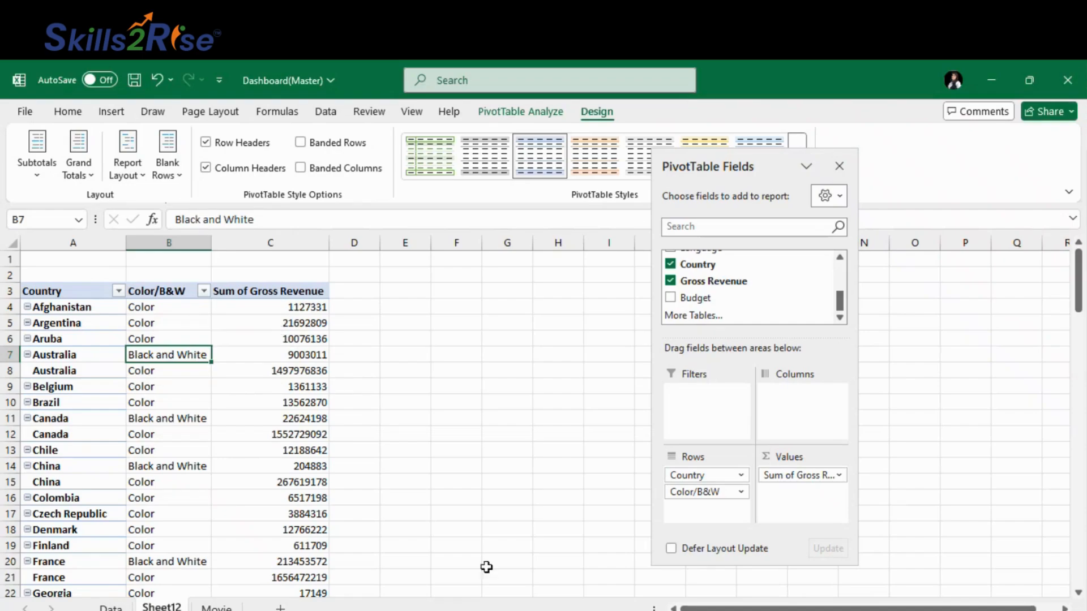
# Examine the repeated country labels and their Color/B&W entries from the first row down to the Grand Total.
pyautogui.click(411, 497)
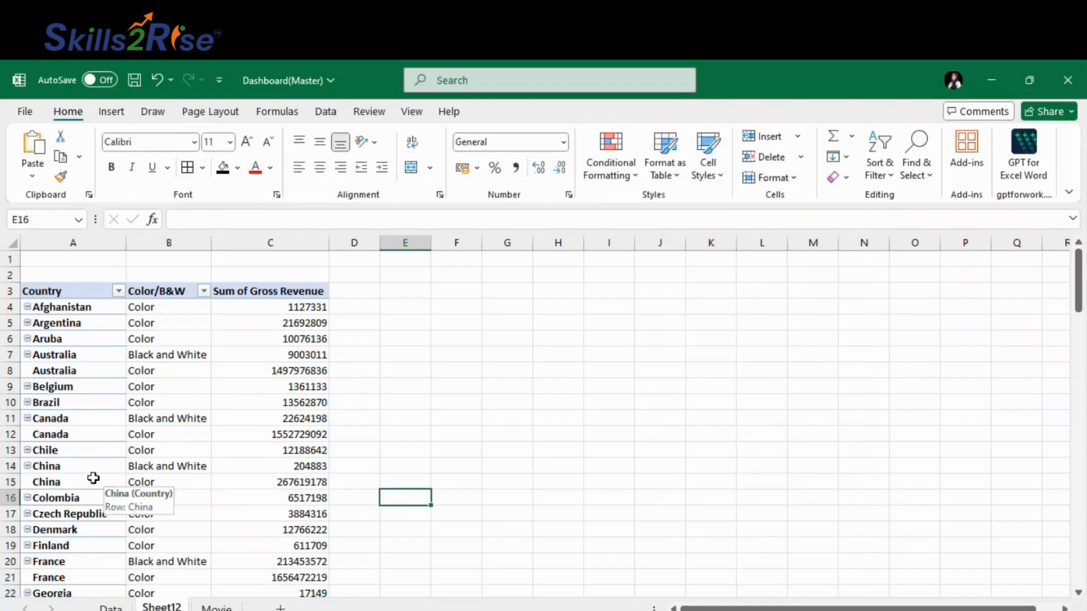
pyautogui.scroll(-8, 240, 444)
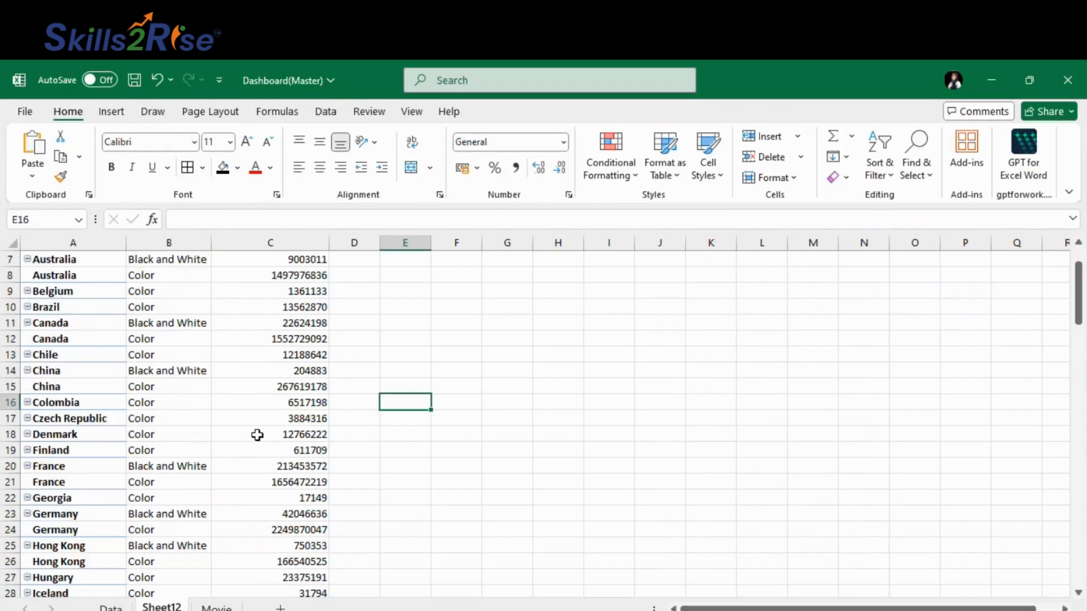
pyautogui.scroll(-2, 237, 448)
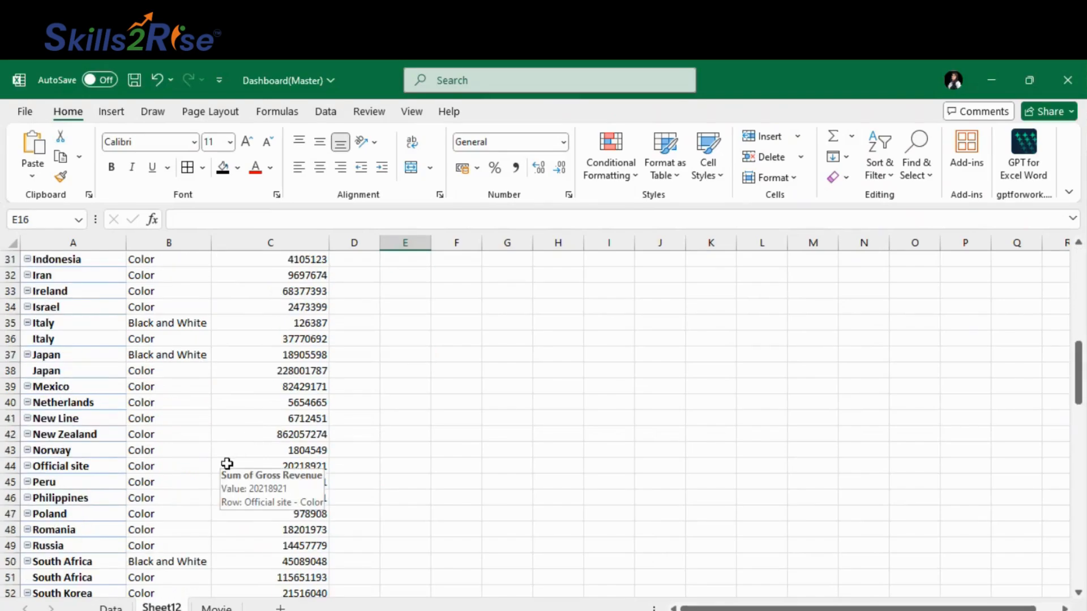
pyautogui.scroll(-2, 227, 463)
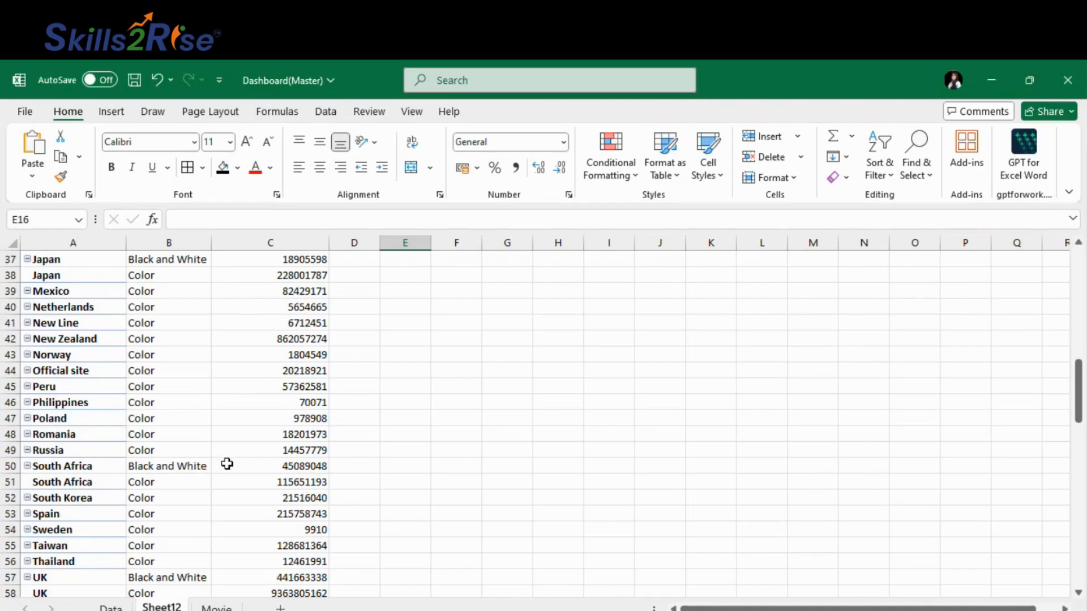
pyautogui.scroll(-3, 229, 437)
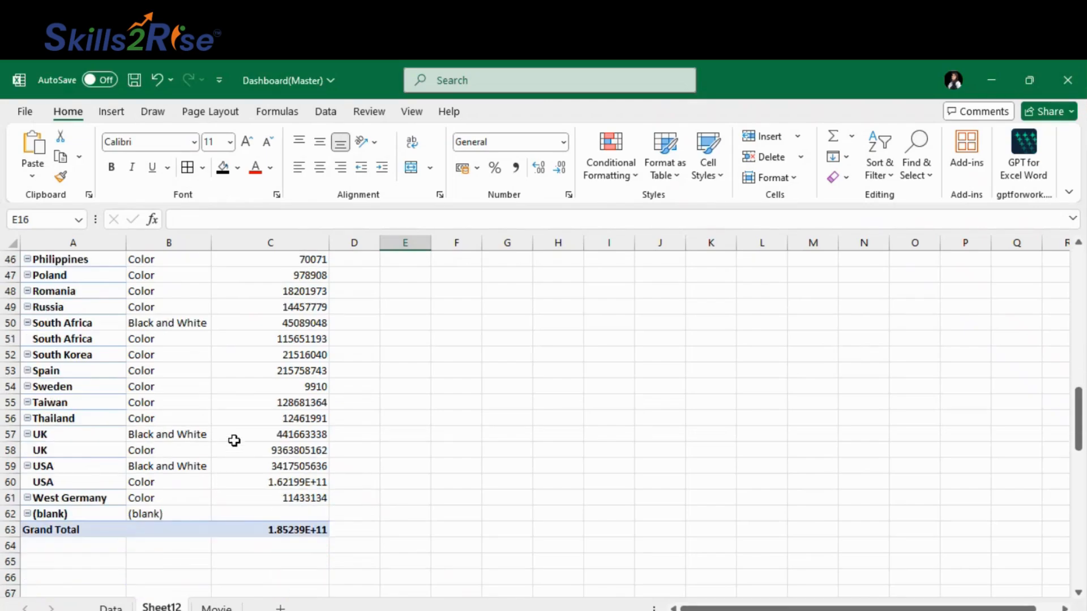
pyautogui.scroll(13, 233, 444)
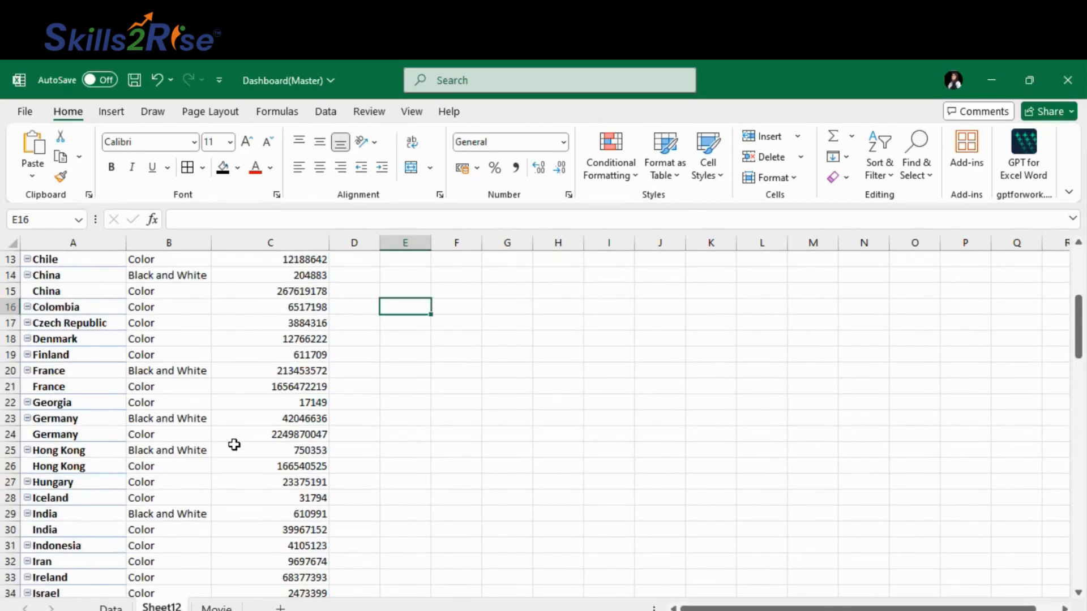
pyautogui.scroll(3, 234, 444)
pyautogui.click(456, 418)
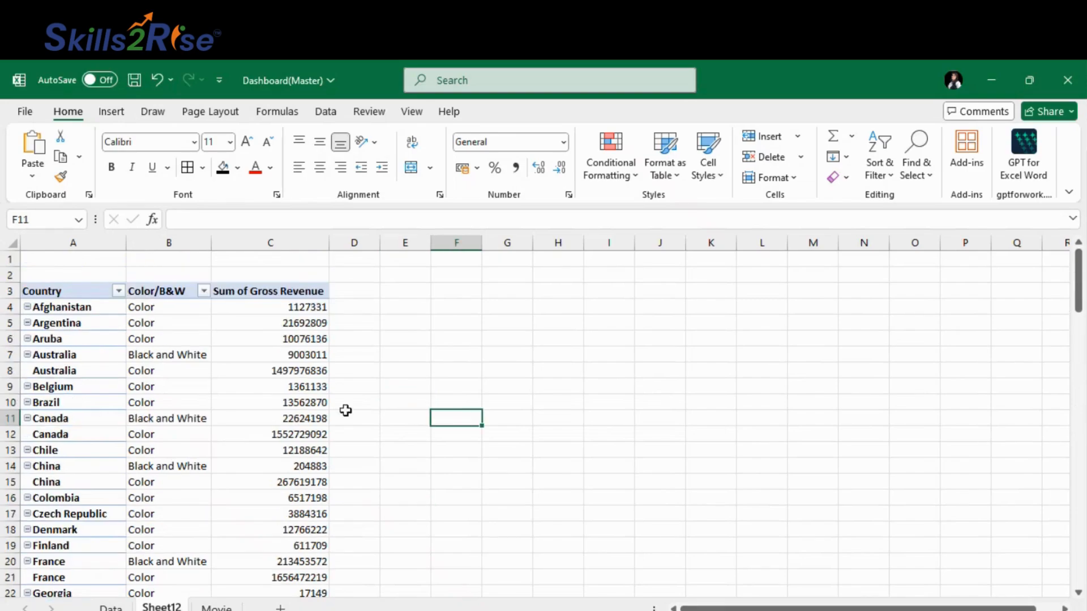
pyautogui.click(264, 399)
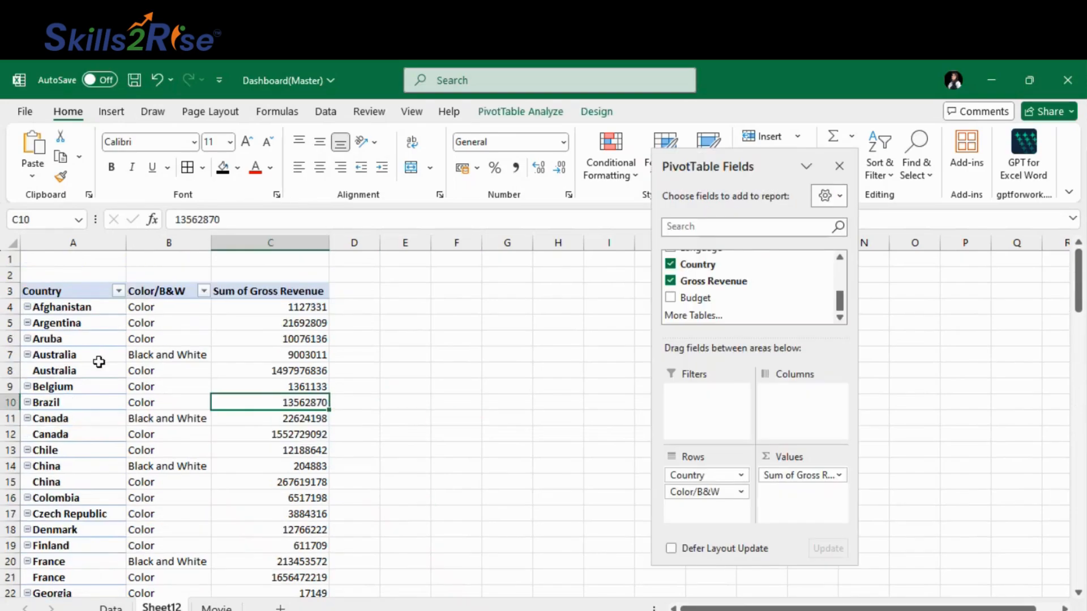
pyautogui.click(145, 346)
pyautogui.click(399, 367)
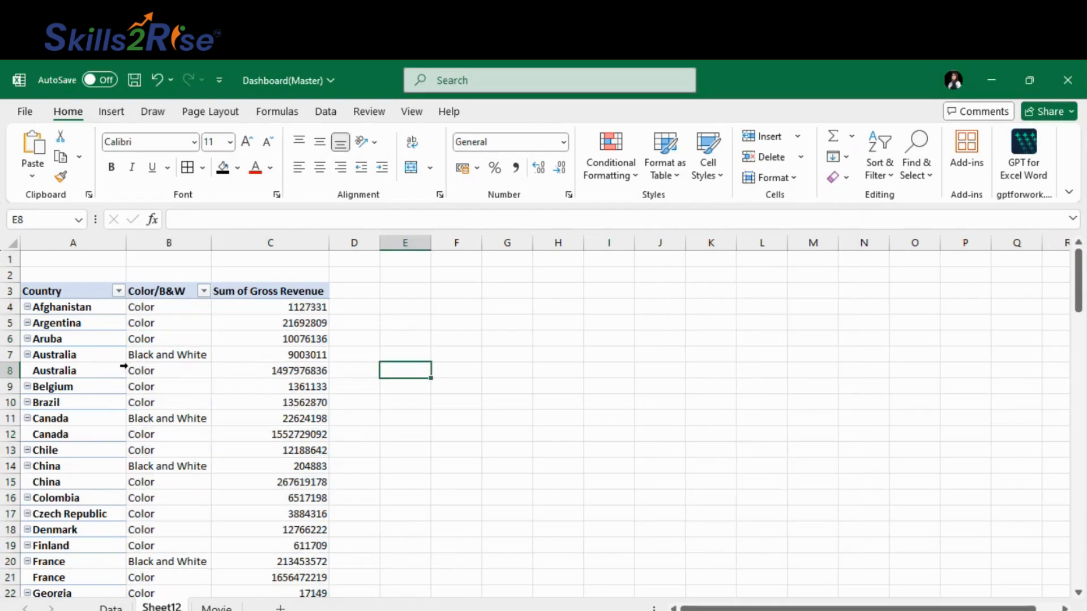
pyautogui.click(125, 366)
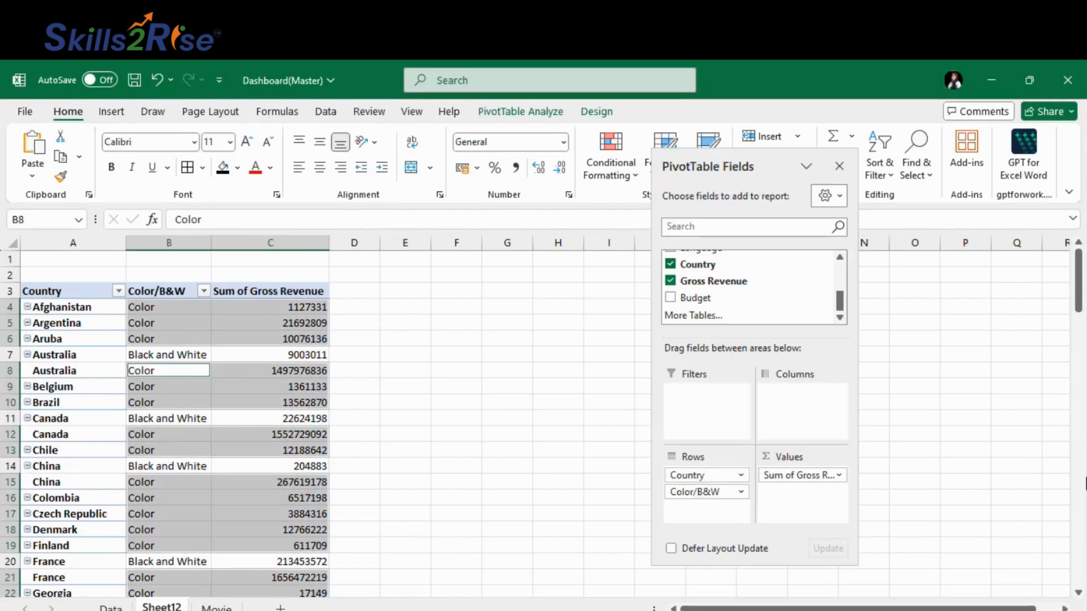
# Clear the PivotTable by removing Color/B&W and Country from Rows and Sum of Gross Revenue from Values.
pyautogui.moveTo(693, 492); pyautogui.dragTo(561, 467)
pyautogui.moveTo(703, 475); pyautogui.dragTo(584, 439)
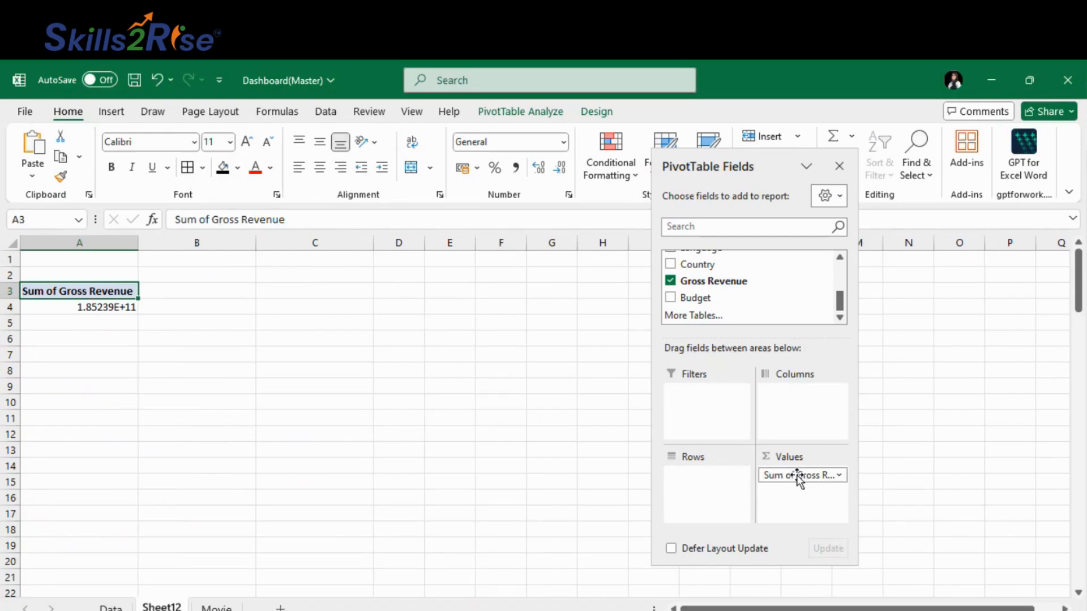
pyautogui.moveTo(800, 475); pyautogui.dragTo(566, 427)
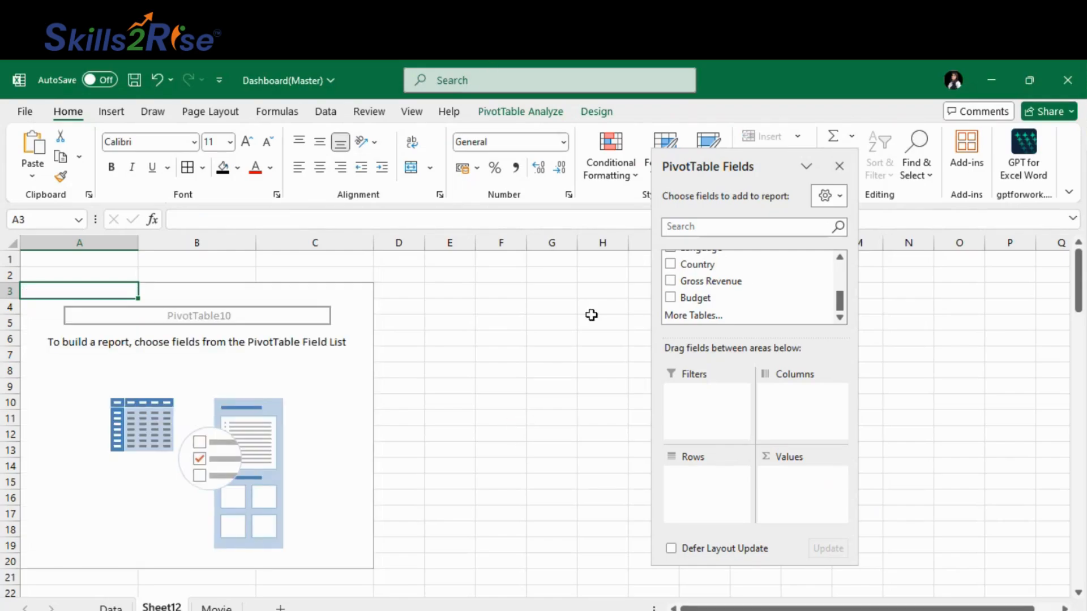
# Add Gross Revenue to the Rows area, and Budget followed by Gross Revenue to the Values area.
pyautogui.scroll(1, 724, 304)
pyautogui.scroll(-1, 736, 302)
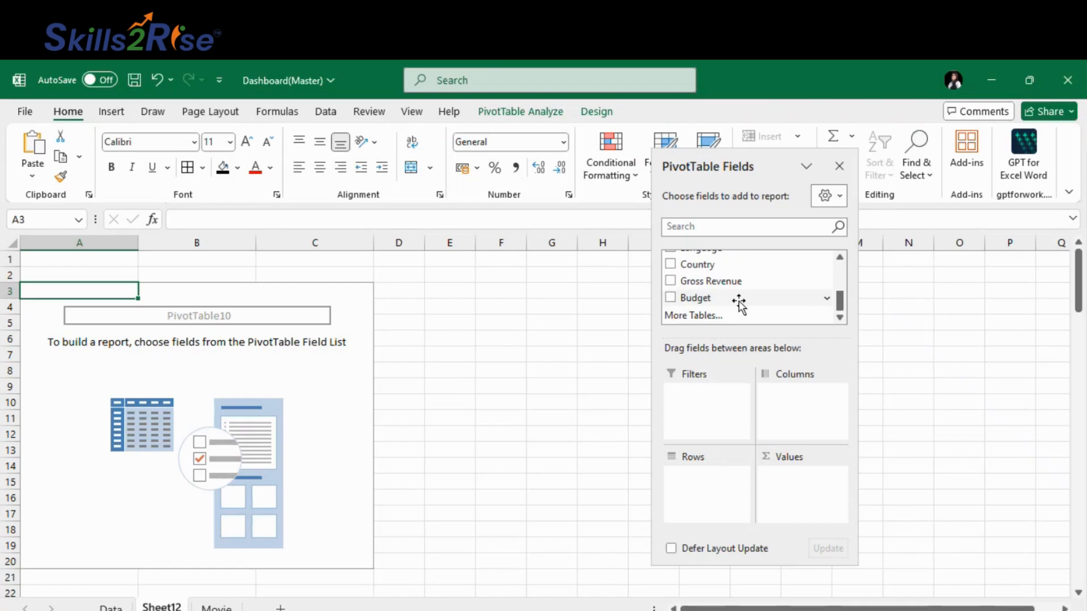
pyautogui.moveTo(713, 281); pyautogui.dragTo(709, 482)
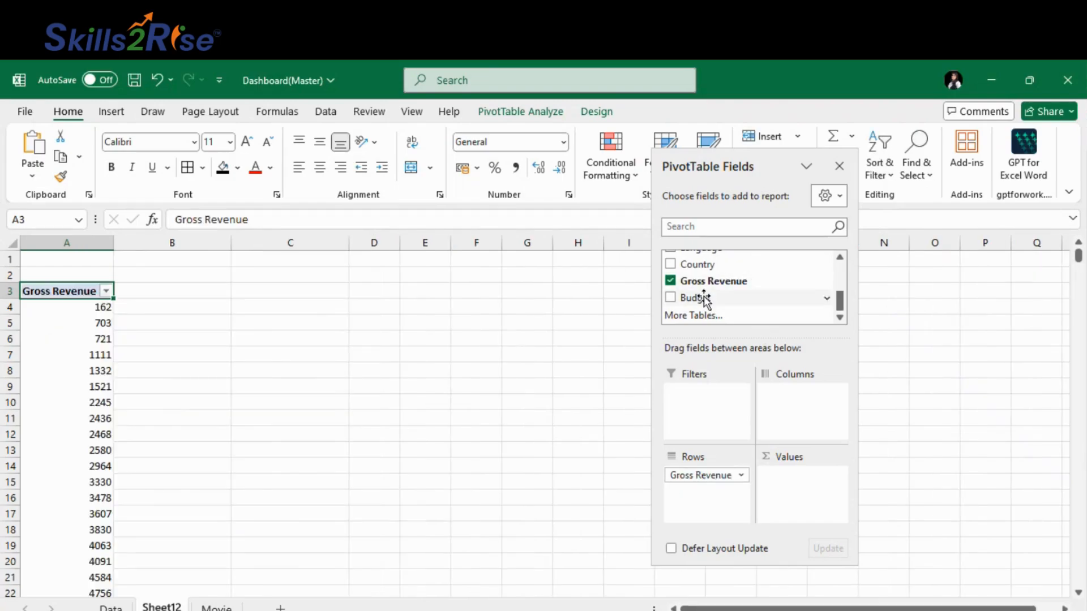
pyautogui.moveTo(704, 297); pyautogui.dragTo(786, 483)
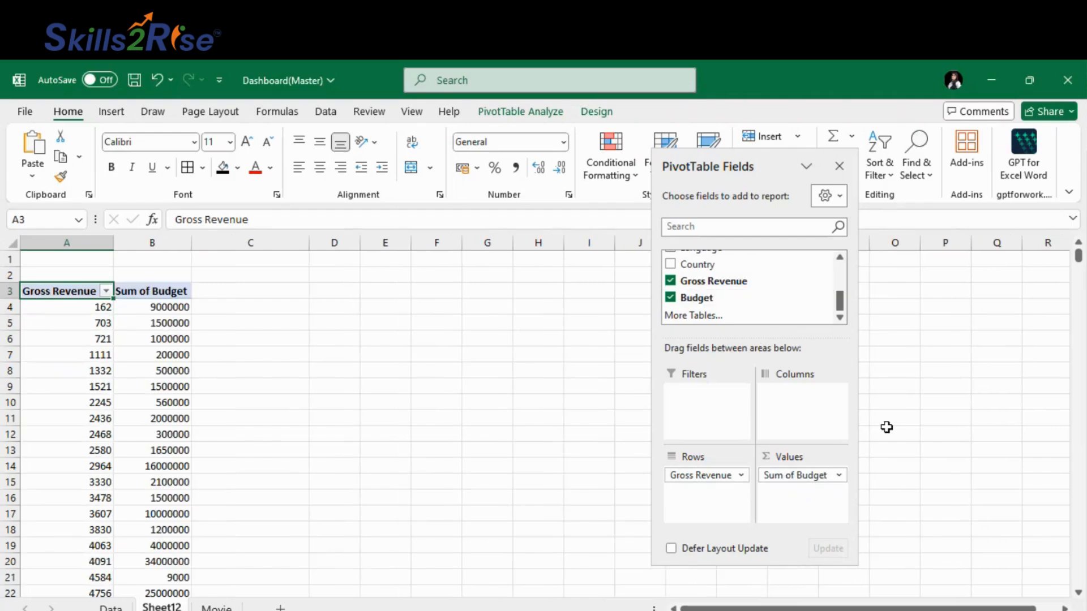
pyautogui.moveTo(737, 283); pyautogui.dragTo(802, 499)
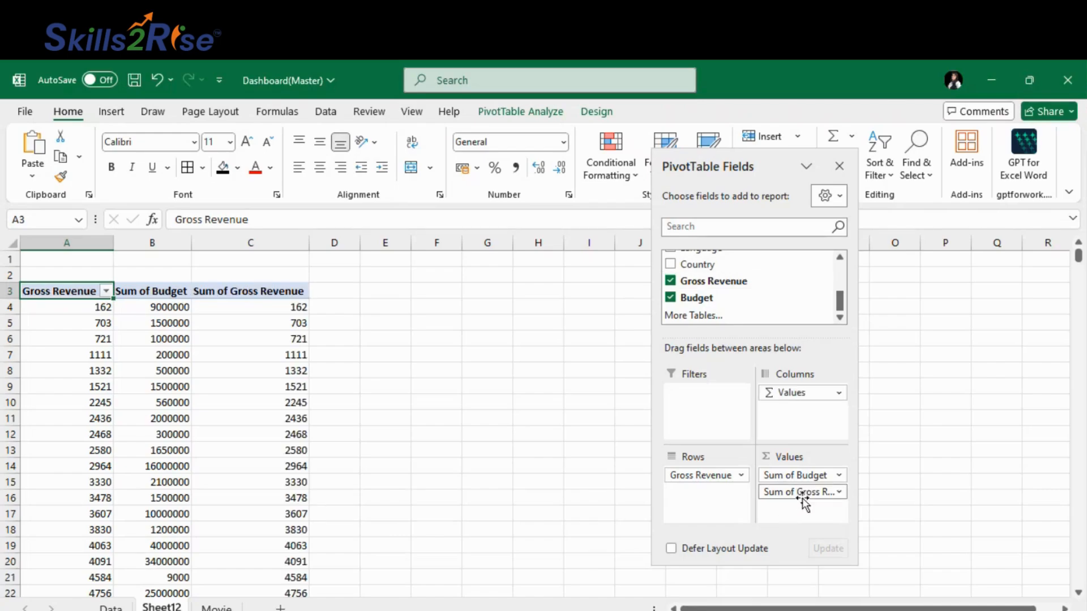
# Check the value field settings of Sum of Gross Revenue and select its values in C4:C16.
pyautogui.click(839, 493)
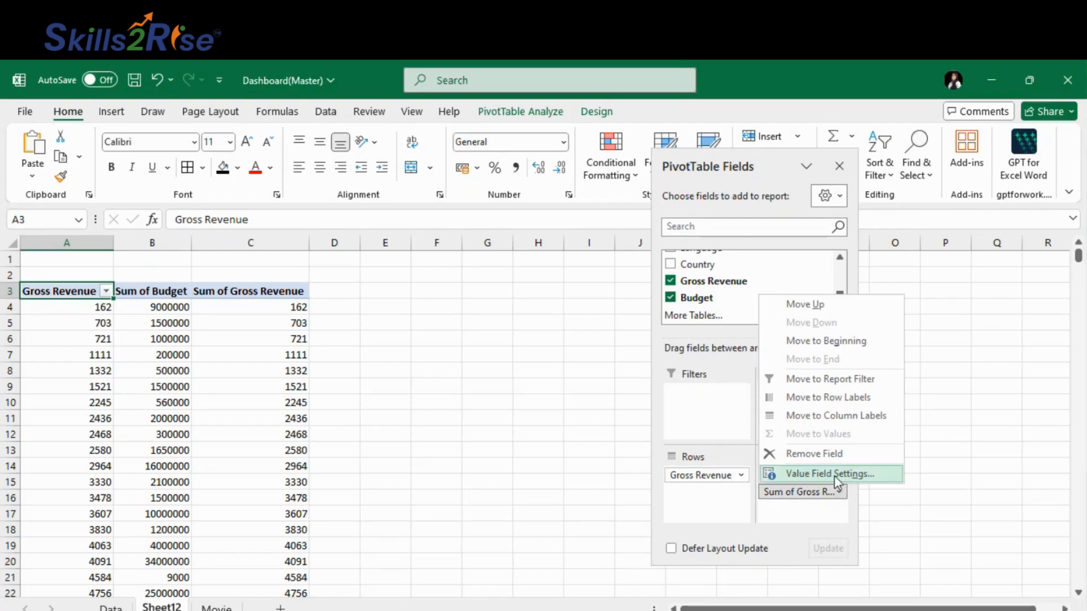
pyautogui.click(835, 477)
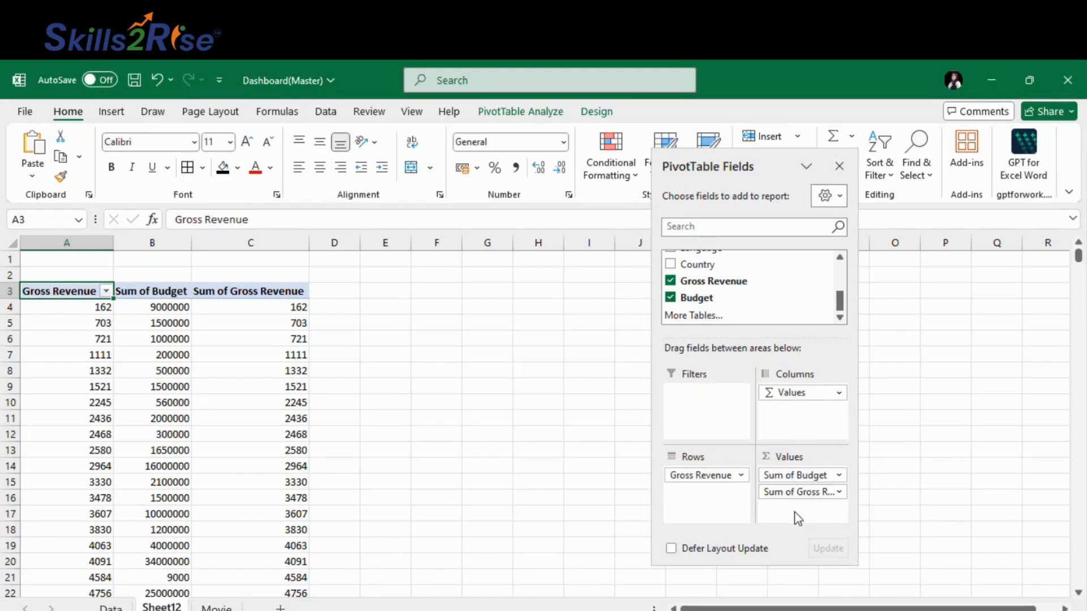
pyautogui.click(290, 310)
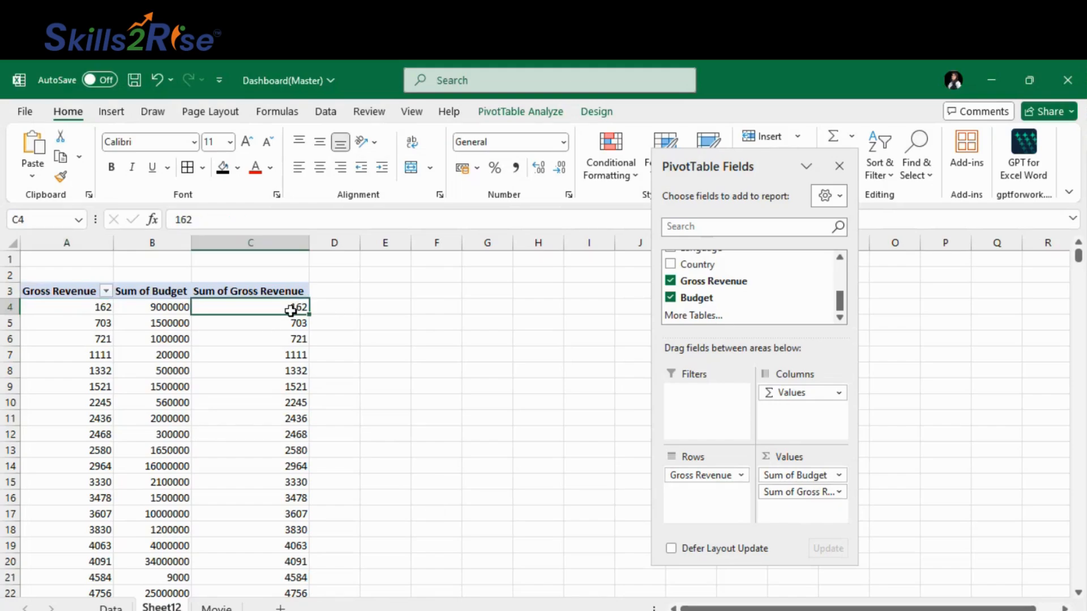
pyautogui.click(291, 365)
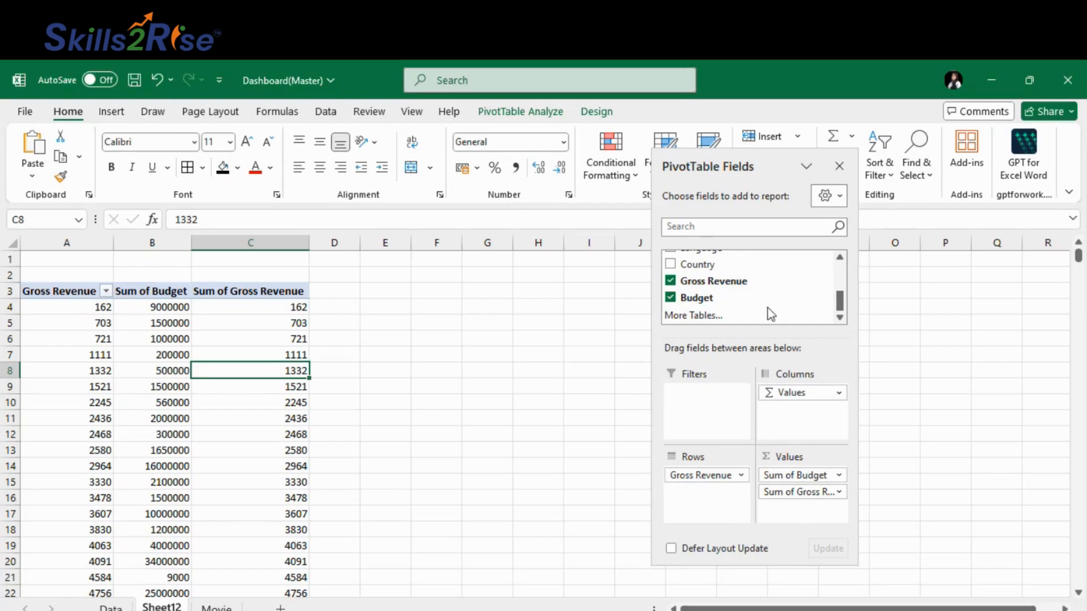
pyautogui.click(267, 448)
pyautogui.click(258, 322)
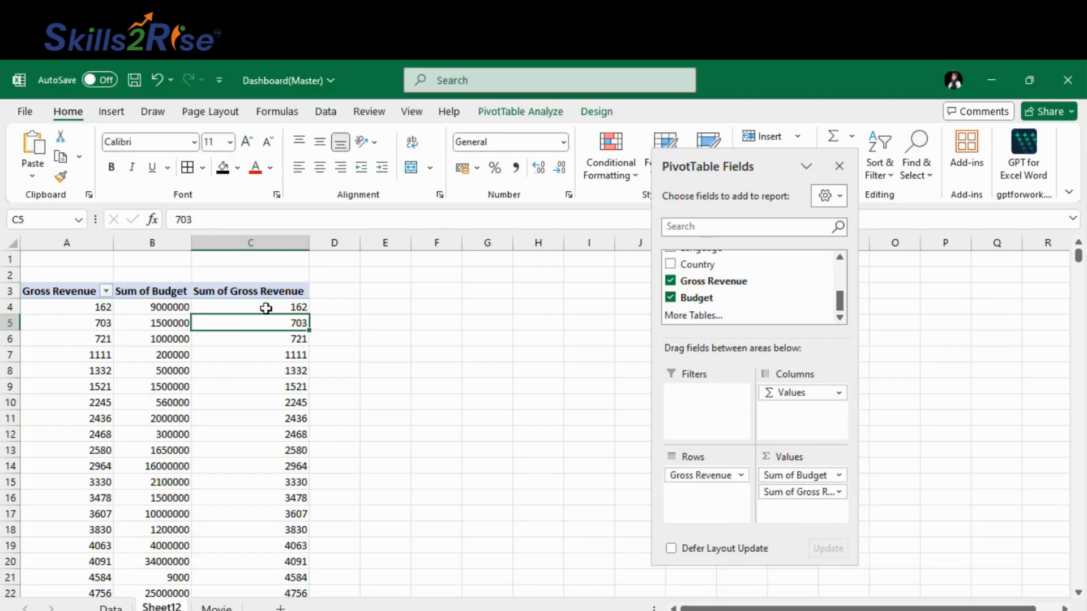
pyautogui.moveTo(266, 308); pyautogui.dragTo(276, 497)
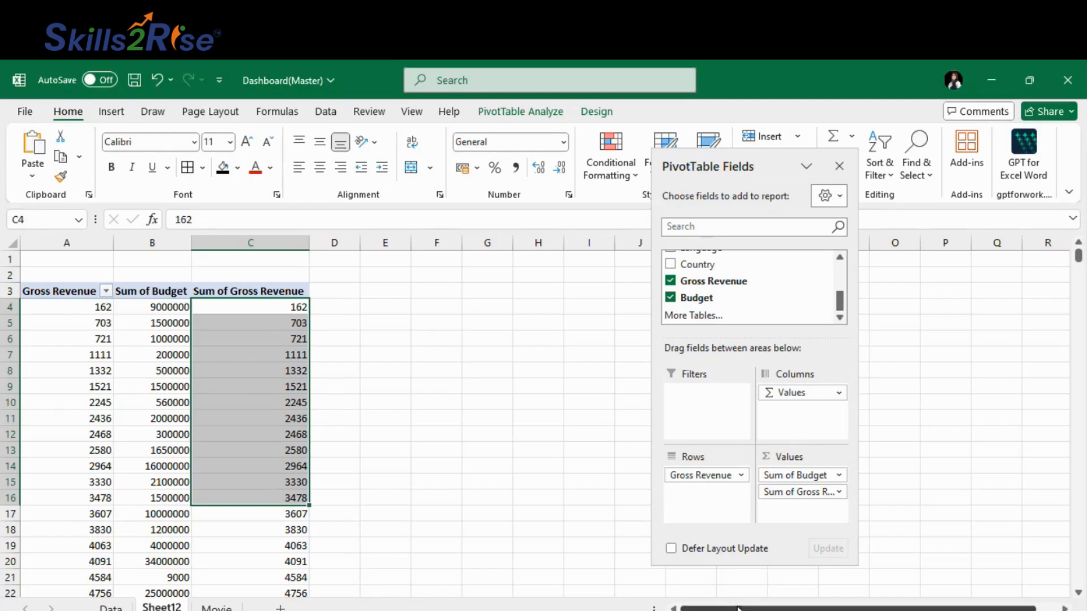
# Replace Gross Revenue with Country in the Rows area and look over the country rows.
pyautogui.moveTo(740, 471); pyautogui.dragTo(546, 366)
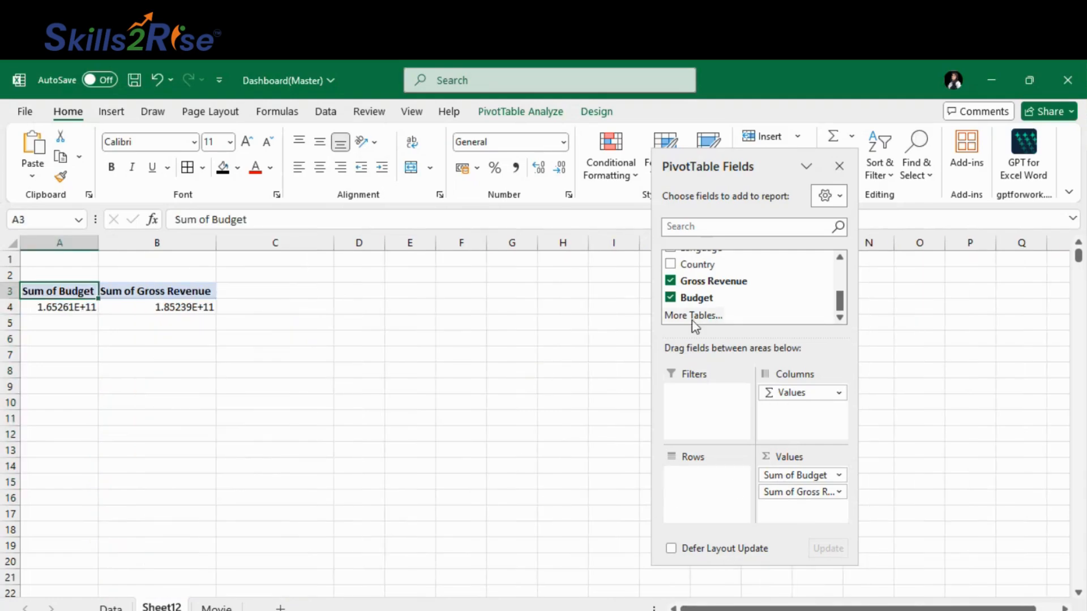
pyautogui.scroll(5, 702, 306)
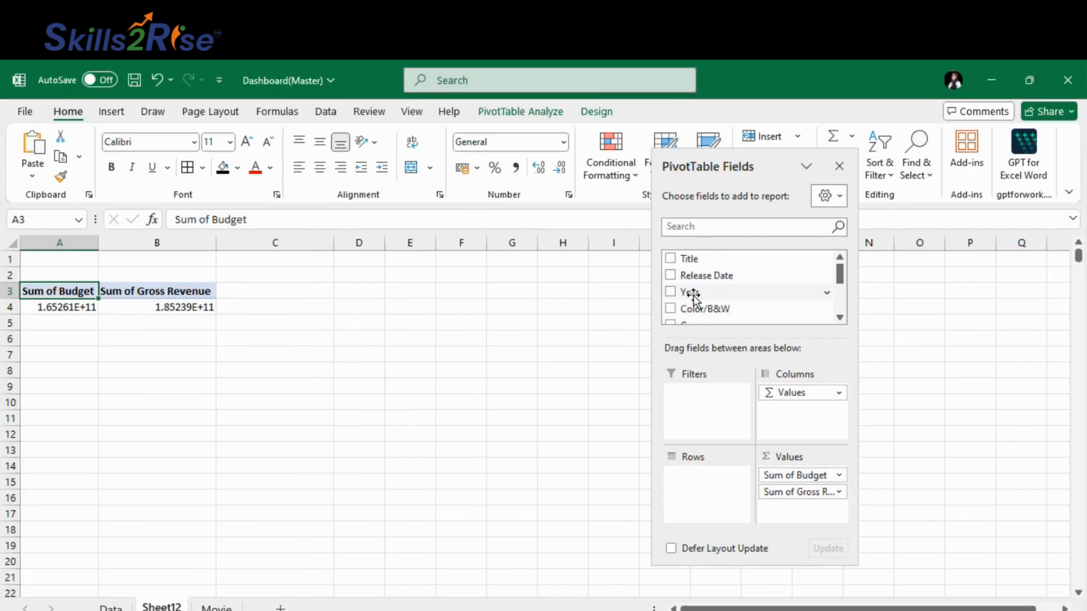
pyautogui.scroll(-1, 710, 293)
pyautogui.scroll(-2, 731, 300)
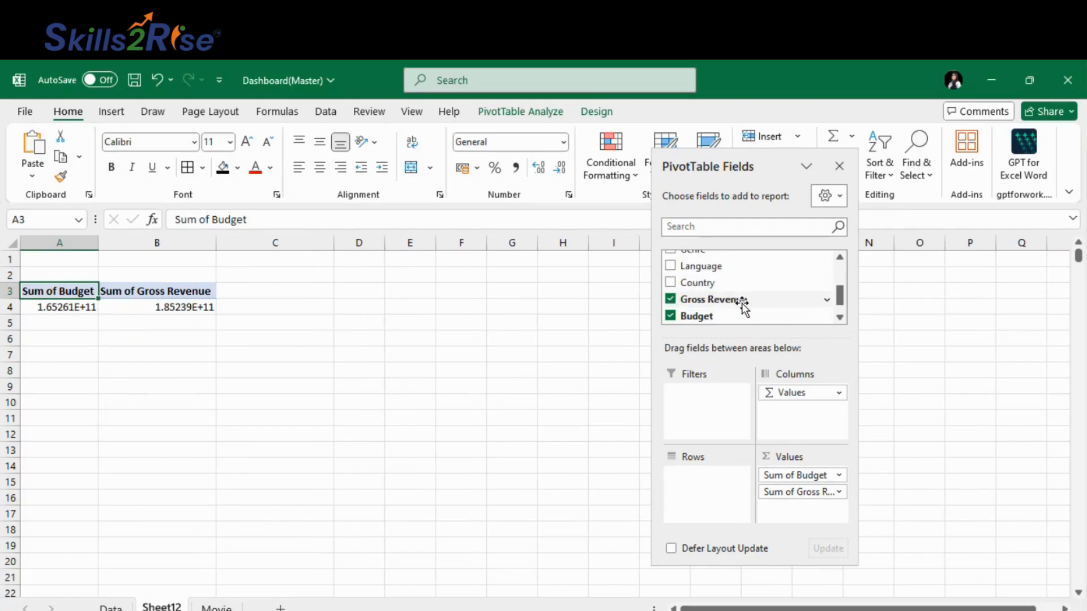
pyautogui.moveTo(707, 271); pyautogui.dragTo(688, 474)
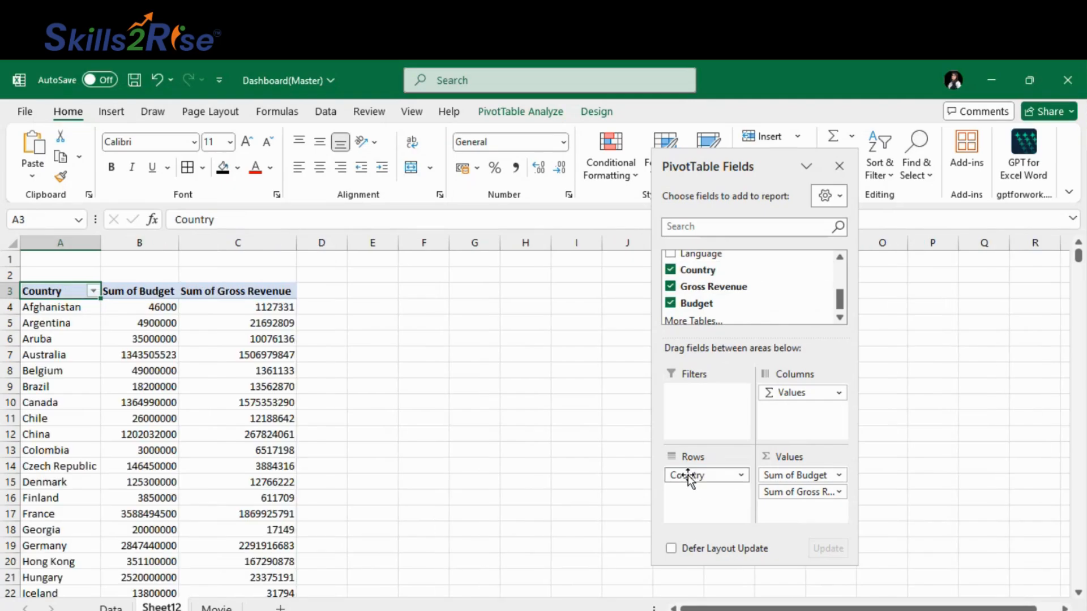
pyautogui.click(372, 434)
pyautogui.scroll(-6, 253, 485)
pyautogui.scroll(6, 253, 480)
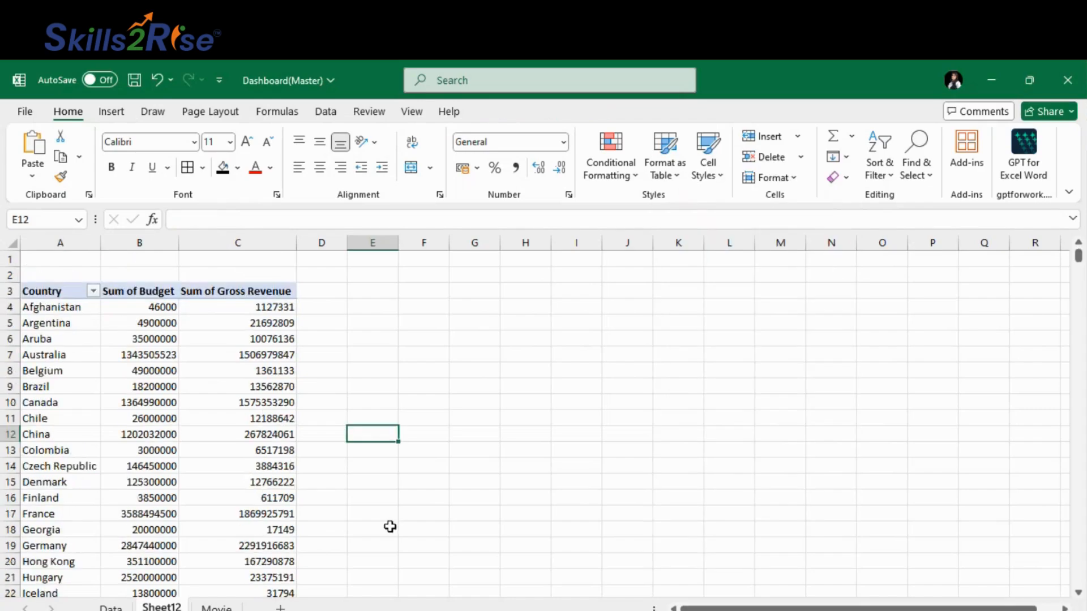
pyautogui.click(238, 356)
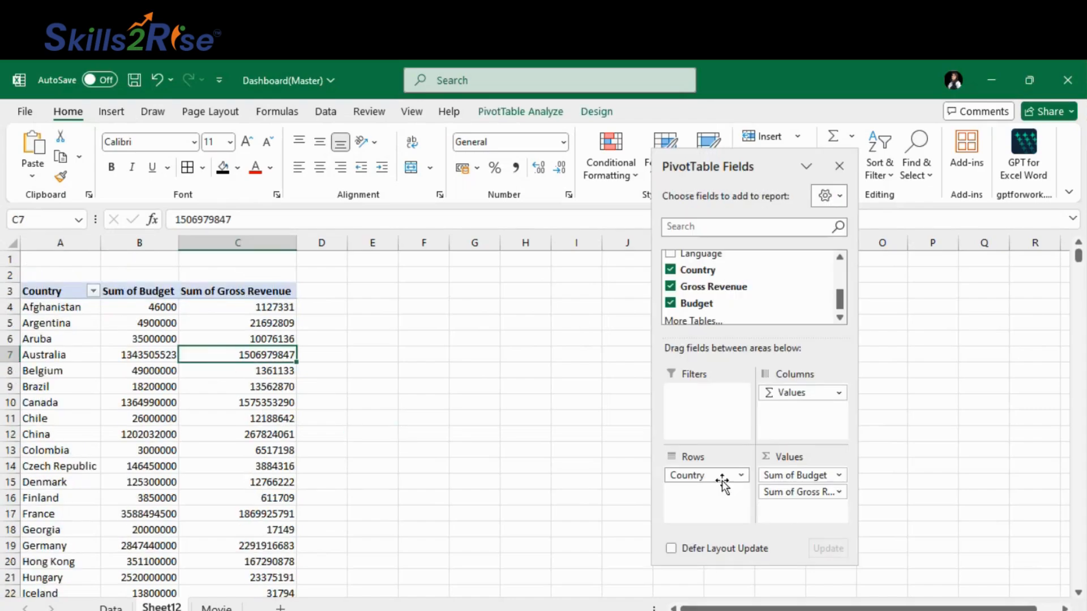
pyautogui.click(224, 326)
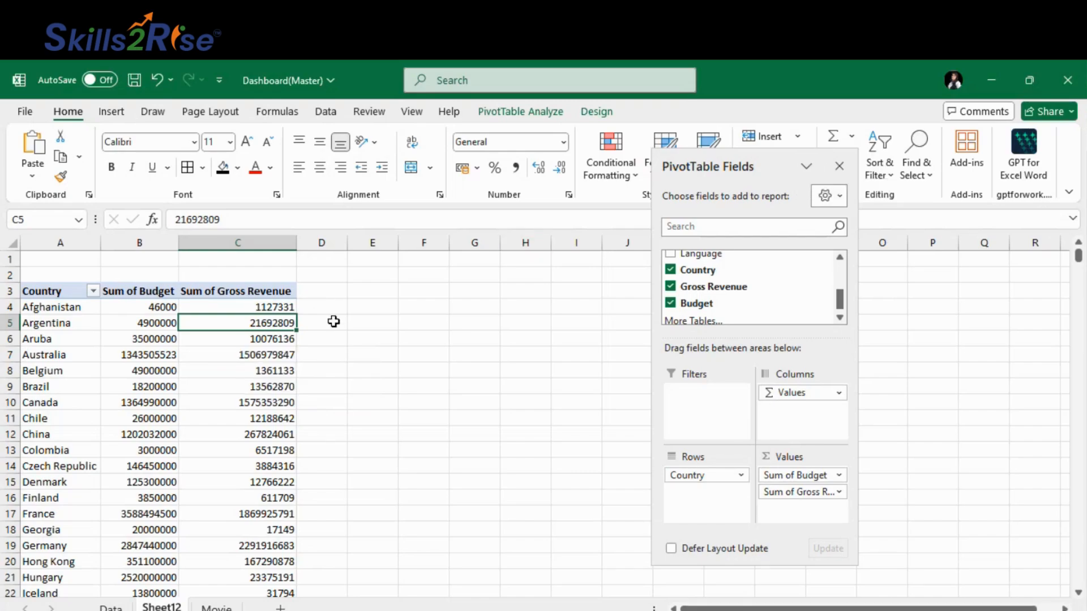
pyautogui.click(255, 307)
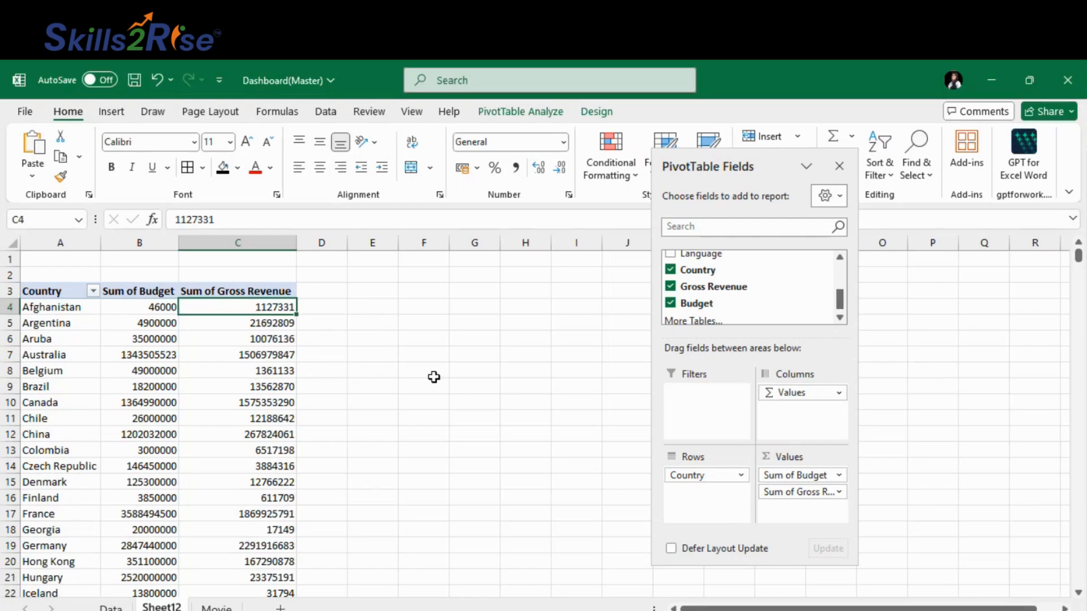
pyautogui.moveTo(285, 308); pyautogui.dragTo(295, 404)
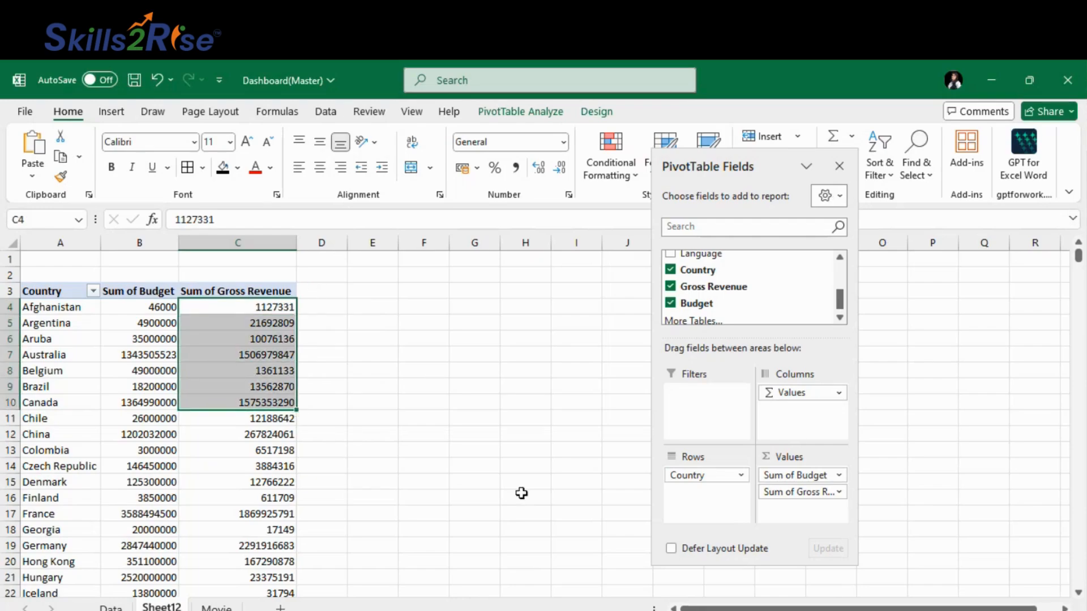
pyautogui.click(460, 483)
pyautogui.click(261, 375)
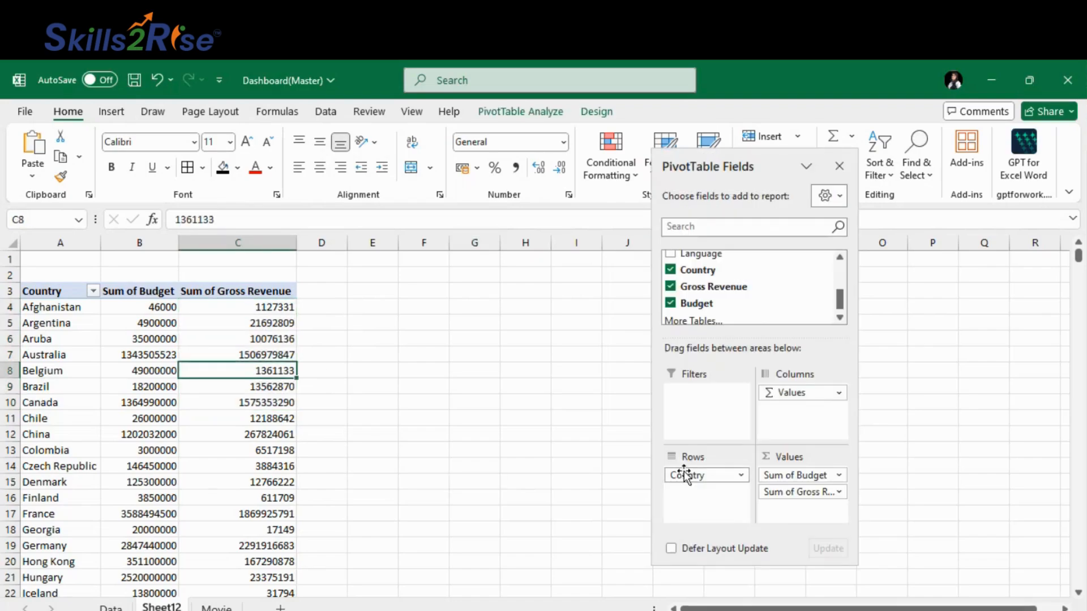
# Replace Country with Genre in the PivotTable's Rows area.
pyautogui.moveTo(687, 475); pyautogui.dragTo(555, 292)
pyautogui.scroll(3, 715, 281)
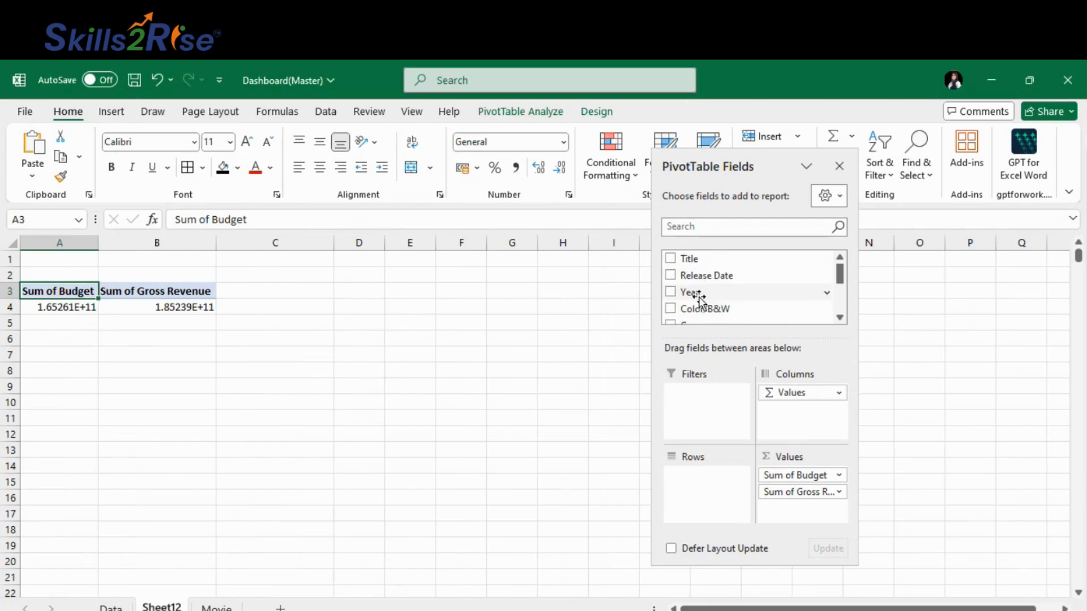
pyautogui.scroll(-3, 735, 293)
pyautogui.scroll(1, 735, 294)
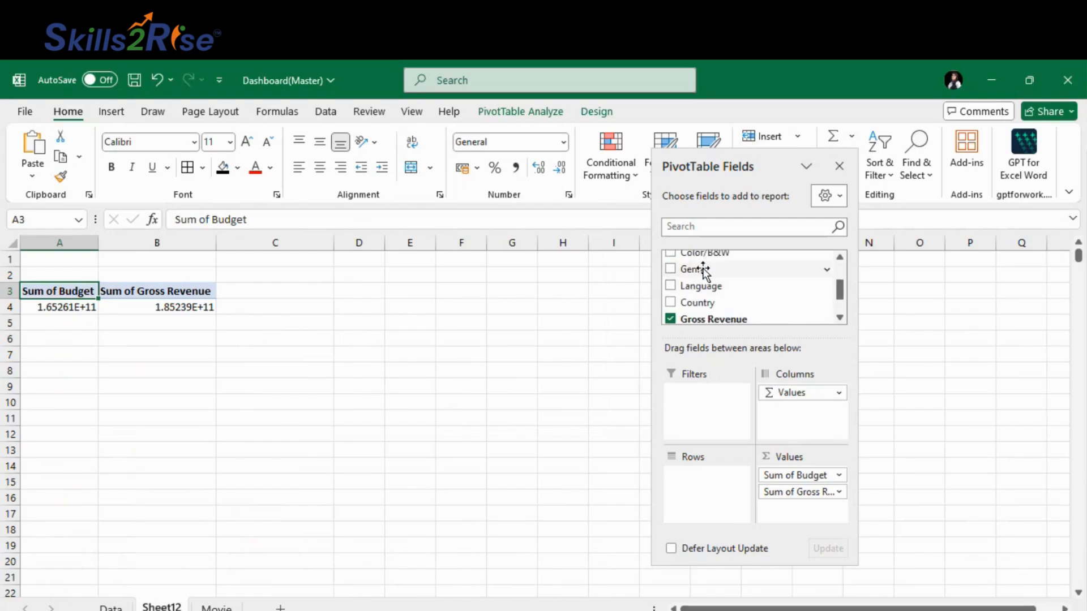
pyautogui.moveTo(699, 270); pyautogui.dragTo(684, 473)
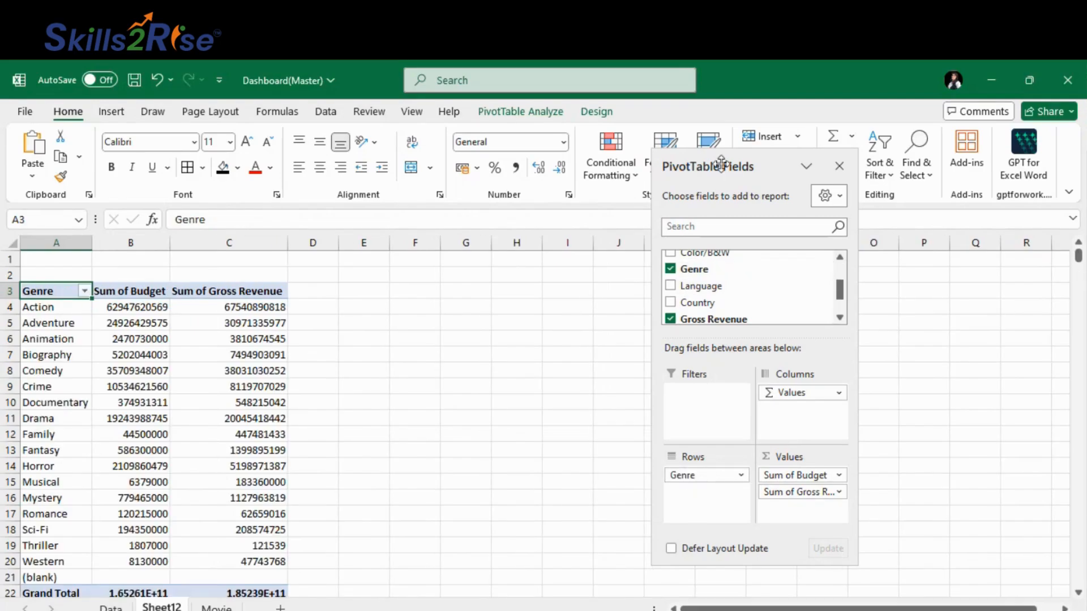
# Apply light blue gradient-fill data bars to the Sum of Gross Revenue values in C4:C20.
pyautogui.moveTo(245, 308); pyautogui.dragTo(228, 562)
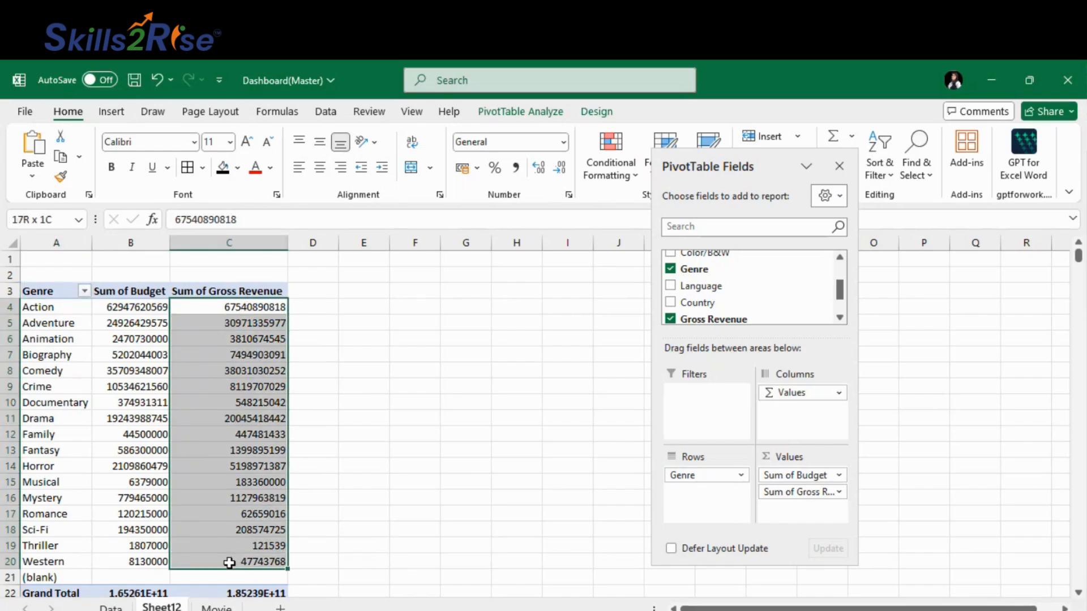
pyautogui.click(632, 176)
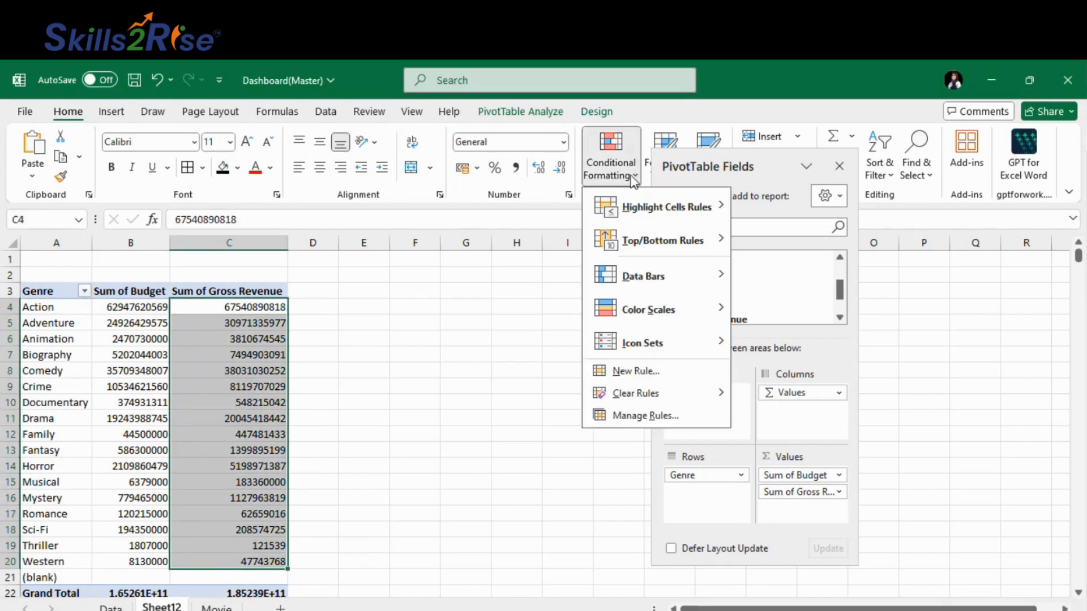
pyautogui.moveTo(655, 284)
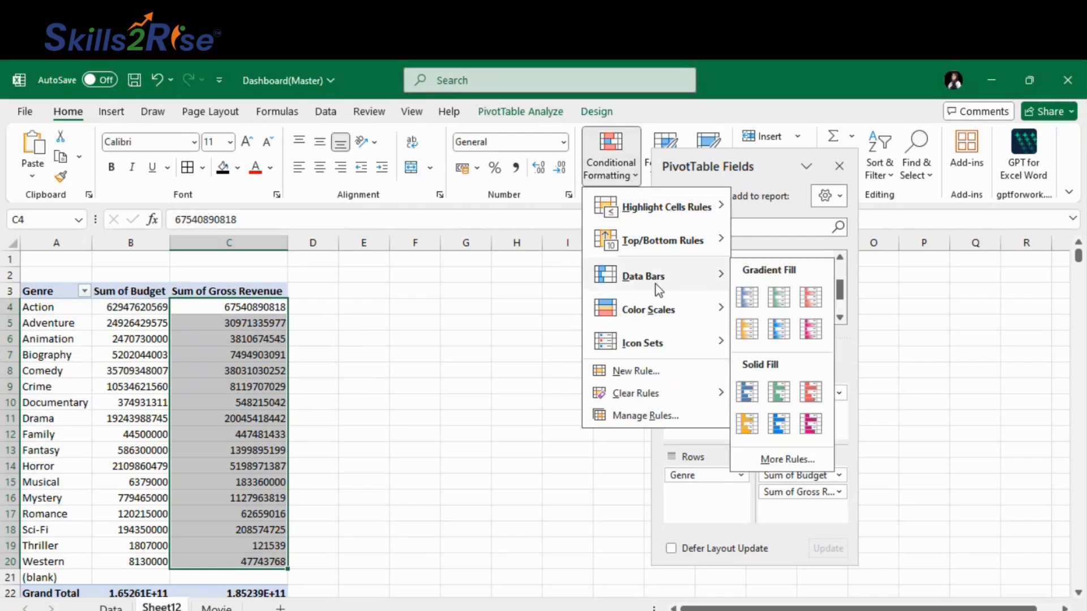
pyautogui.click(777, 335)
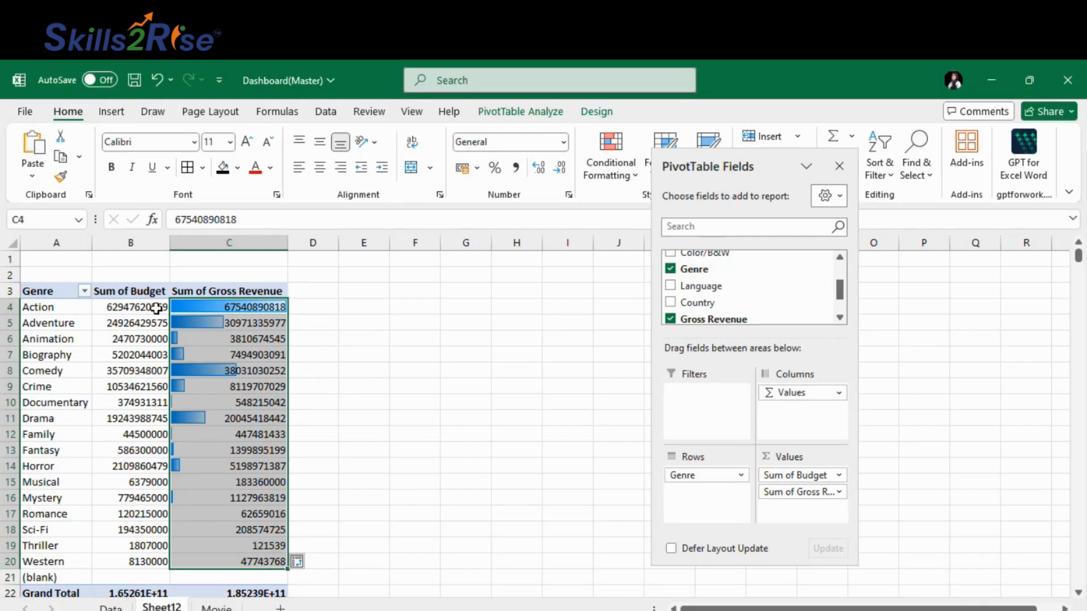
# Apply red solid-fill data bars to the Sum of Budget values in B4:B20 and compare them with the Gross Revenue bars.
pyautogui.moveTo(156, 309); pyautogui.dragTo(148, 558)
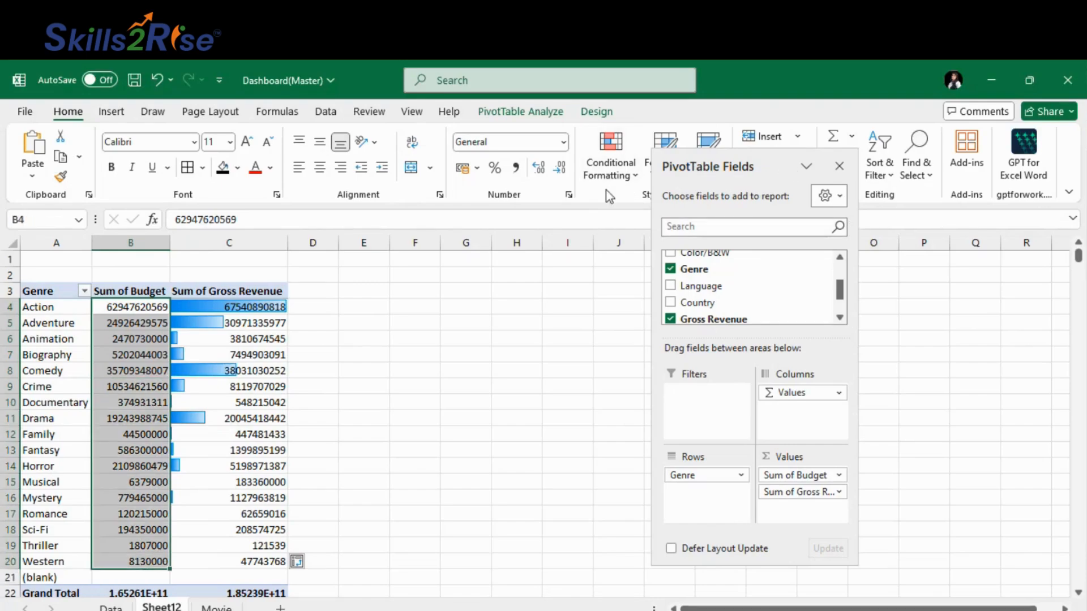
pyautogui.click(635, 180)
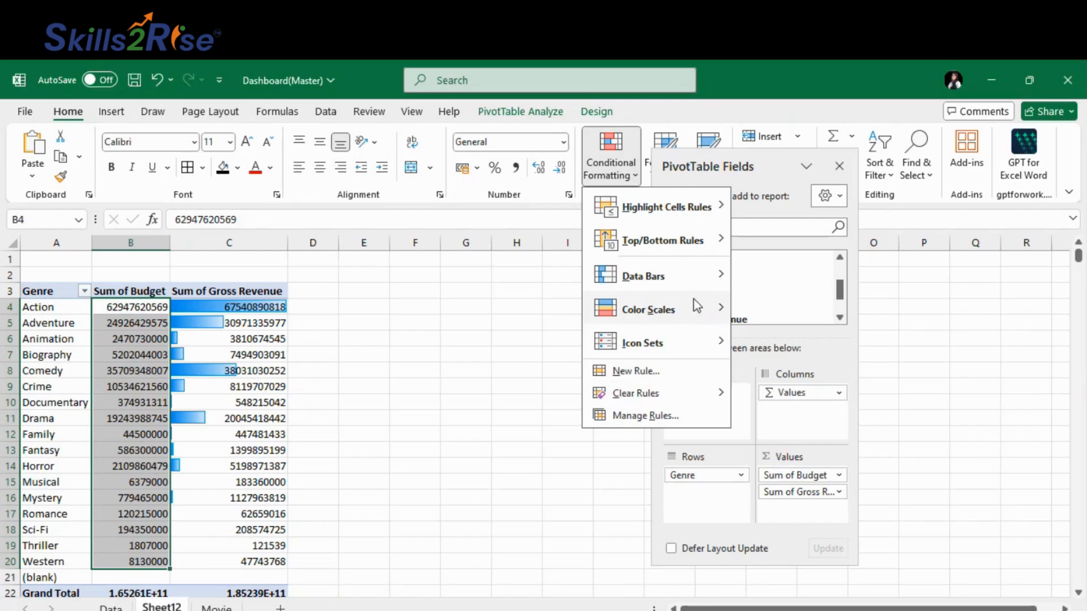
pyautogui.moveTo(731, 290)
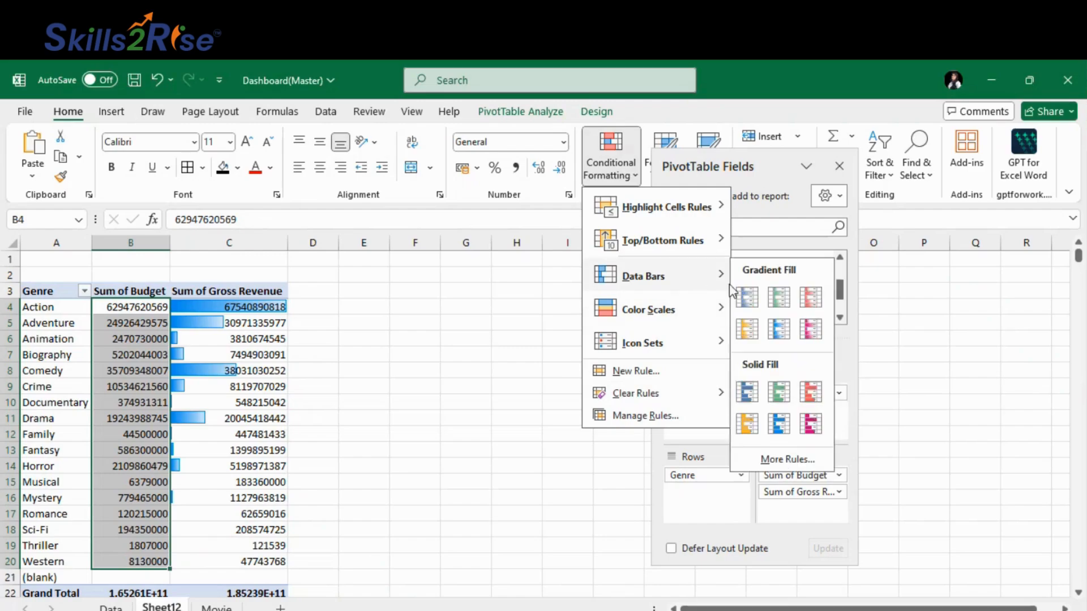
pyautogui.click(813, 396)
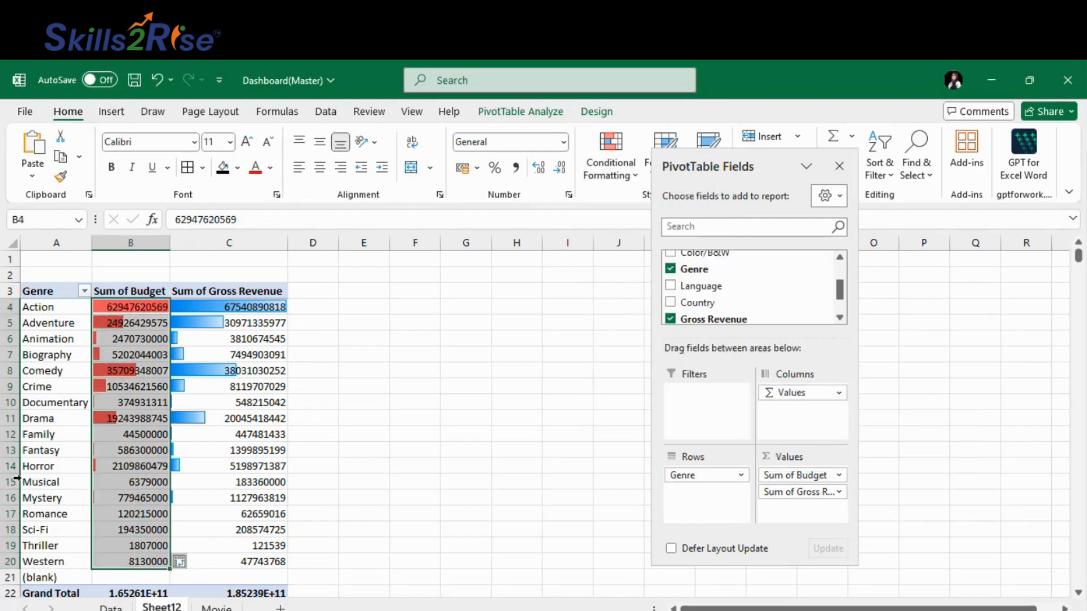
pyautogui.click(360, 443)
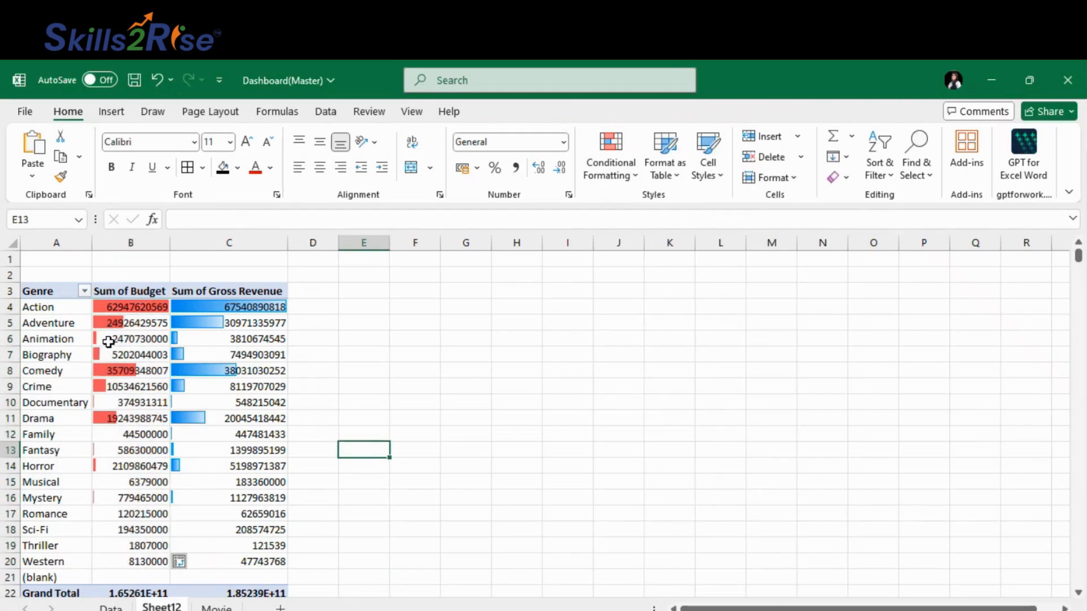
pyautogui.moveTo(108, 342)
pyautogui.moveTo(203, 393)
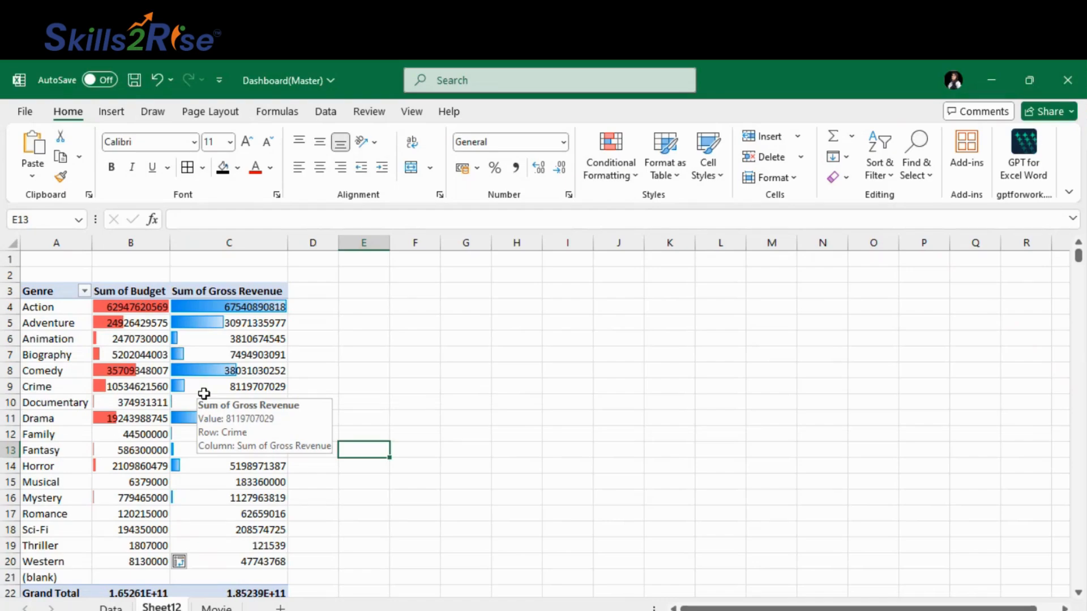
pyautogui.moveTo(239, 339)
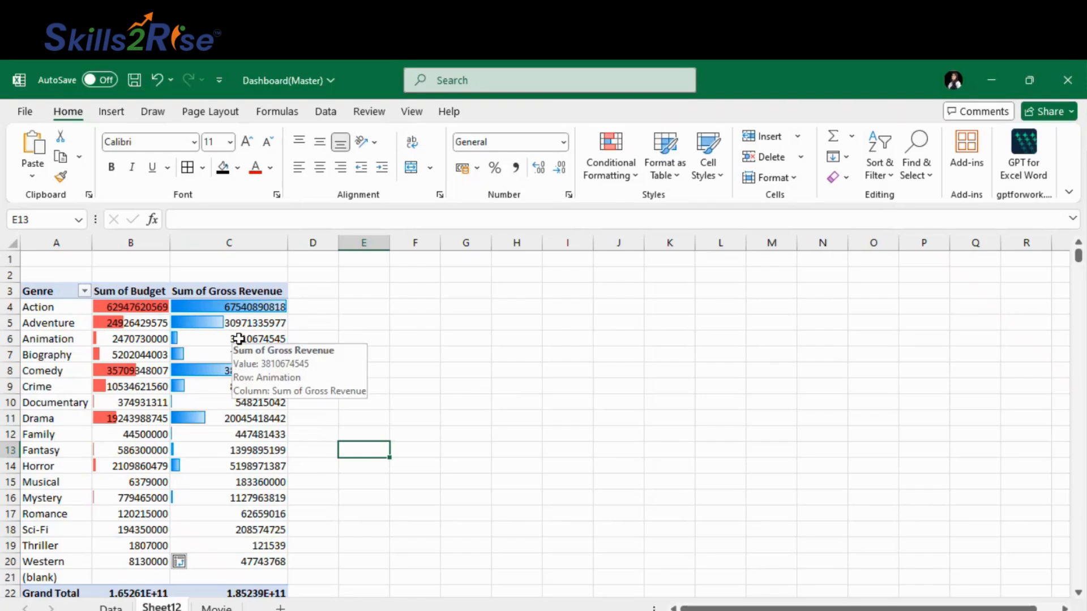
# Add Gross Revenue to the Values area a second time and place the copy directly after Sum of Budget.
pyautogui.click(255, 291)
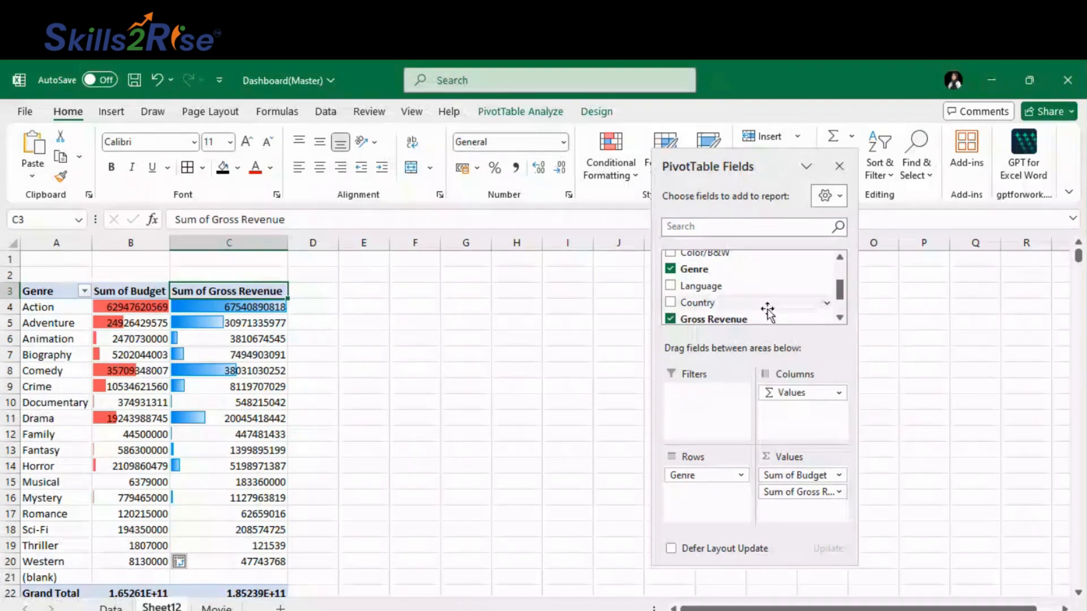
pyautogui.moveTo(768, 317); pyautogui.dragTo(797, 510)
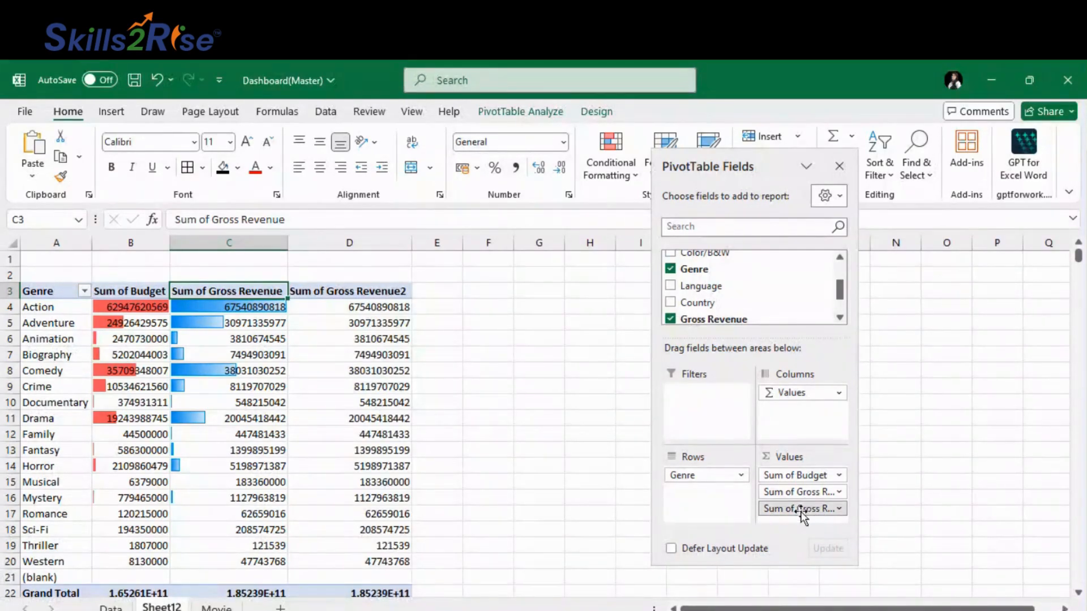
pyautogui.moveTo(802, 512); pyautogui.dragTo(790, 486)
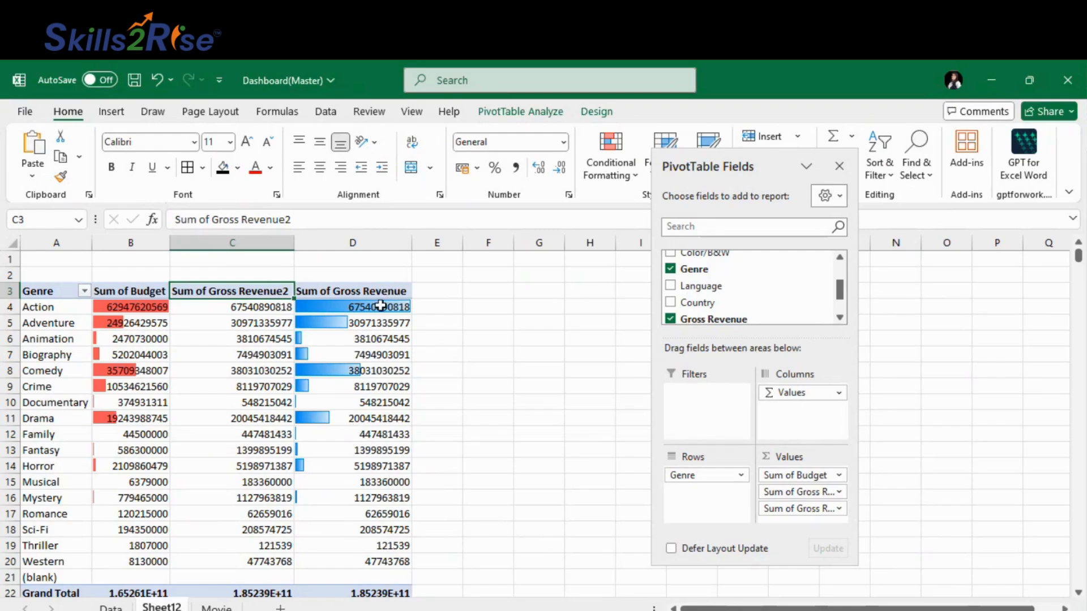
# Hide the number in D4 with the custom number format ;;; and check the cell.
pyautogui.click(383, 306)
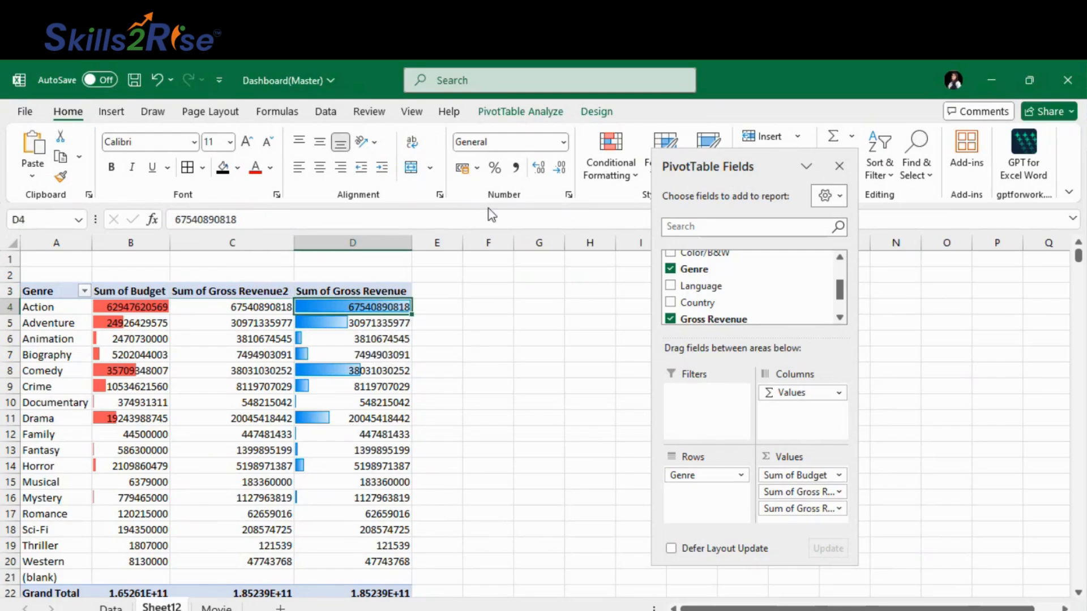
pyautogui.click(569, 195)
pyautogui.click(565, 291)
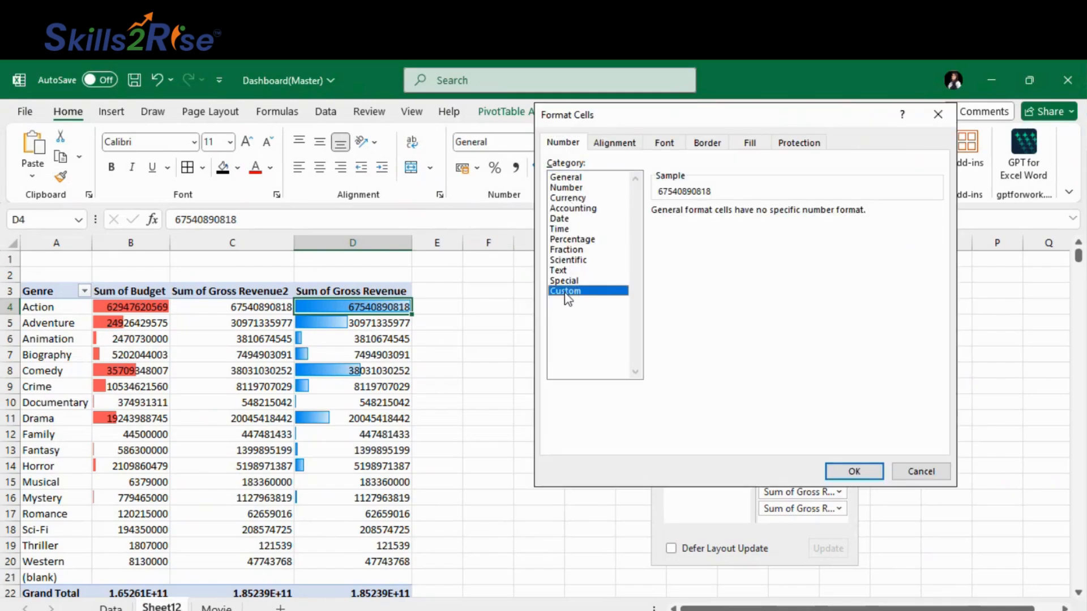
pyautogui.click(661, 251)
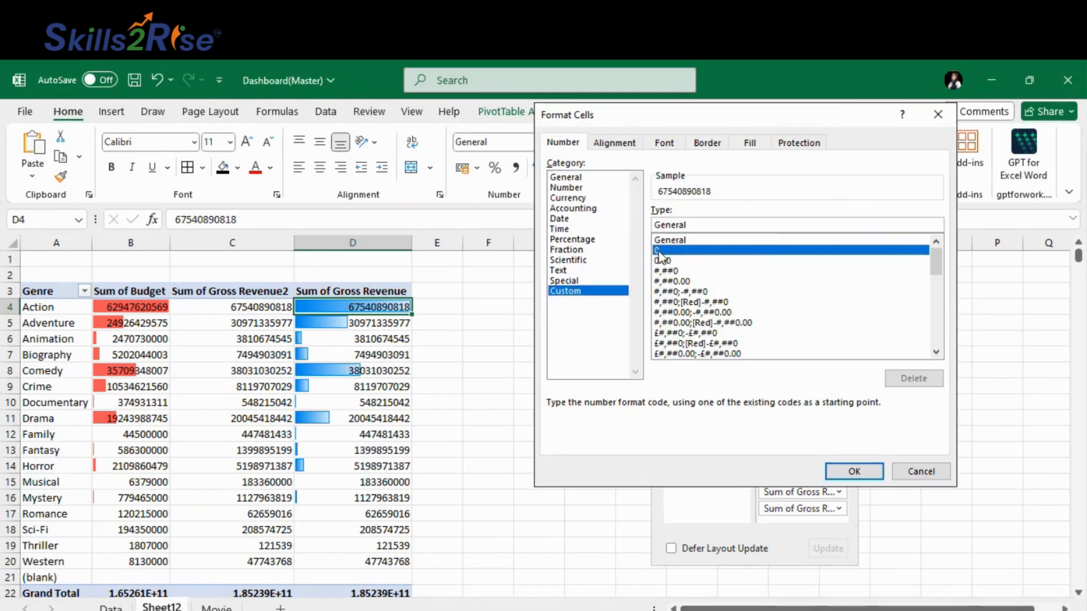
pyautogui.moveTo(669, 227); pyautogui.dragTo(602, 215)
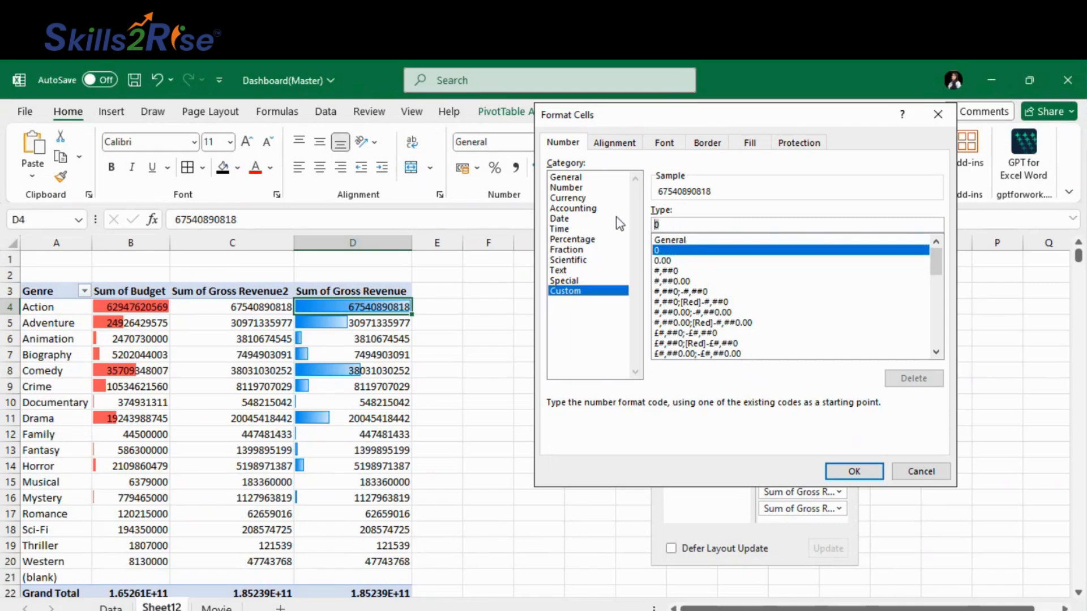
pyautogui.write(';;;')
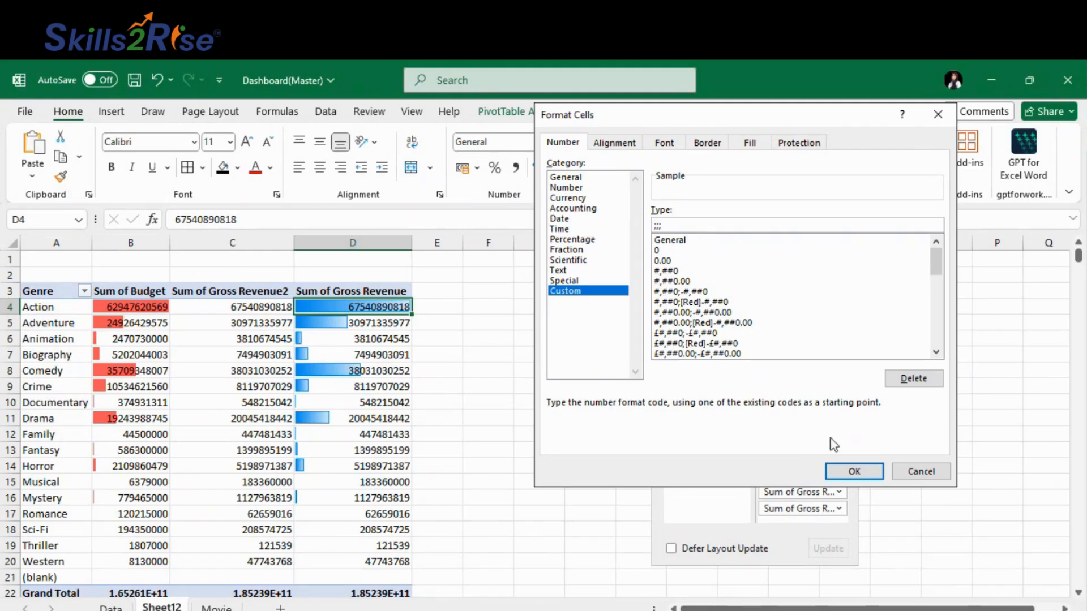
pyautogui.click(841, 473)
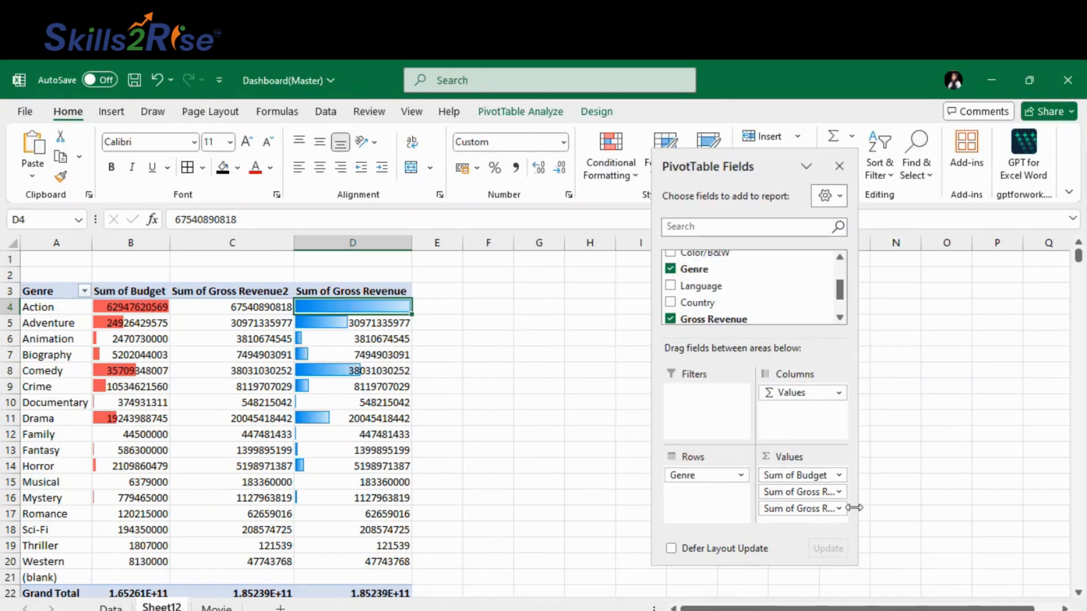
pyautogui.click(493, 501)
pyautogui.click(390, 307)
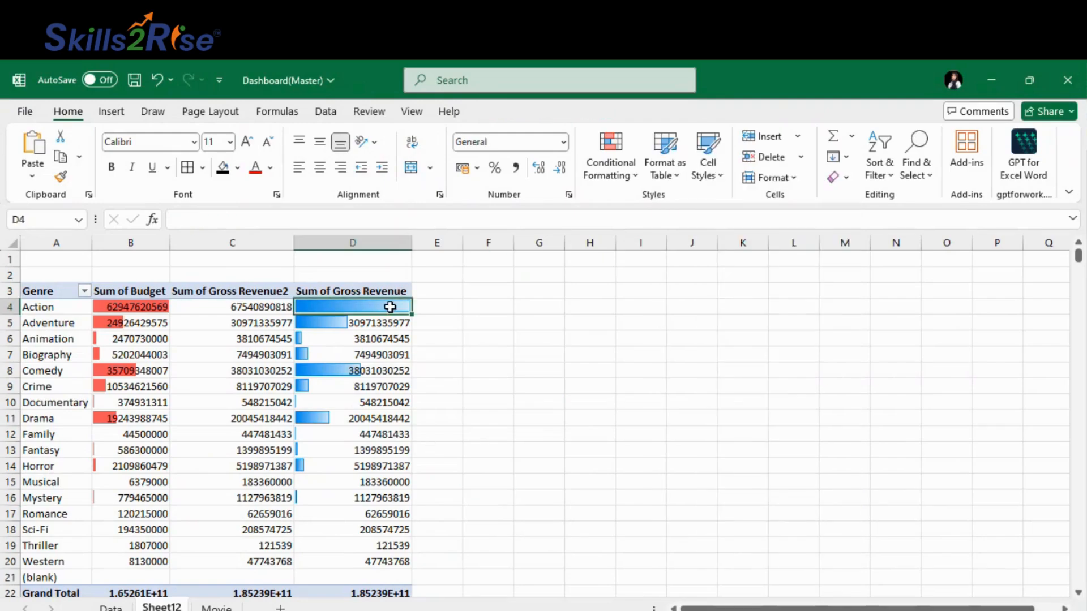
pyautogui.click(522, 391)
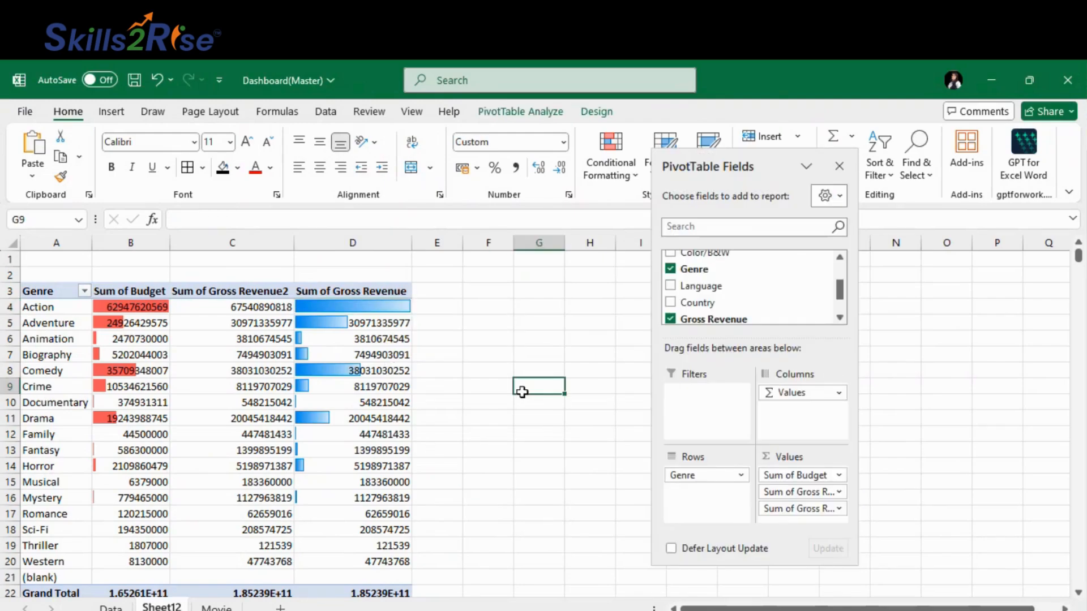
# Apply the custom number format ;;; to D4:D20 so that only the data bars show.
pyautogui.moveTo(377, 309); pyautogui.dragTo(364, 566)
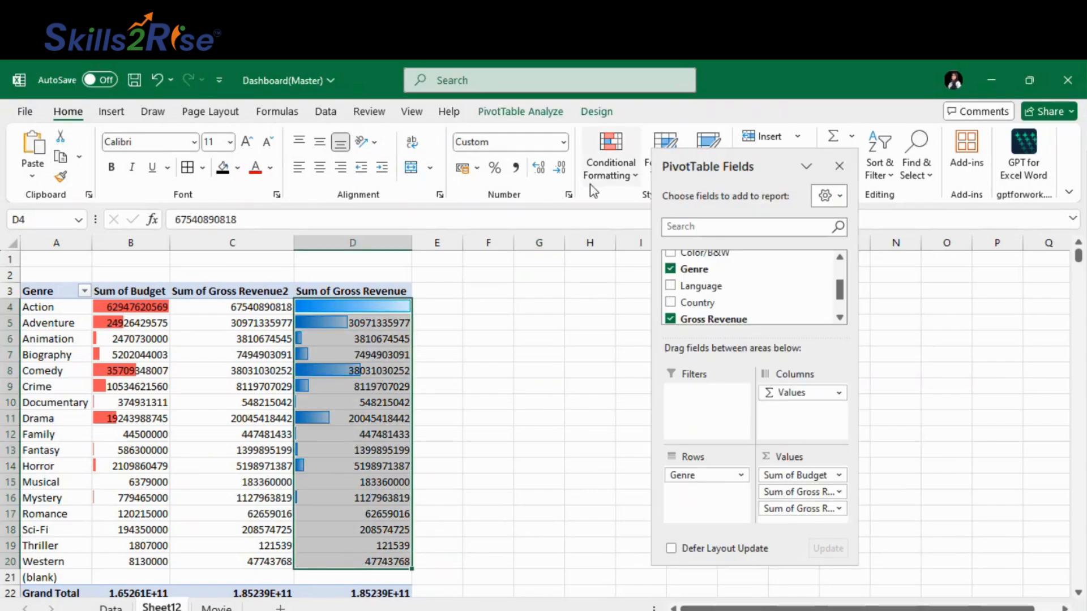
pyautogui.click(569, 195)
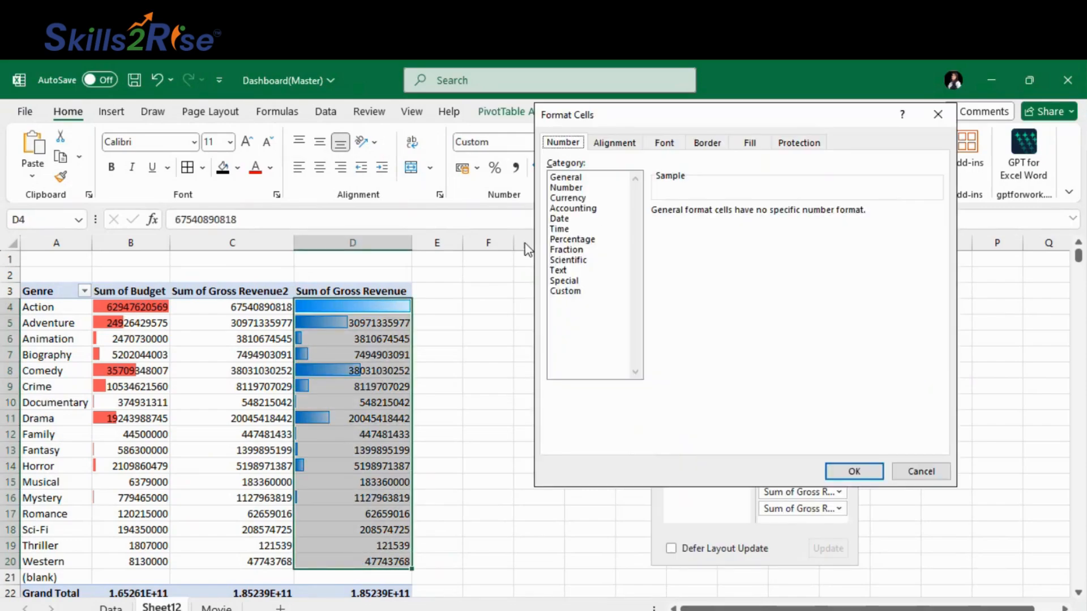
pyautogui.click(570, 291)
pyautogui.click(668, 251)
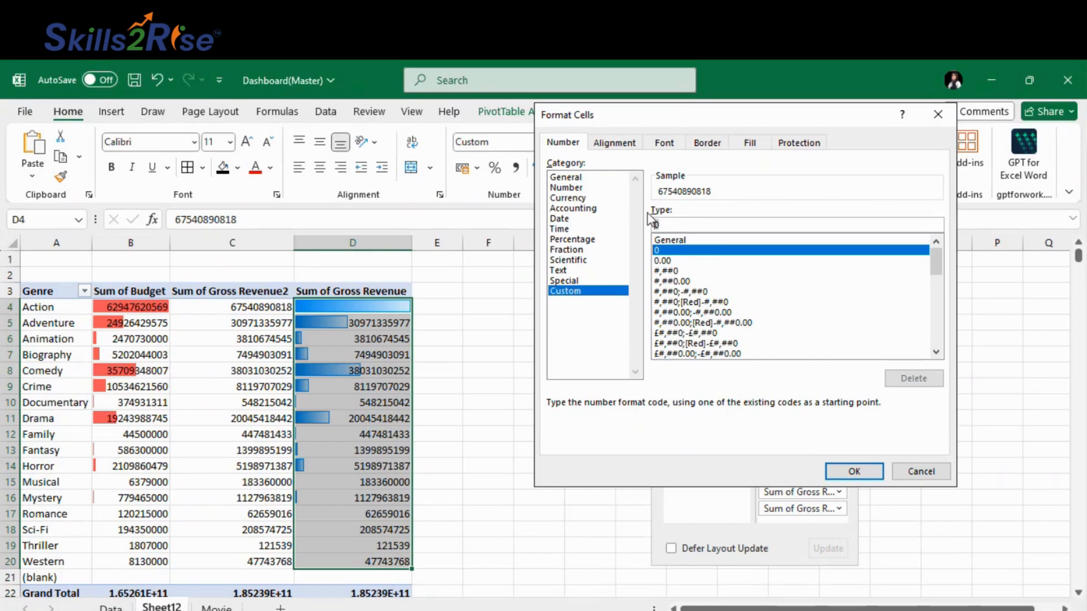
pyautogui.write(';;;')
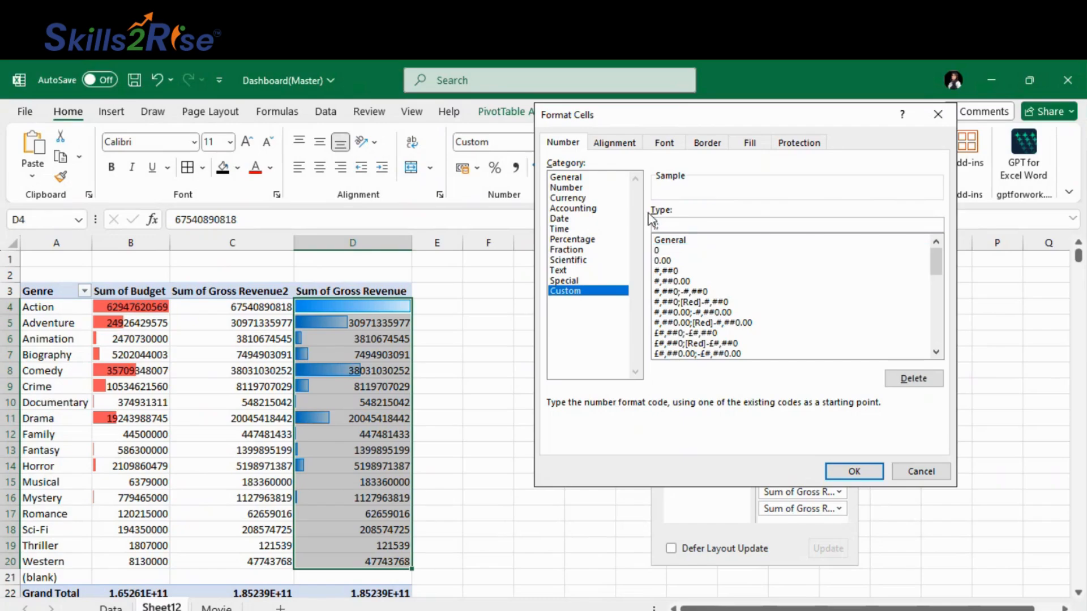
pyautogui.click(848, 472)
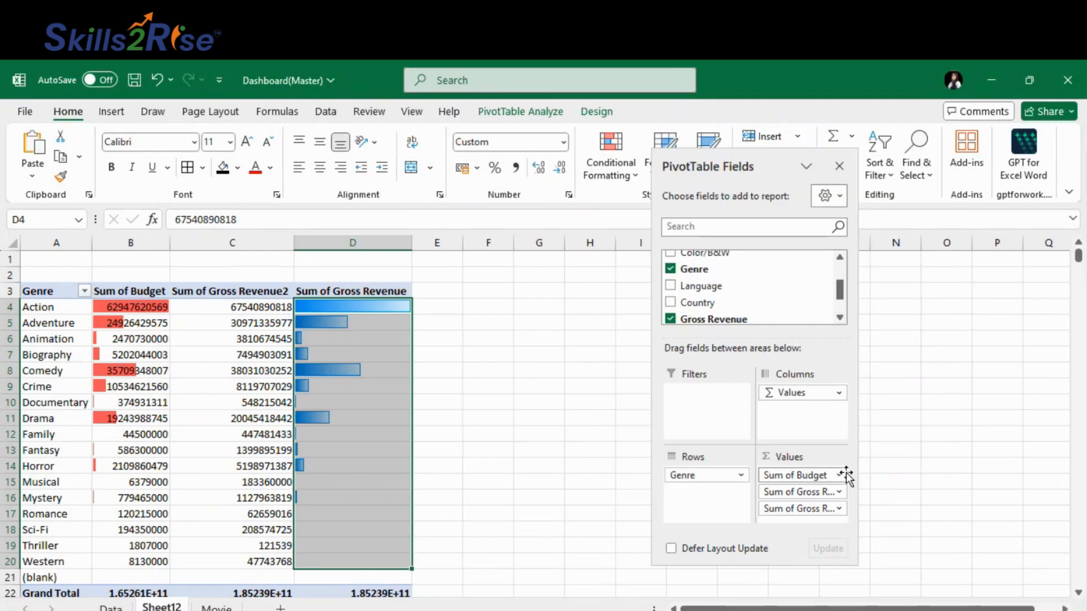
# Remove all existing value fields, put only Gross Revenue back in Values for the Genre rows, and widen column B.
pyautogui.click(474, 545)
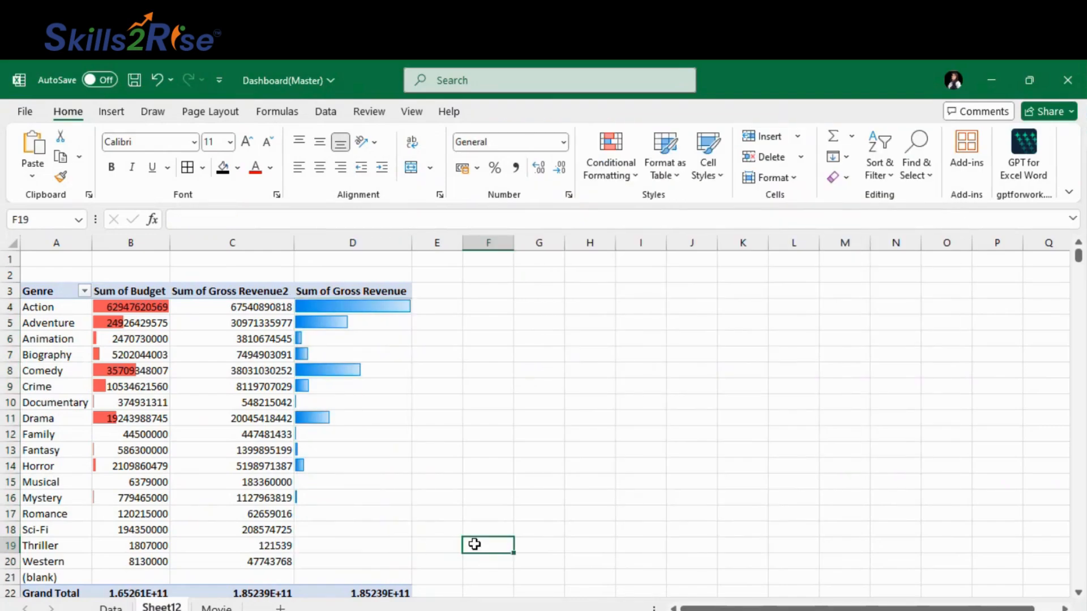
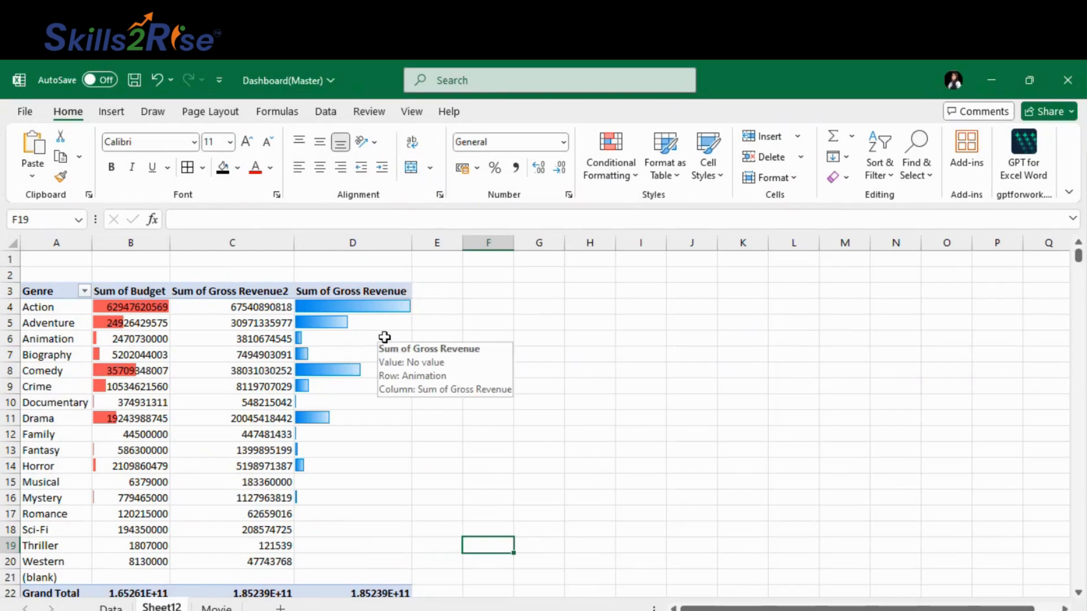
pyautogui.click(381, 480)
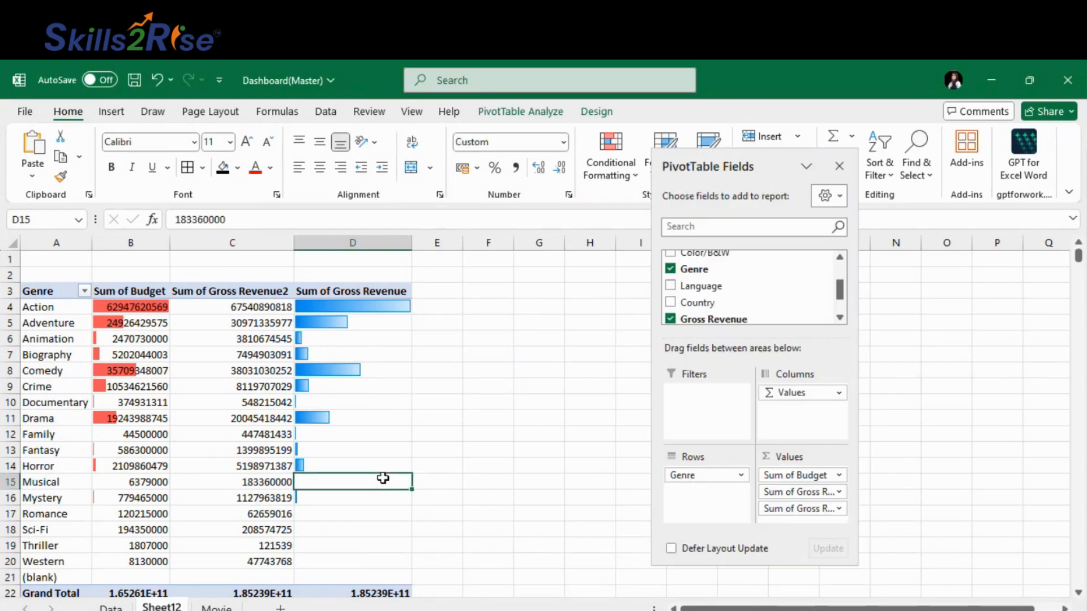
pyautogui.click(382, 396)
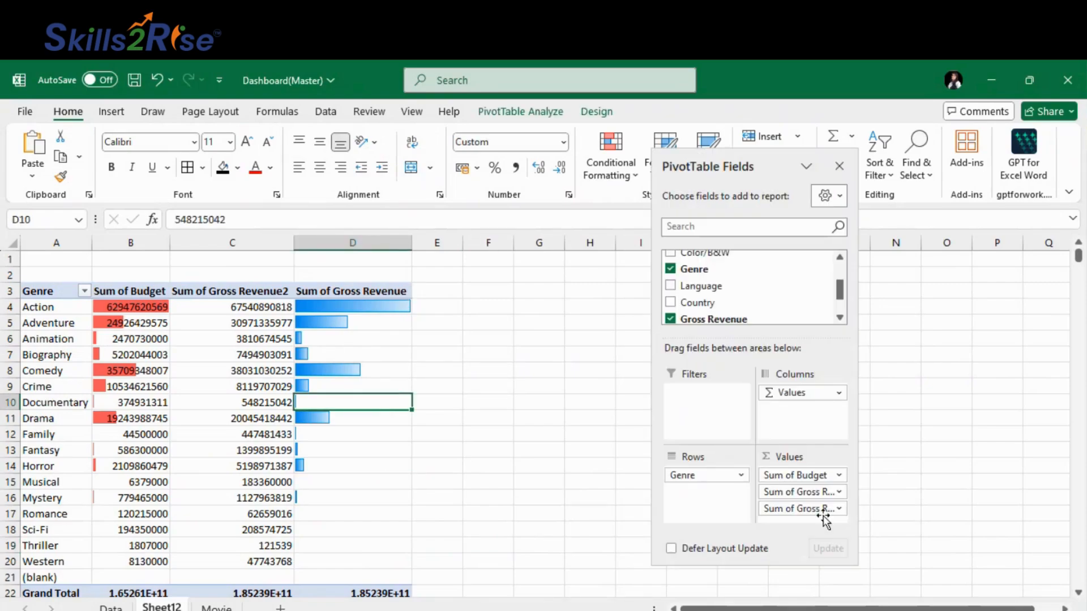
pyautogui.moveTo(810, 512); pyautogui.dragTo(691, 493)
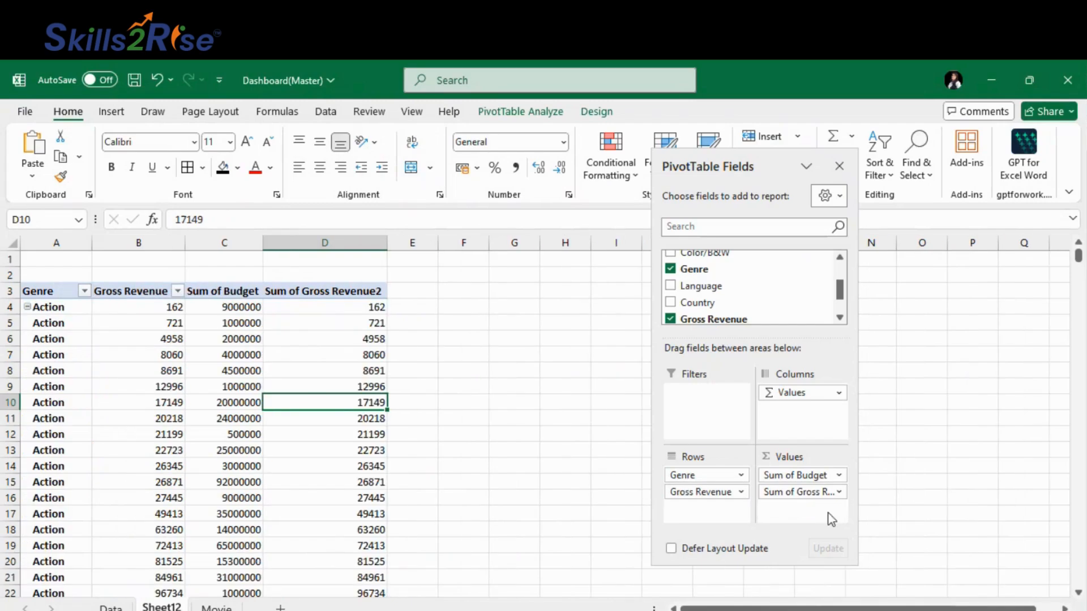
pyautogui.moveTo(807, 495); pyautogui.dragTo(592, 483)
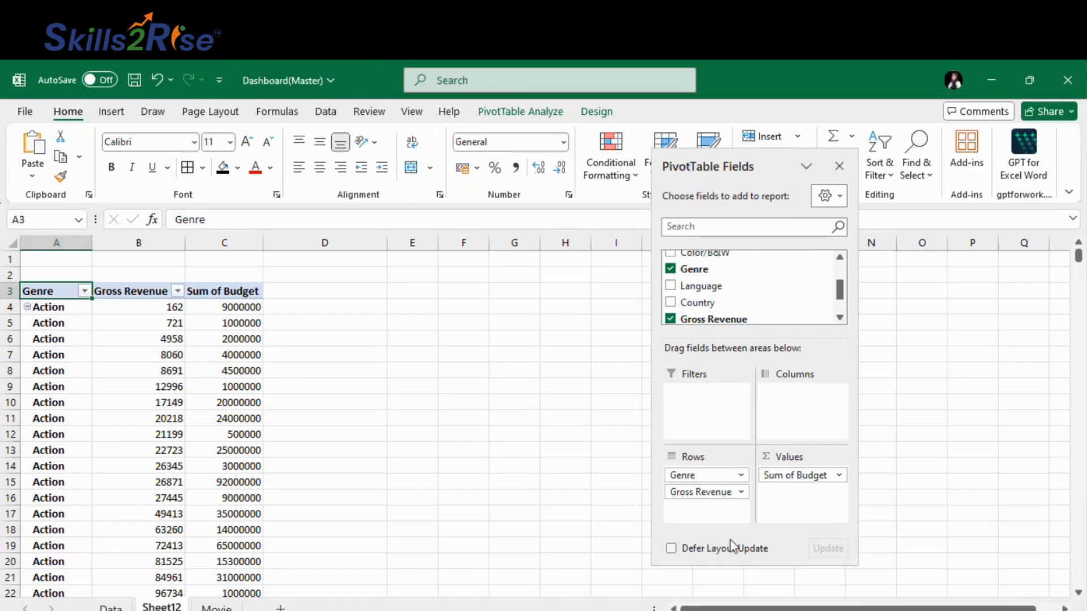
pyautogui.moveTo(702, 492); pyautogui.dragTo(553, 456)
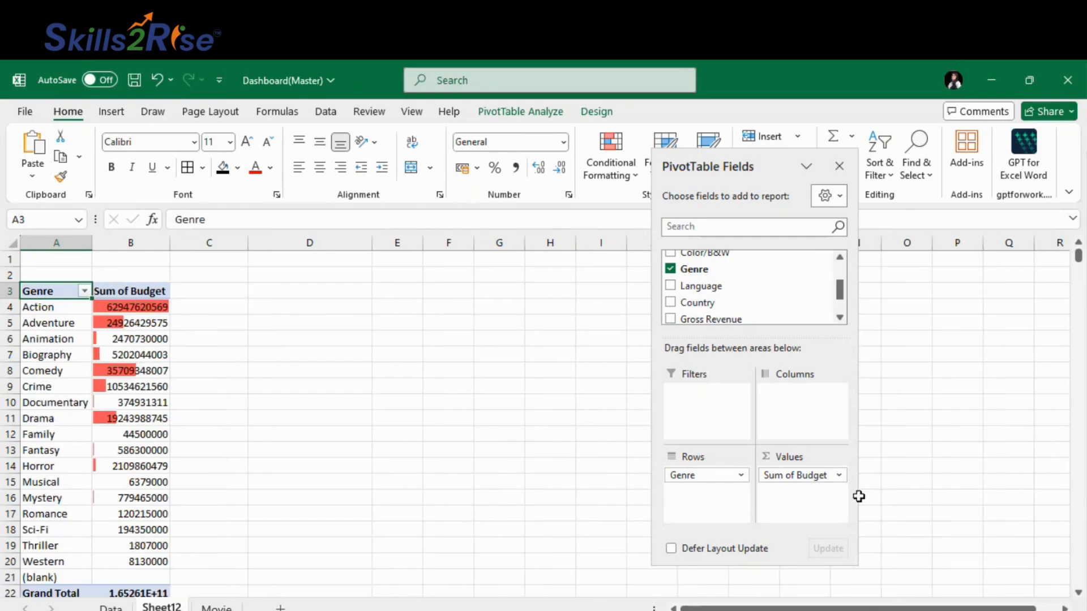
pyautogui.moveTo(805, 476); pyautogui.dragTo(606, 482)
pyautogui.moveTo(723, 320); pyautogui.dragTo(786, 487)
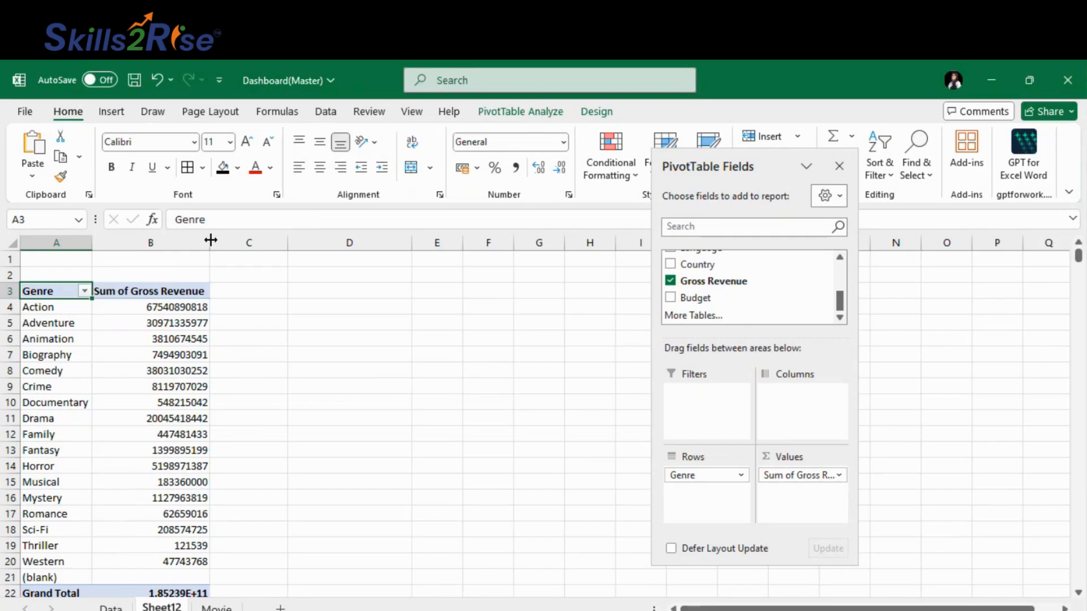
pyautogui.moveTo(210, 240); pyautogui.dragTo(264, 240)
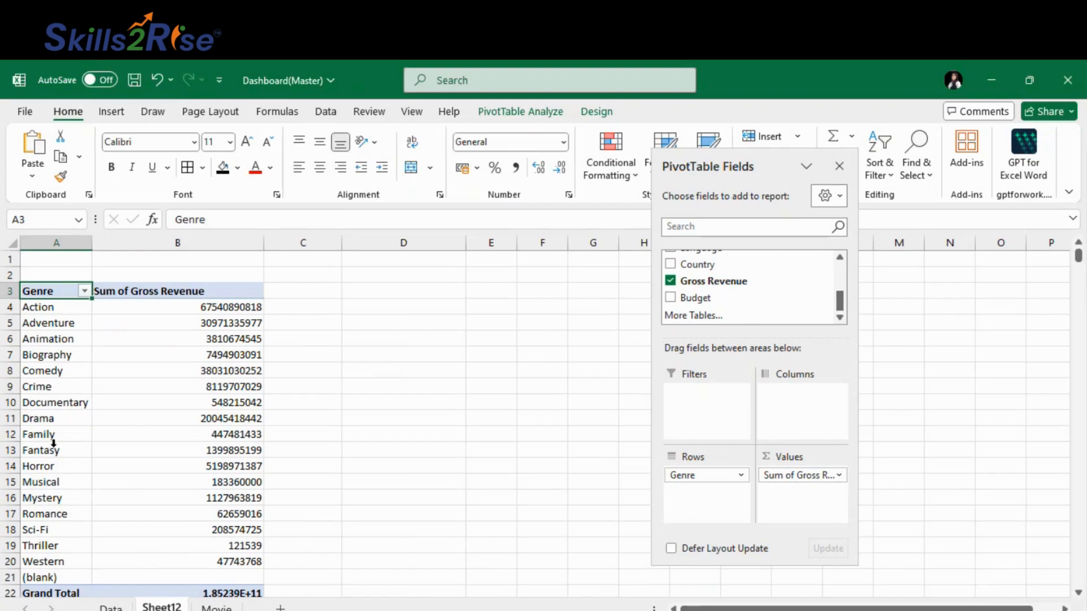
# Show the Sum of Gross Revenue values as percentages of the total and check the Action and Thriller rows.
pyautogui.moveTo(154, 513)
pyautogui.click(816, 476)
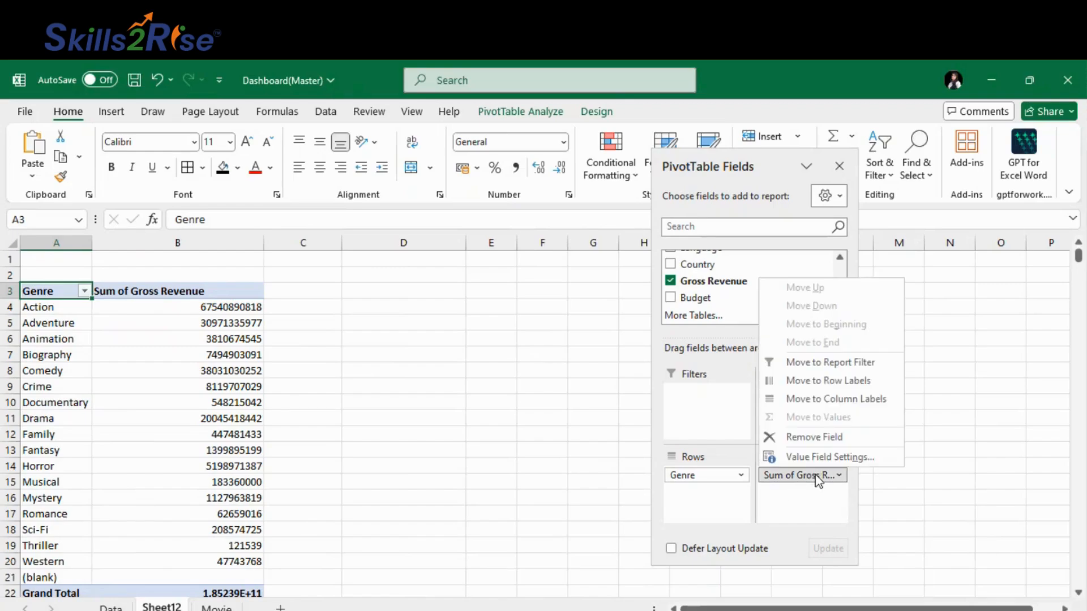
pyautogui.click(857, 460)
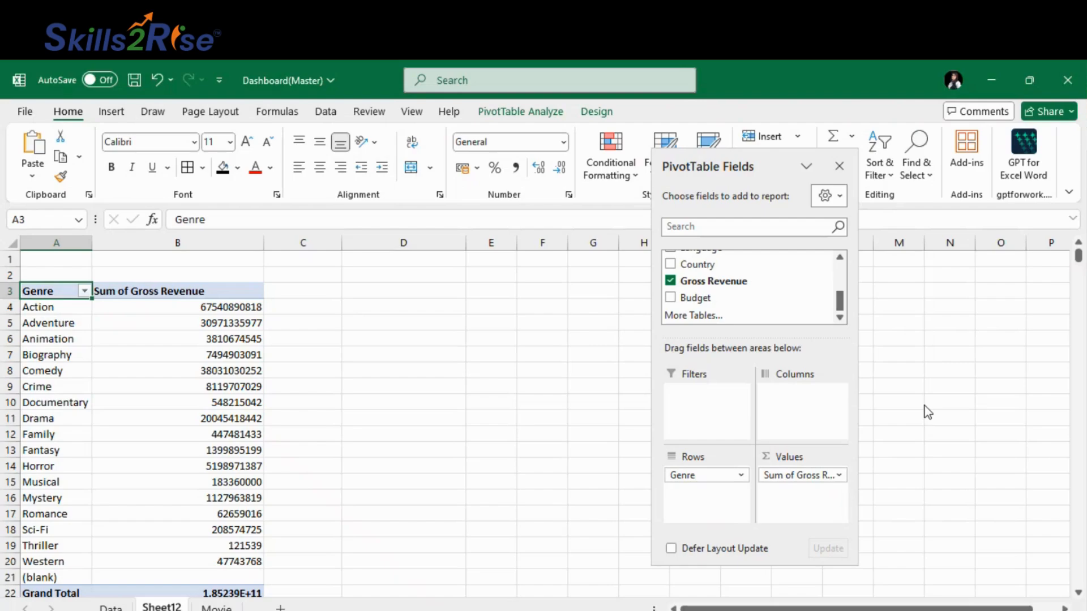
pyautogui.click(791, 407)
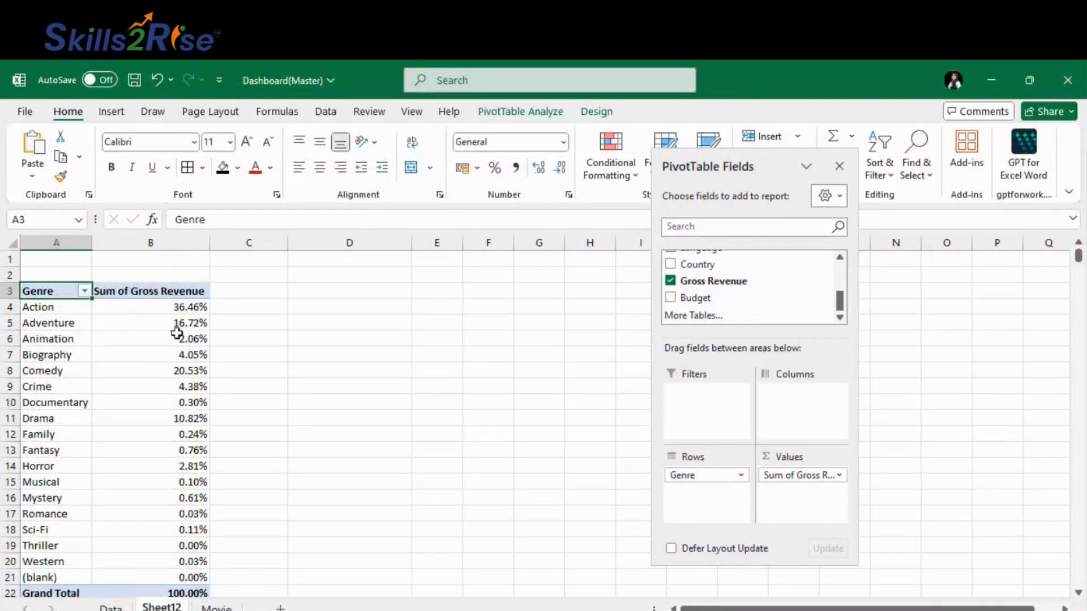
pyautogui.click(34, 308)
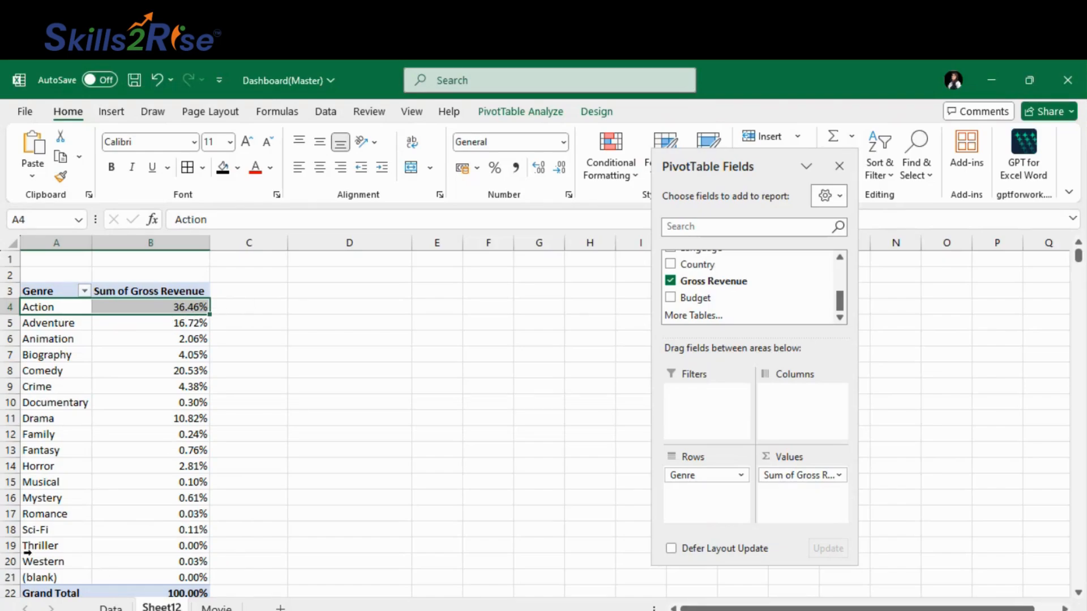
pyautogui.click(61, 546)
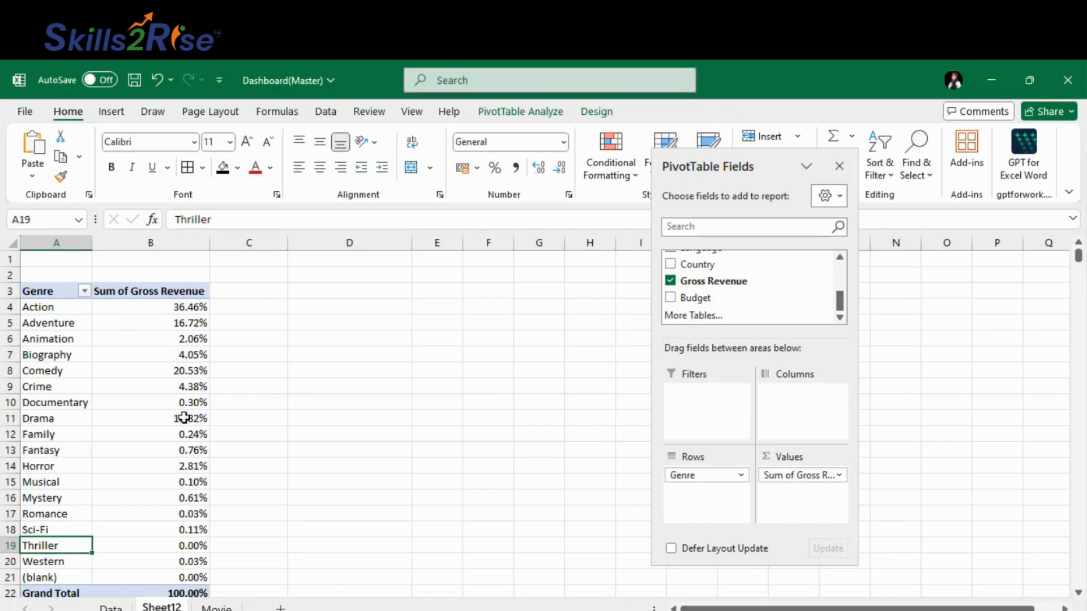
# Add Budget to Values twice, rename the second copy Rank, and show its values ranked from largest to smallest.
pyautogui.moveTo(711, 302); pyautogui.dragTo(785, 494)
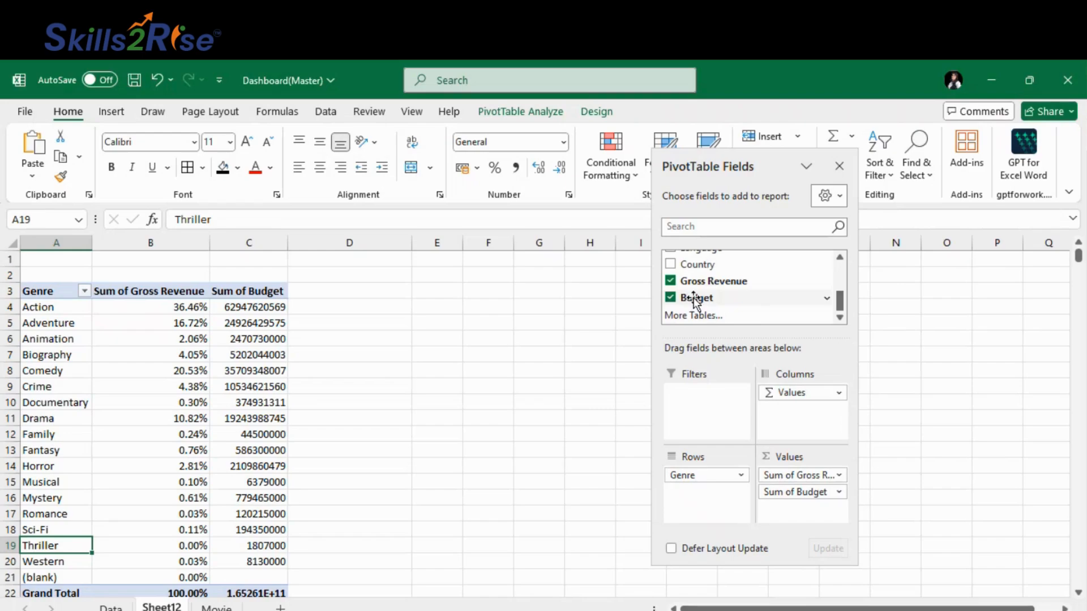
pyautogui.moveTo(692, 297); pyautogui.dragTo(784, 513)
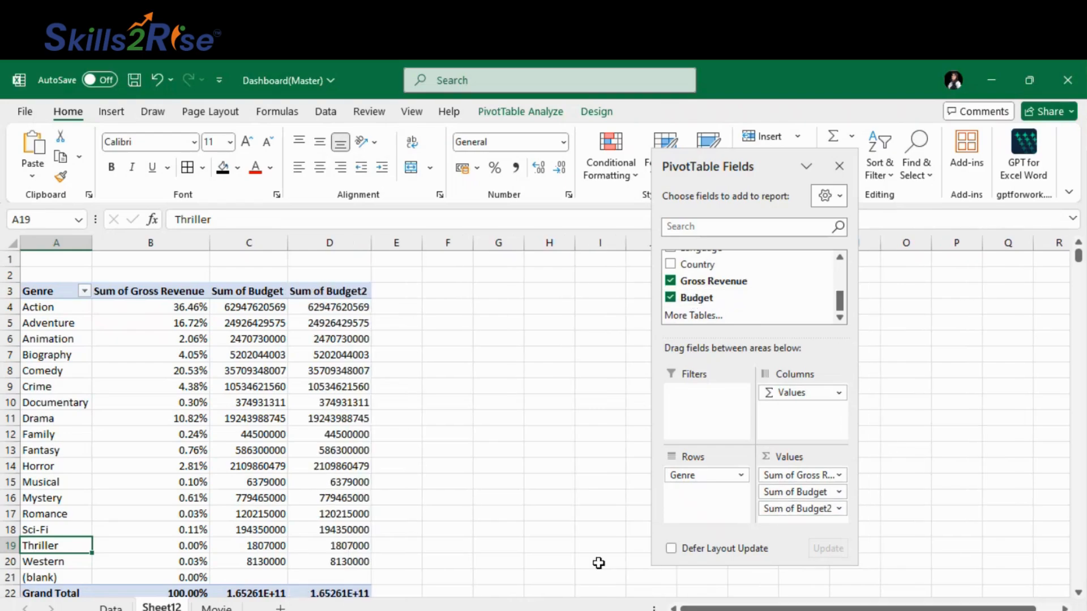
pyautogui.click(334, 292)
pyautogui.doubleClick(334, 292)
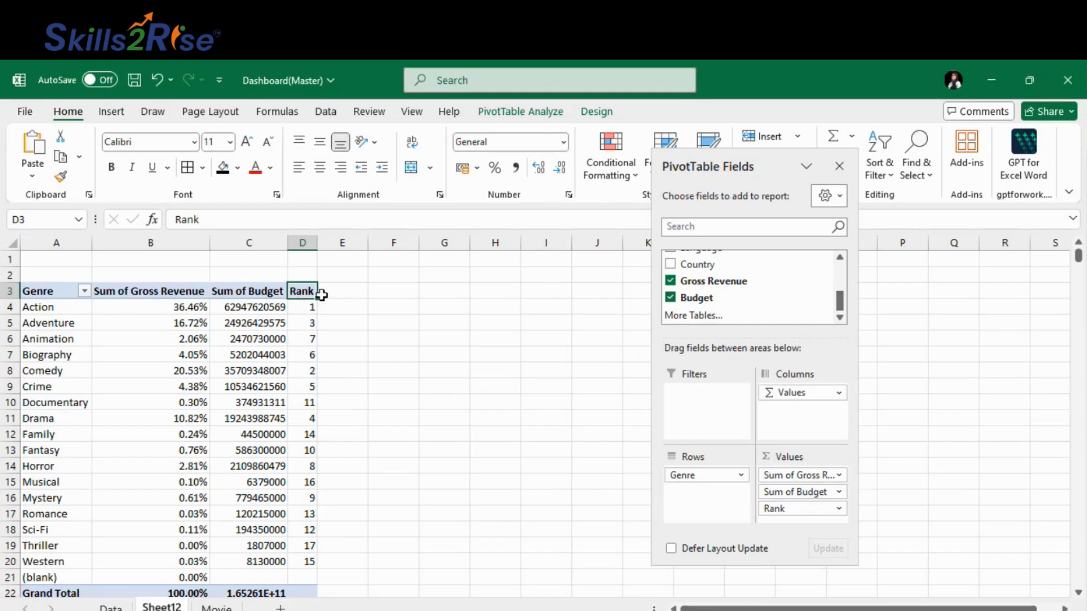
pyautogui.click(320, 401)
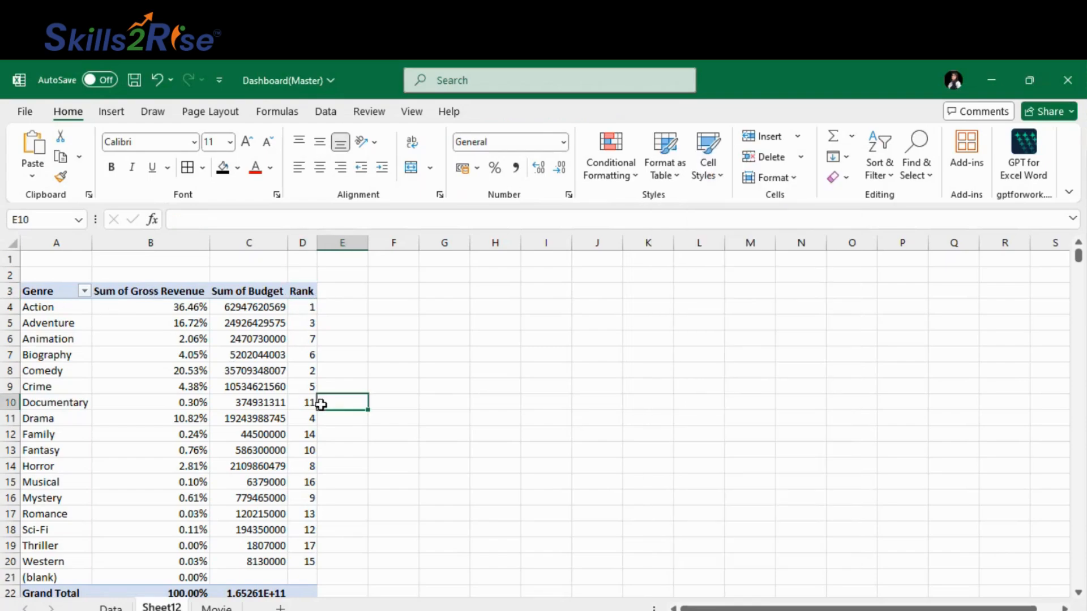
pyautogui.click(84, 291)
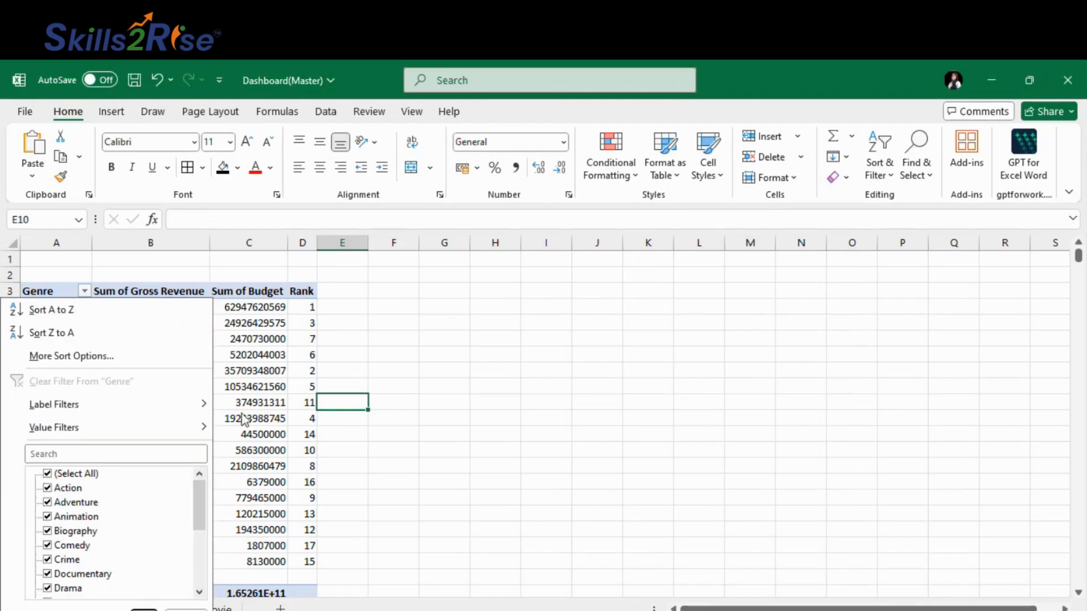
pyautogui.click(519, 402)
# Add Country above Genre in Rows and remove Rank, Sum of Budget and Sum of Gross Revenue from Values.
pyautogui.click(42, 339)
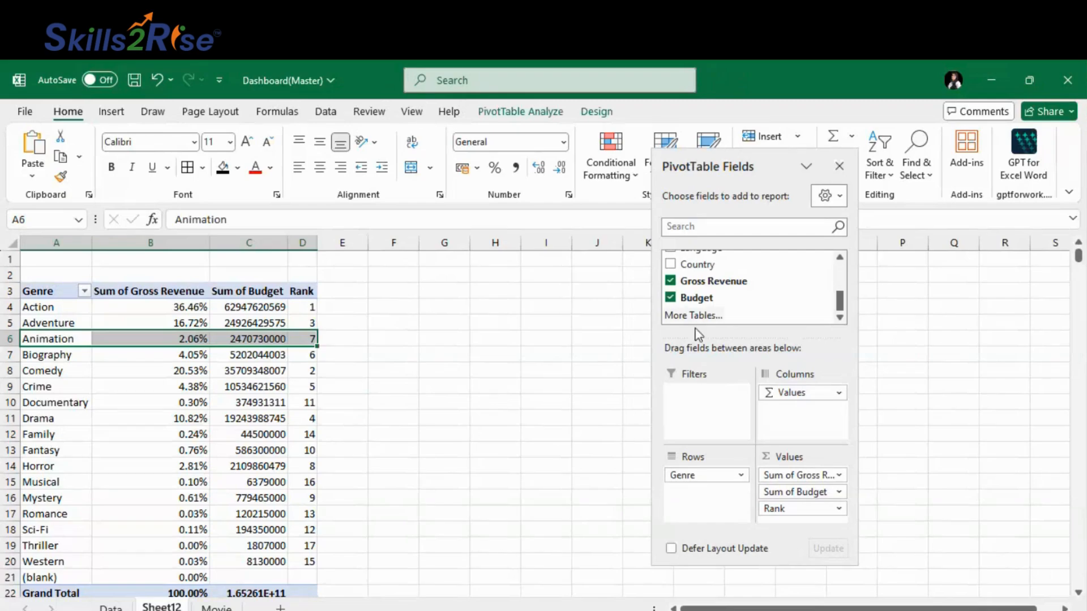
pyautogui.scroll(2, 721, 316)
pyautogui.scroll(-2, 719, 312)
pyautogui.moveTo(186, 508)
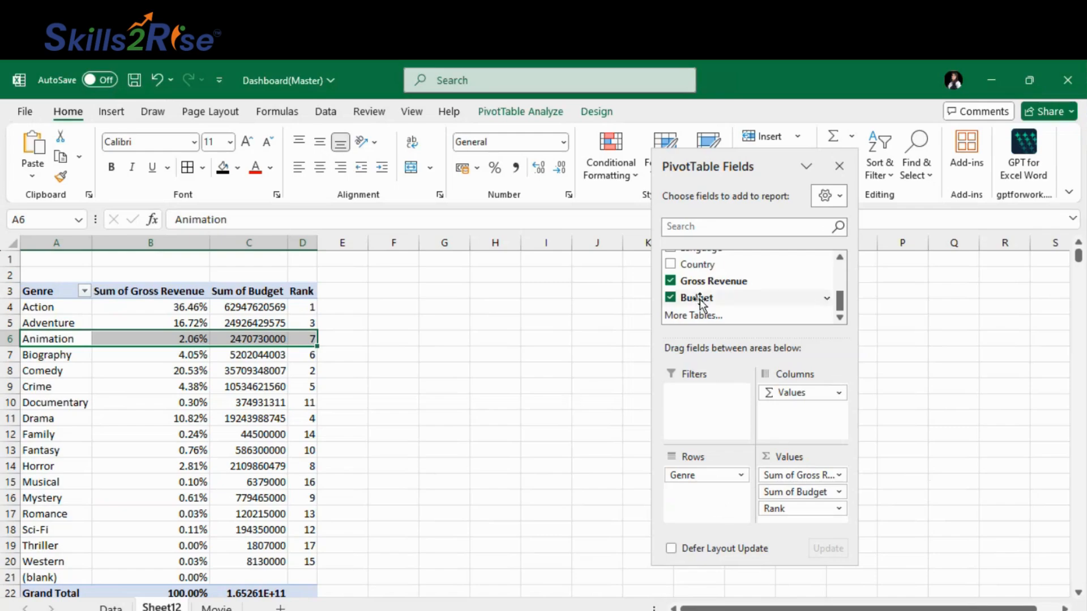
pyautogui.moveTo(715, 261)
pyautogui.mouseDown()
pyautogui.moveTo(703, 264)
pyautogui.moveTo(704, 449)
pyautogui.moveTo(684, 481)
pyautogui.moveTo(688, 468)
pyautogui.mouseUp()
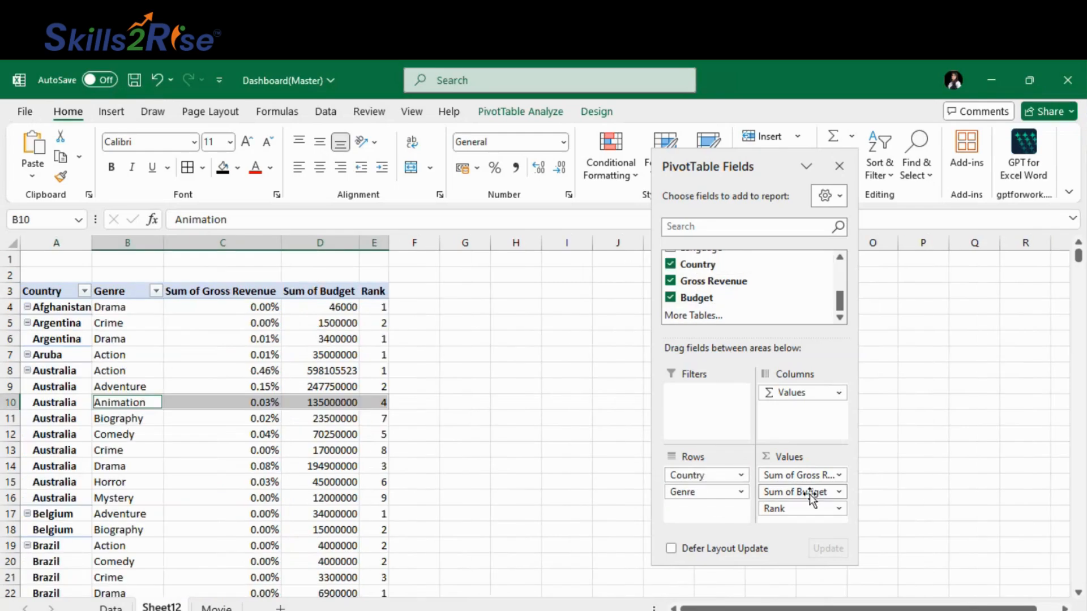
pyautogui.moveTo(804, 512); pyautogui.dragTo(668, 501)
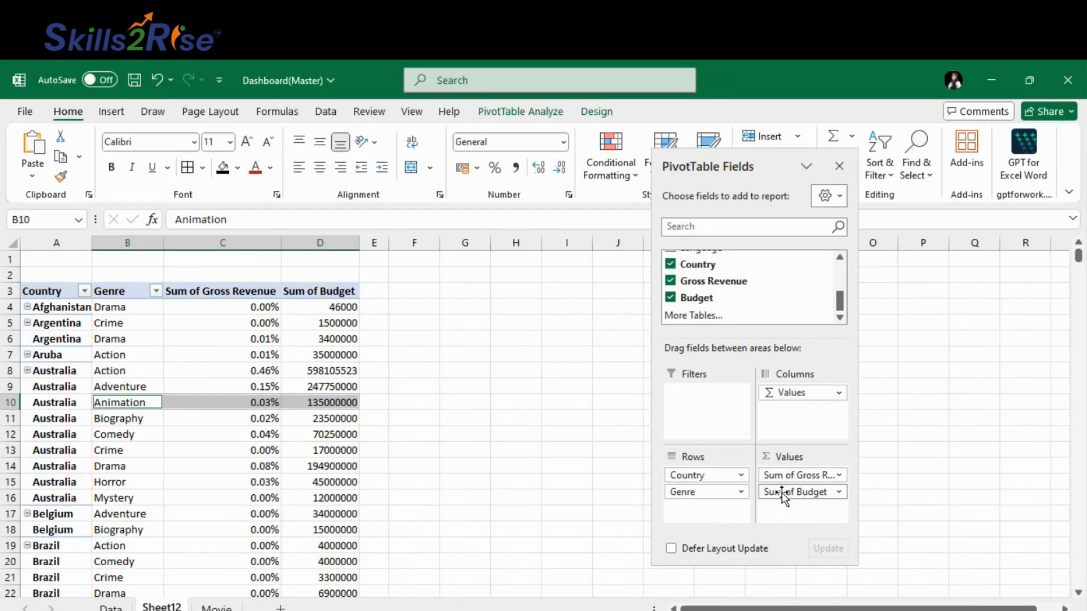
pyautogui.moveTo(784, 492); pyautogui.dragTo(591, 419)
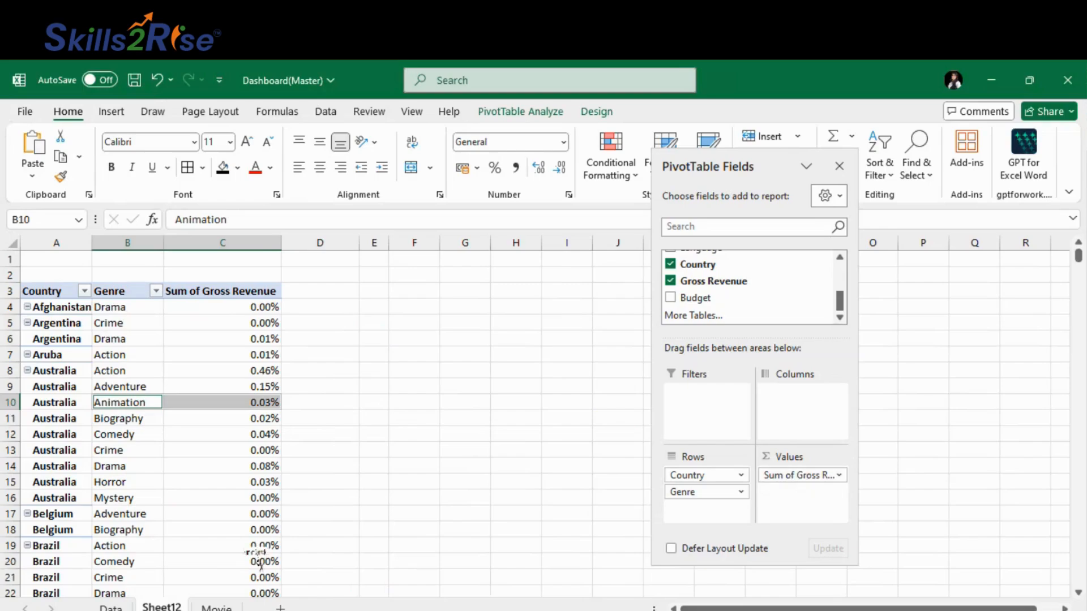
pyautogui.moveTo(520, 491); pyautogui.dragTo(548, 483)
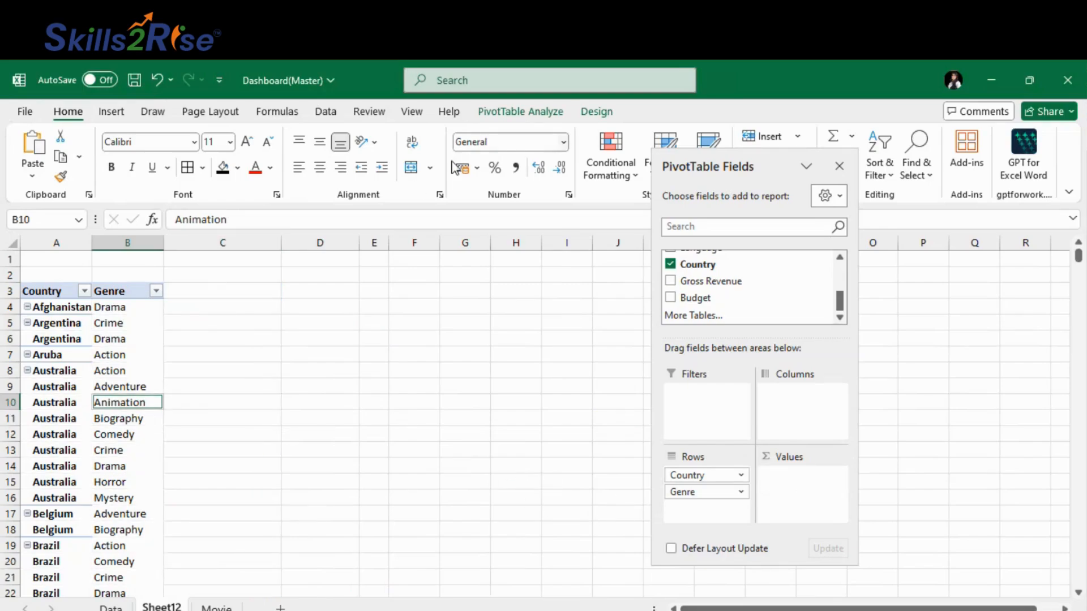
# Set the PivotTable's report layout to Compact Form and show all subtotals at the bottom of each group.
pyautogui.click(521, 112)
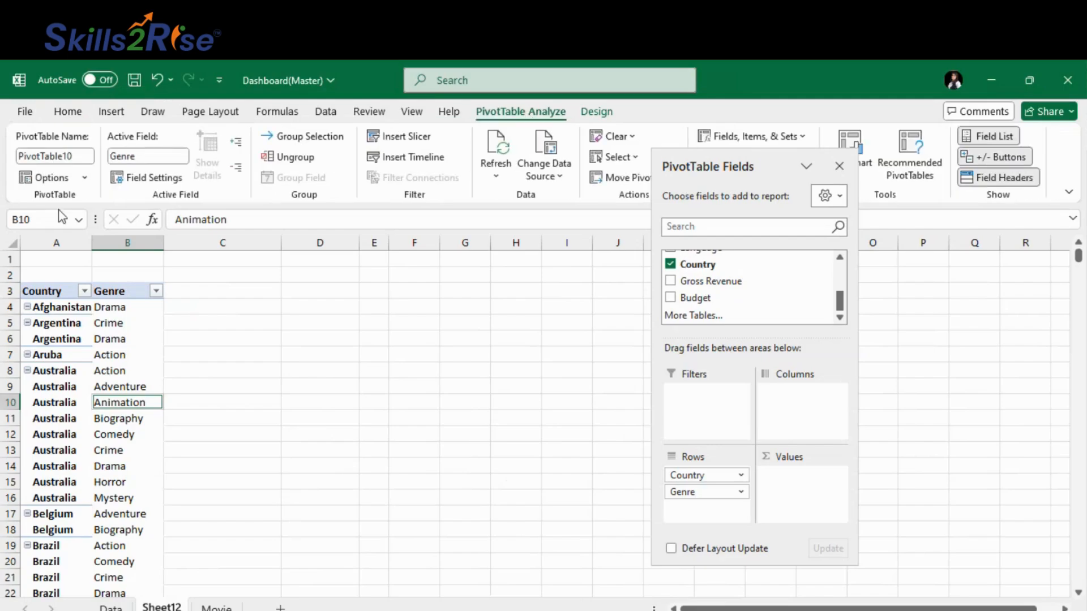
pyautogui.click(594, 111)
pyautogui.click(128, 150)
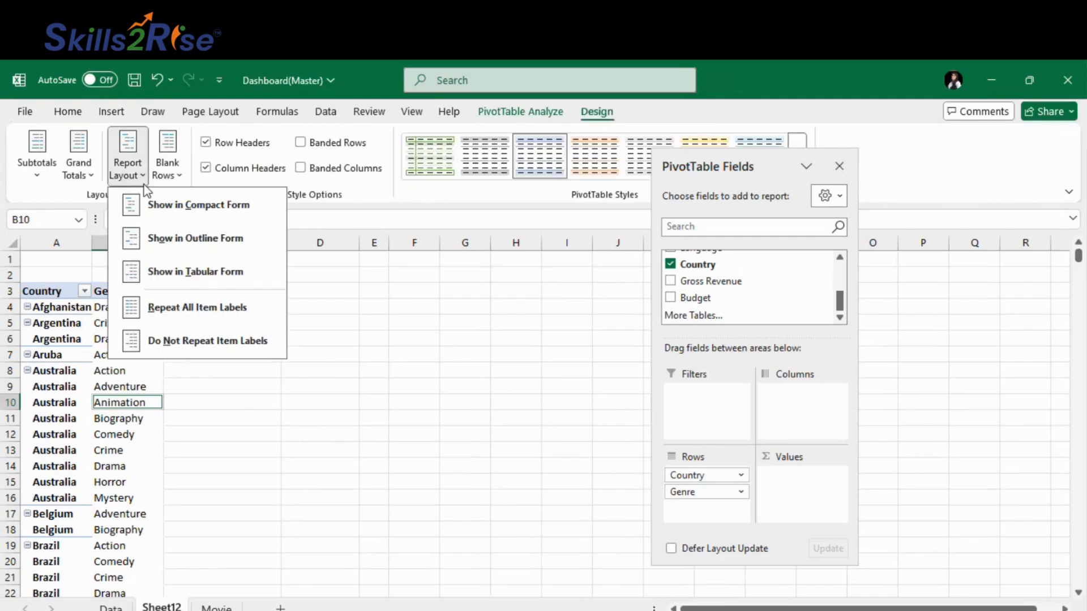
pyautogui.click(162, 216)
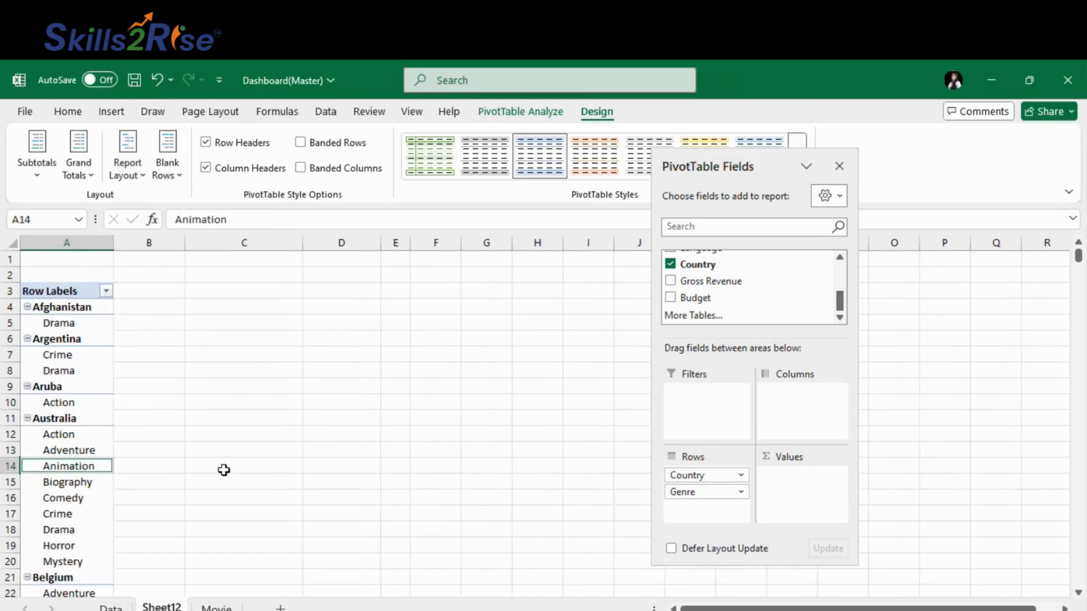
pyautogui.click(38, 178)
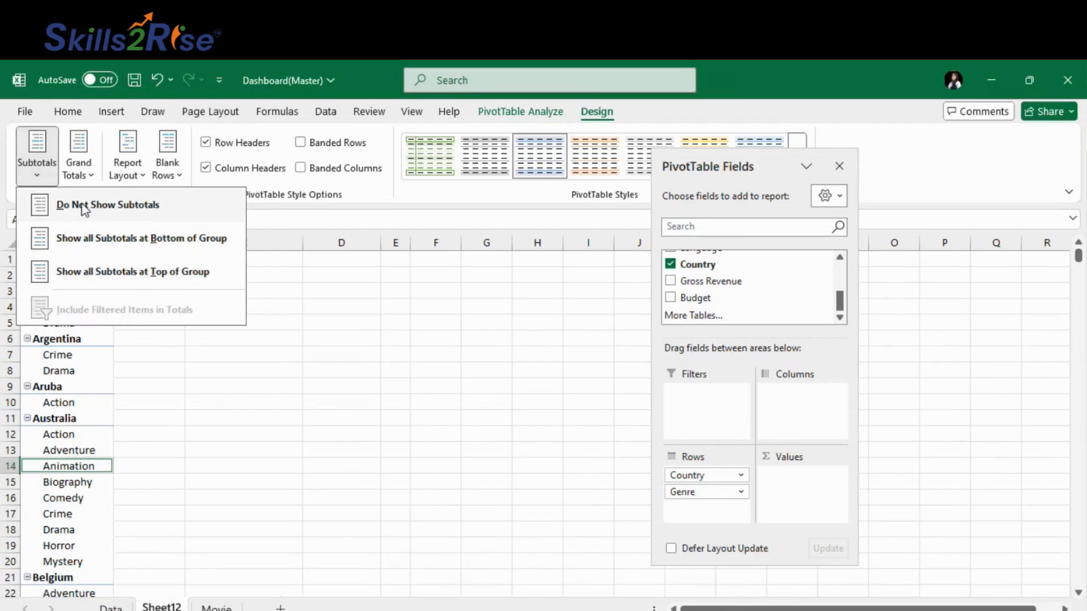
pyautogui.click(107, 239)
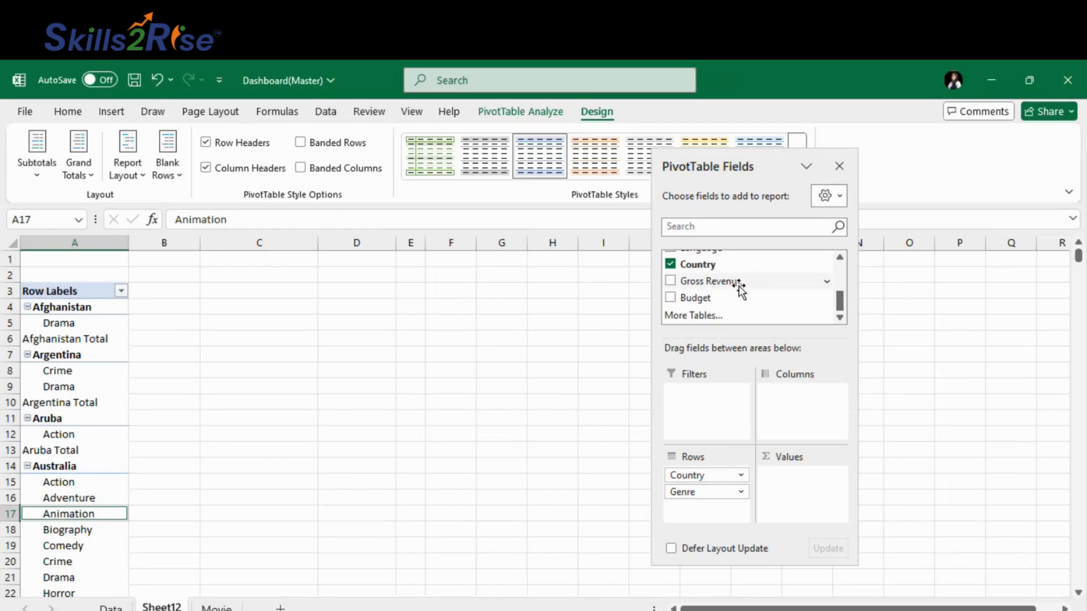
# Add Gross Revenue to Values and review the subtotal under each country's genres down to France.
pyautogui.moveTo(738, 288); pyautogui.dragTo(804, 480)
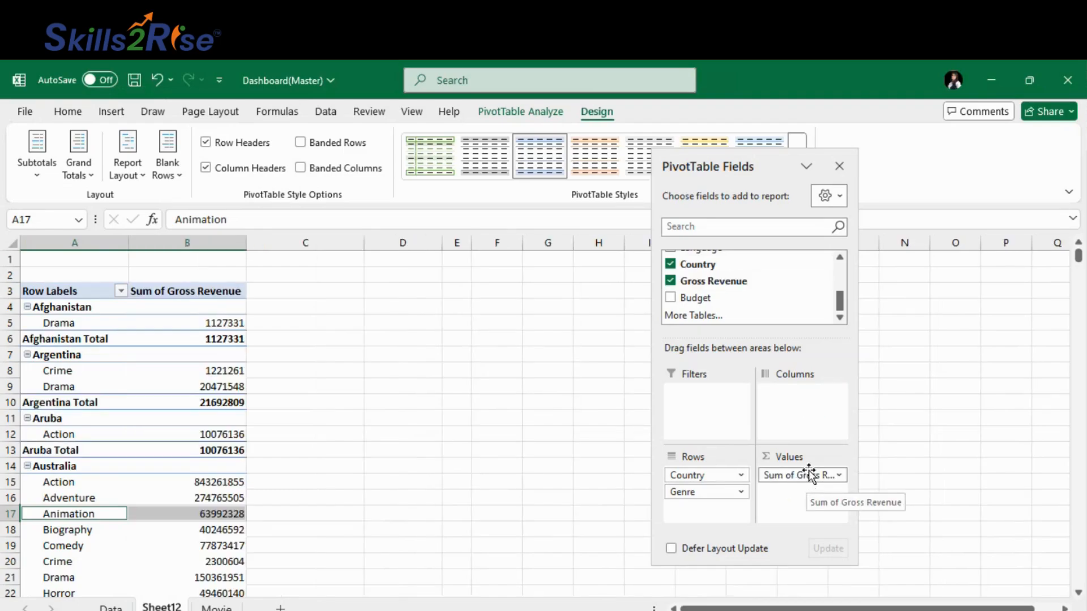
pyautogui.scroll(-5, 206, 459)
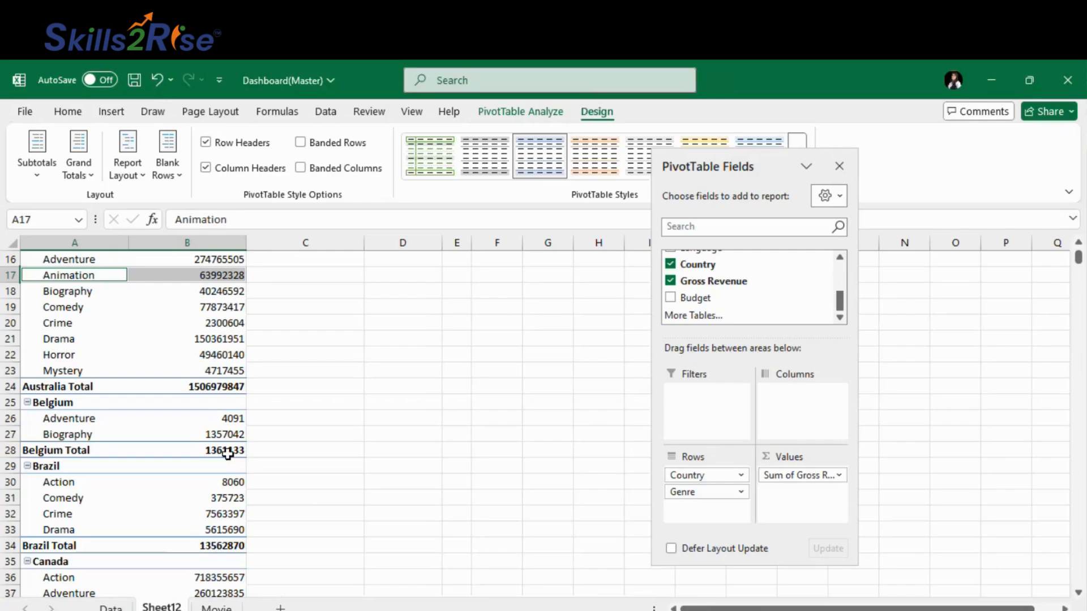
pyautogui.scroll(-1, 226, 511)
pyautogui.scroll(1, 229, 513)
pyautogui.scroll(-5, 249, 492)
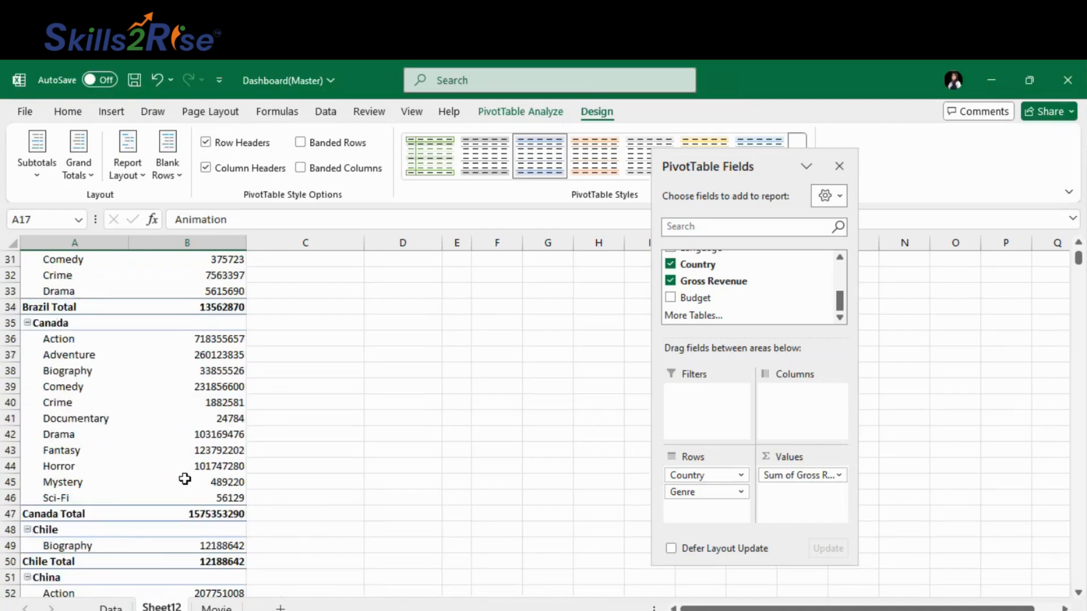
pyautogui.scroll(-5, 185, 480)
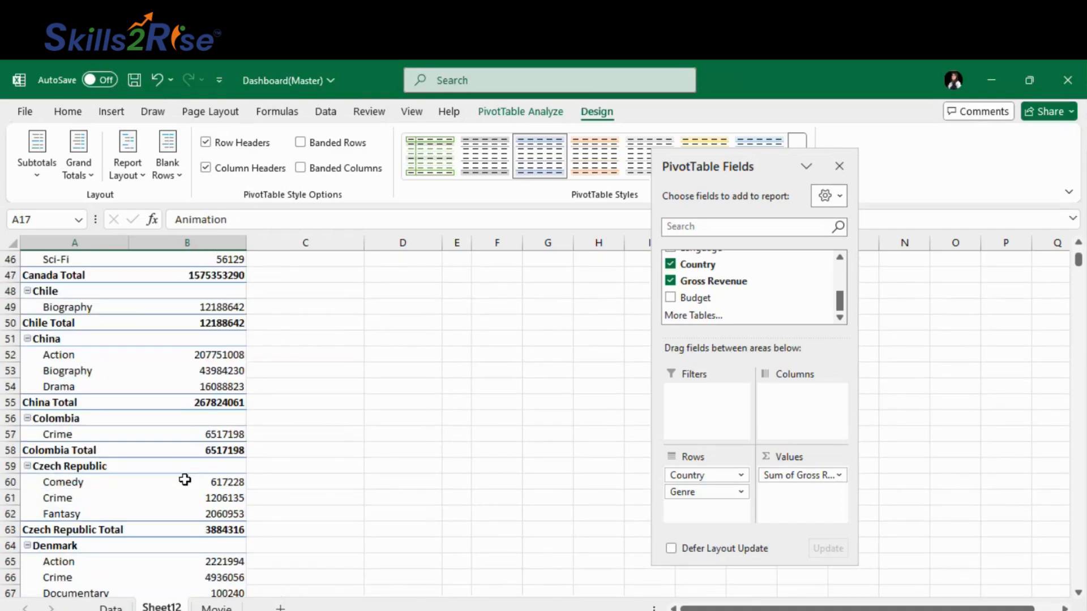
pyautogui.scroll(-7, 185, 479)
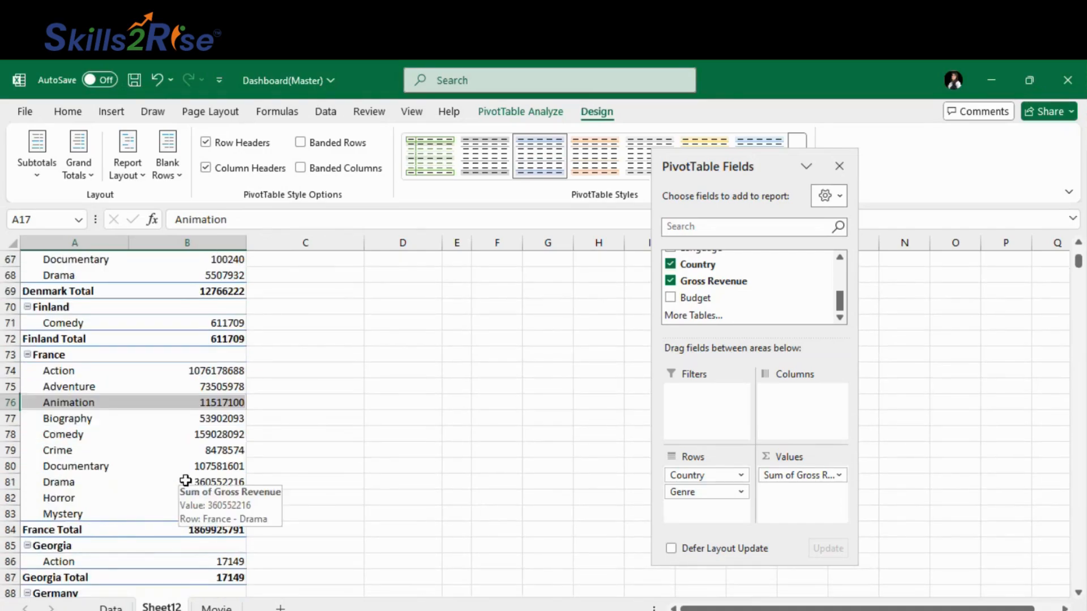
# Show the summed Gross Revenue of each genre as a percentage of its country's total.
pyautogui.scroll(18, 185, 480)
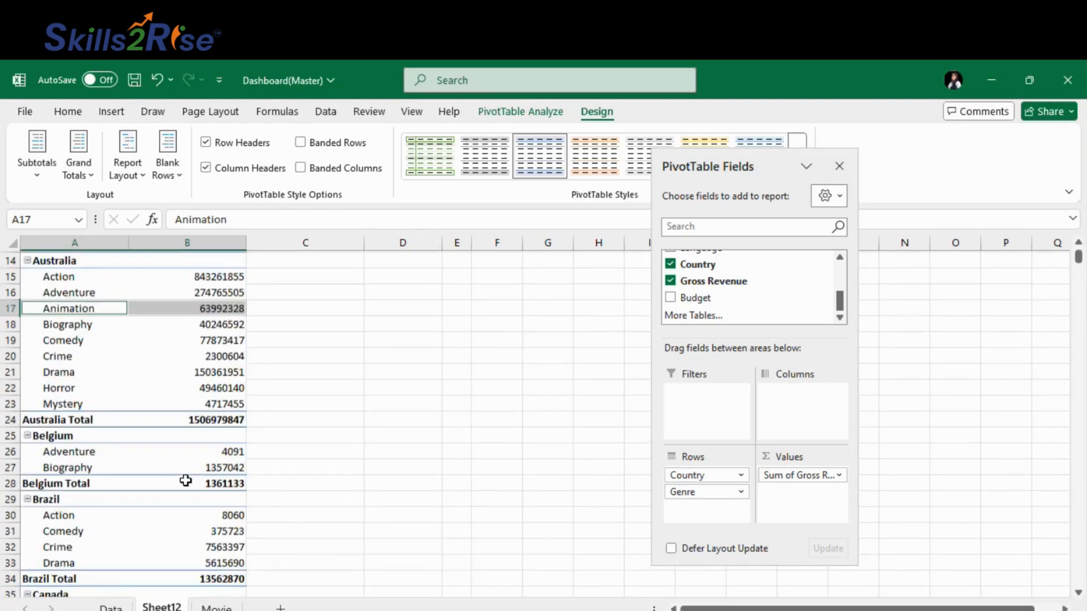
pyautogui.scroll(4, 186, 480)
pyautogui.moveTo(187, 481)
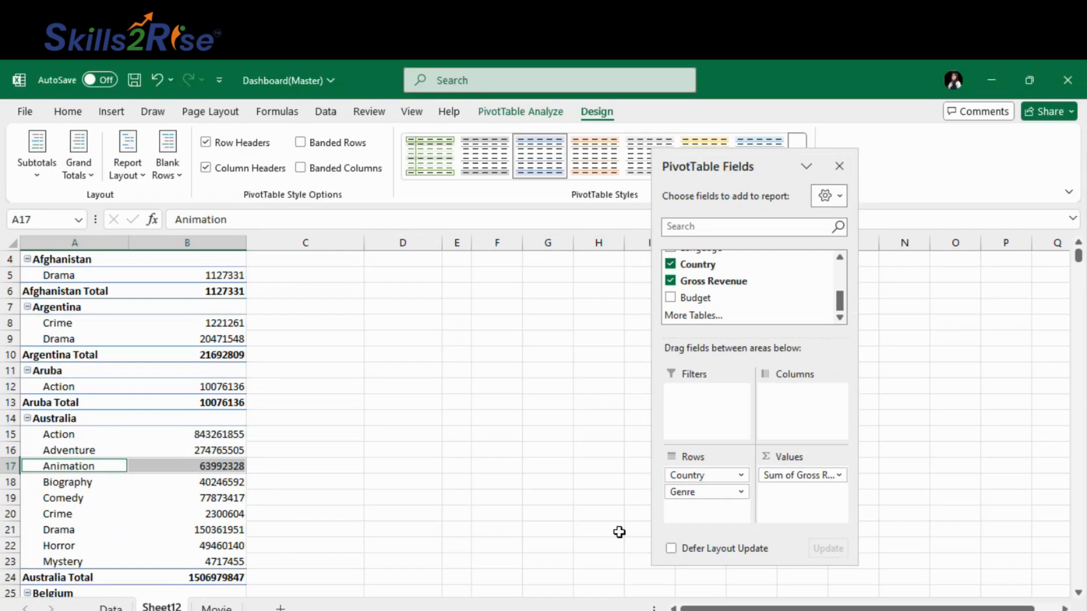
pyautogui.click(839, 477)
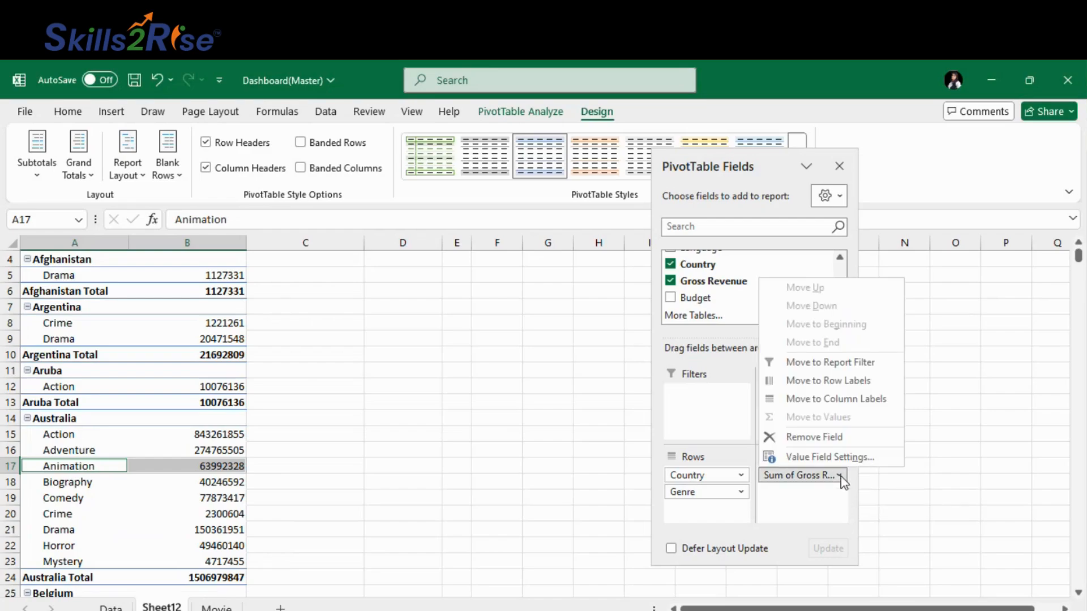
pyautogui.click(842, 459)
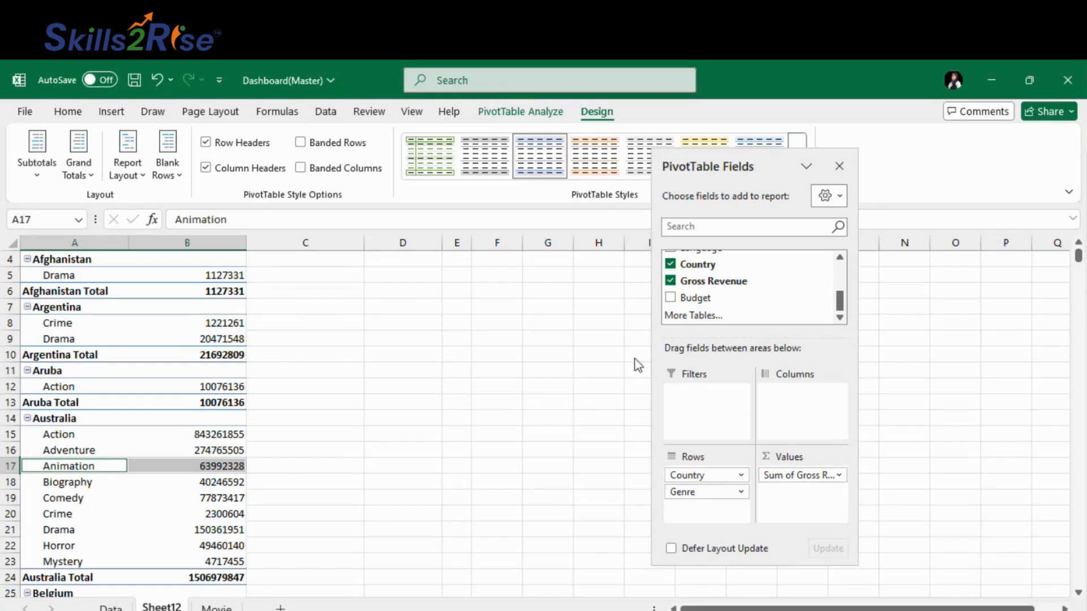
pyautogui.click(794, 409)
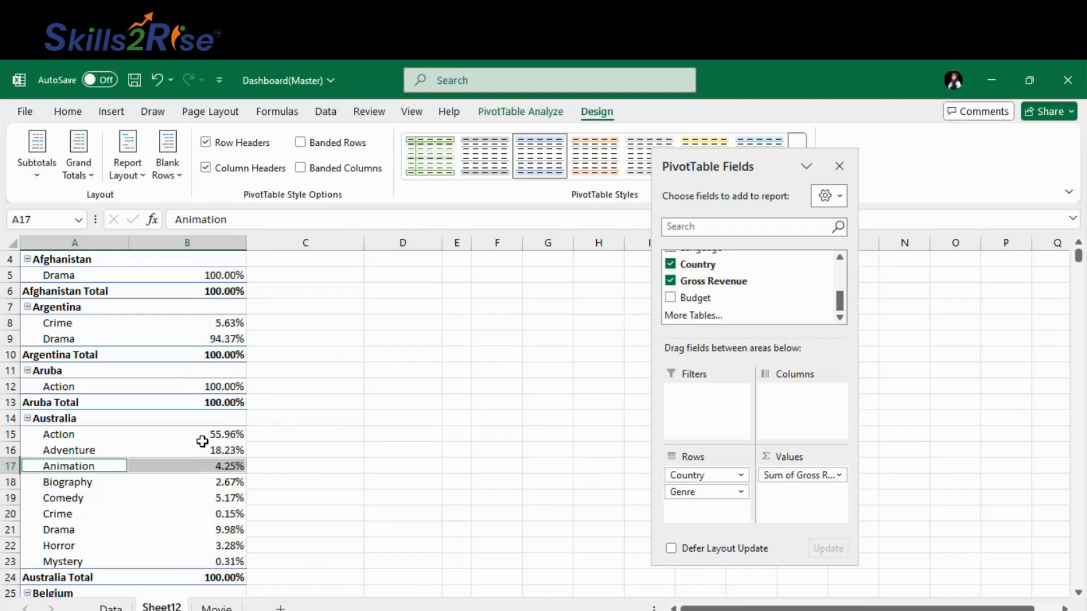
# Examine how the genre percentages within each country, from Afghanistan to Denmark, relate to the country totals.
pyautogui.scroll(1, 202, 441)
pyautogui.scroll(-2, 225, 501)
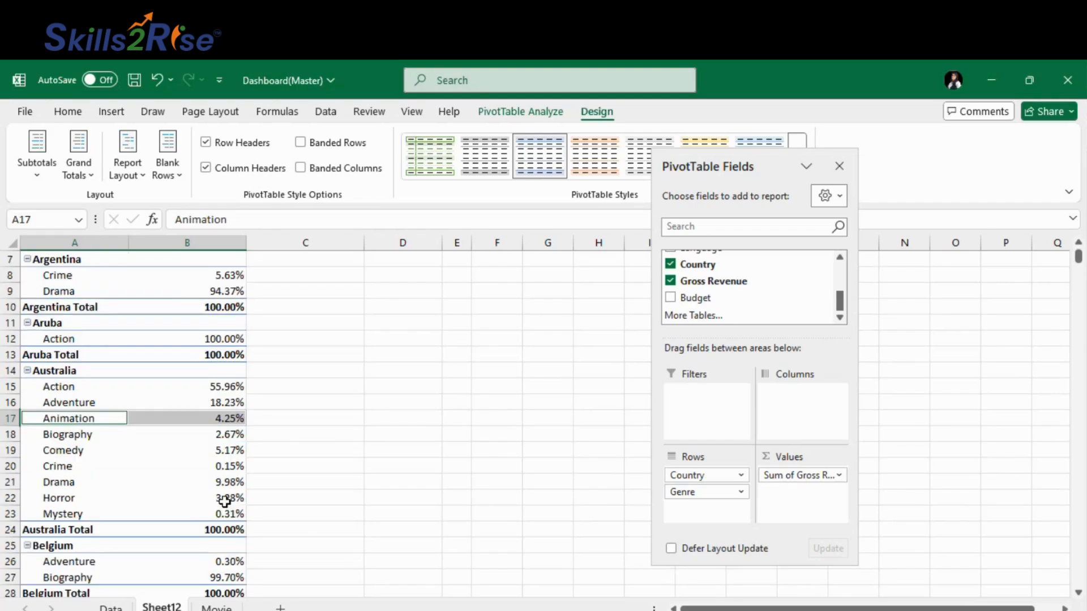
pyautogui.moveTo(227, 503)
pyautogui.click(223, 529)
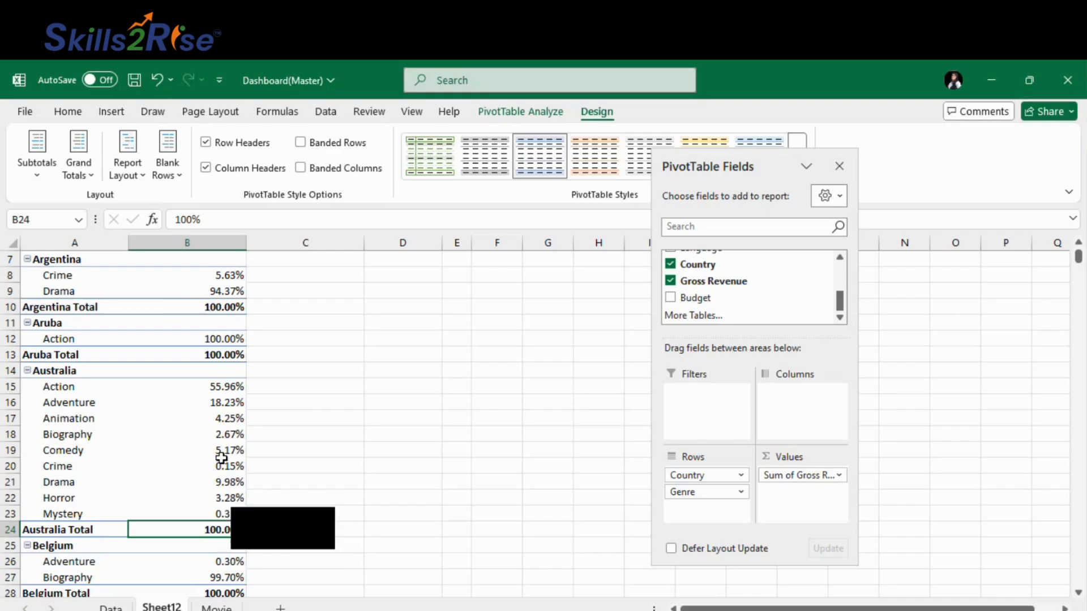
pyautogui.scroll(2, 222, 345)
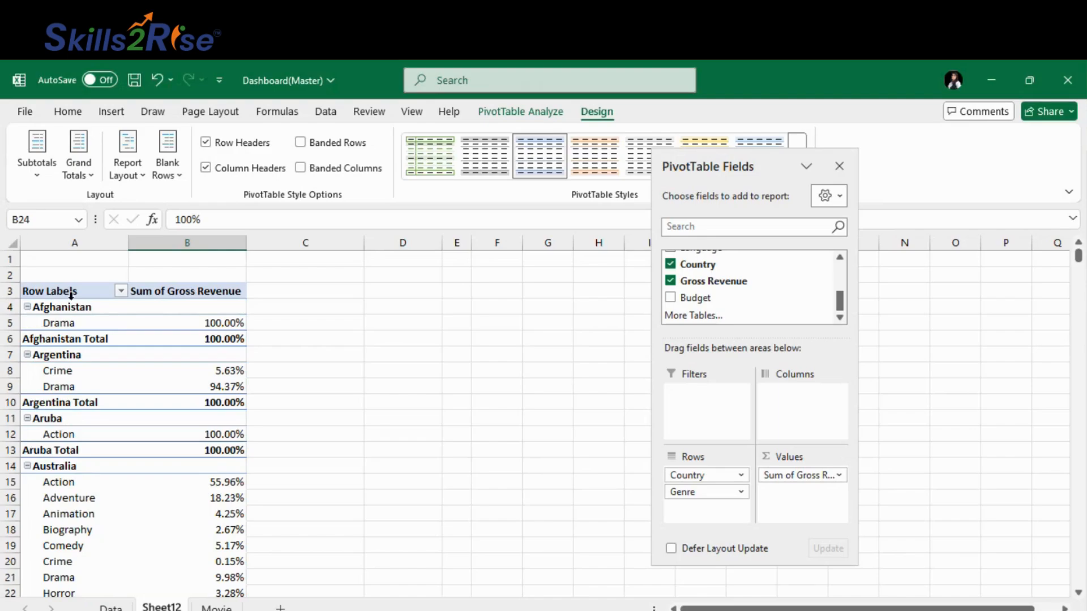
pyautogui.click(107, 322)
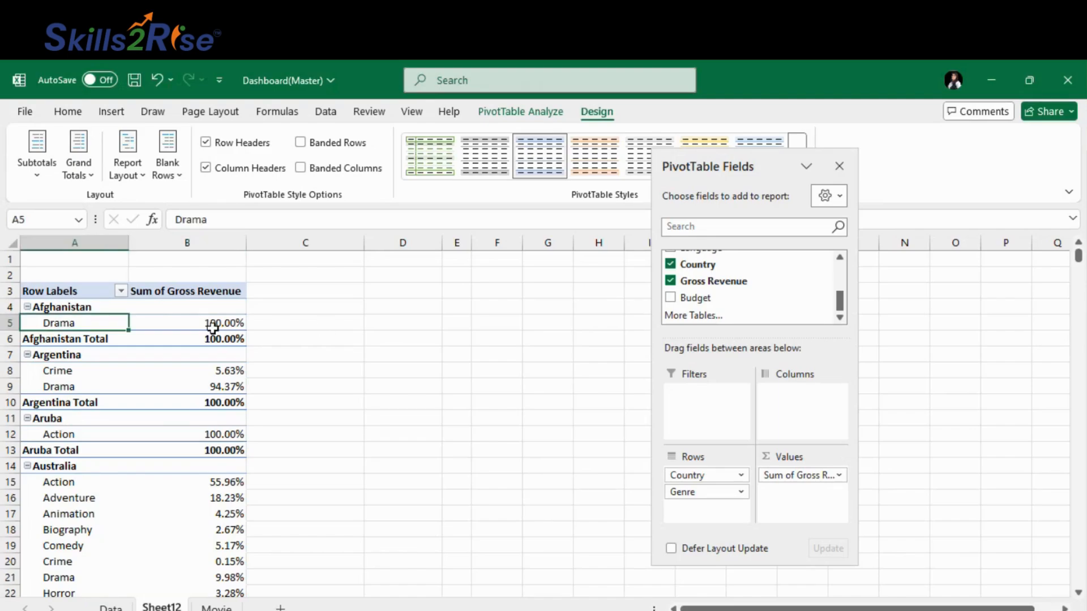
pyautogui.click(216, 324)
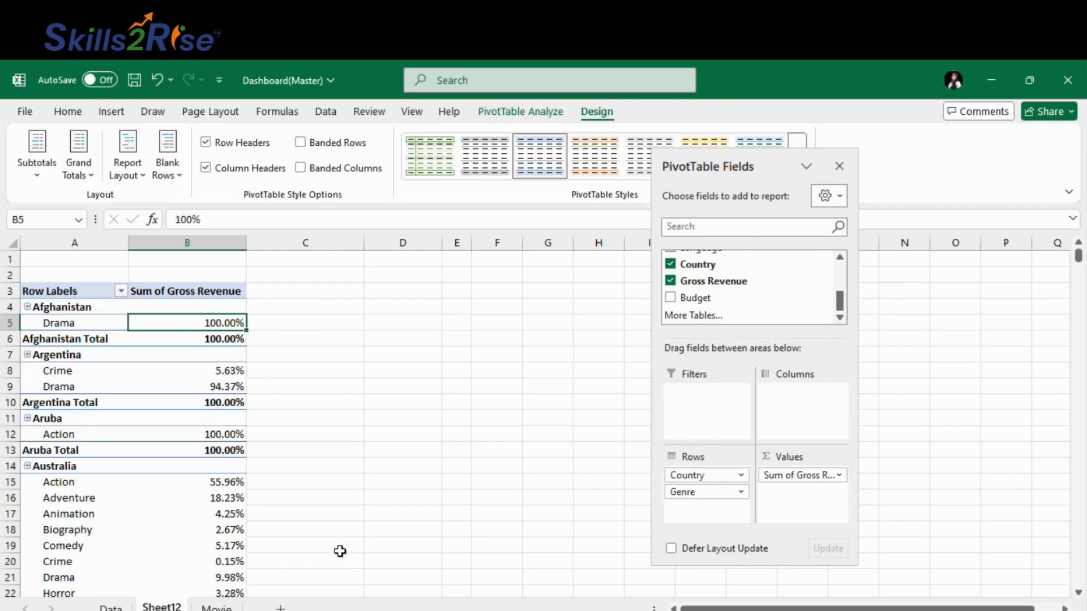
pyautogui.scroll(-9, 277, 473)
pyautogui.scroll(-6, 277, 473)
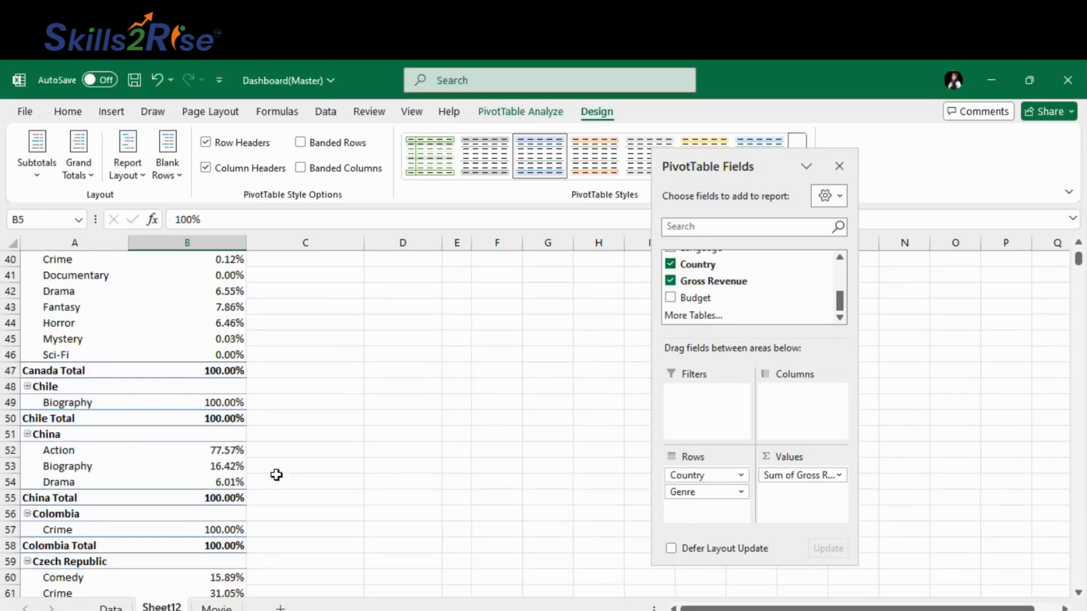
pyautogui.scroll(-2, 277, 475)
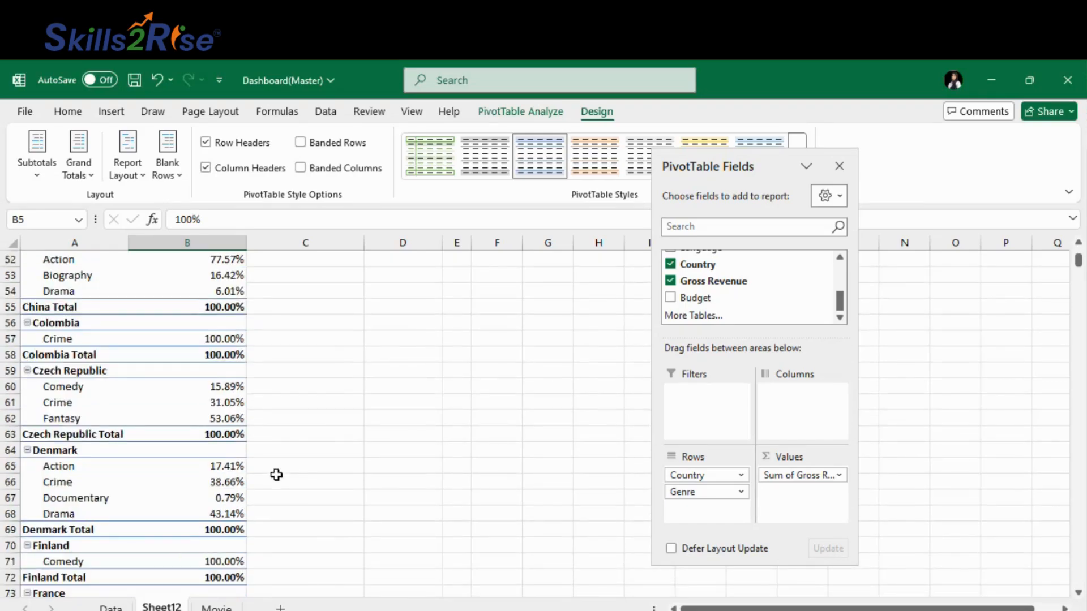
pyautogui.scroll(14, 276, 475)
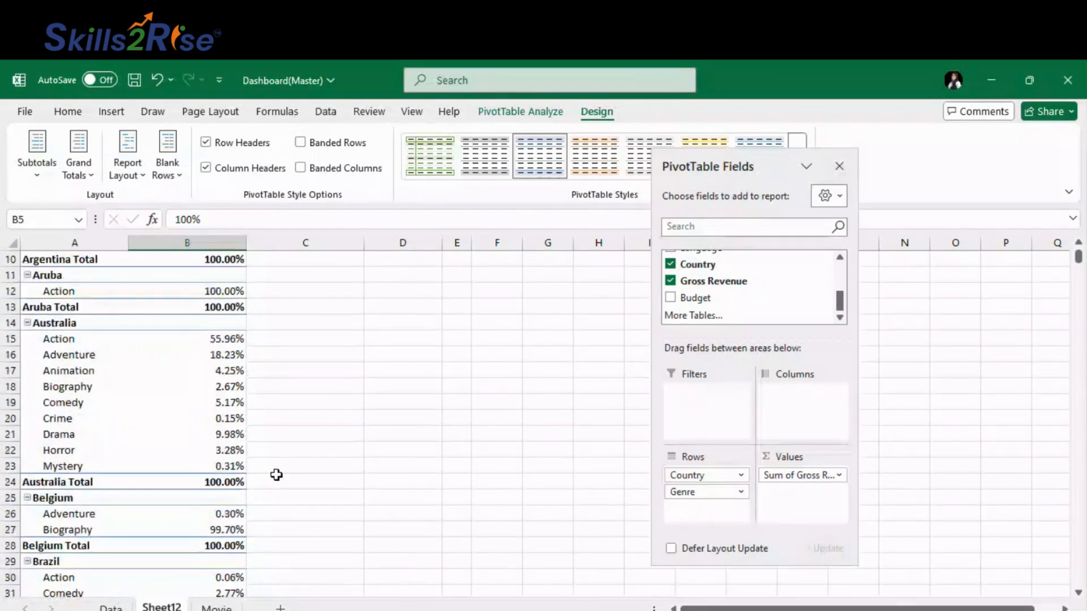
pyautogui.scroll(3, 277, 474)
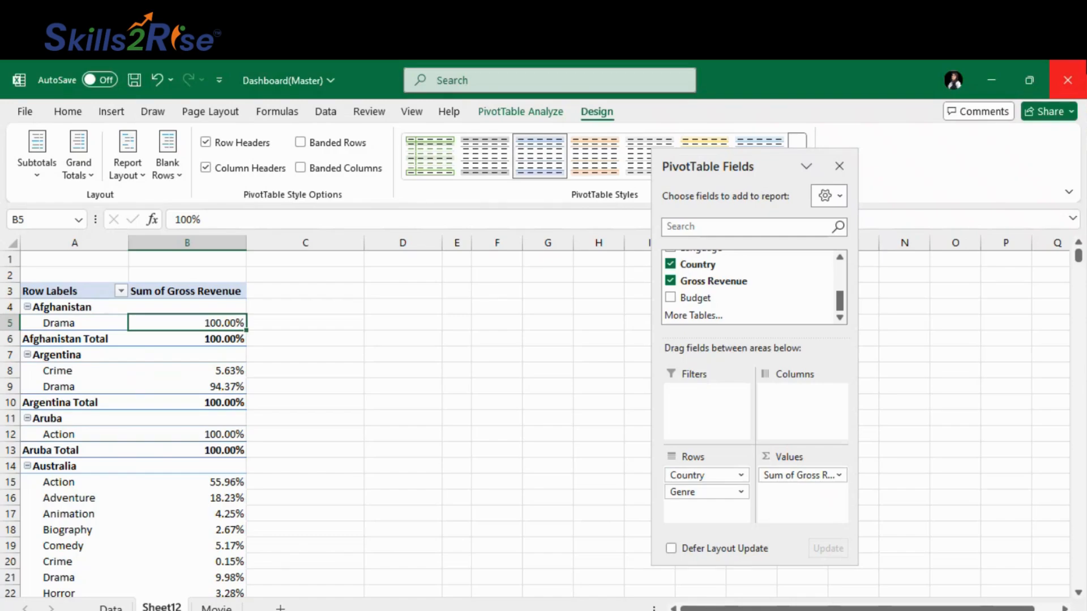
pyautogui.click(428, 352)
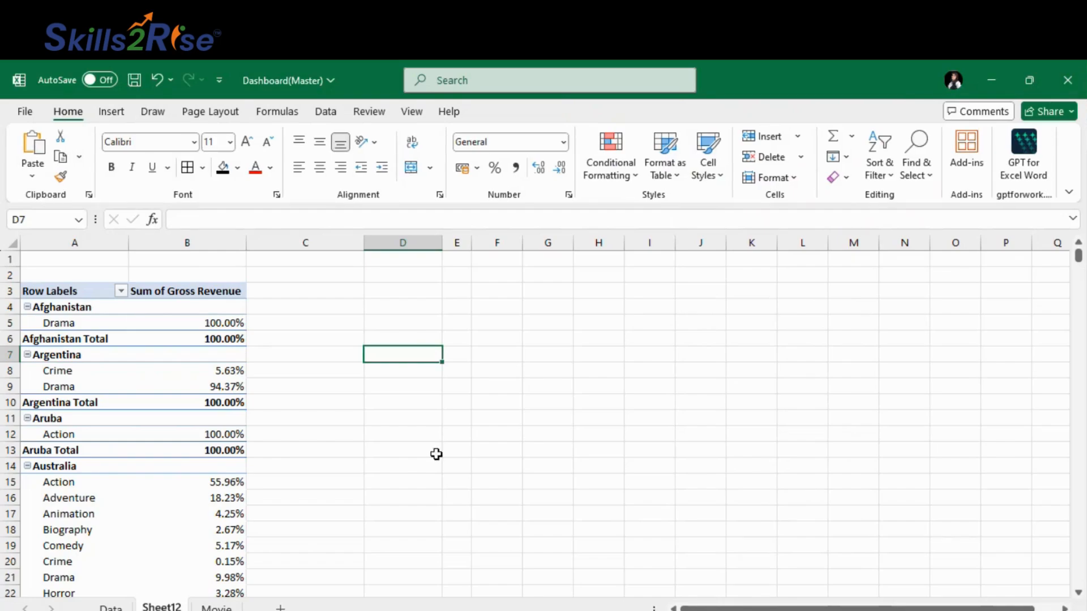
pyautogui.click(365, 497)
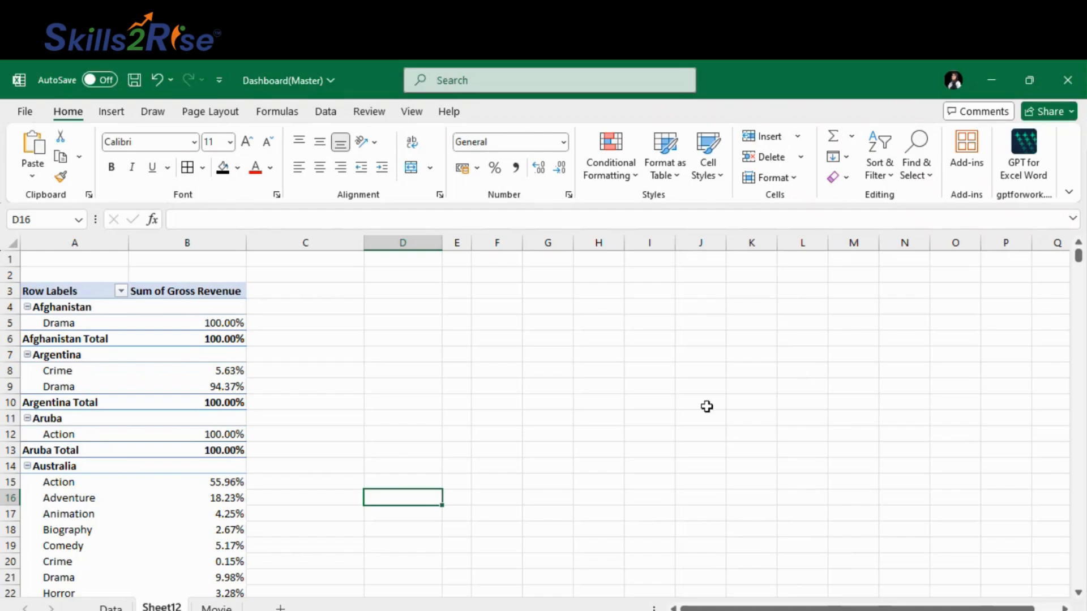
# Replace Country with Release Date below Genre in Rows, and remove Sum of Gross Revenue from Values.
pyautogui.click(223, 384)
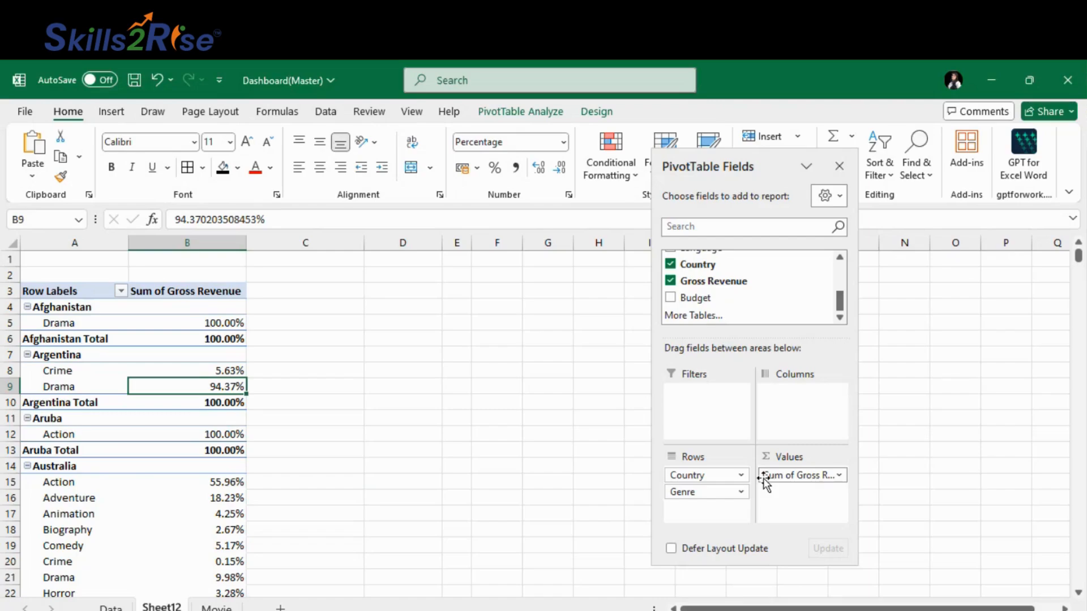
pyautogui.moveTo(730, 476); pyautogui.dragTo(604, 483)
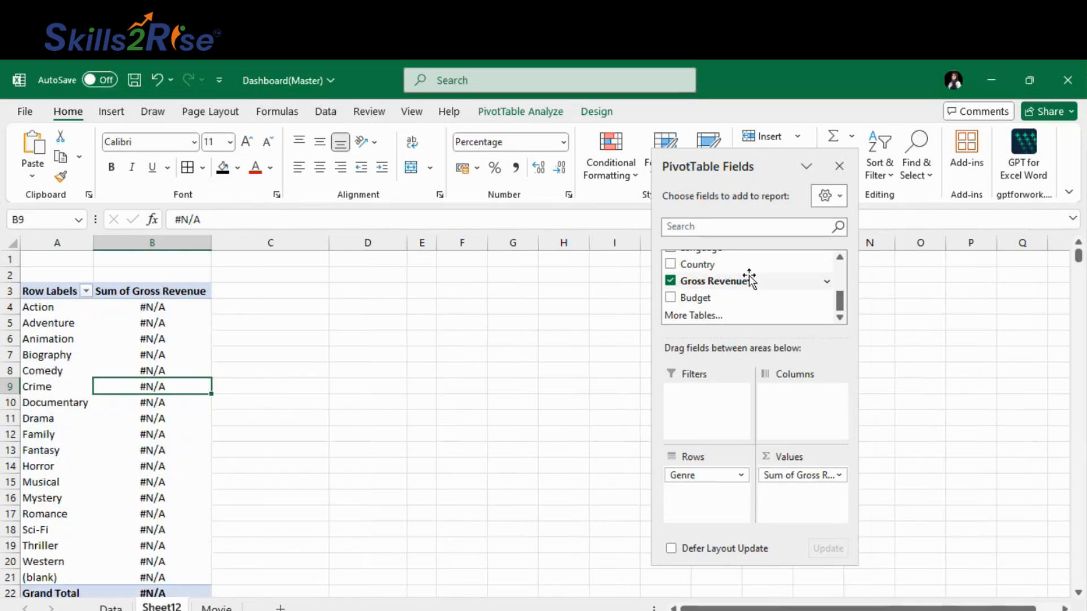
pyautogui.scroll(3, 755, 286)
pyautogui.moveTo(722, 275); pyautogui.dragTo(718, 497)
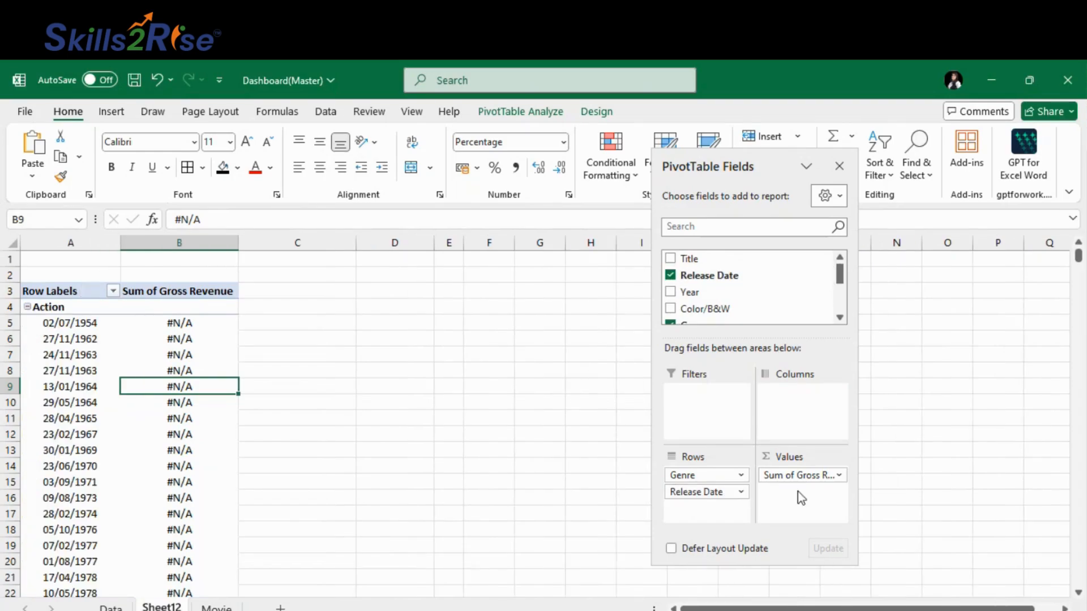
pyautogui.moveTo(800, 476); pyautogui.dragTo(565, 374)
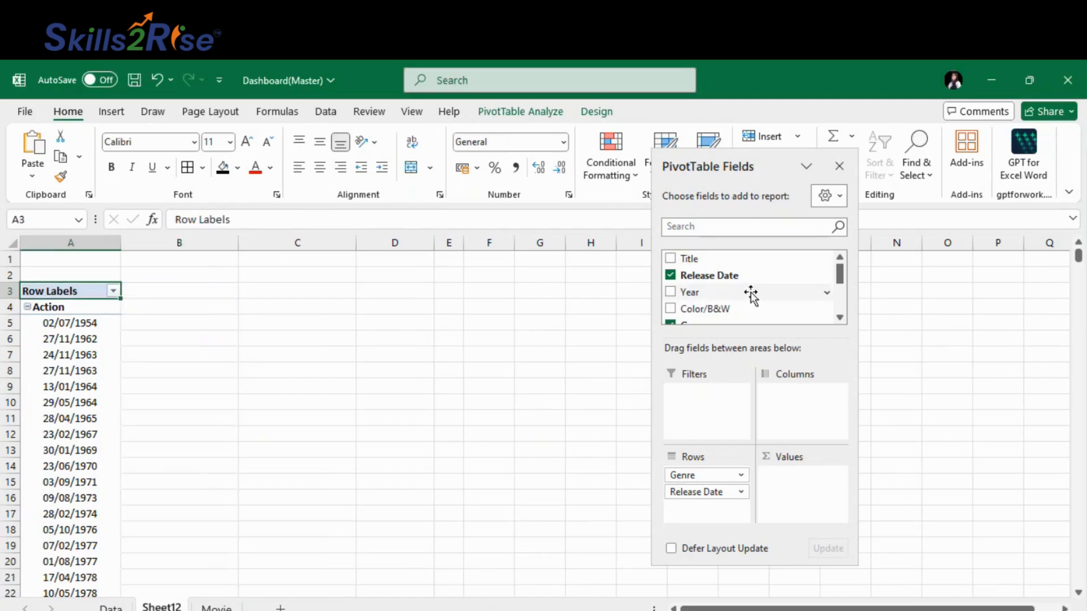
# Add Gross Revenue to Values three times and show the second copy as a running total by Release Date.
pyautogui.scroll(-5, 752, 293)
pyautogui.moveTo(712, 282); pyautogui.dragTo(767, 492)
pyautogui.moveTo(716, 282); pyautogui.dragTo(781, 493)
pyautogui.moveTo(735, 282); pyautogui.dragTo(804, 518)
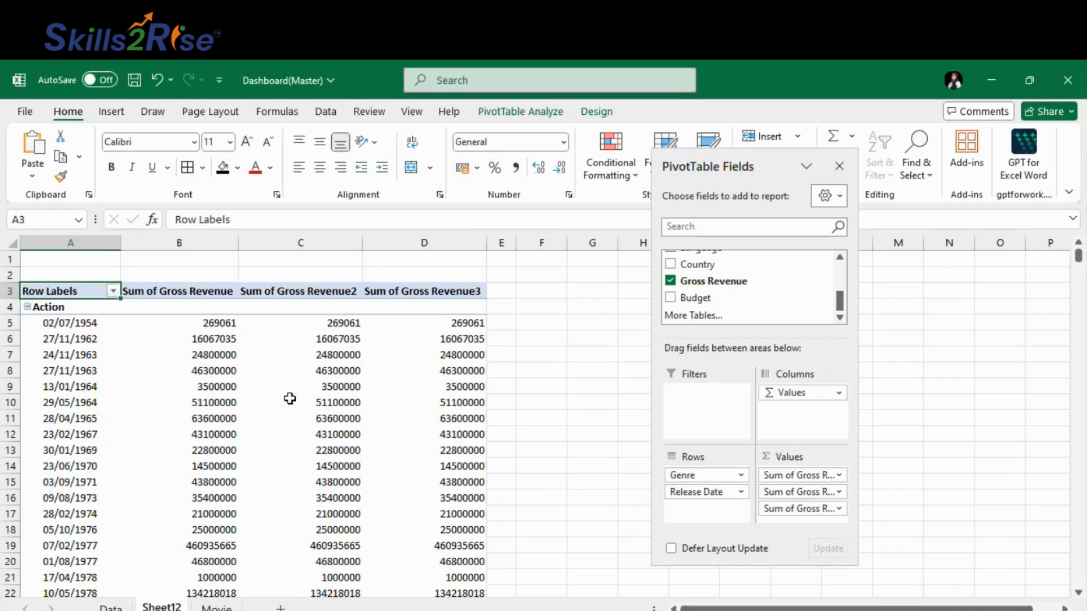
pyautogui.click(824, 491)
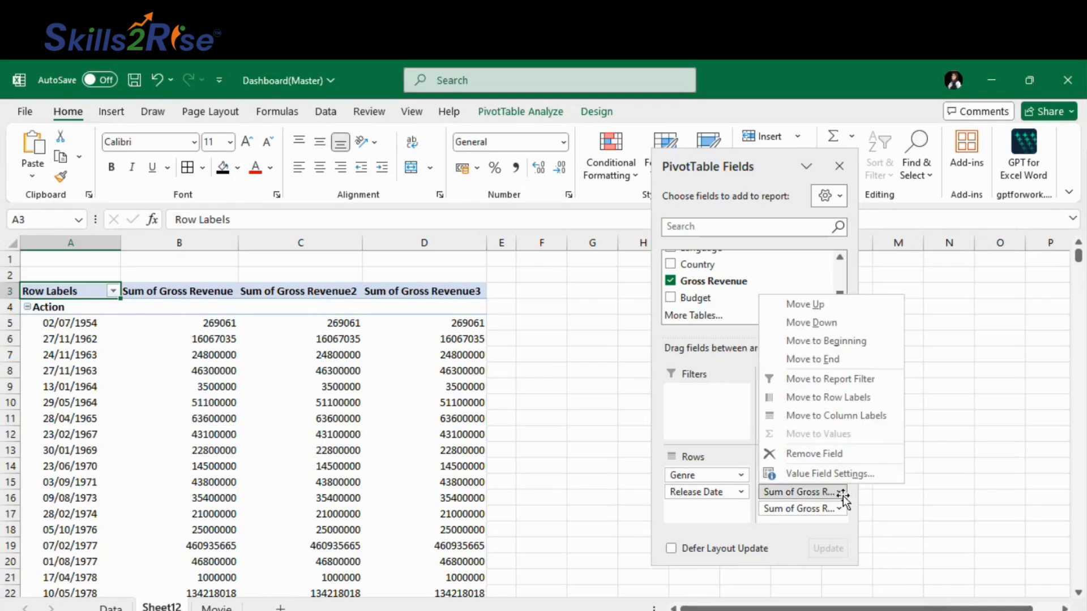
pyautogui.click(873, 478)
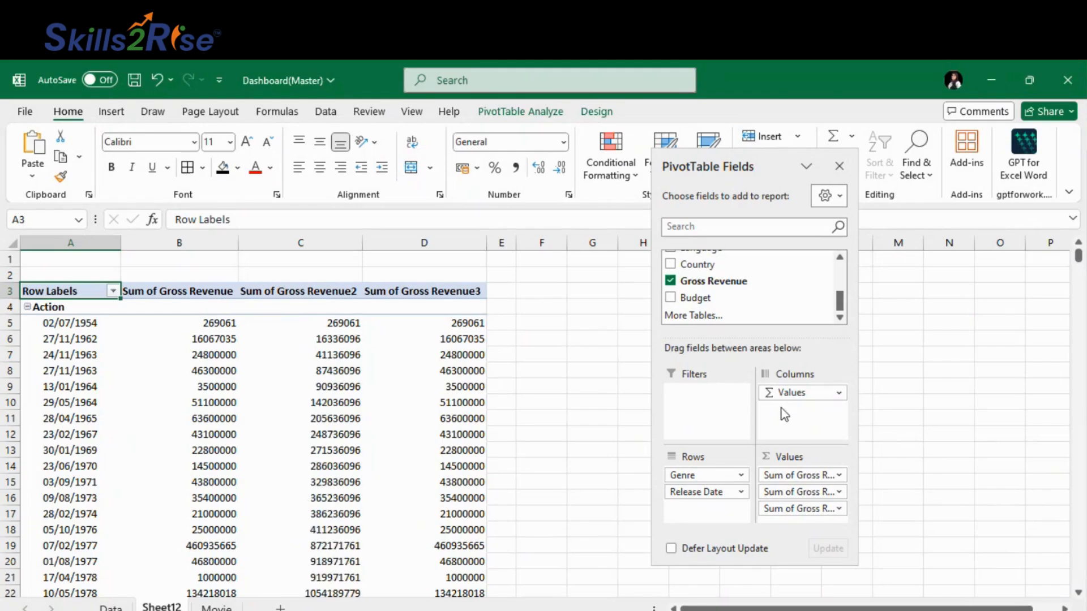
# Compare the Sum of Gross Revenue2 running total with the individual Gross Revenue values across the Action release dates.
pyautogui.click(347, 323)
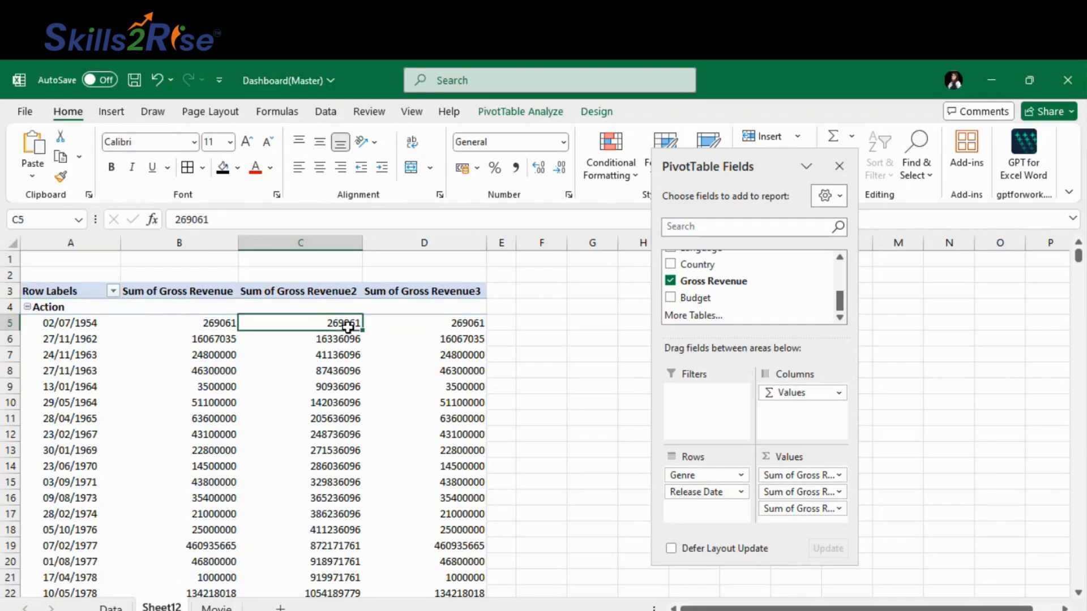
pyautogui.click(348, 338)
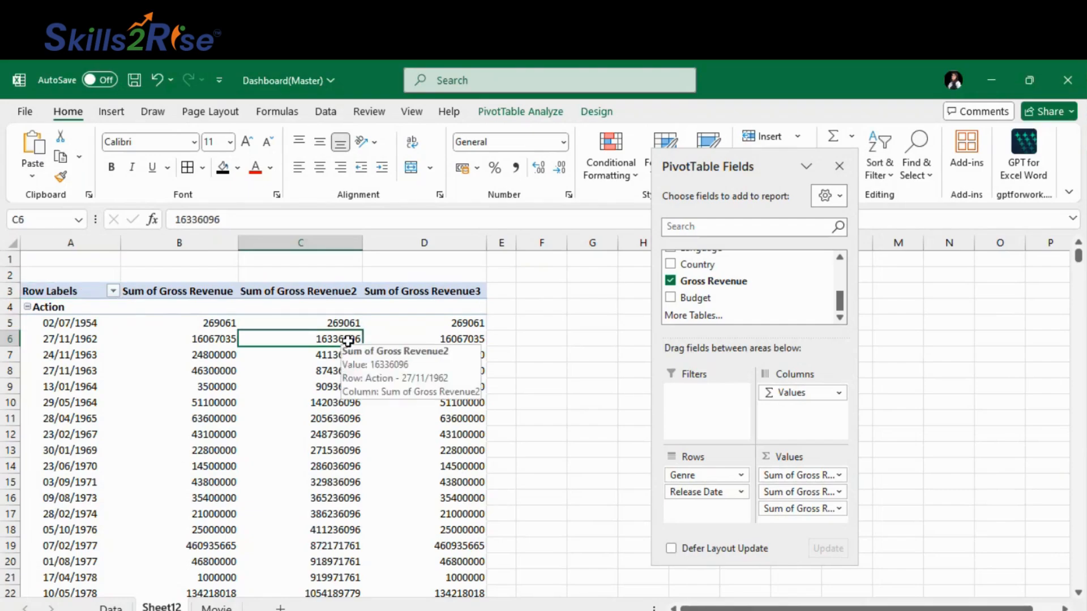
pyautogui.click(328, 293)
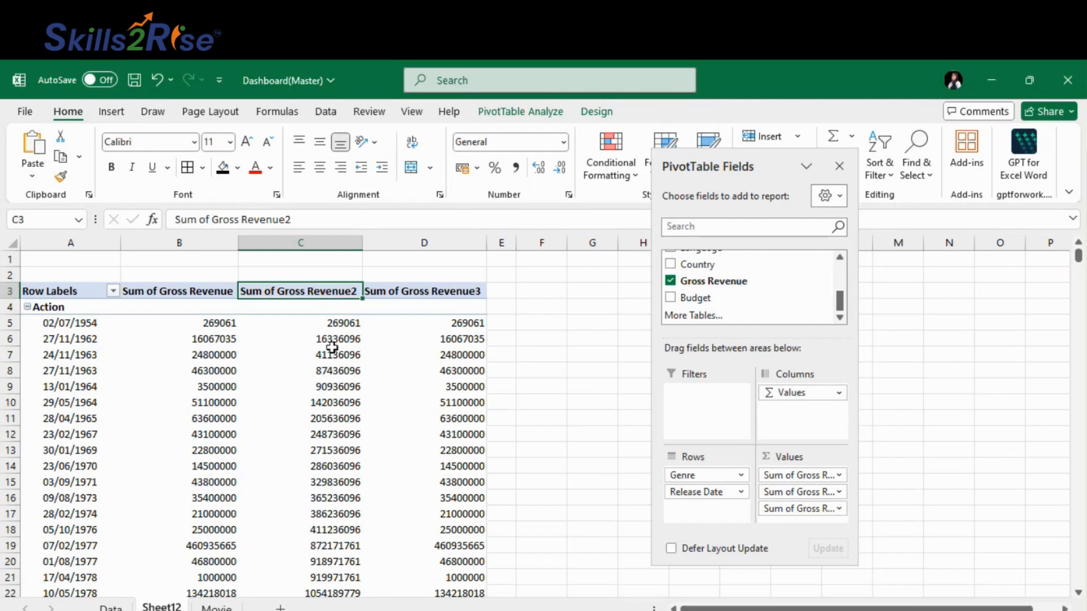
pyautogui.click(218, 326)
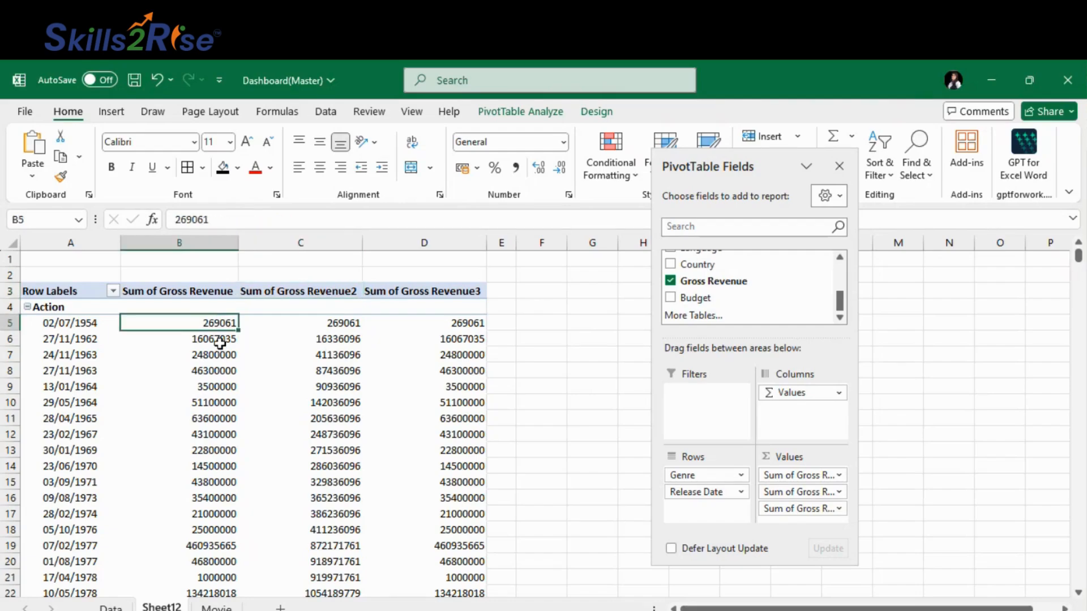
pyautogui.click(220, 342)
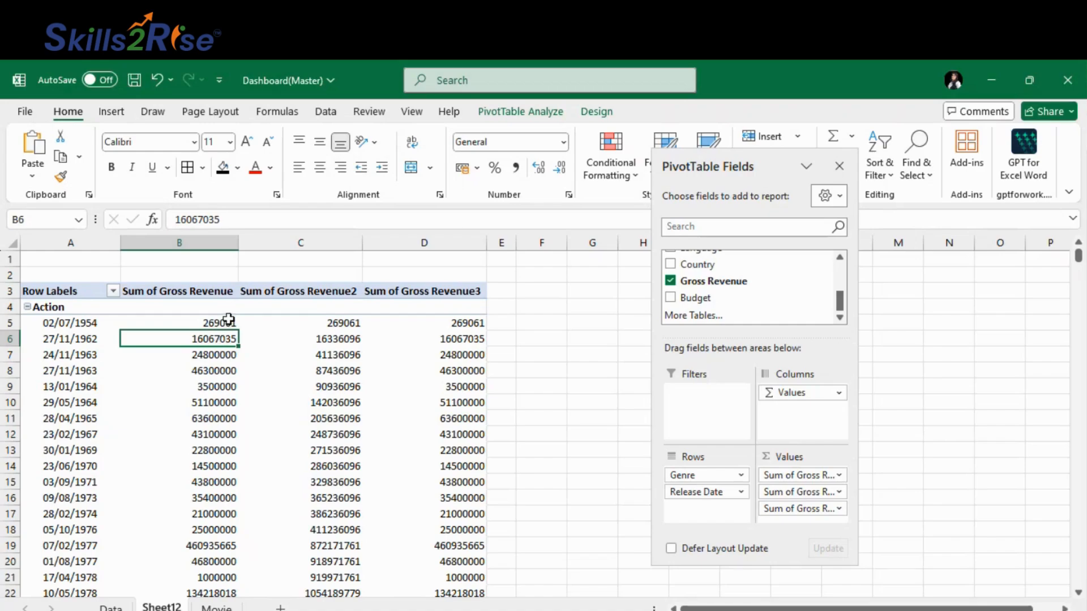
pyautogui.click(217, 369)
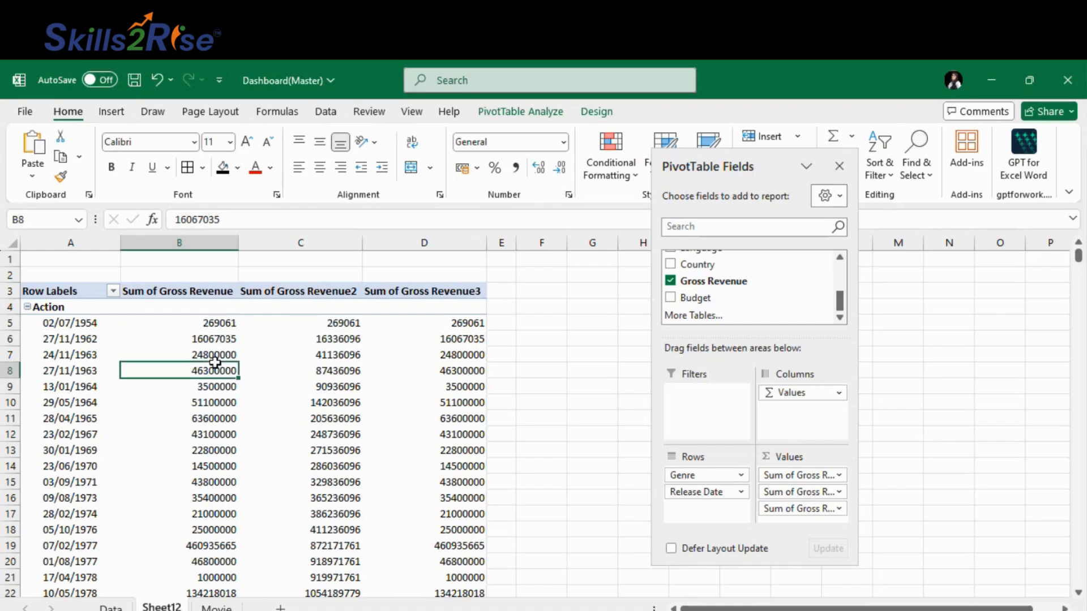
pyautogui.click(218, 356)
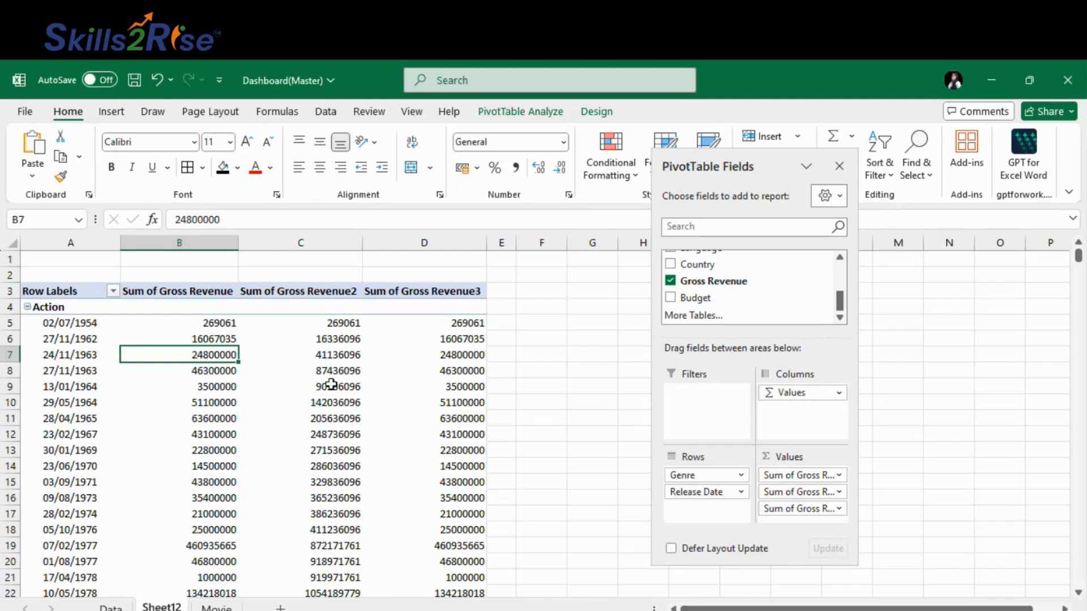
pyautogui.click(346, 373)
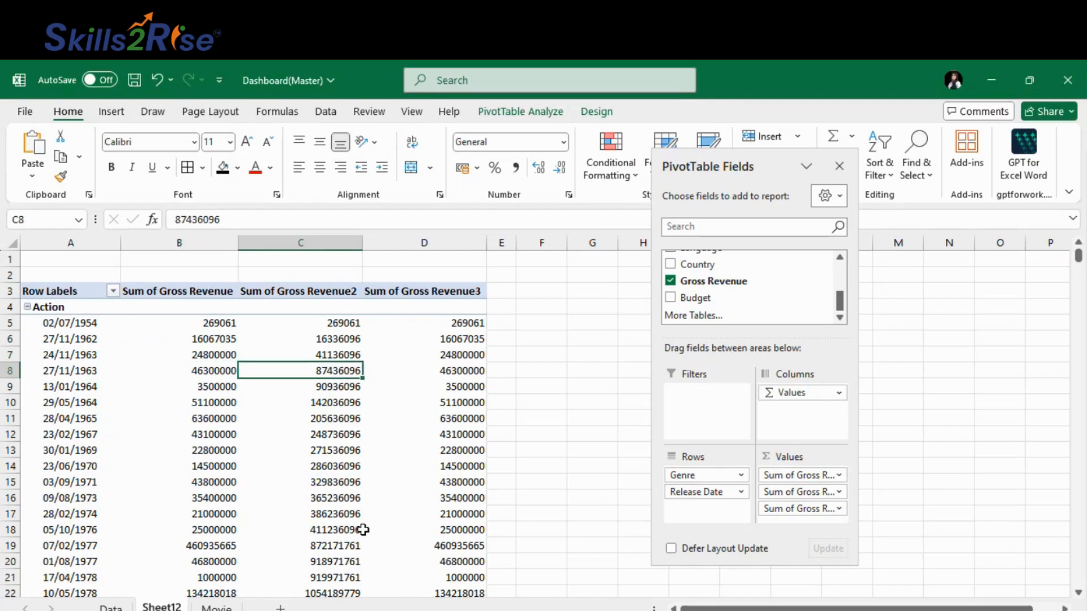
pyautogui.scroll(-14, 347, 528)
pyautogui.scroll(-9, 347, 528)
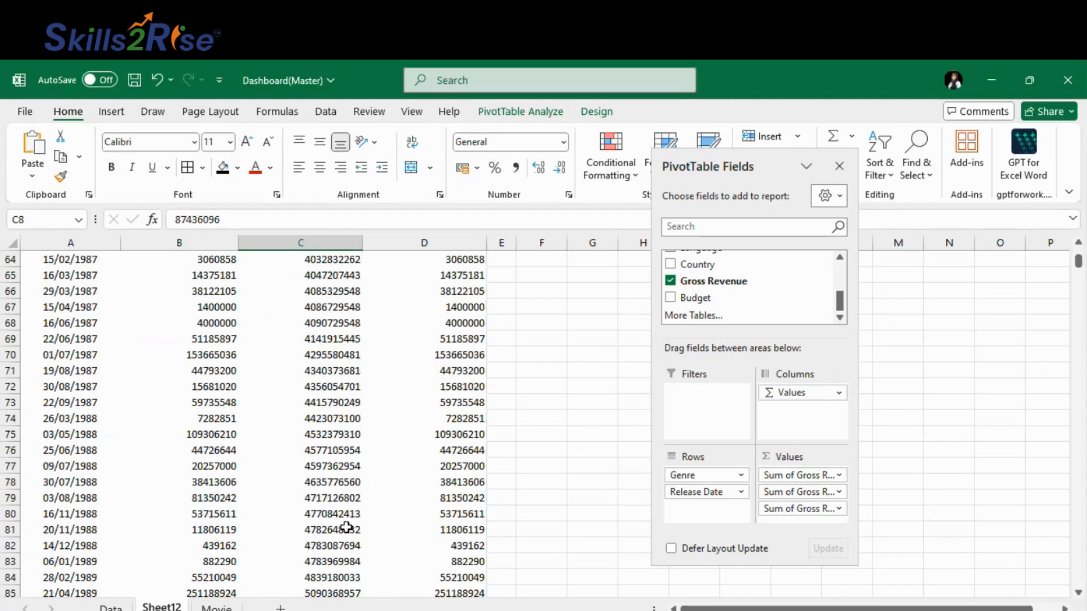
pyautogui.moveTo(1077, 266); pyautogui.dragTo(1085, 231)
pyautogui.click(353, 327)
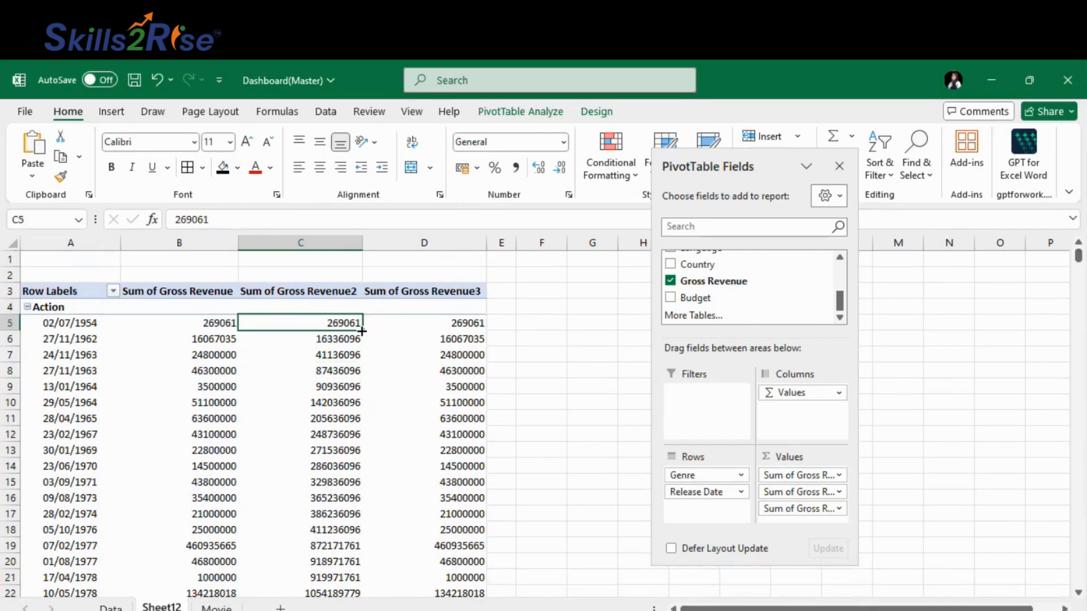
# Show the third Gross Revenue copy as a percentage running total by Release Date and inspect the earliest Action percentages.
pyautogui.click(438, 324)
pyautogui.click(453, 291)
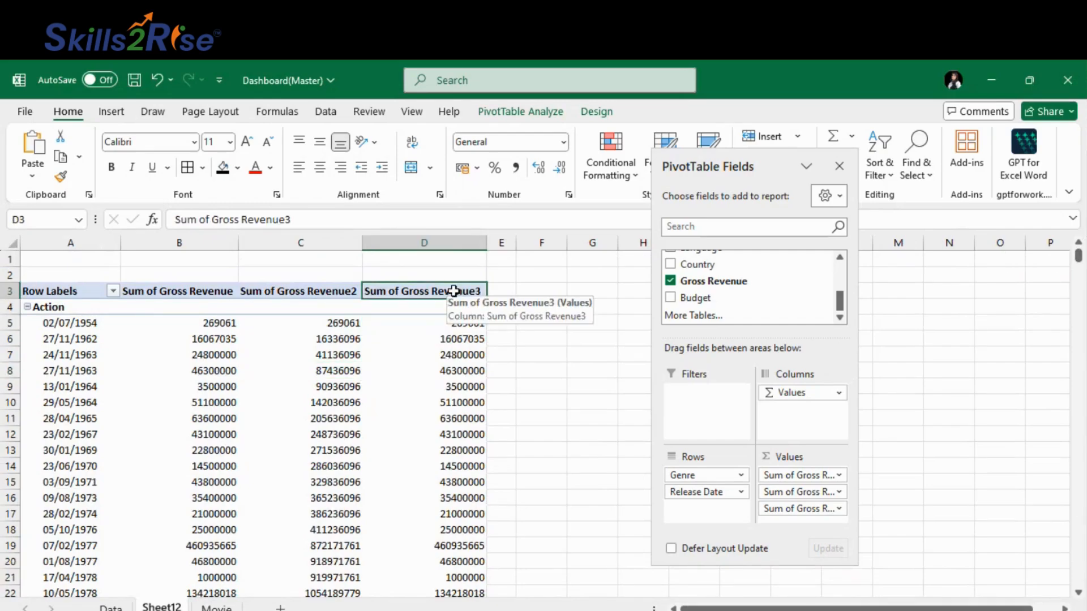
pyautogui.click(833, 507)
pyautogui.click(841, 509)
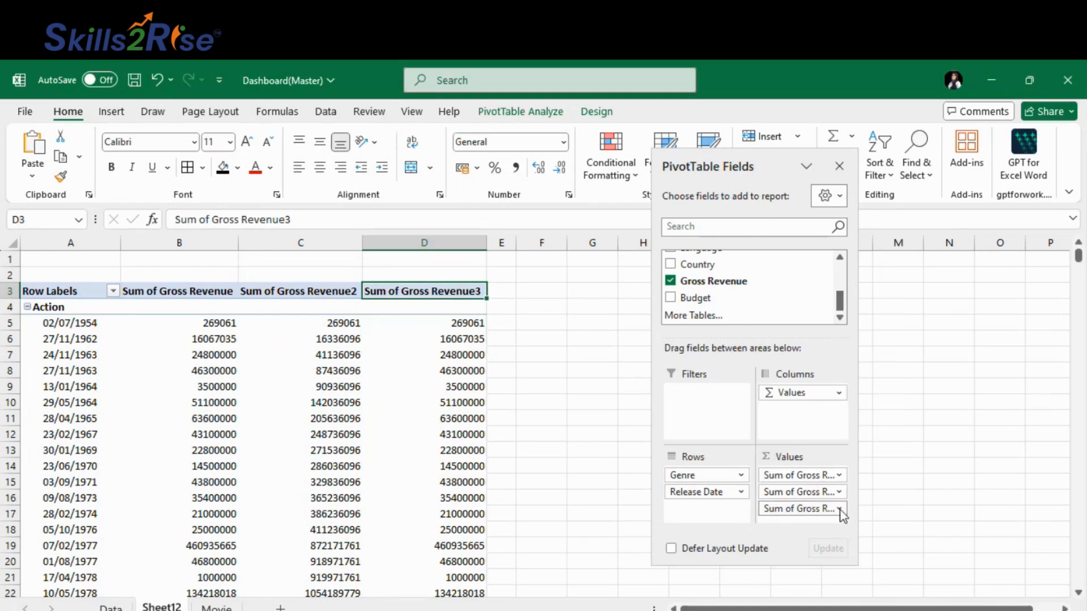
pyautogui.click(839, 510)
pyautogui.click(840, 489)
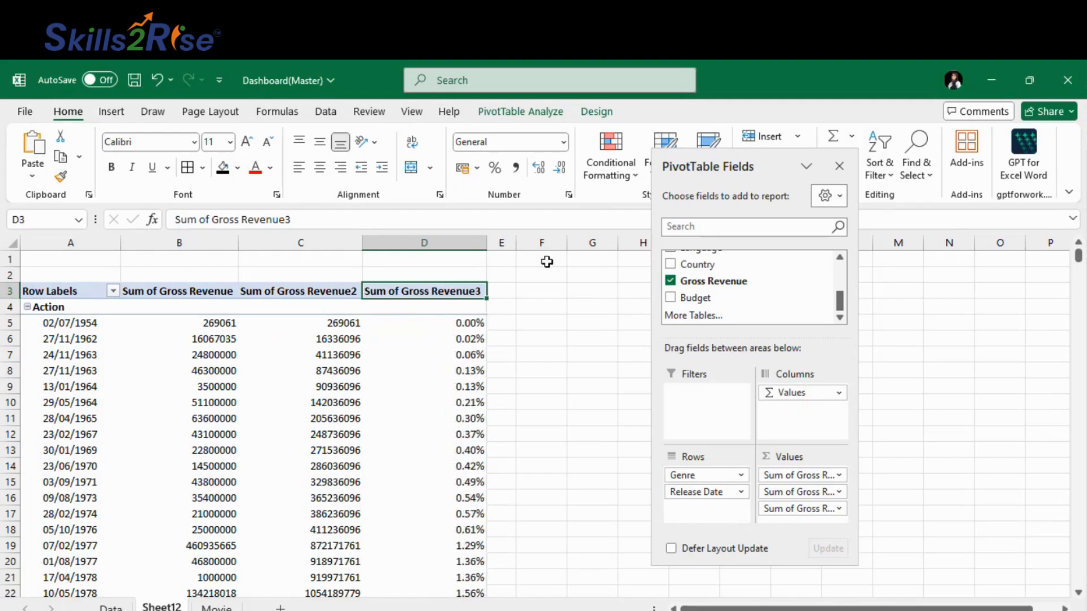
pyautogui.moveTo(452, 419)
pyautogui.click(526, 419)
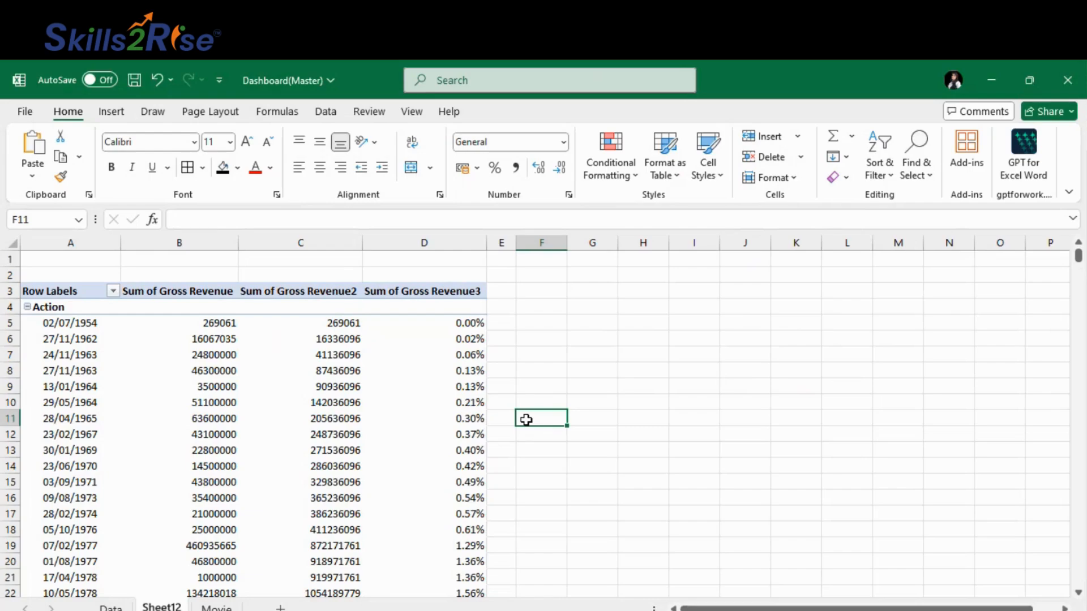
pyautogui.click(411, 339)
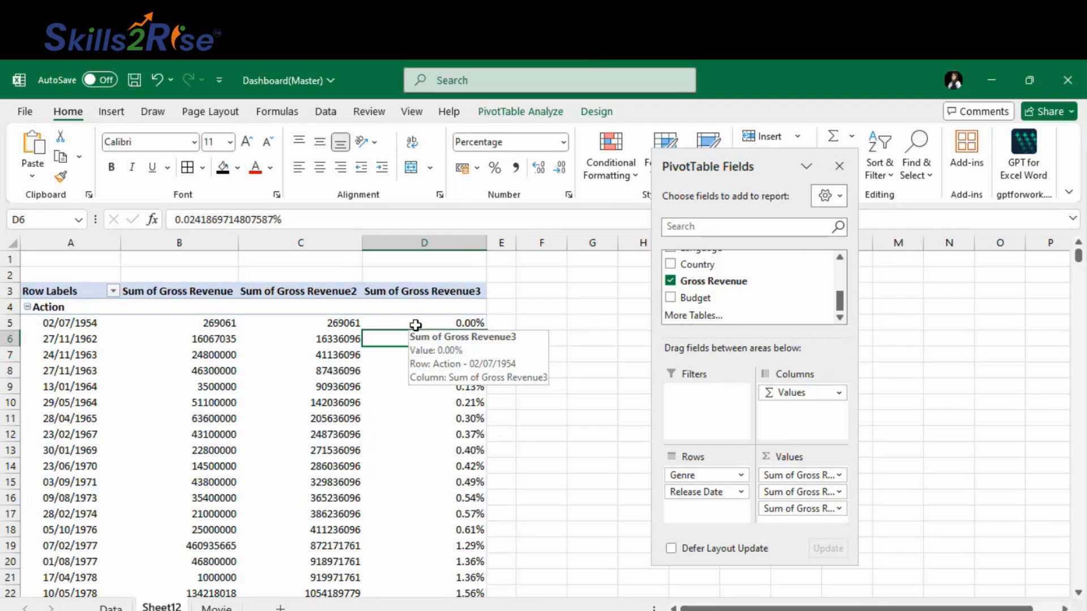
pyautogui.click(471, 326)
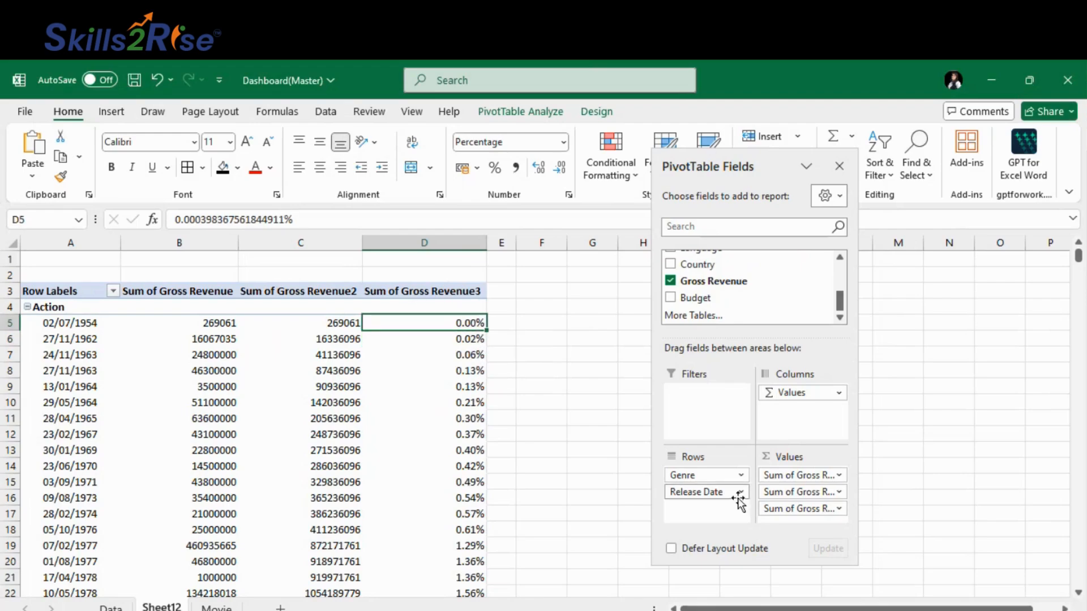
# Remove the second and third Gross Revenue copies from Values and Release Date from Rows, keeping only Genre.
pyautogui.moveTo(784, 508); pyautogui.dragTo(600, 499)
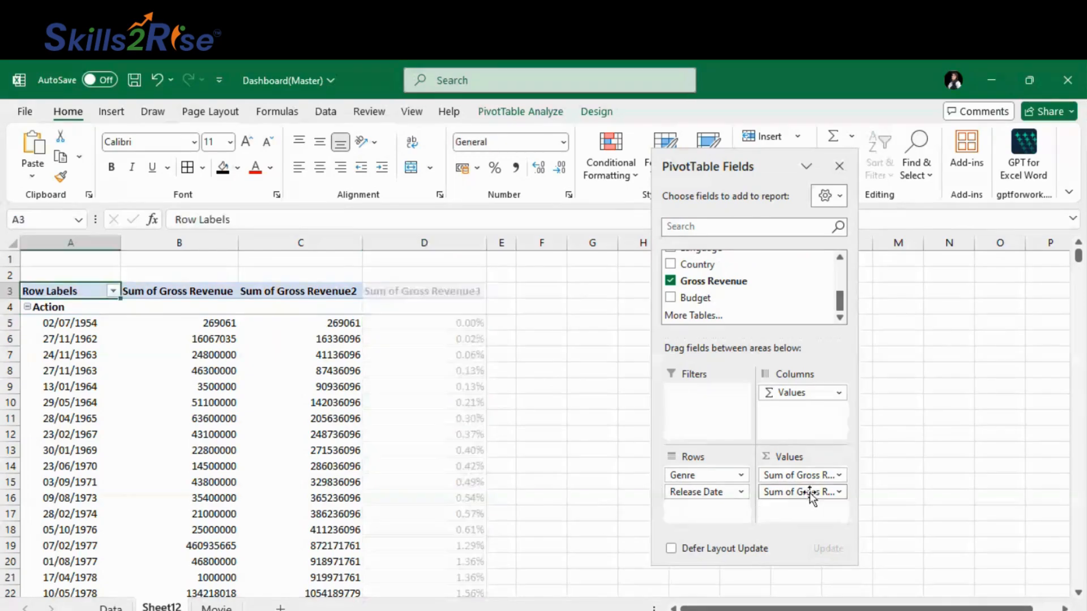
pyautogui.moveTo(812, 496); pyautogui.dragTo(613, 493)
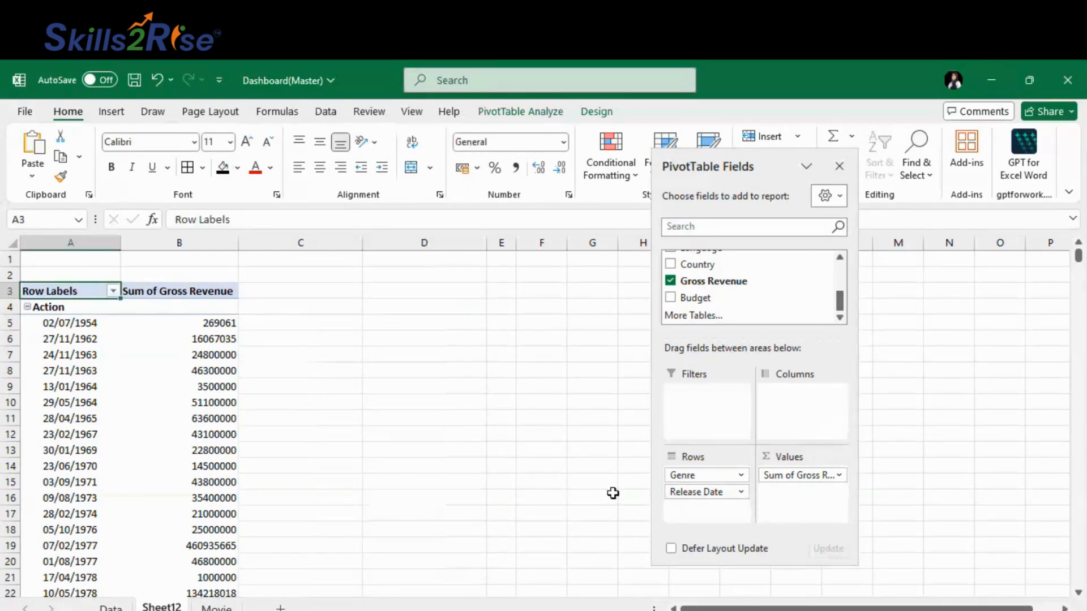
pyautogui.click(451, 368)
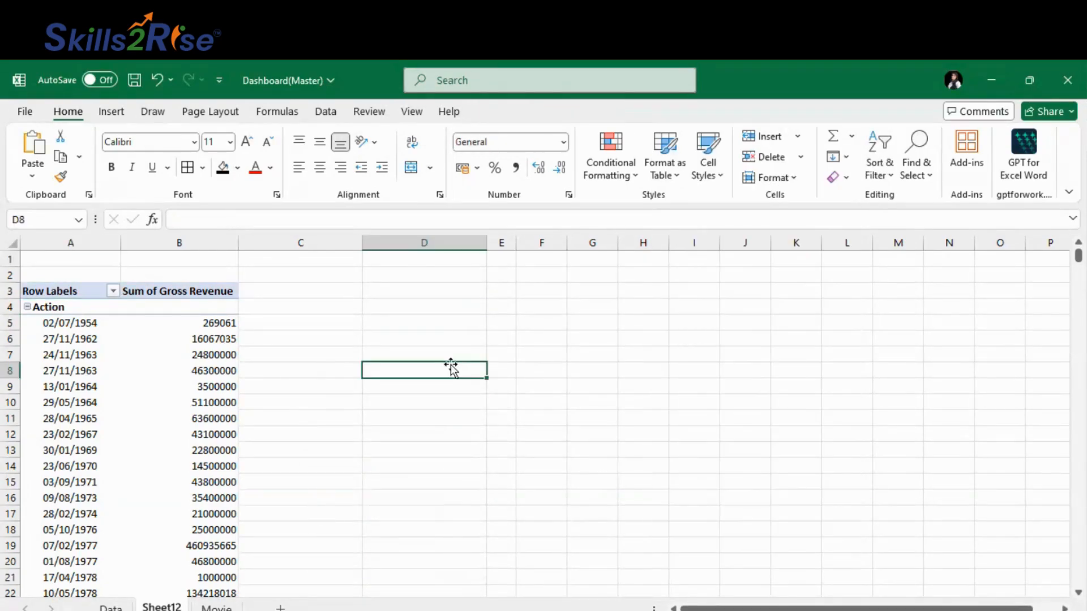
pyautogui.click(75, 481)
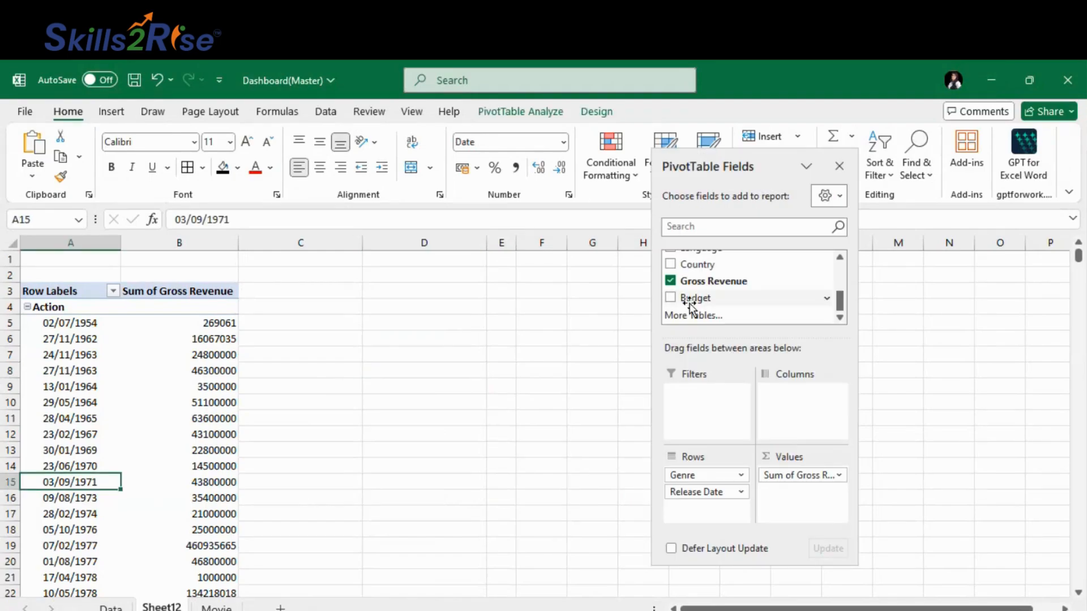
pyautogui.moveTo(696, 492); pyautogui.dragTo(623, 481)
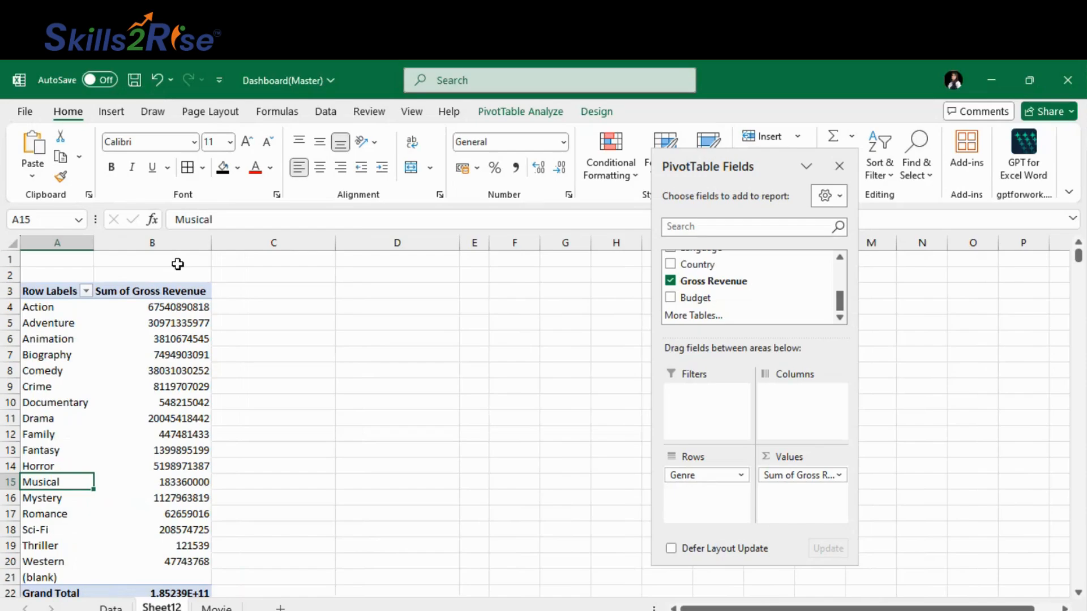
# Format the Gross Revenue values from Action to Western with thousands separators and no decimals.
pyautogui.moveTo(171, 309); pyautogui.dragTo(178, 562)
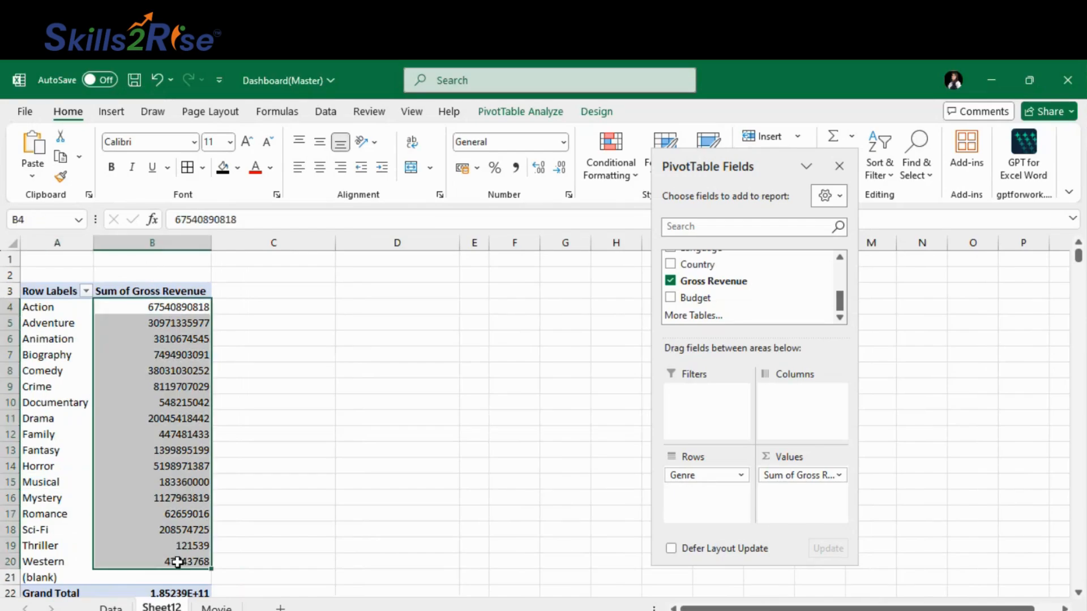
pyautogui.click(515, 167)
pyautogui.click(561, 170)
pyautogui.click(560, 169)
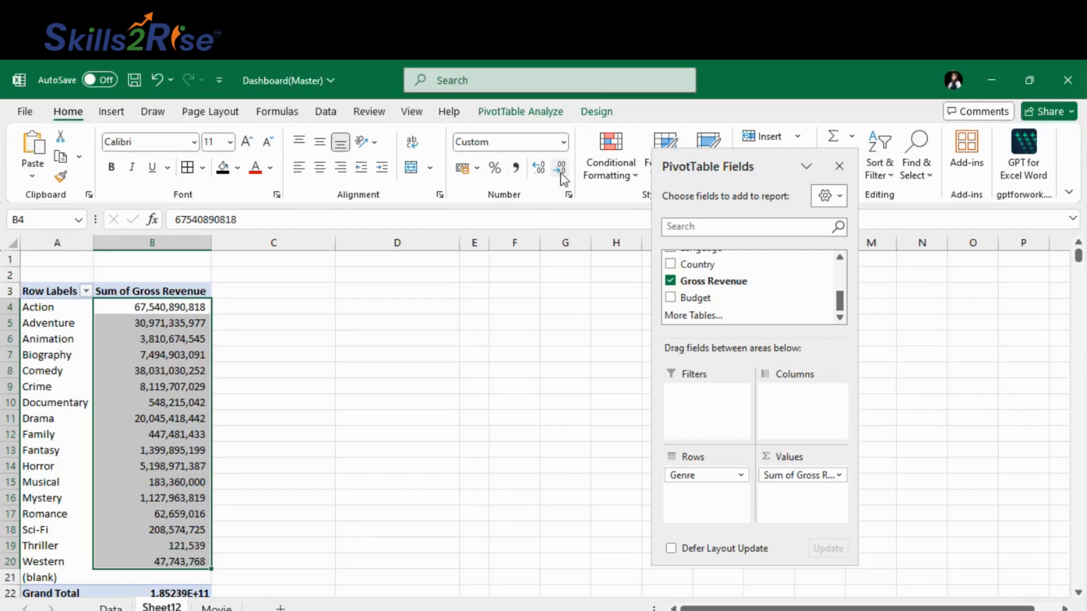
pyautogui.click(490, 419)
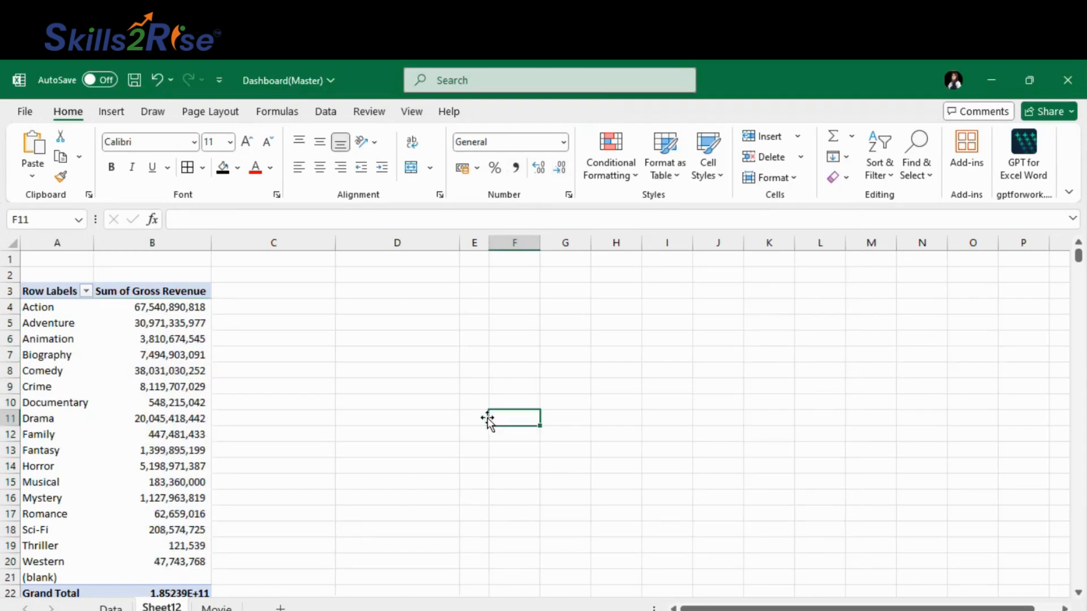
# Add a calculated field named Profit to the PivotTable, computed as Gross Revenue minus Budget.
pyautogui.click(193, 338)
pyautogui.click(162, 304)
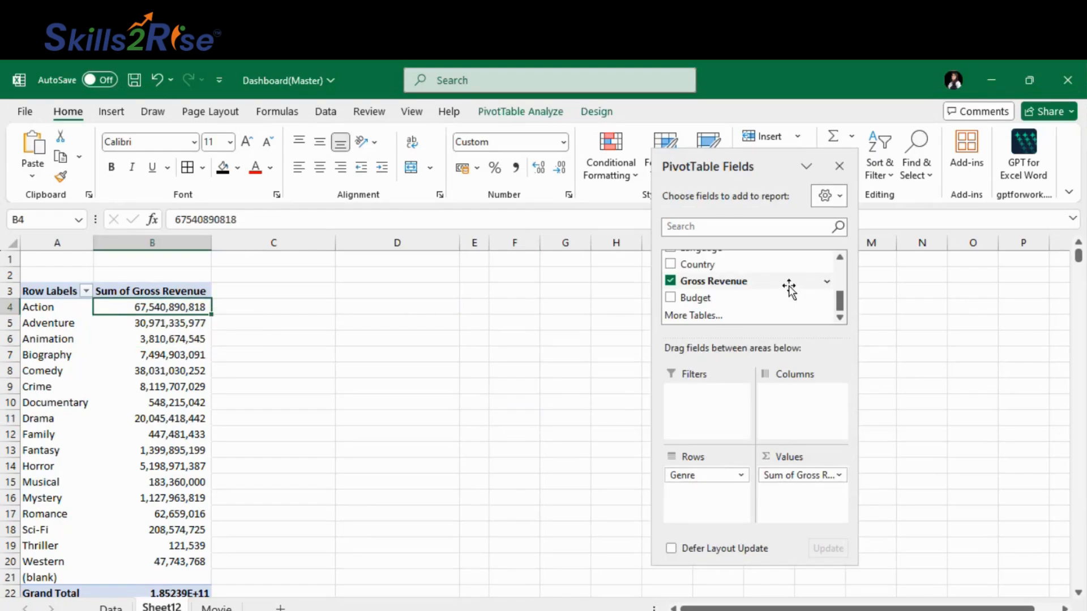
pyautogui.scroll(2, 734, 297)
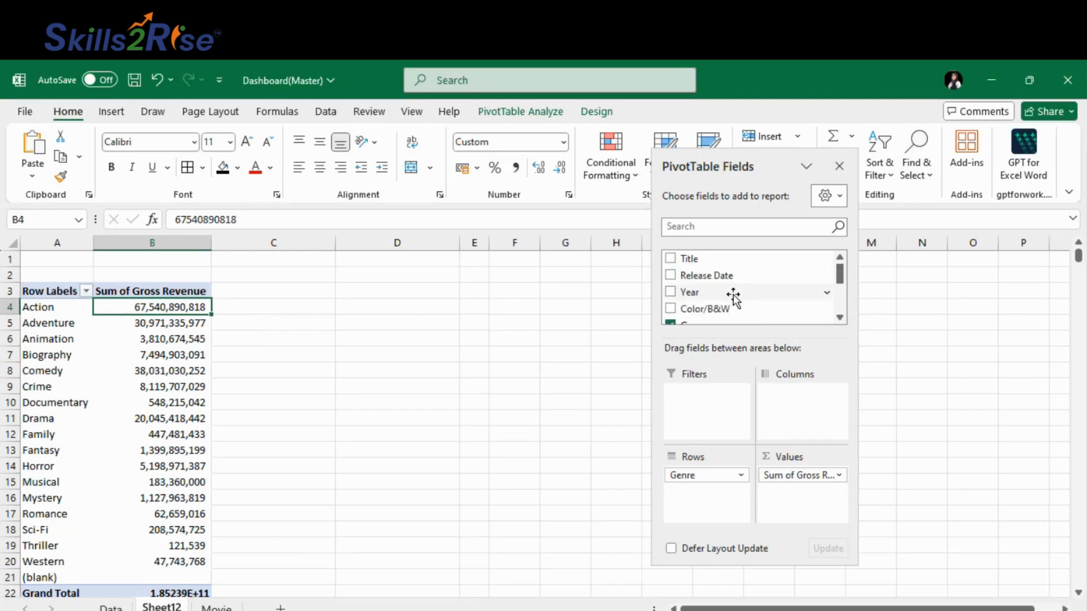
pyautogui.scroll(-2, 734, 298)
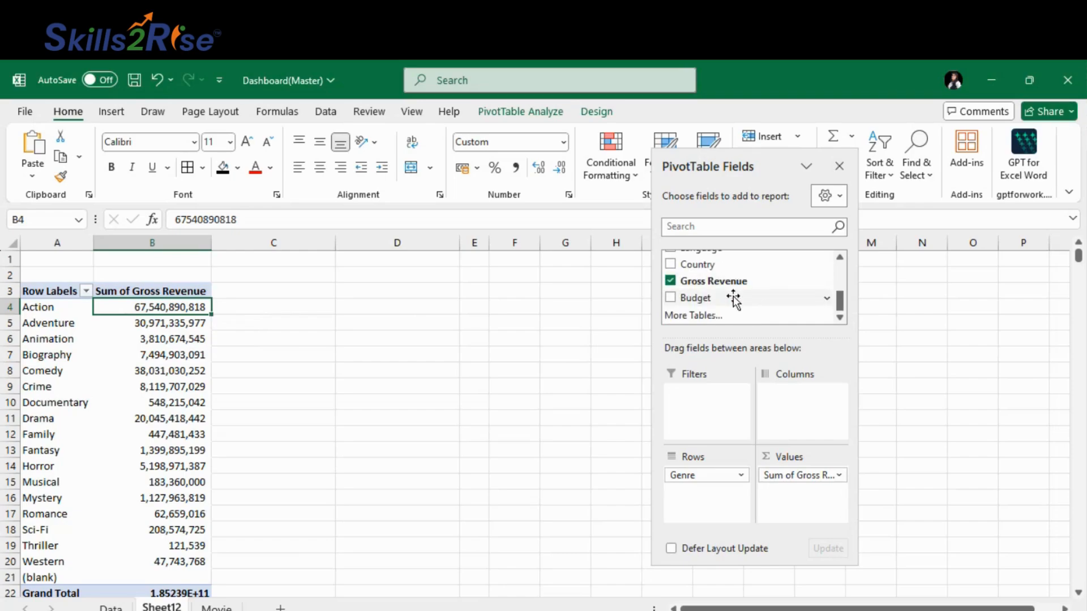
pyautogui.click(514, 116)
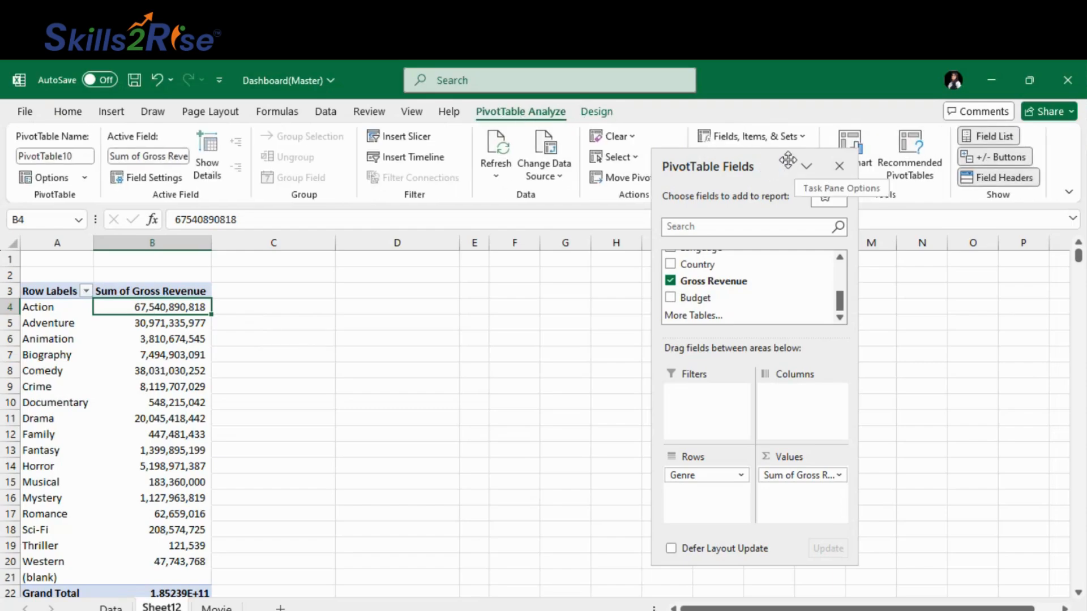
pyautogui.moveTo(788, 160); pyautogui.dragTo(823, 270)
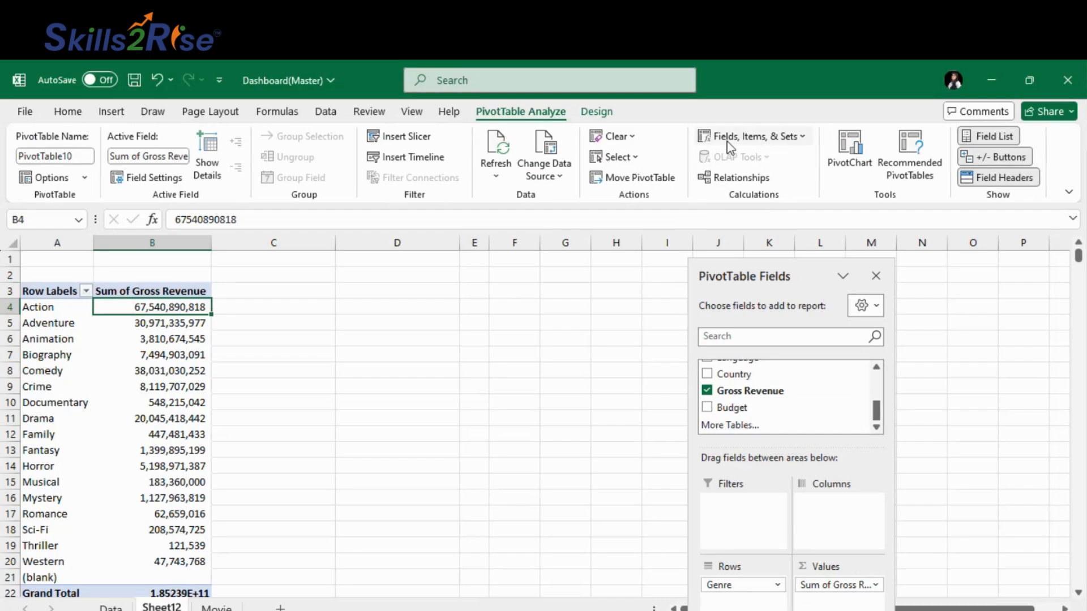
pyautogui.click(791, 139)
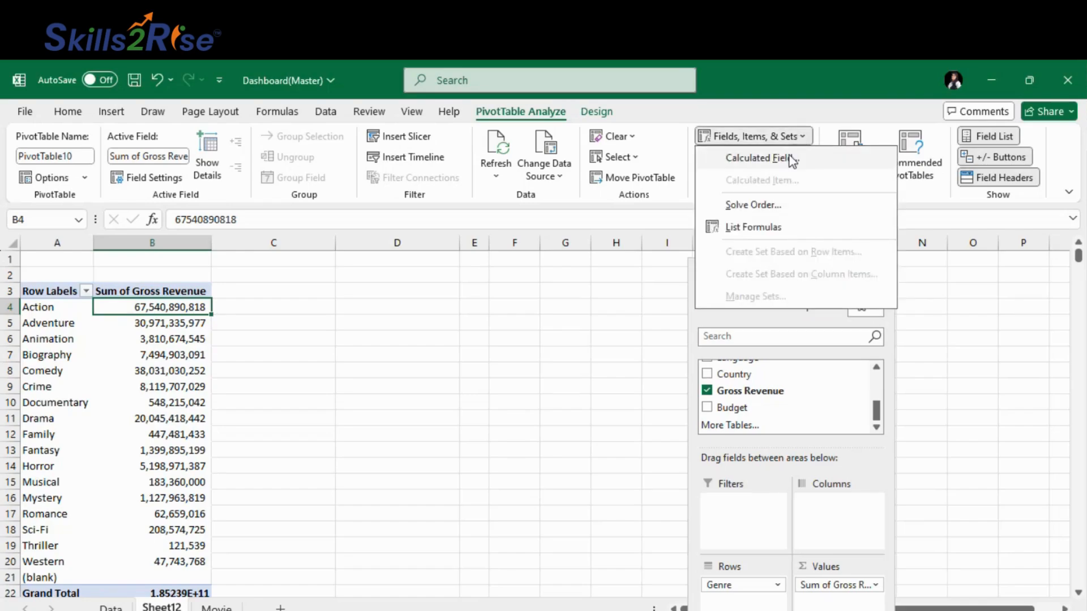
pyautogui.click(792, 159)
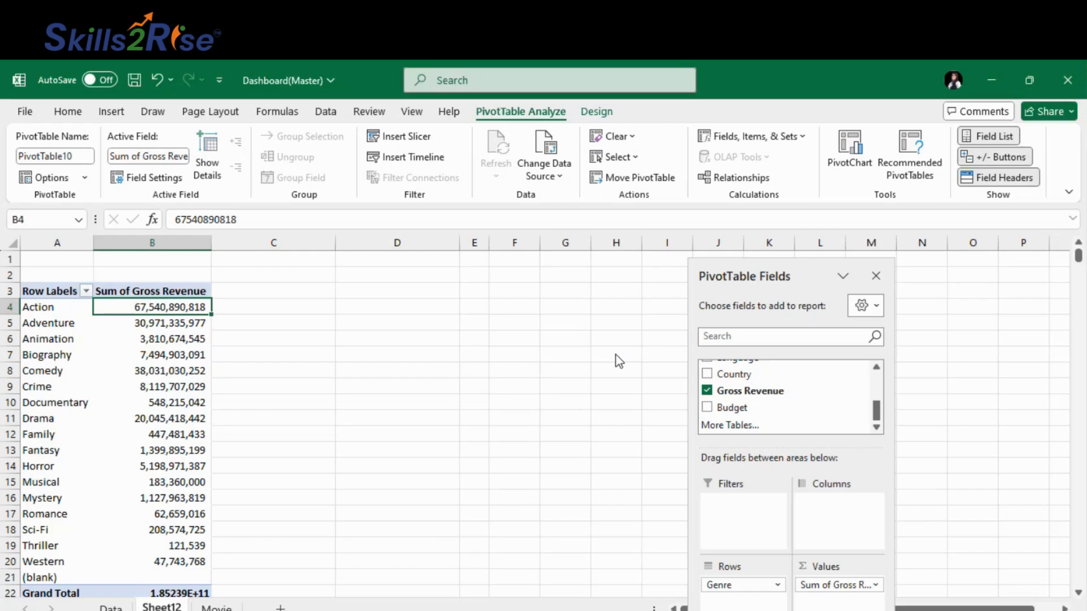
pyautogui.click(829, 405)
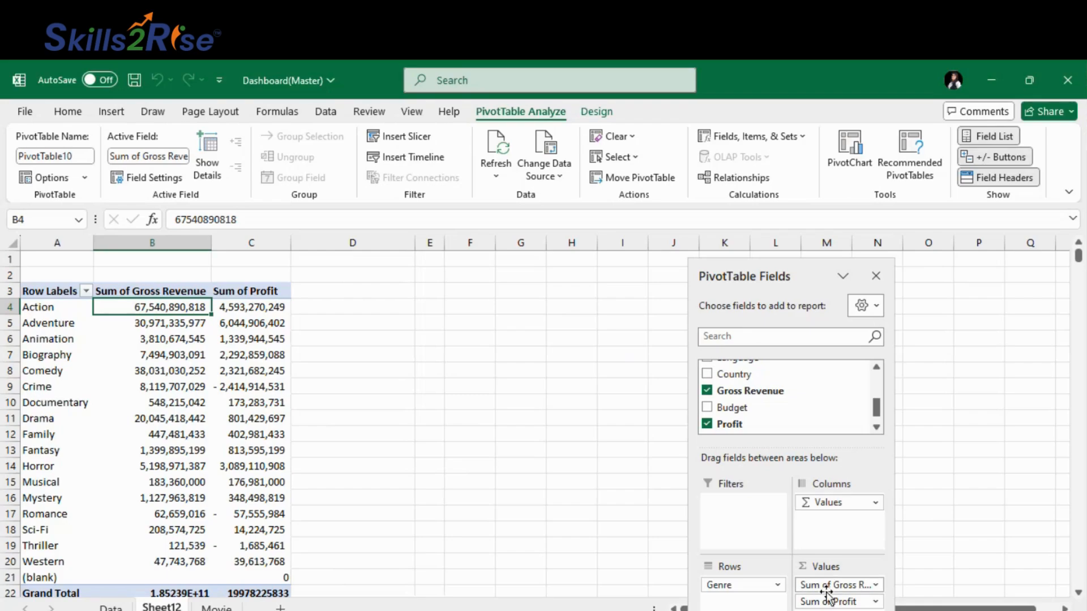
# Add Profit to Values a second time and open the value field settings of that copy.
pyautogui.moveTo(736, 425); pyautogui.dragTo(838, 602)
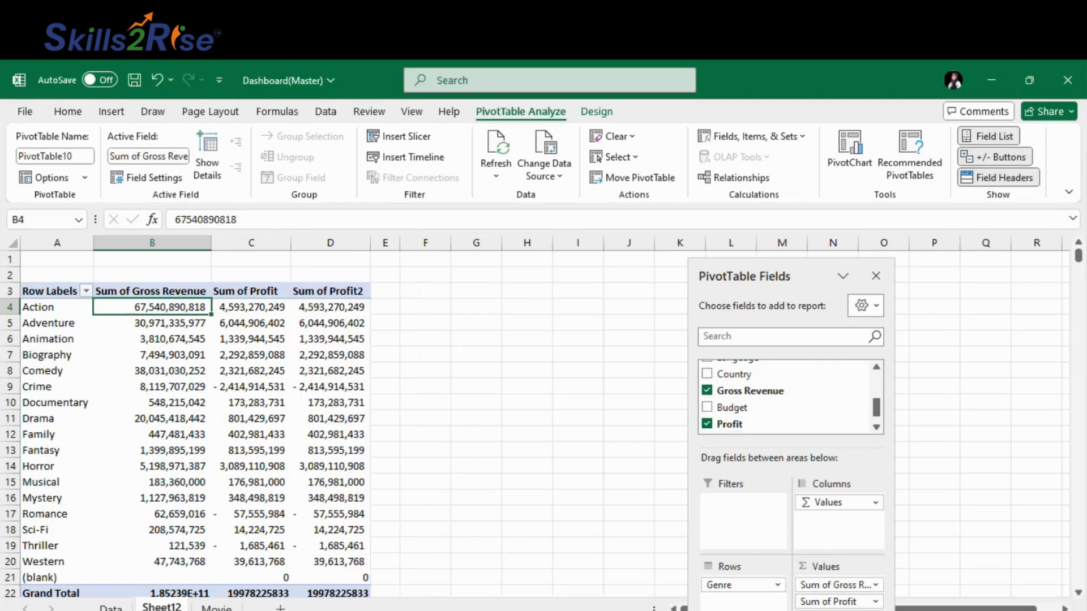
pyautogui.click(875, 610)
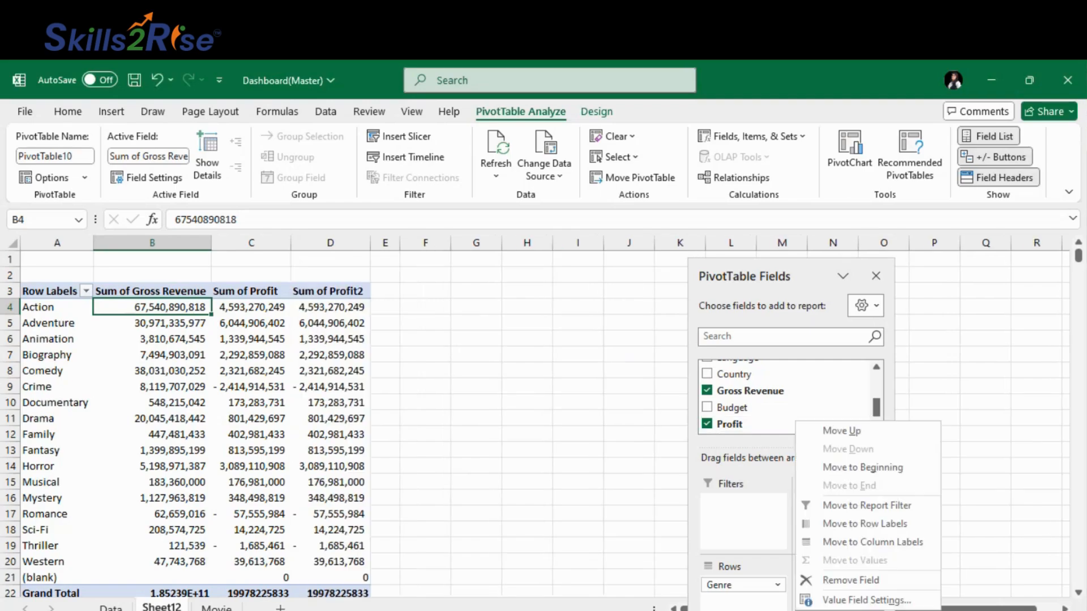
pyautogui.click(877, 601)
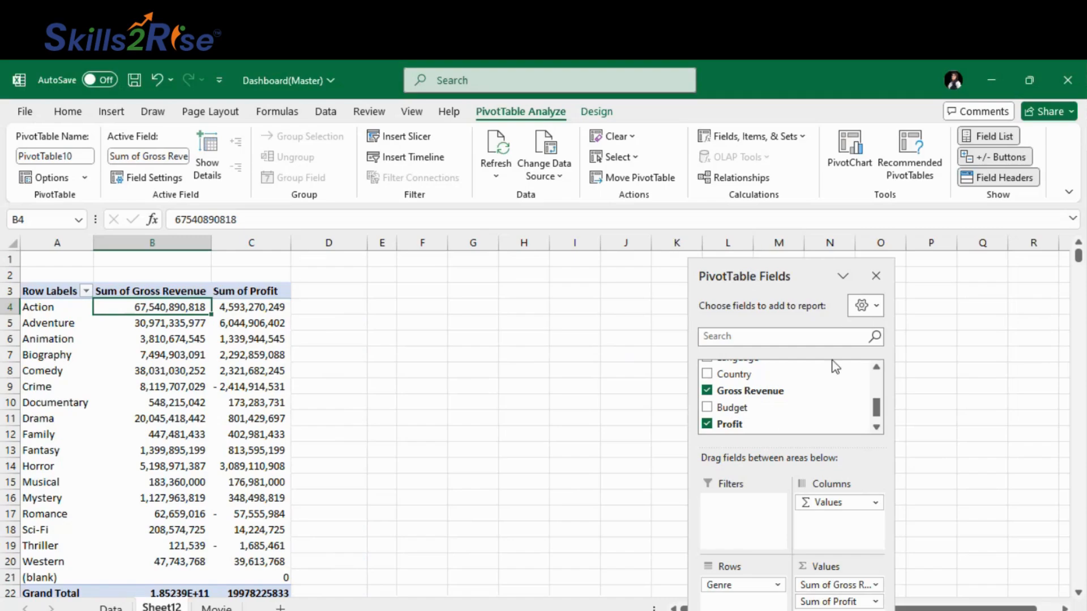
pyautogui.scroll(1, 764, 389)
pyautogui.scroll(-2, 767, 391)
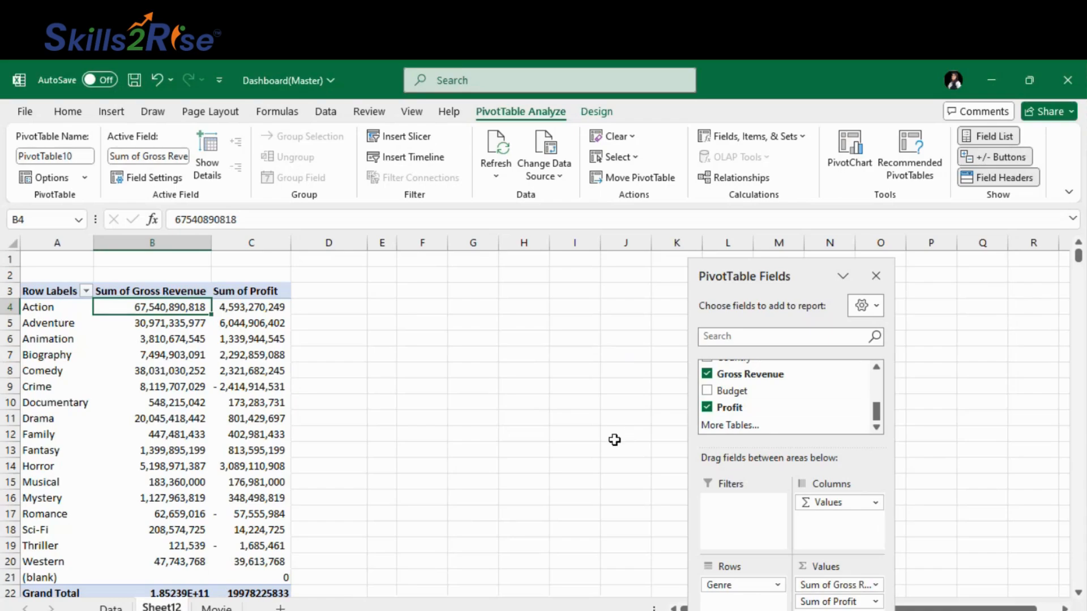
# Insert a Clustered Column PivotChart of Gross Revenue and Profit by Genre.
pyautogui.click(187, 371)
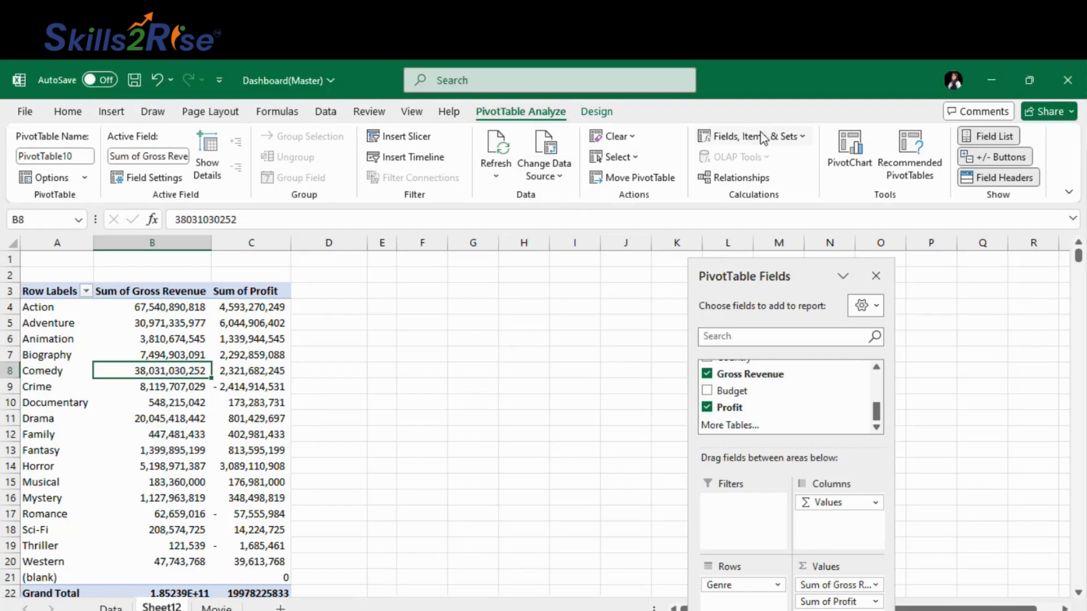
pyautogui.click(110, 112)
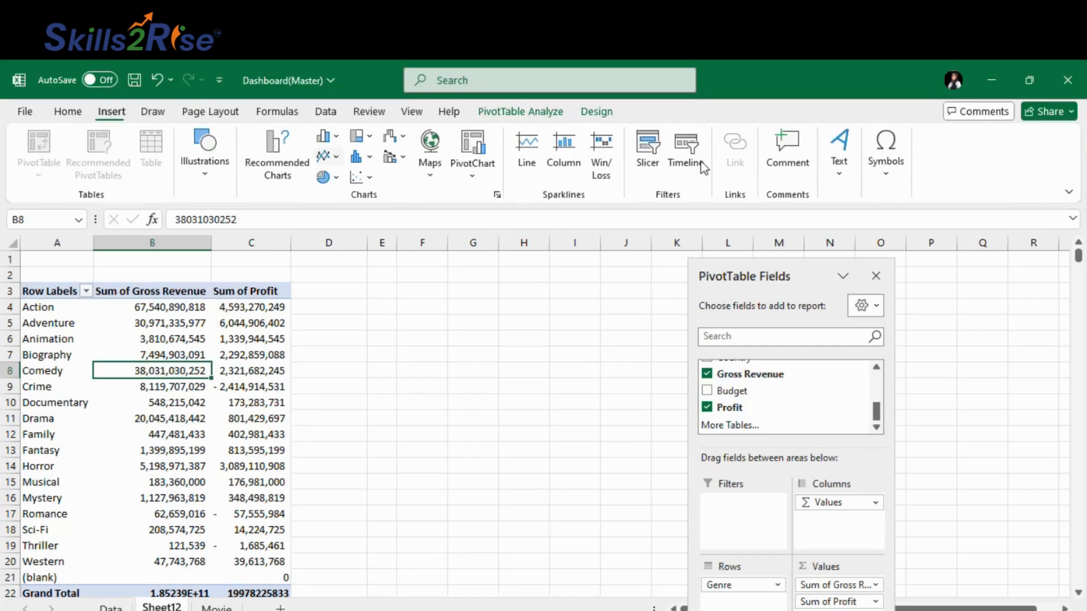
pyautogui.click(472, 182)
pyautogui.click(486, 199)
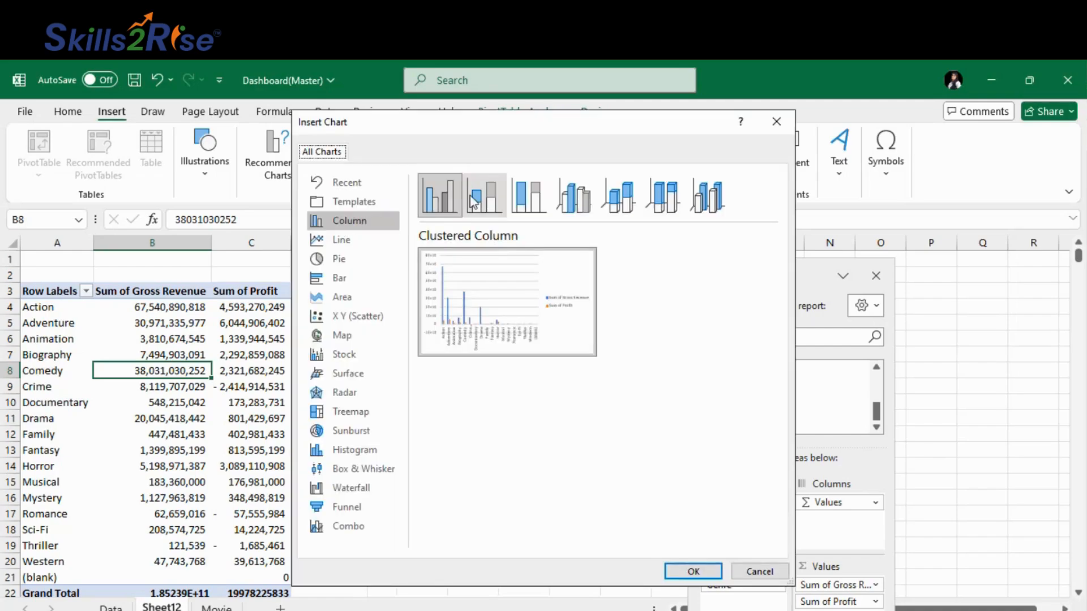
pyautogui.click(447, 196)
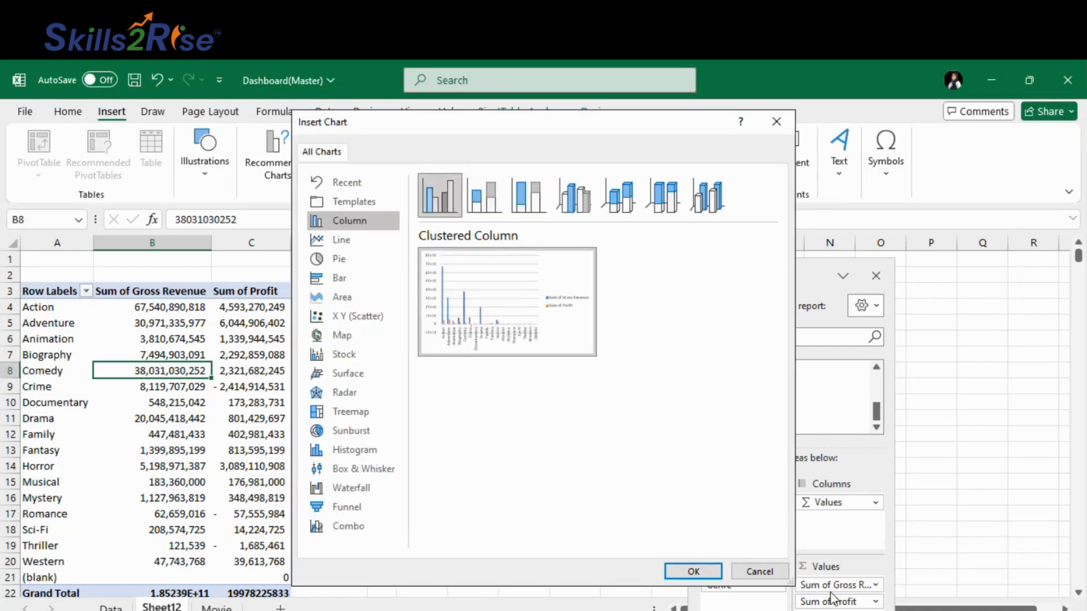
pyautogui.click(685, 576)
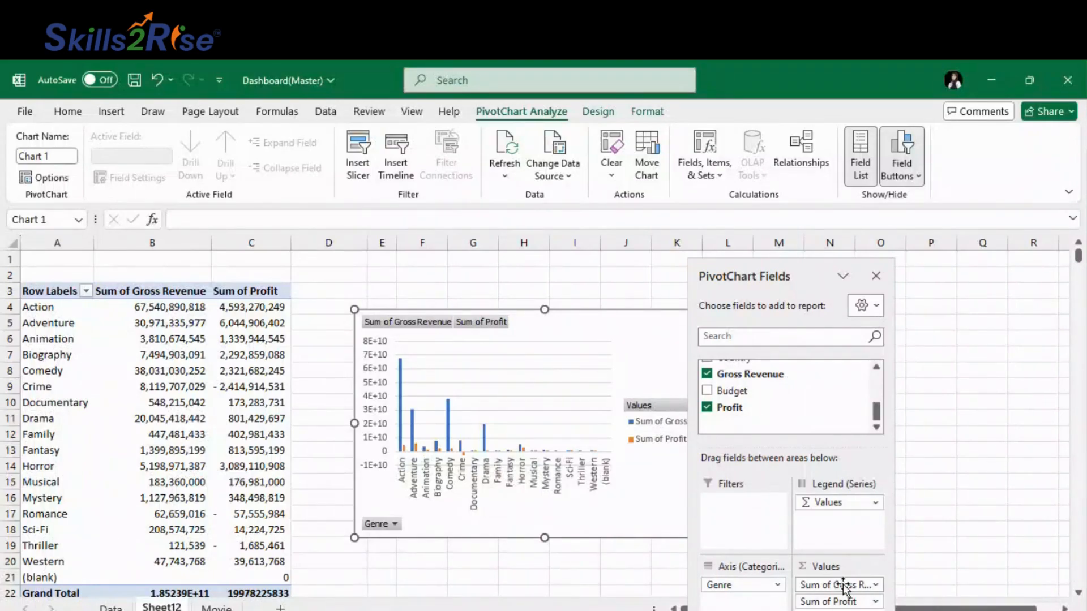
# Remove Profit from the PivotChart's values and replace Gross Revenue with Budget.
pyautogui.moveTo(845, 589)
pyautogui.mouseDown()
pyautogui.moveTo(809, 592)
pyautogui.moveTo(826, 591)
pyautogui.mouseUp()
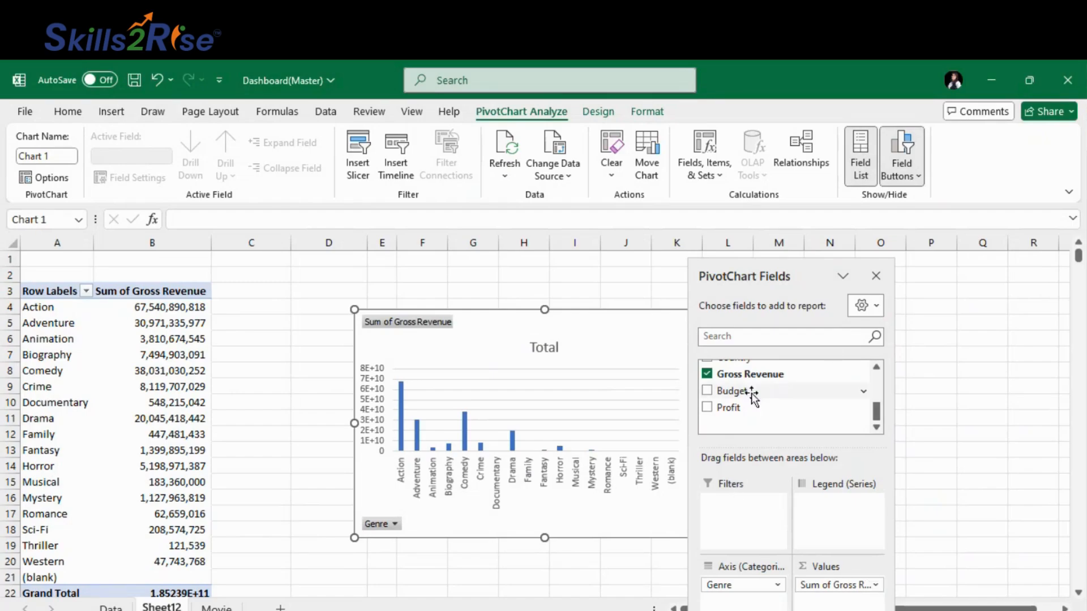
pyautogui.moveTo(747, 391); pyautogui.dragTo(586, 573)
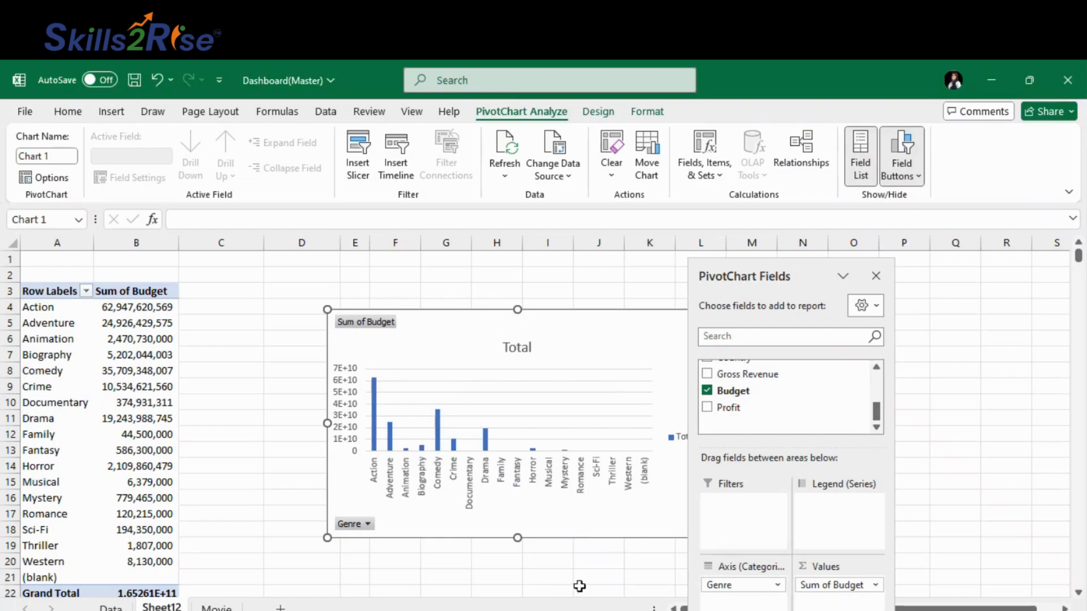
pyautogui.click(535, 581)
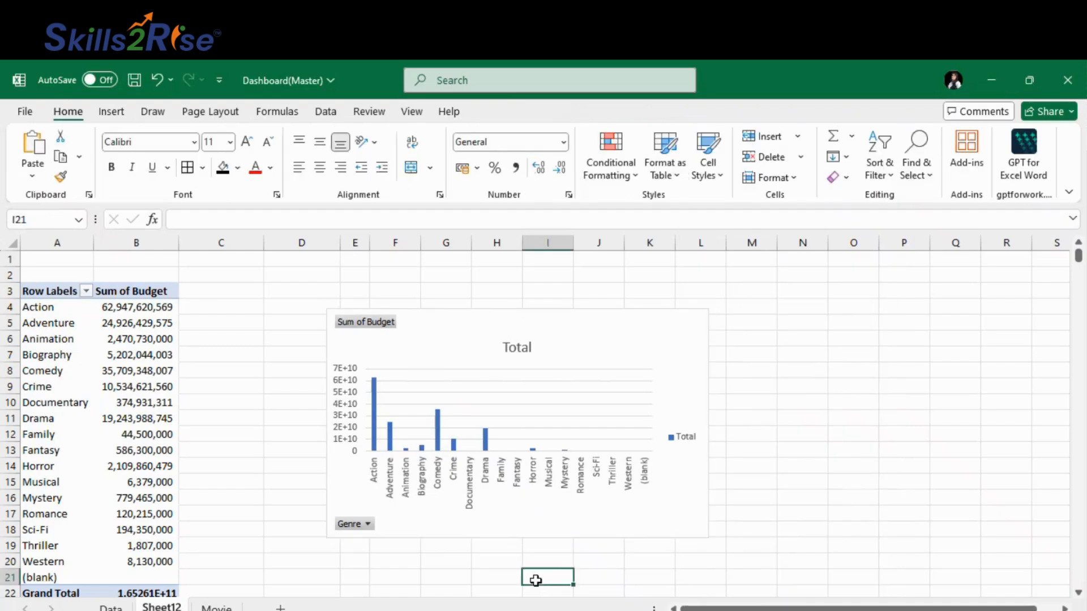
pyautogui.click(804, 499)
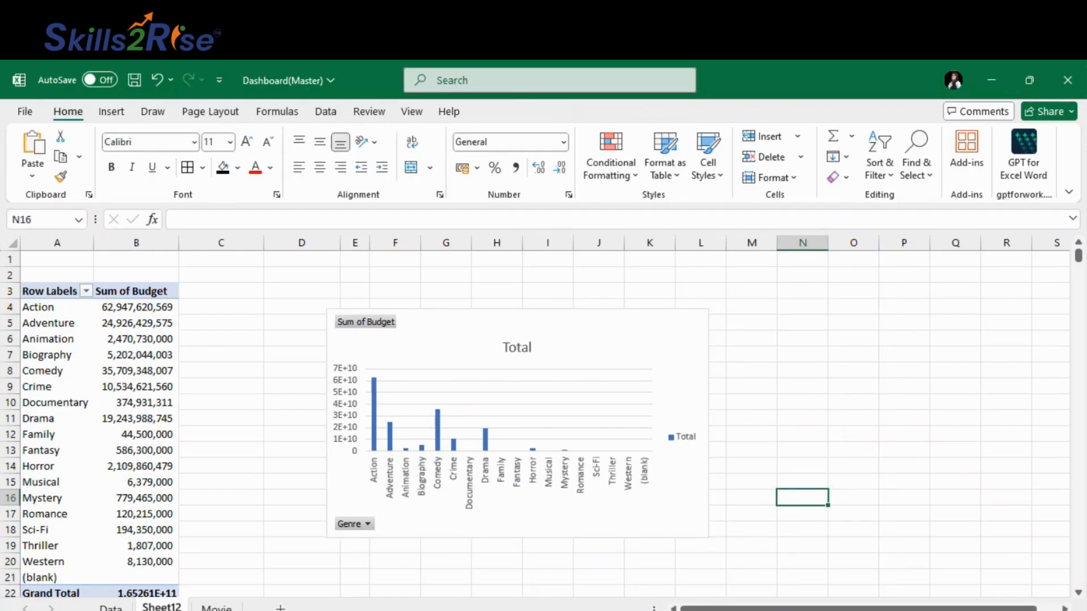
pyautogui.click(634, 347)
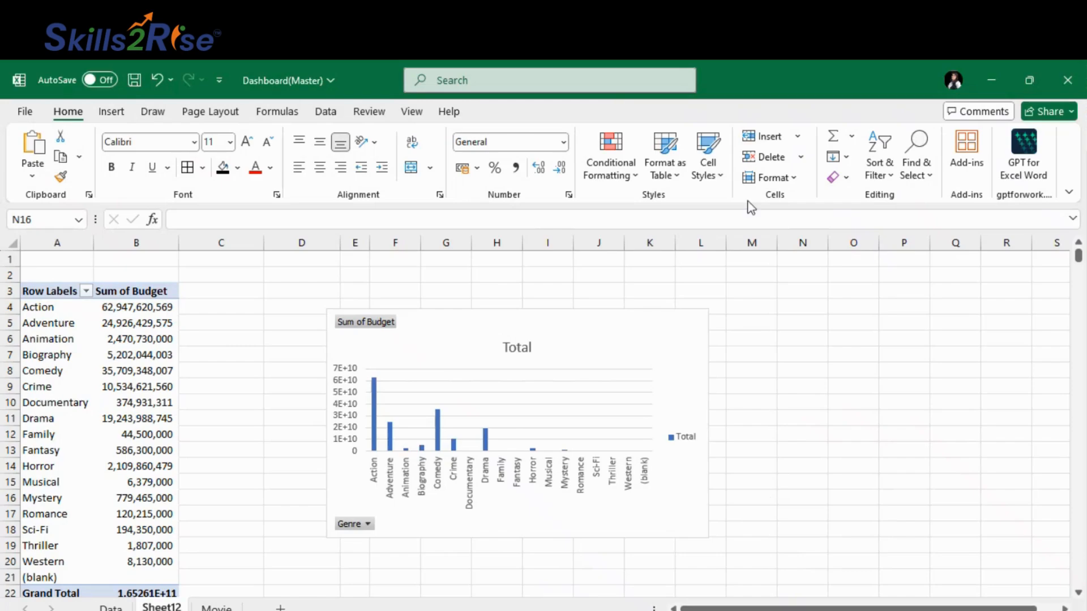